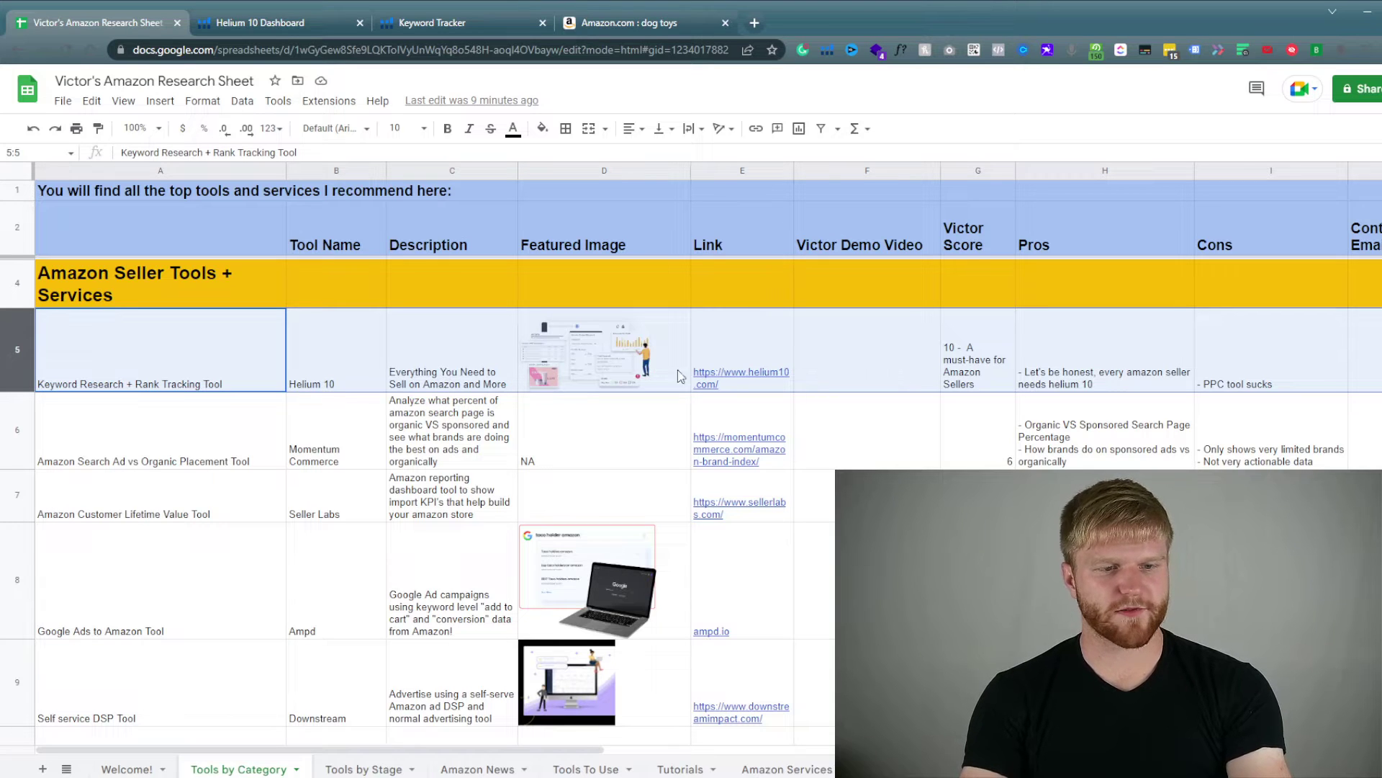
# Review the Helium 10 row's Victor Score, Pros and Cons entries in the research sheet.
pyautogui.click(996, 362)
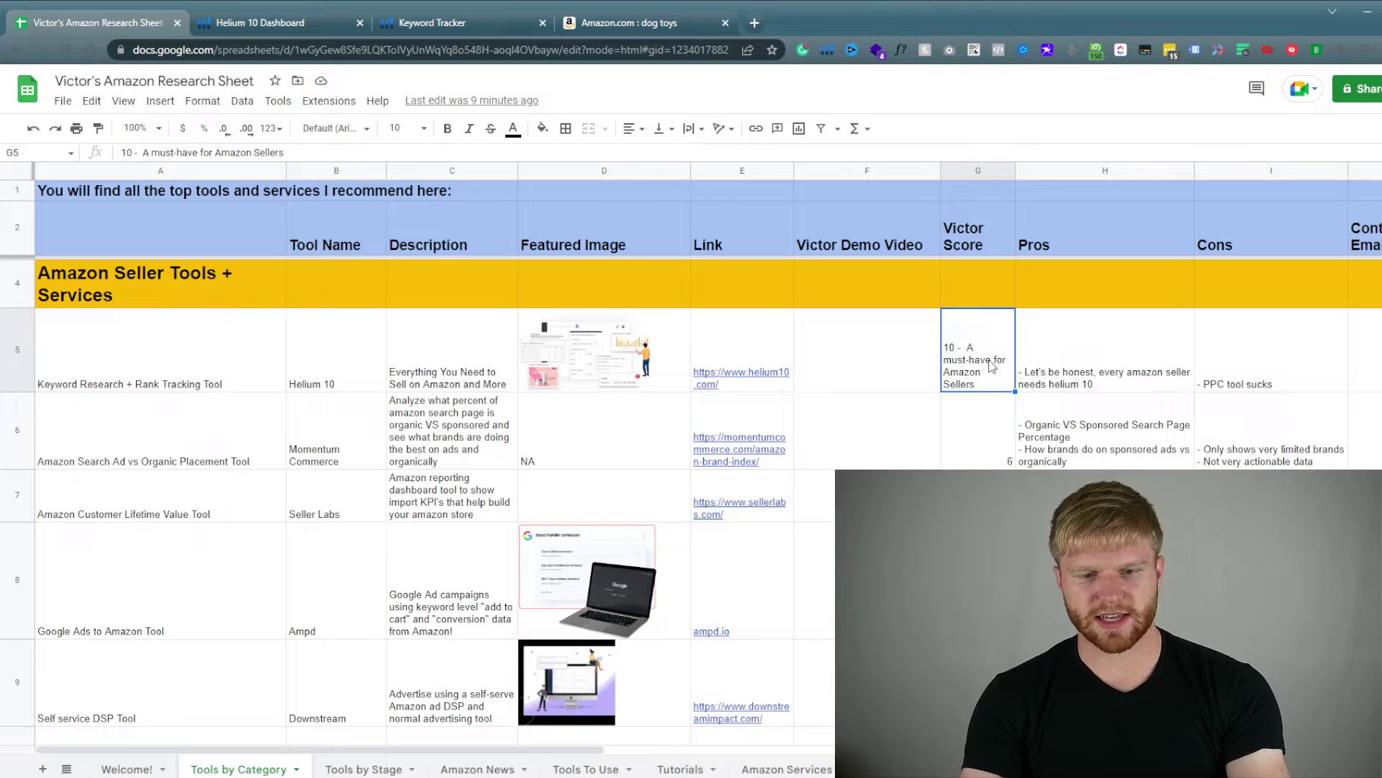
pyautogui.click(1121, 373)
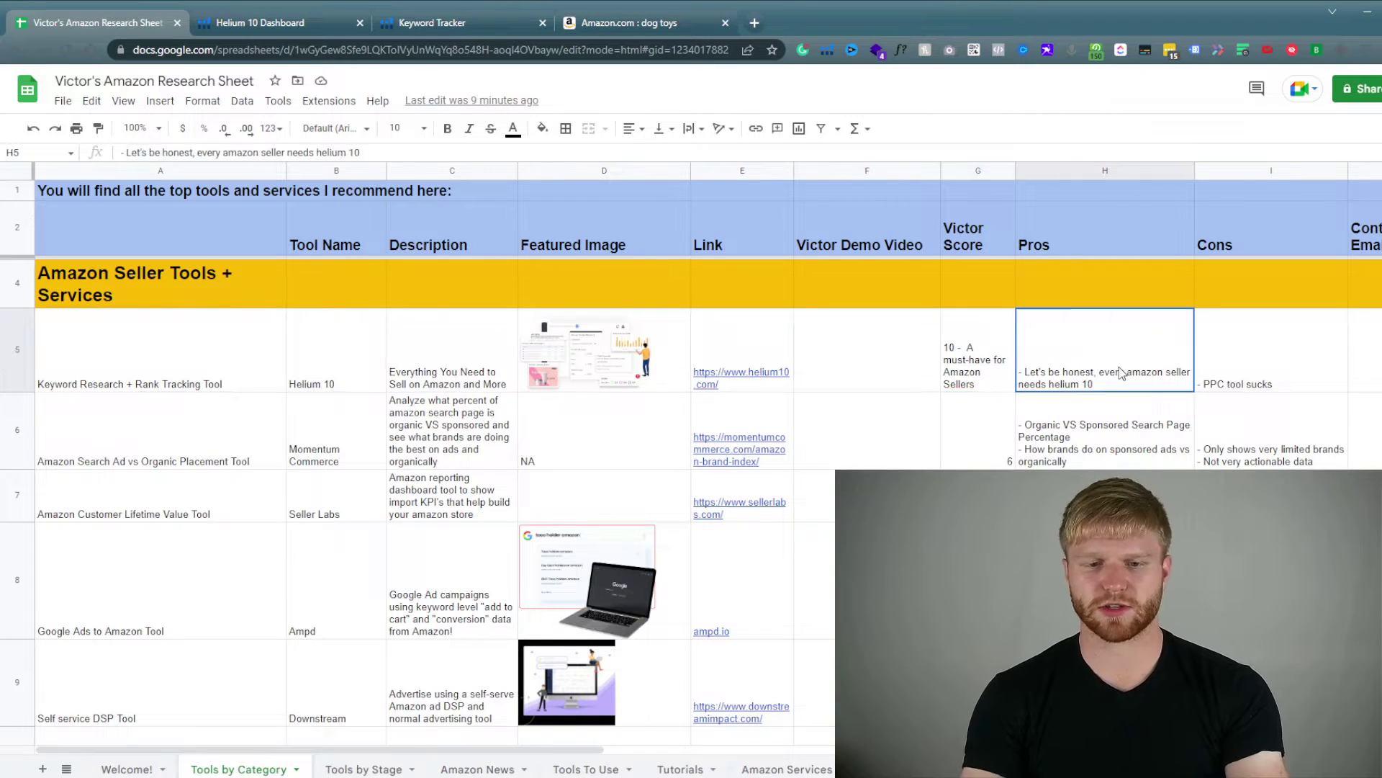
pyautogui.click(1228, 348)
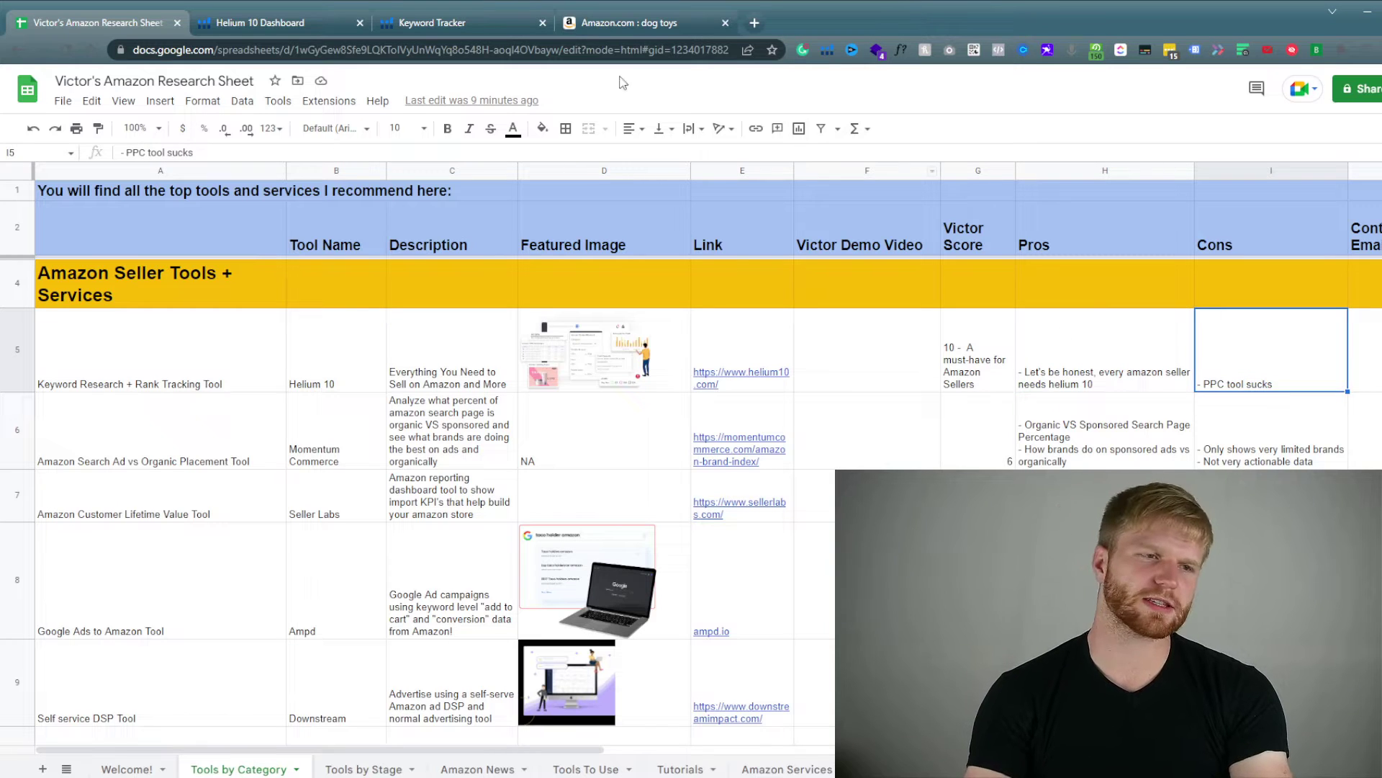
# Switch to Helium 10 and open the Black Box product research tool.
pyautogui.click(300, 23)
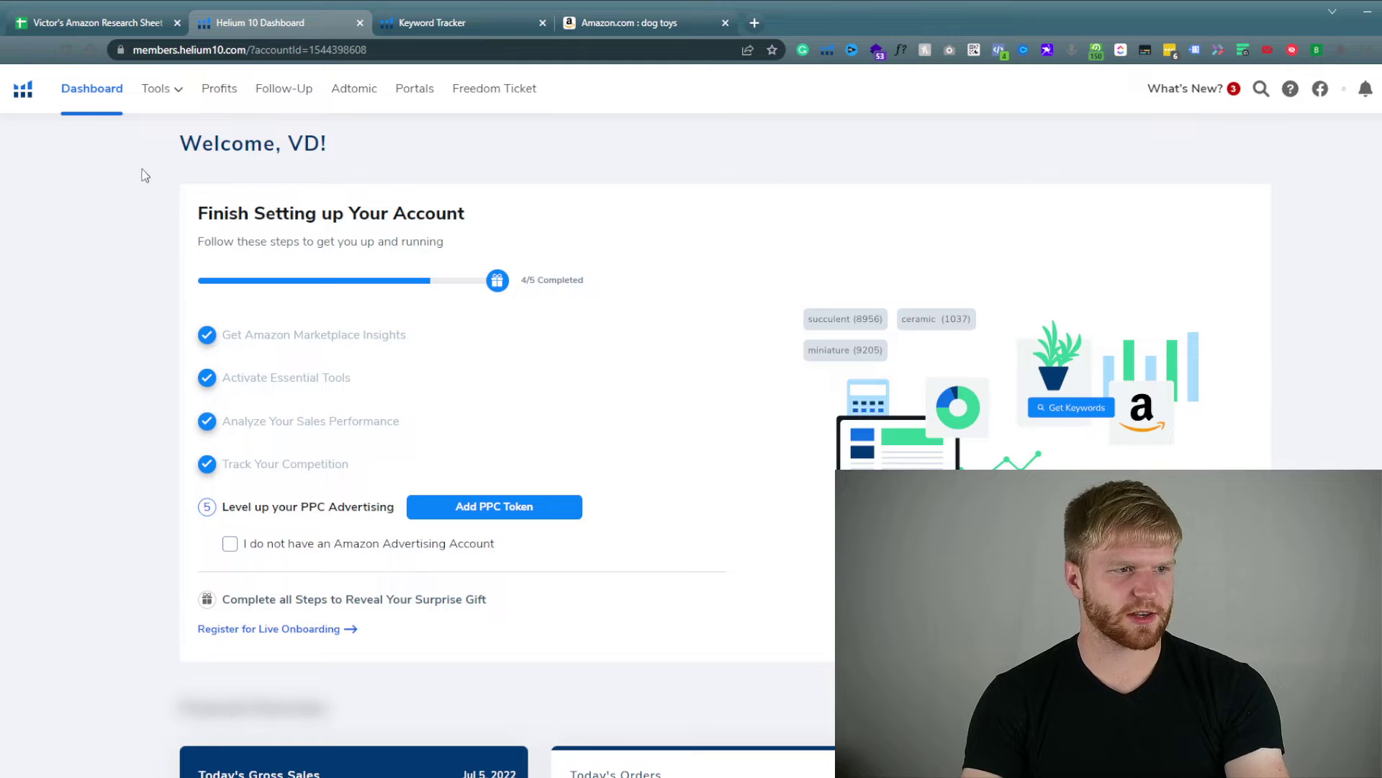
pyautogui.click(160, 92)
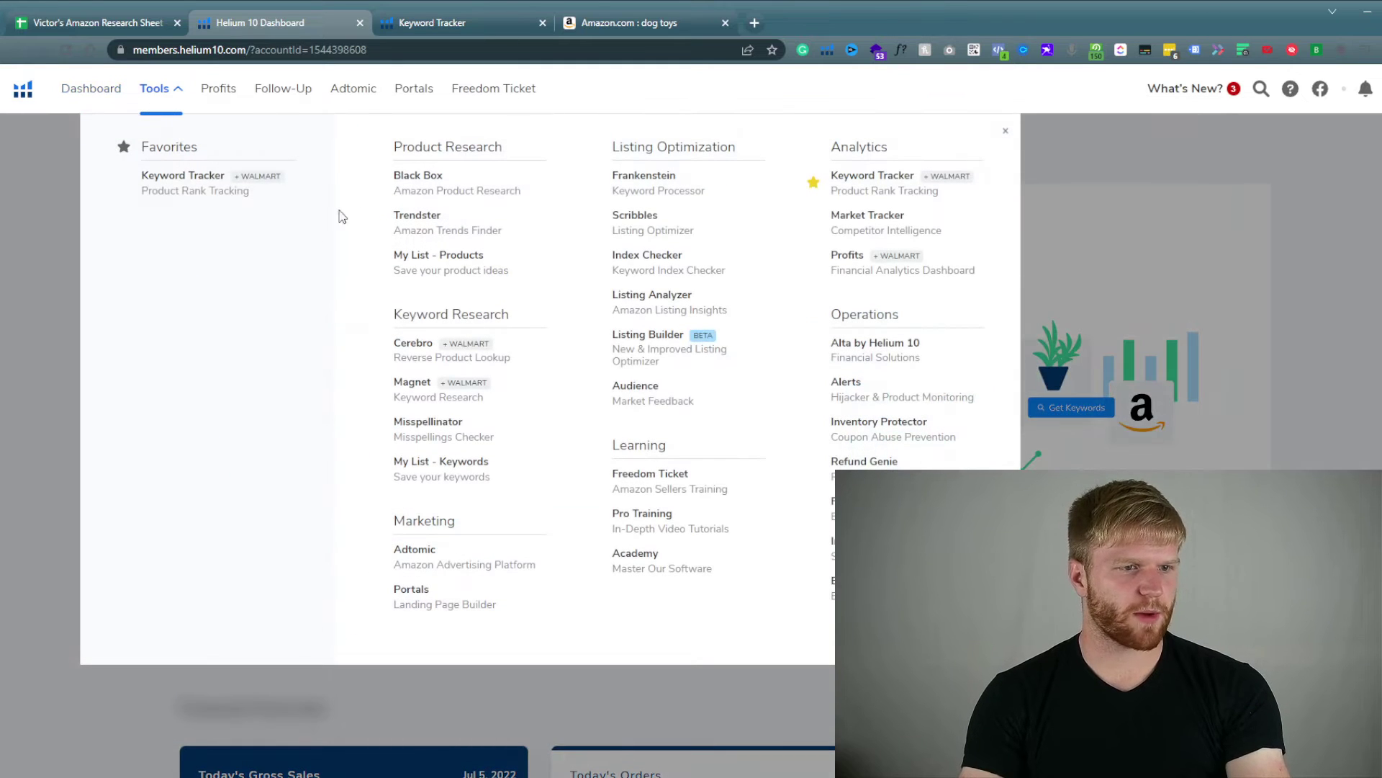
pyautogui.click(470, 192)
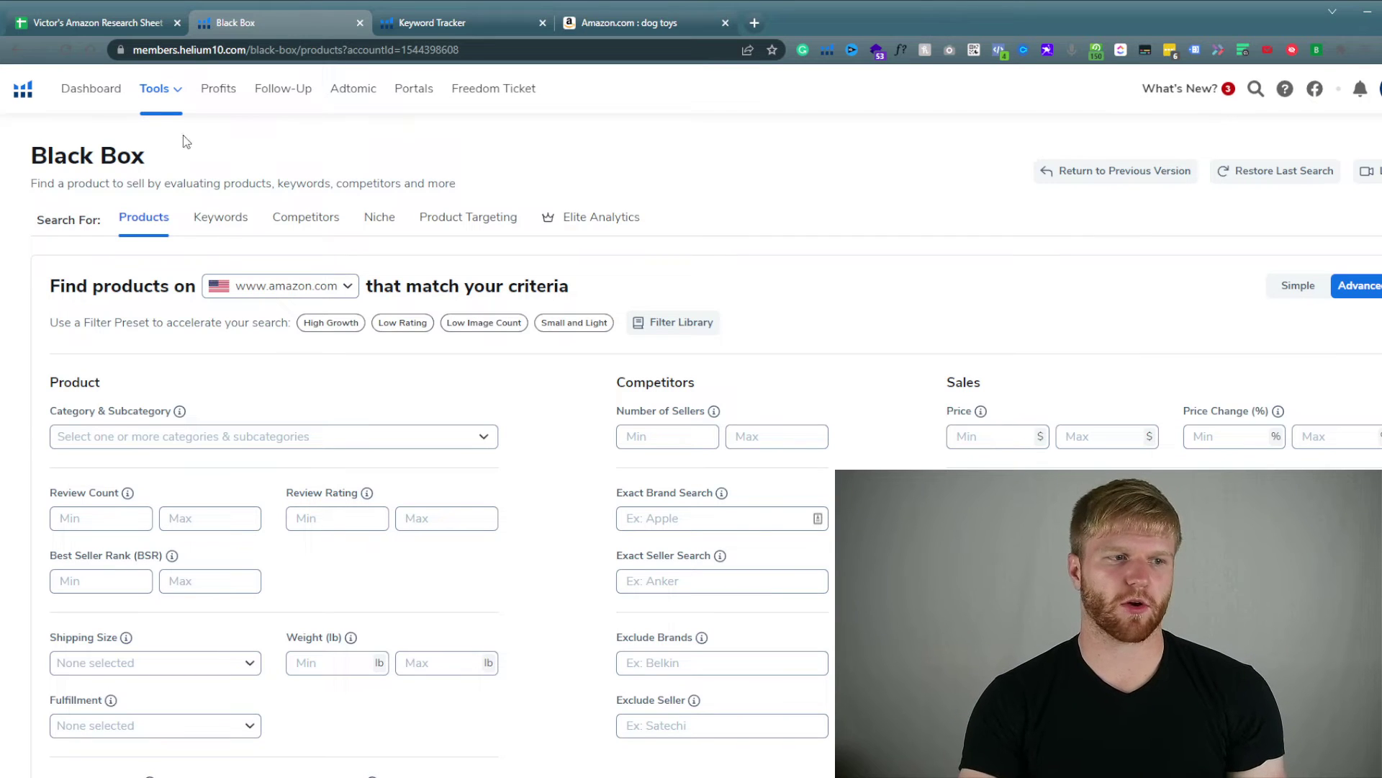
# Filter the Black Box product search to the Dishwashers subcategory under Appliances.
pyautogui.scroll(-2, 255, 360)
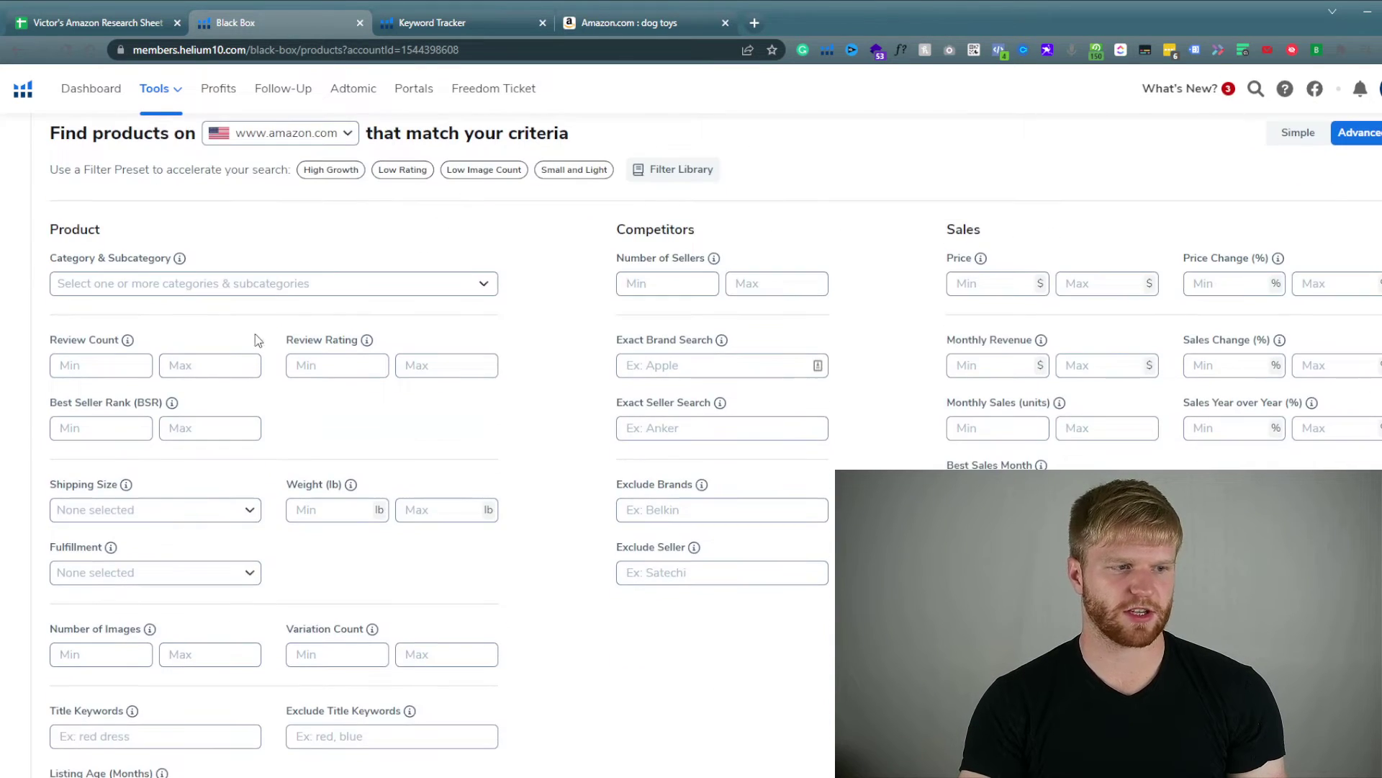
pyautogui.click(273, 291)
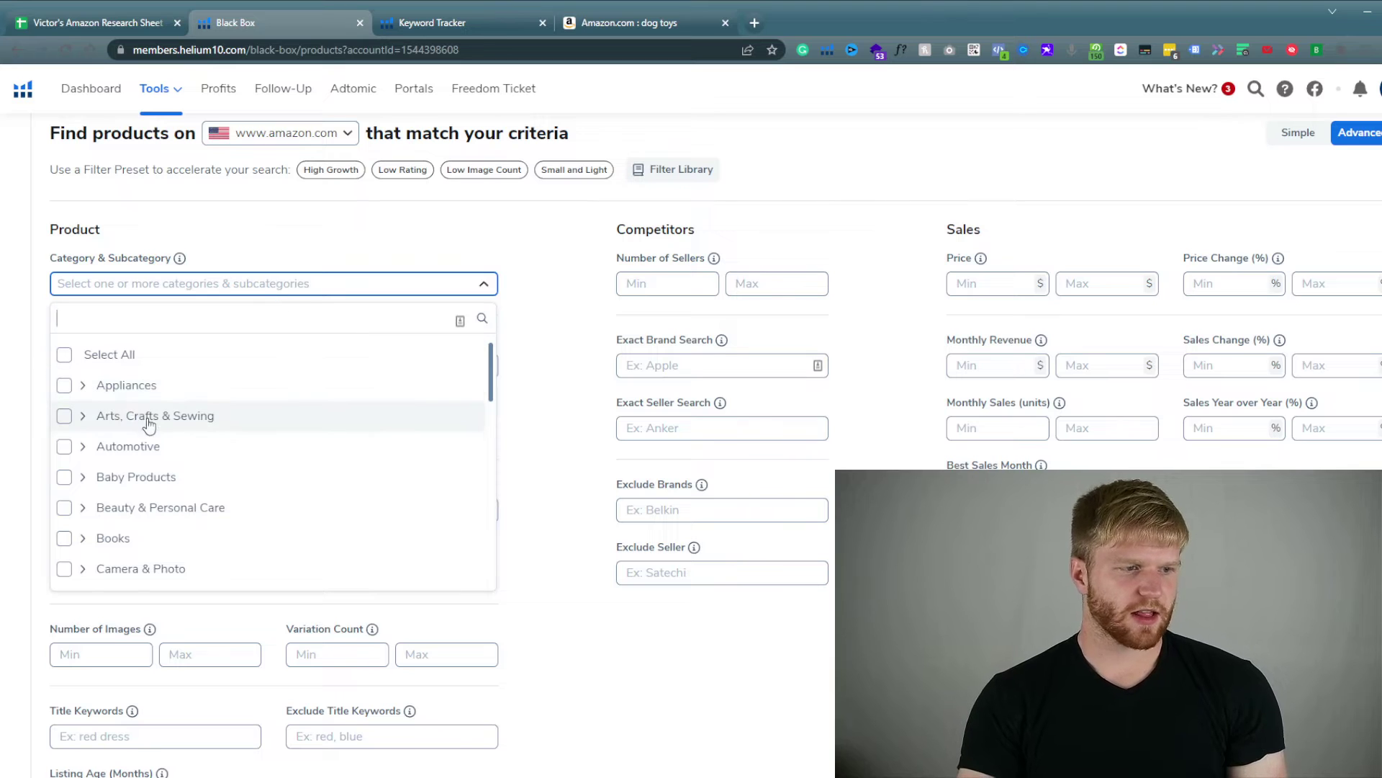
pyautogui.click(84, 386)
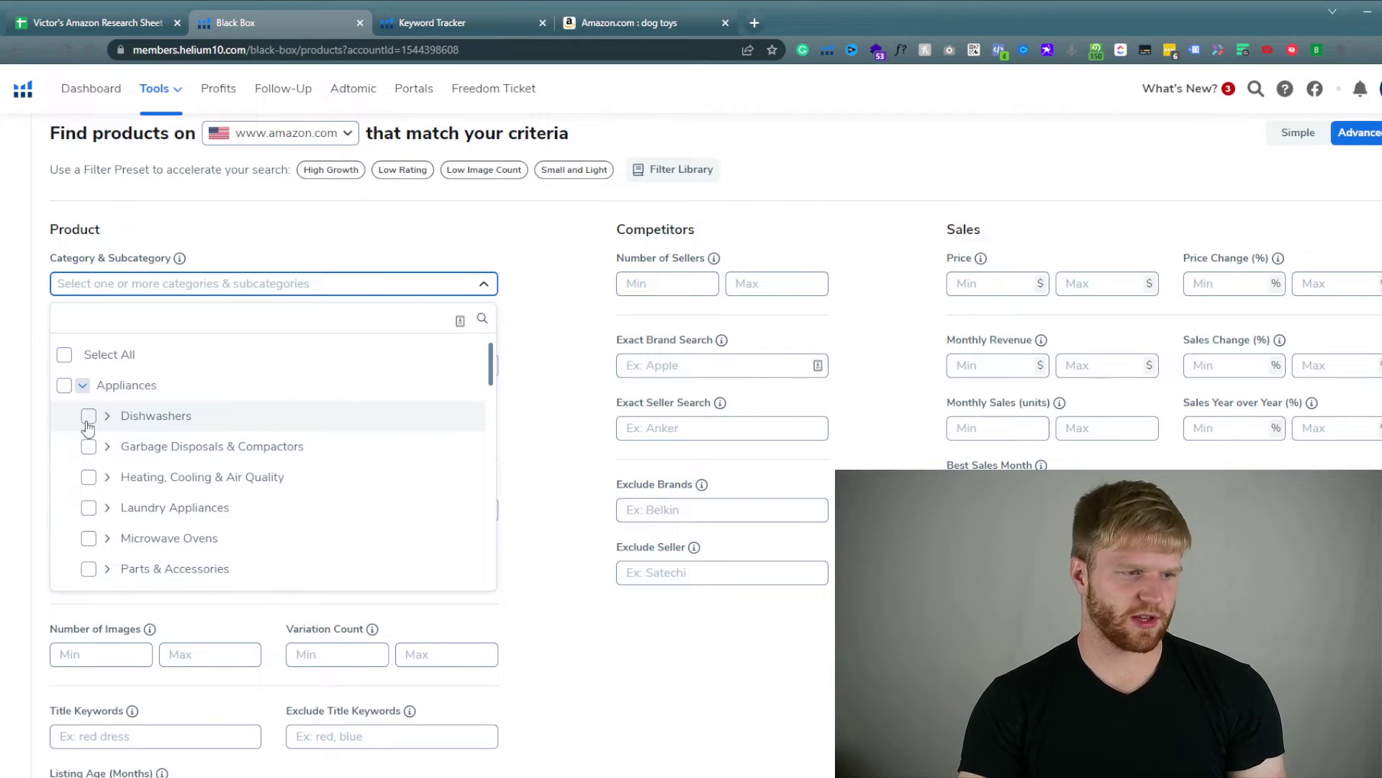
pyautogui.click(89, 416)
pyautogui.click(580, 355)
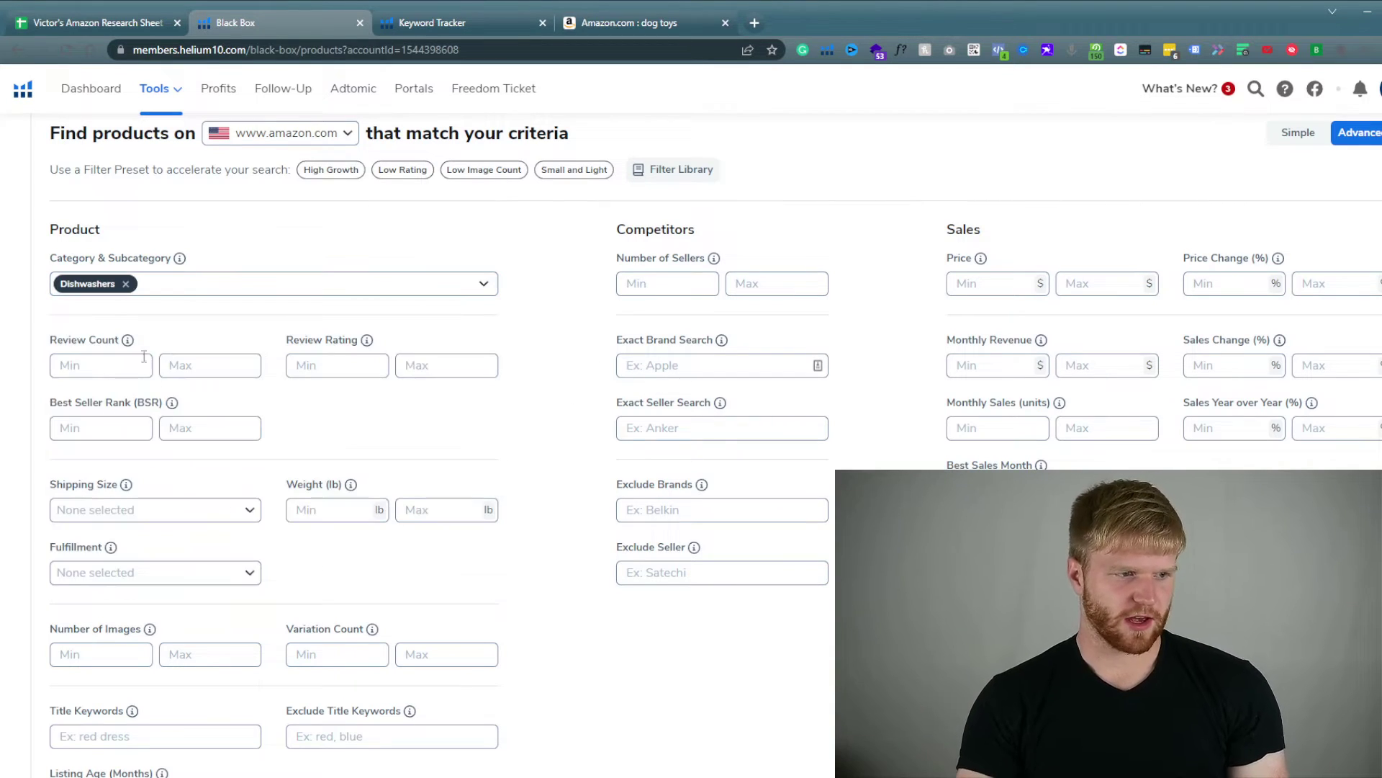
pyautogui.click(119, 366)
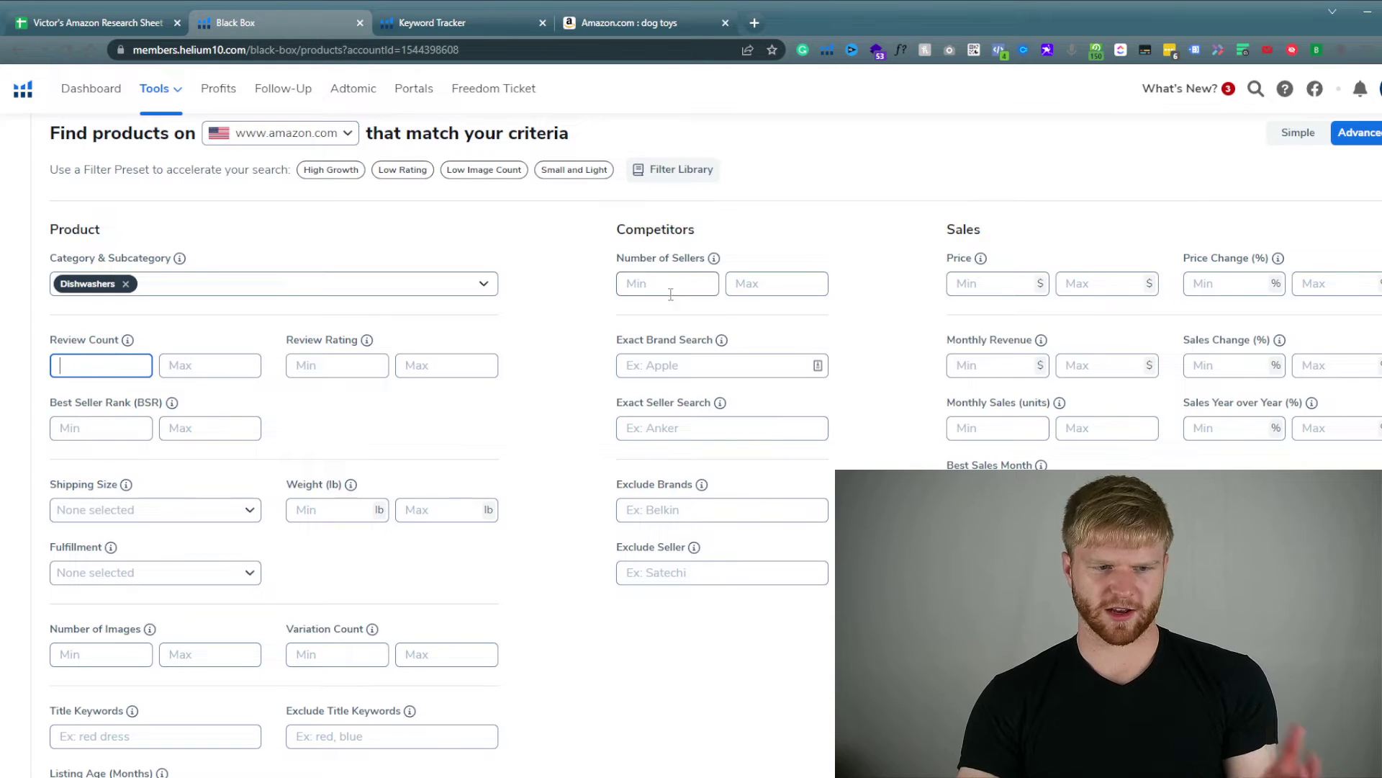
pyautogui.scroll(2, 670, 294)
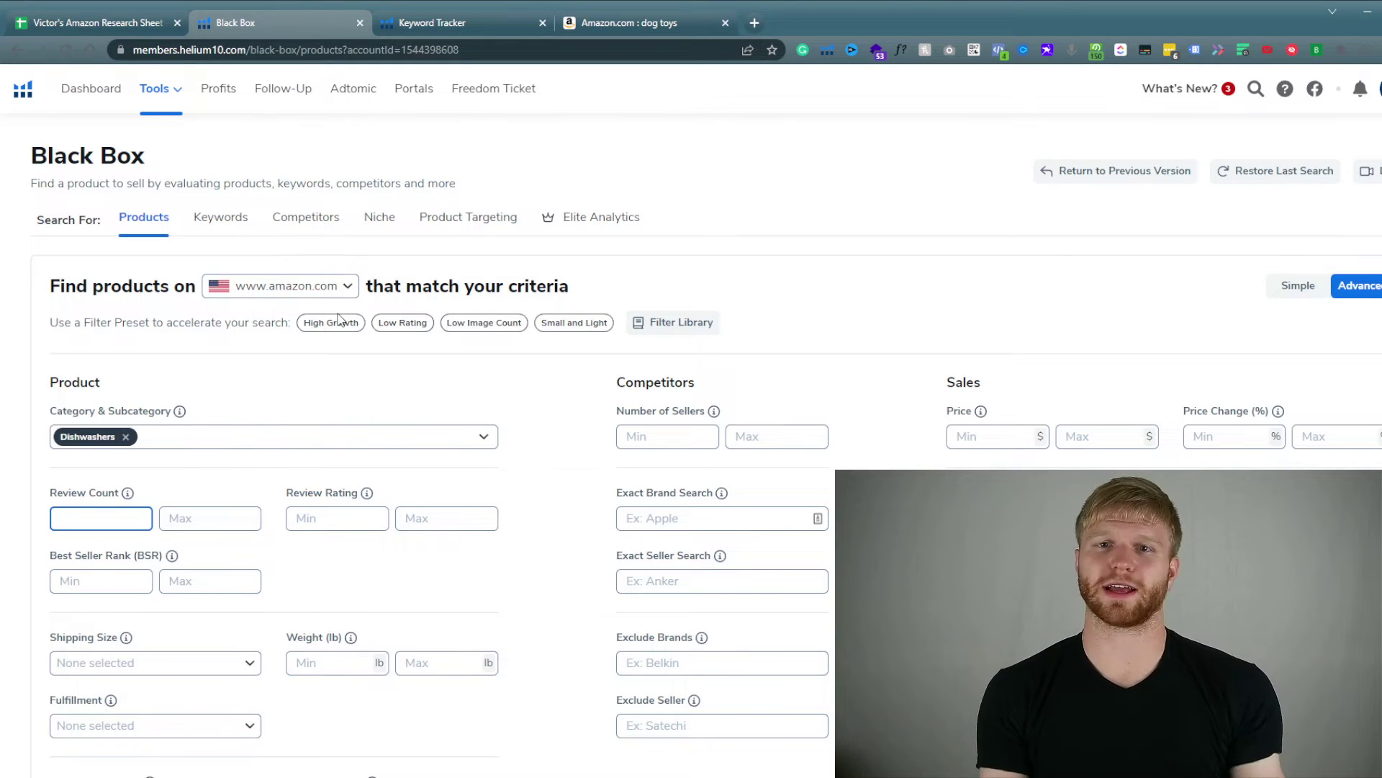
# Open the Trendster trends checker and make its first ASIN field ready for entry.
pyautogui.click(179, 91)
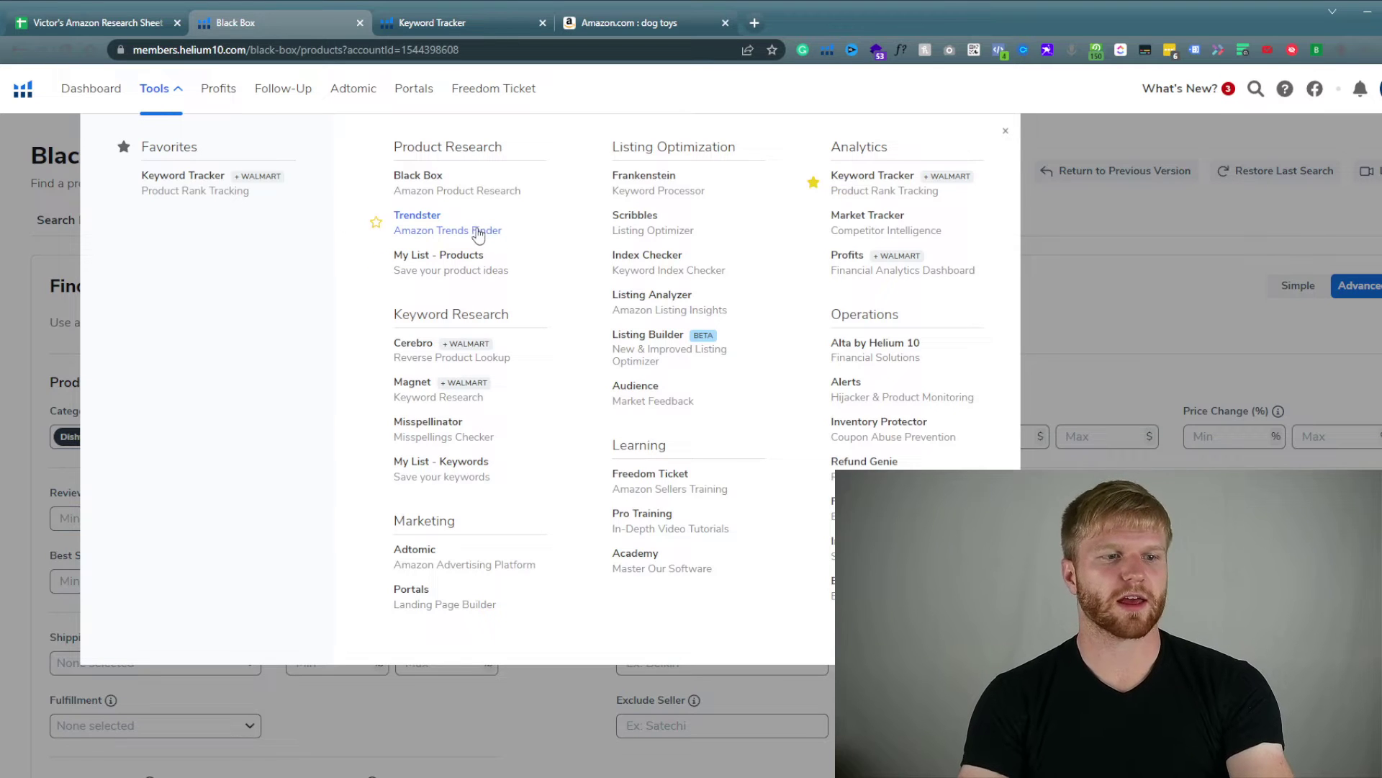
pyautogui.click(440, 231)
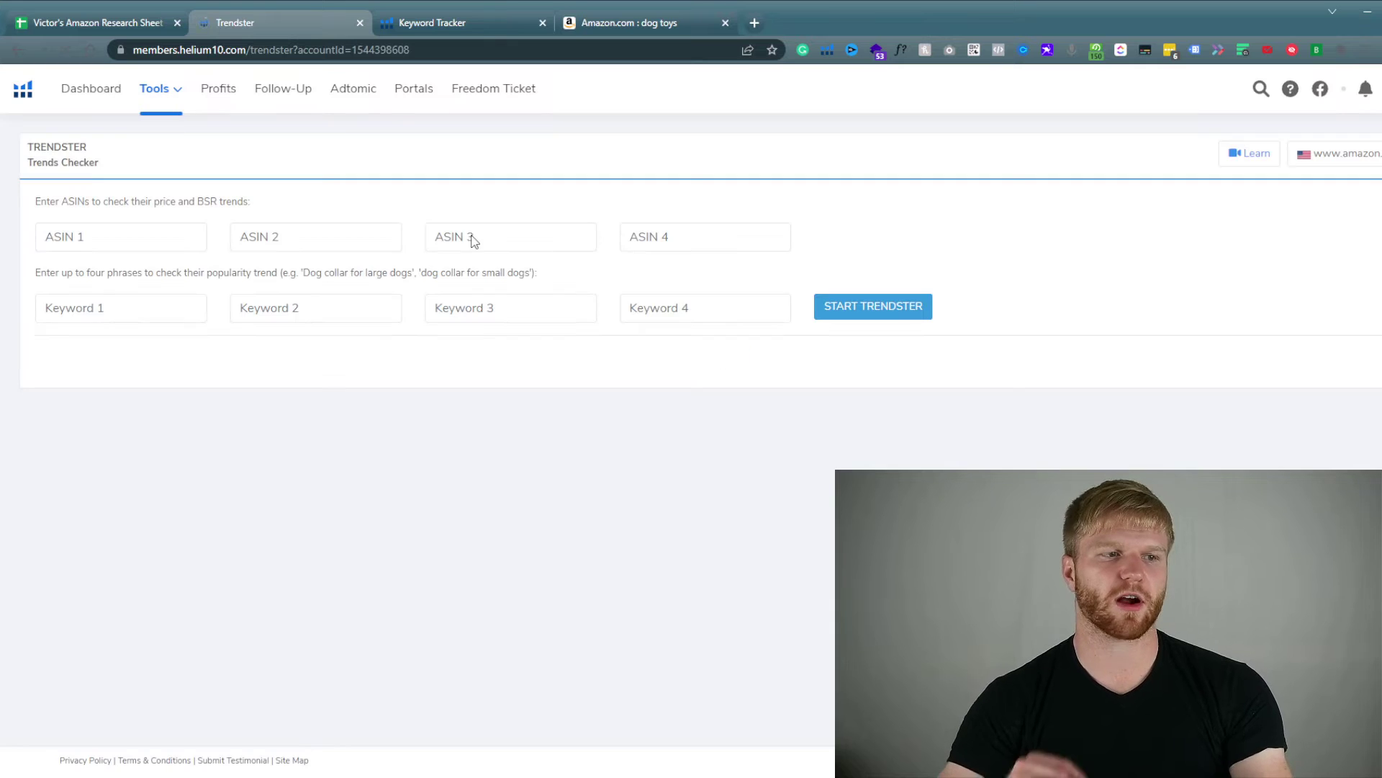
pyautogui.click(165, 235)
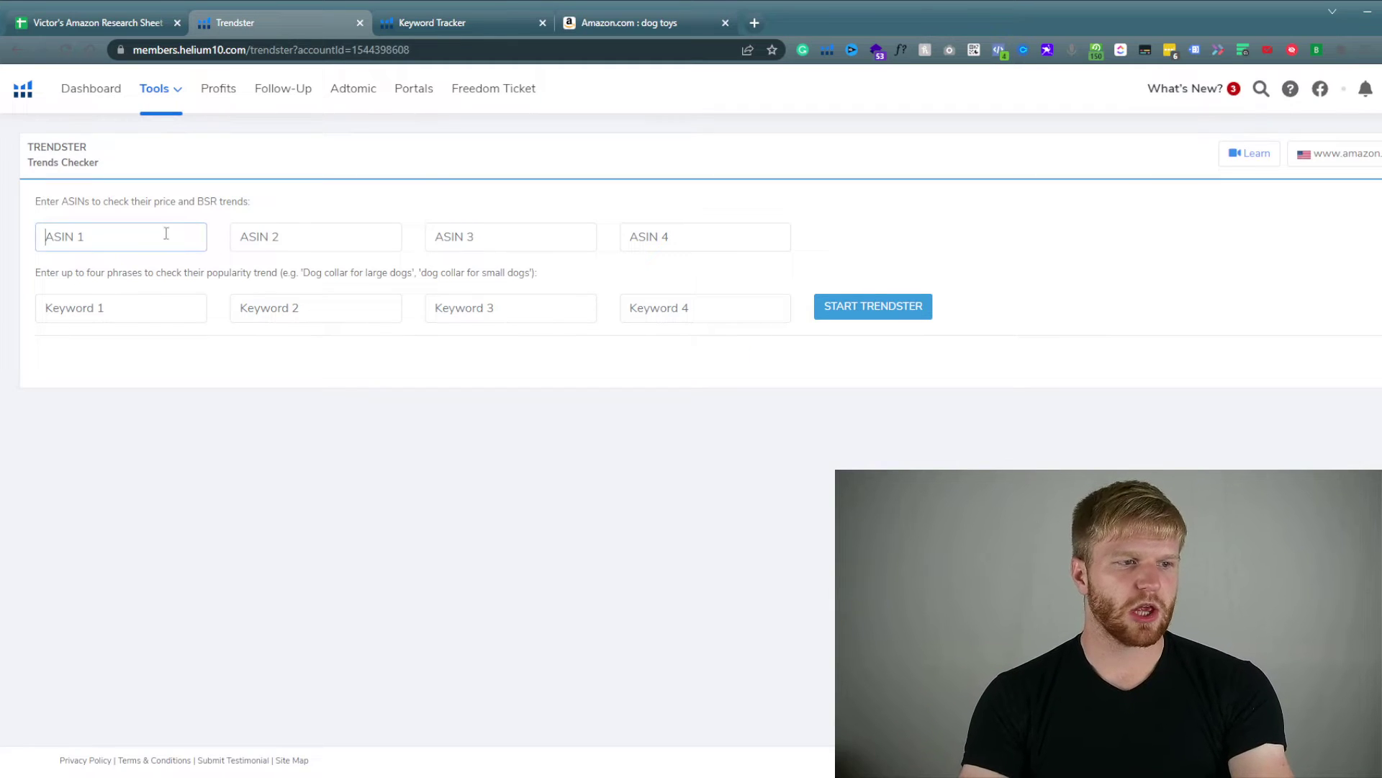
# Switch to the Amazon dog toys results and open the KIPRITII 18-pack dog chew toys product page.
pyautogui.click(623, 19)
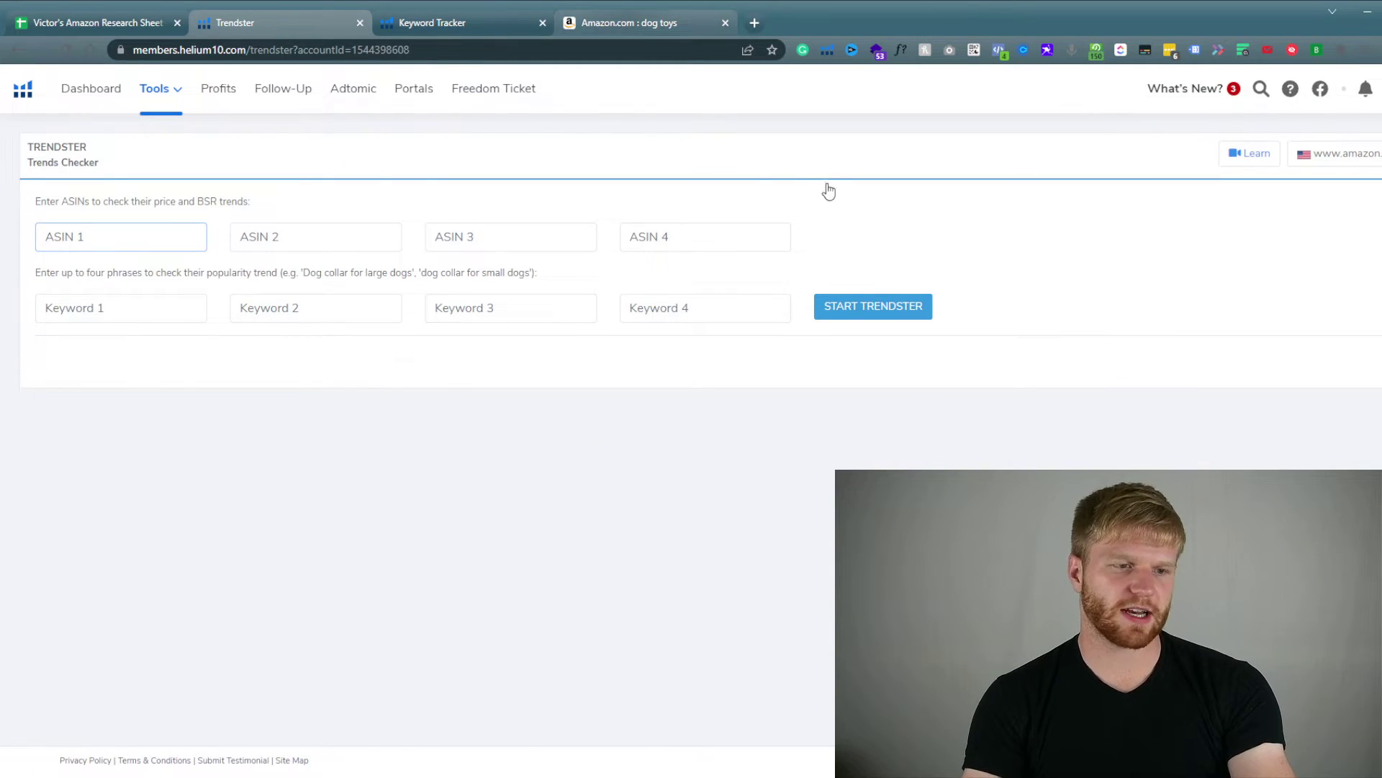
pyautogui.scroll(-4, 543, 533)
pyautogui.scroll(-6, 543, 533)
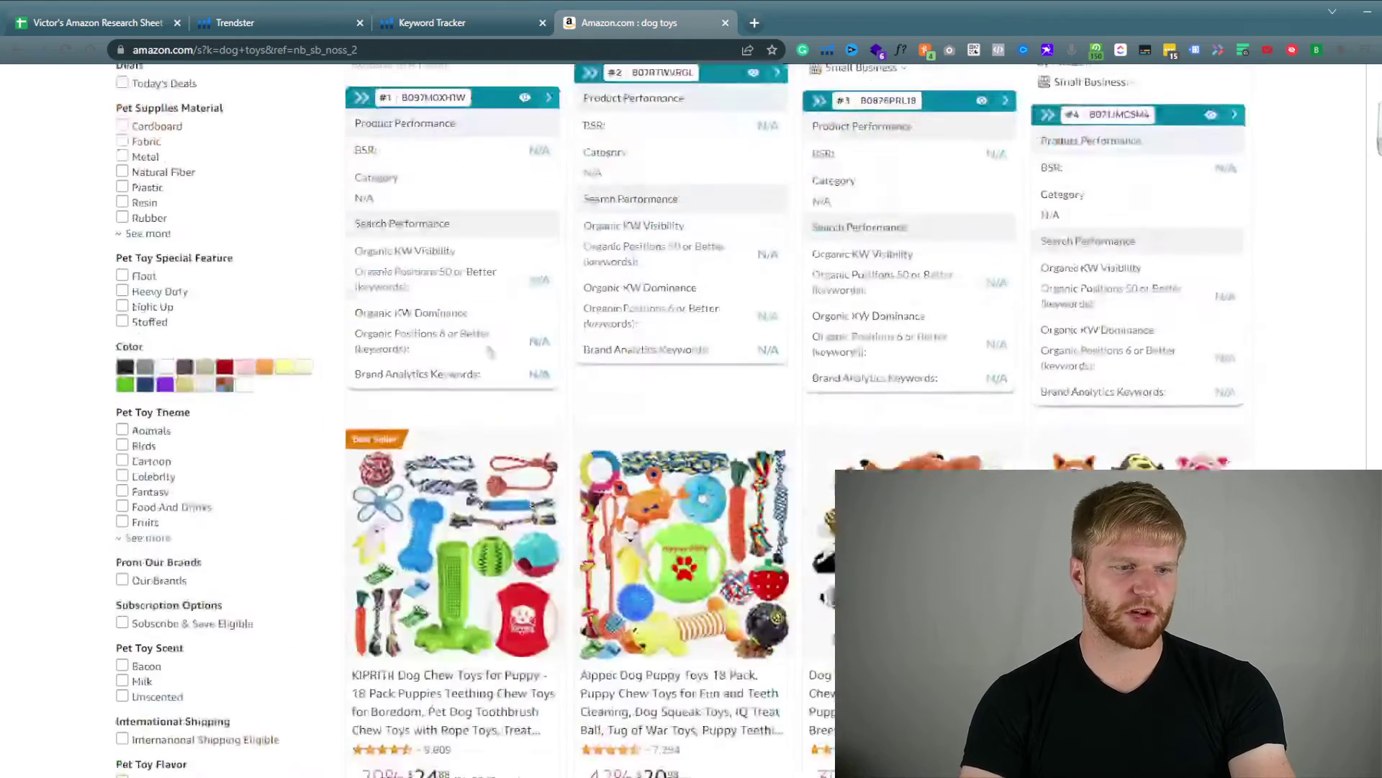
pyautogui.click(544, 533)
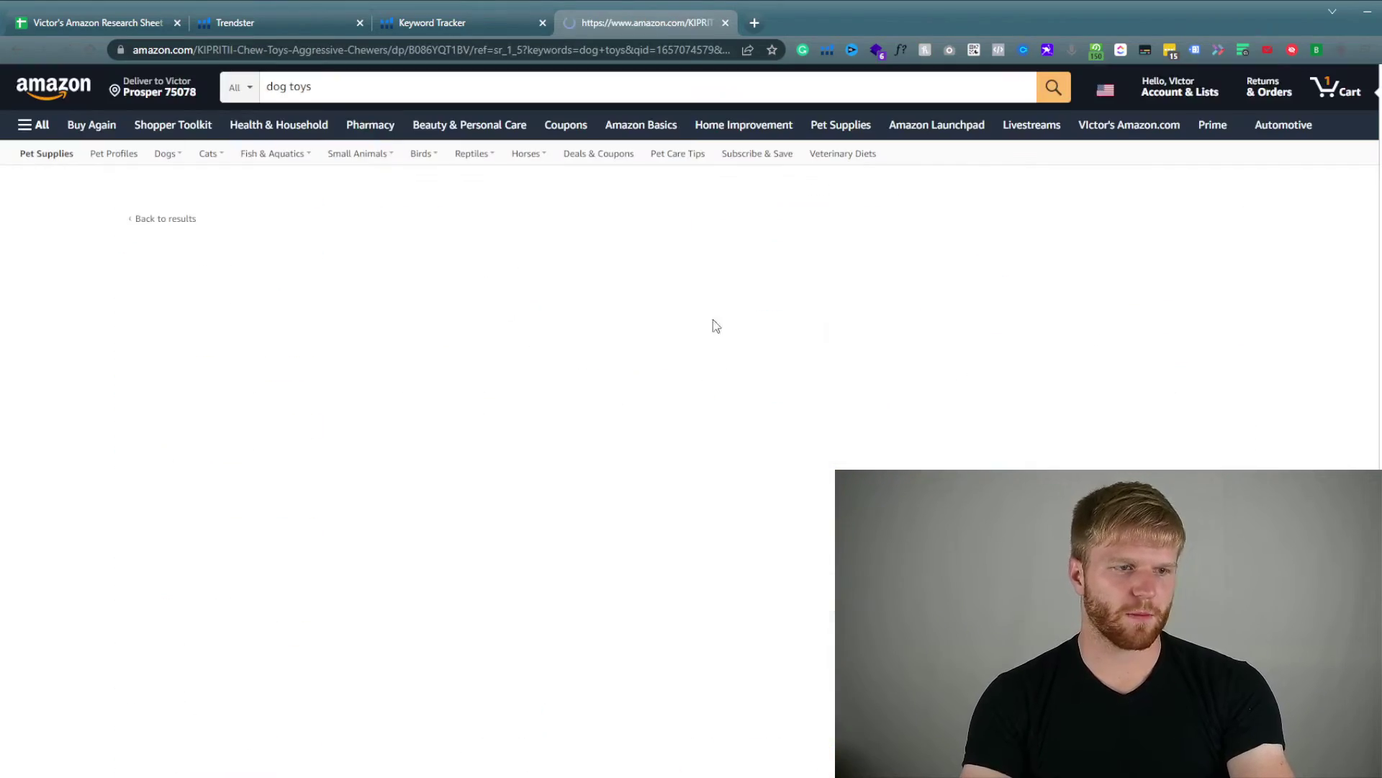
# Copy the ASIN B086YQT1BV from the product page's address and enter it as ASIN 1 in Trendster.
pyautogui.moveTo(408, 51); pyautogui.dragTo(472, 50)
pyautogui.hotkey('ctrl', 'c')
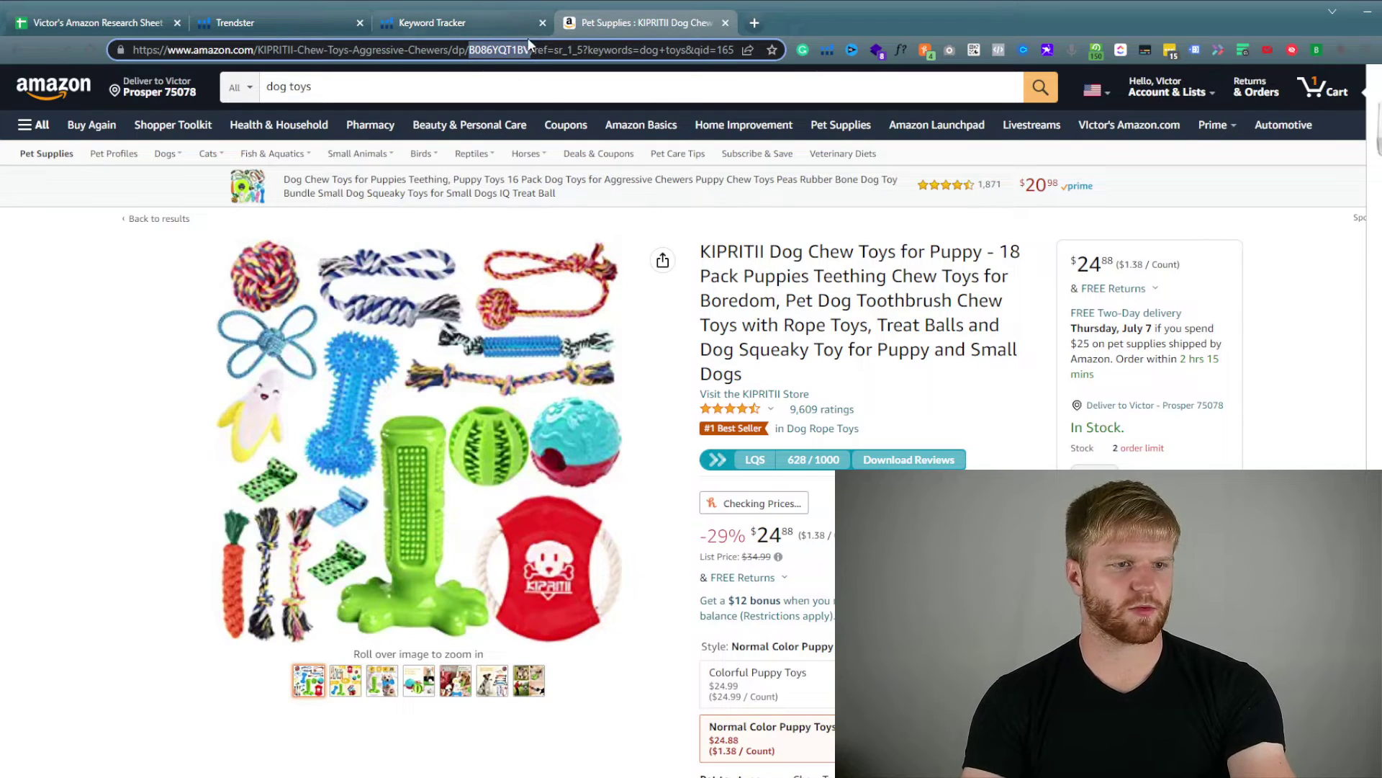
pyautogui.click(257, 25)
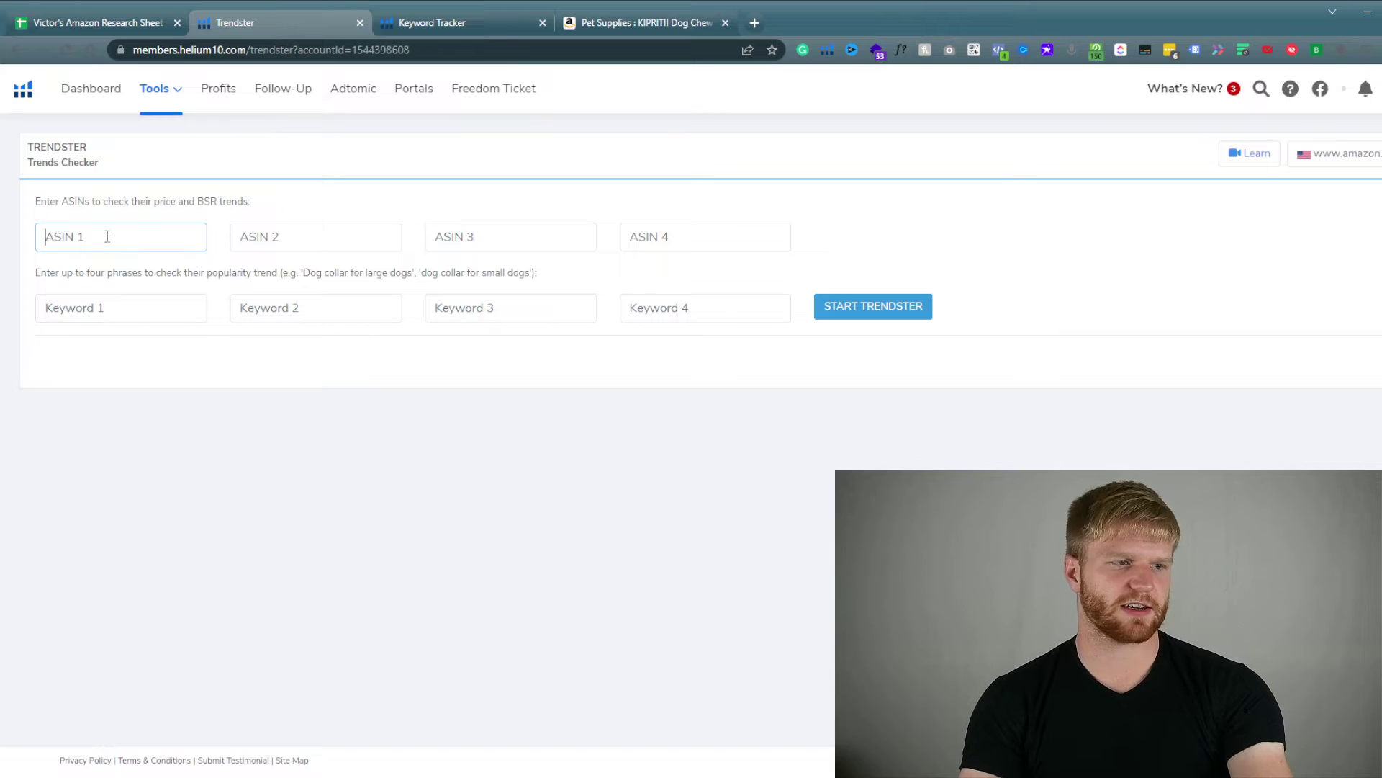
pyautogui.hotkey('ctrl', 'v')
# Copy the Amazon search phrase "dog toys" into Trendster as Keyword 1 and run the trend check.
pyautogui.click(101, 315)
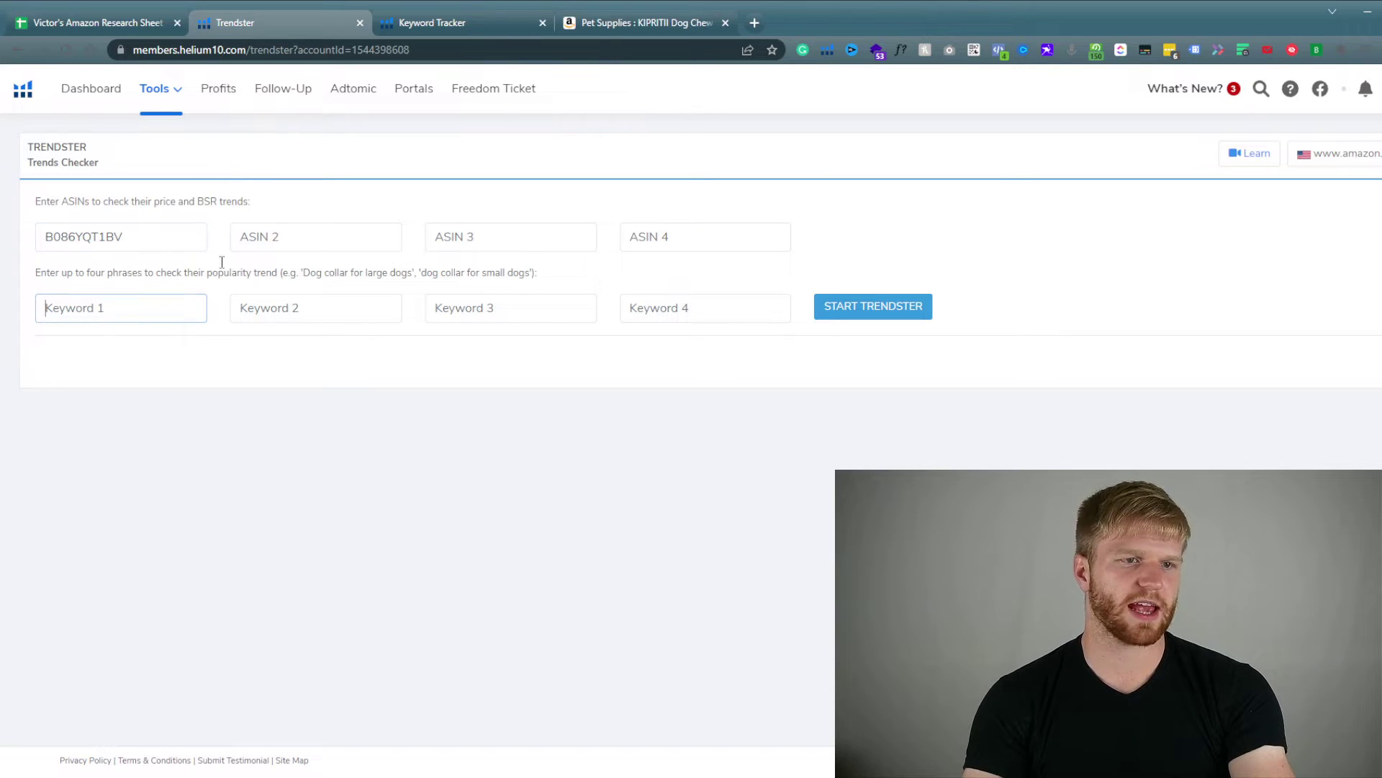
pyautogui.click(628, 21)
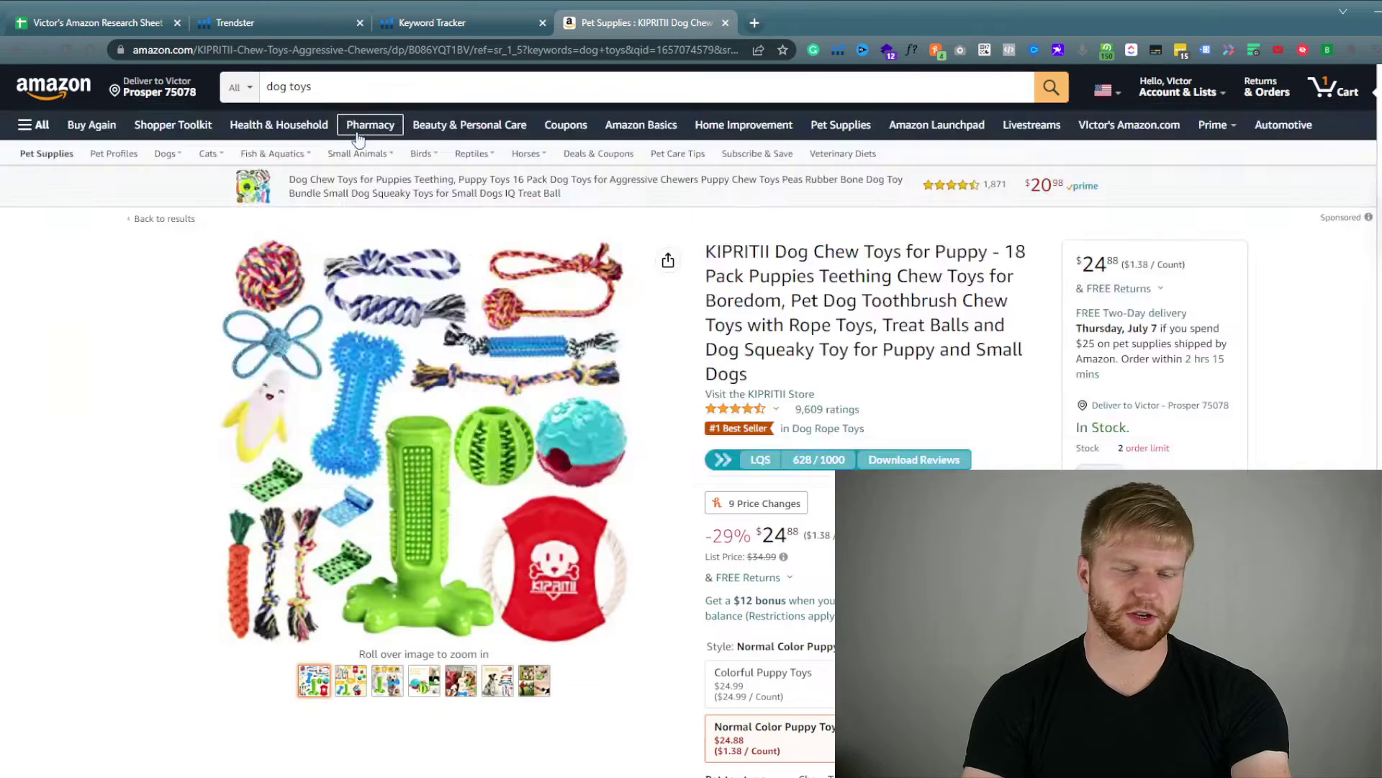
pyautogui.click(409, 86)
pyautogui.hotkey('ctrl', 'c')
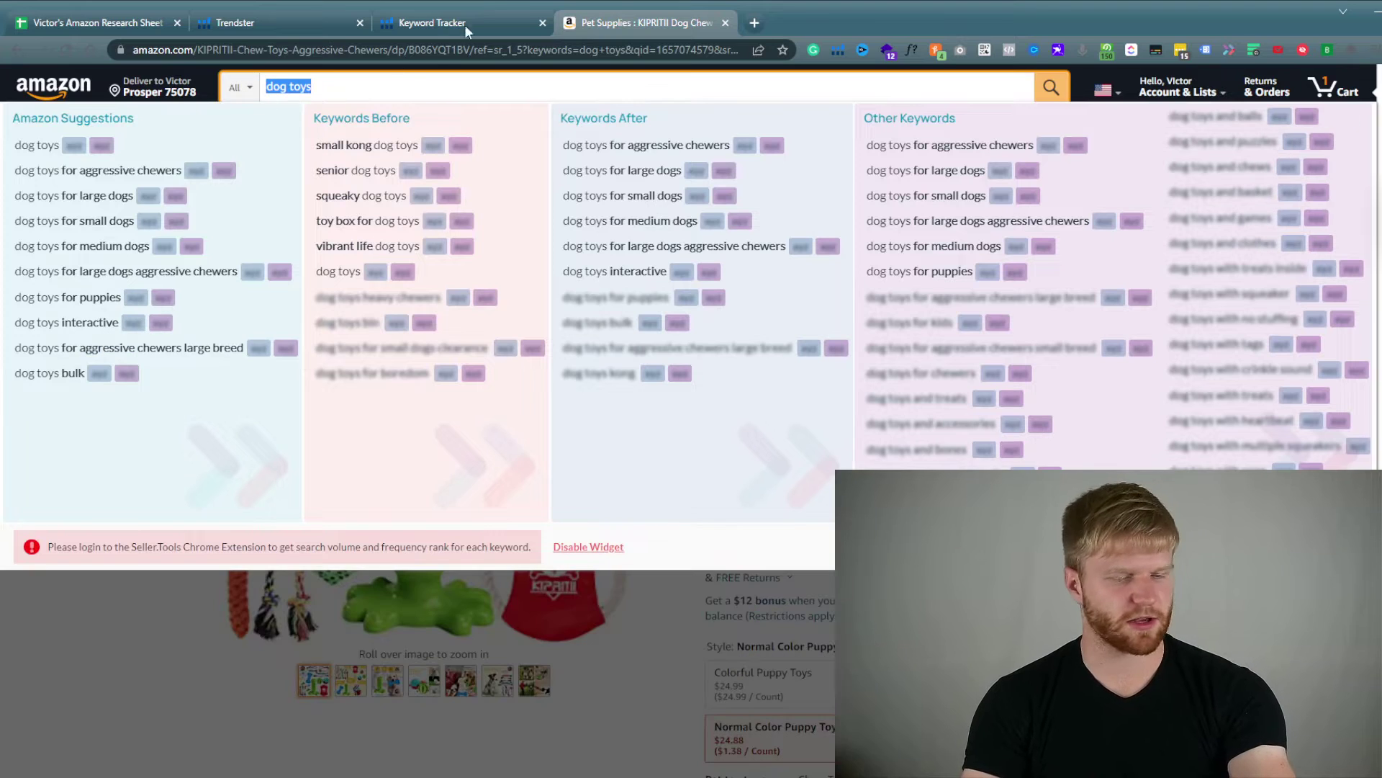
pyautogui.click(239, 28)
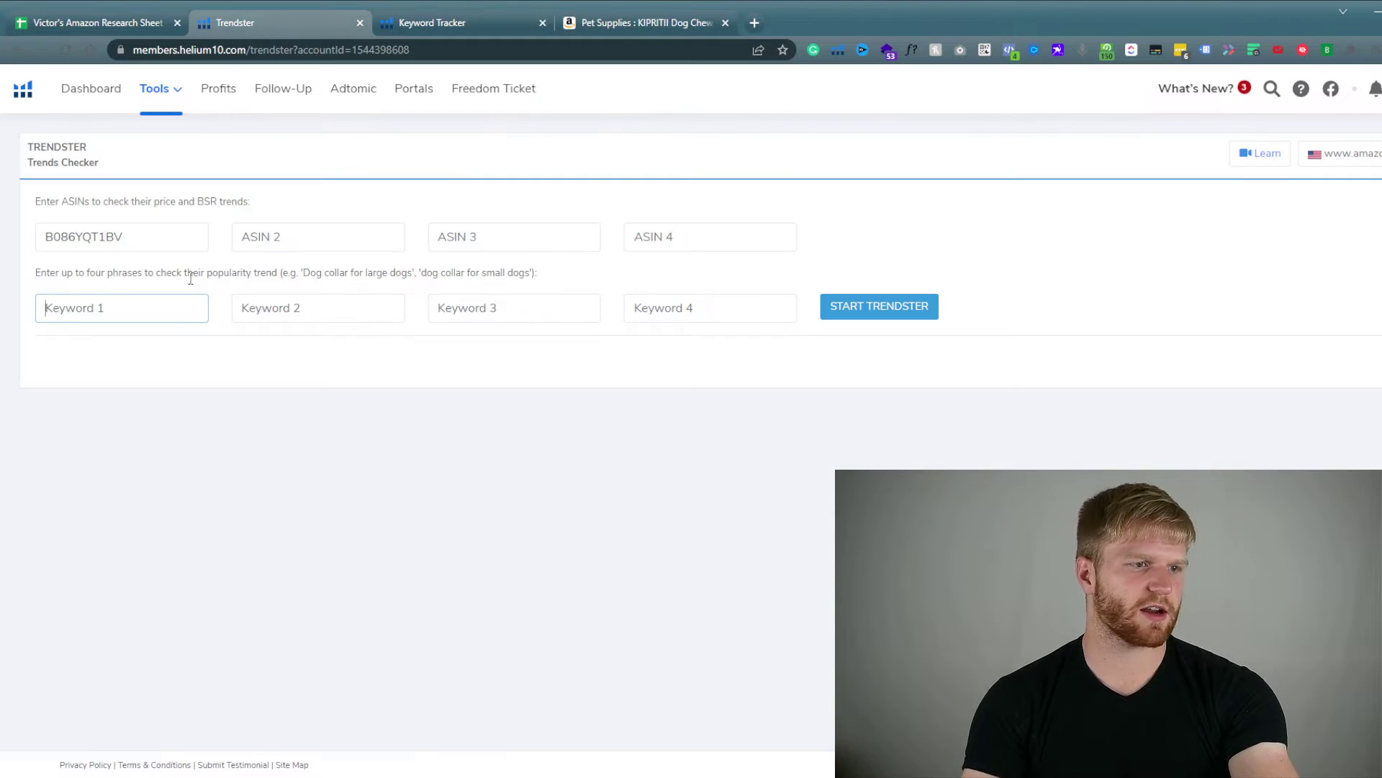
pyautogui.click(171, 309)
pyautogui.hotkey('ctrl', 'v')
pyautogui.click(879, 309)
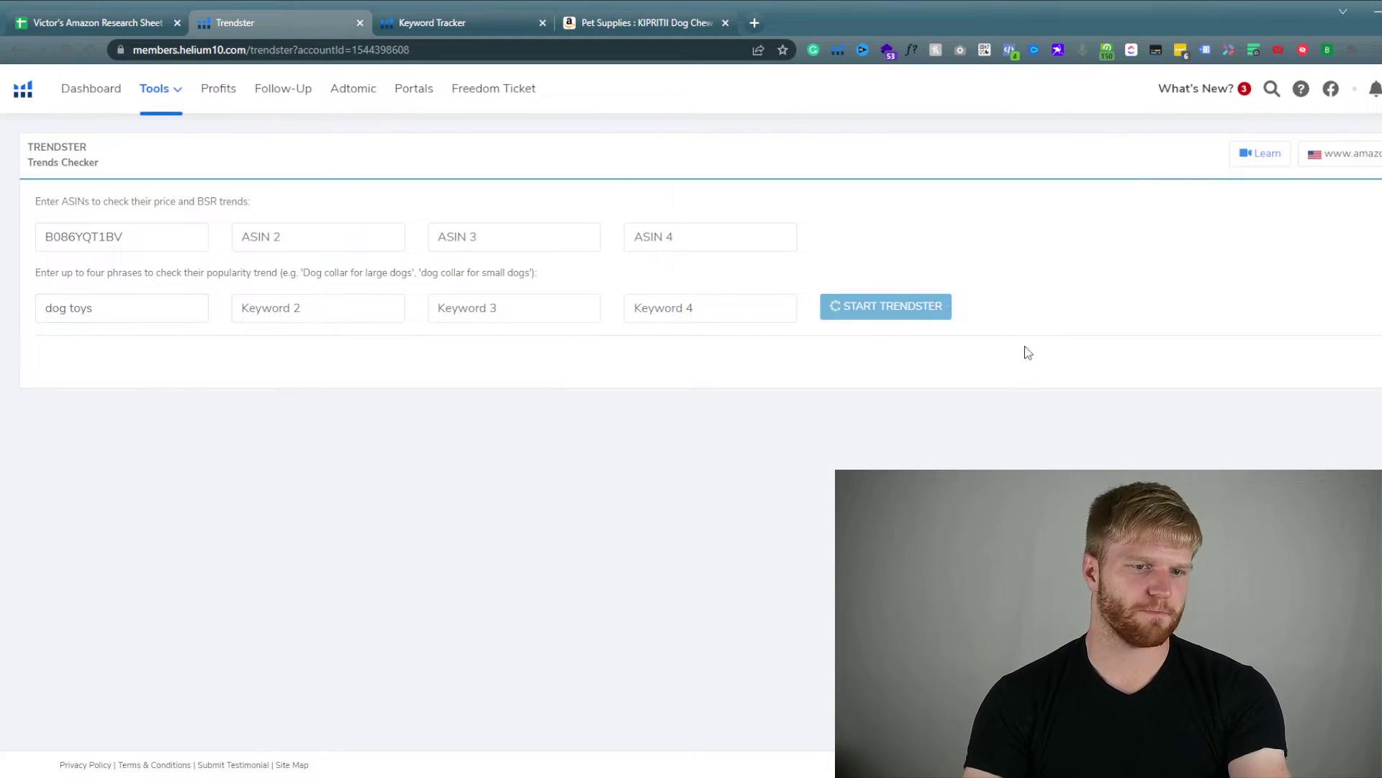
pyautogui.scroll(-1, 680, 424)
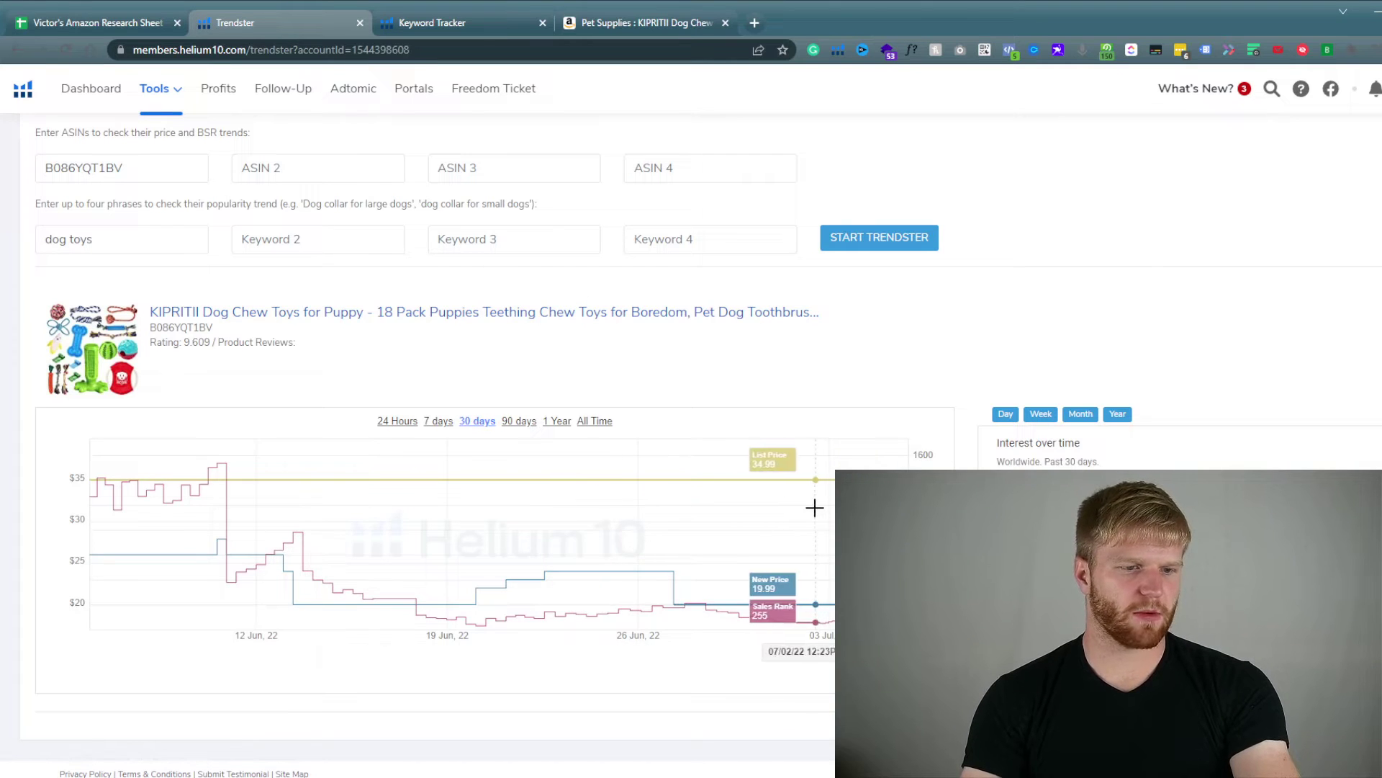
# Open the Cerebro reverse product lookup tool in Helium 10.
pyautogui.scroll(1, 186, 253)
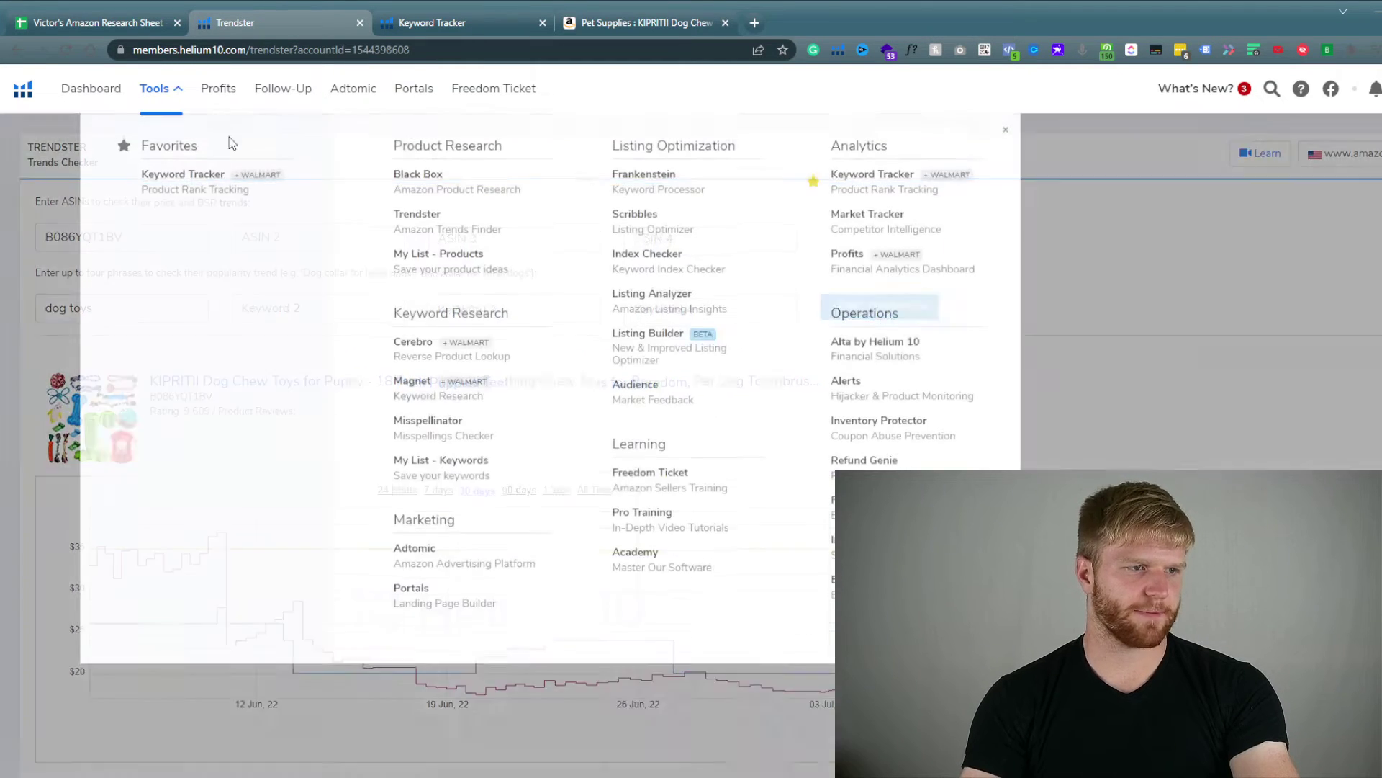
pyautogui.click(156, 88)
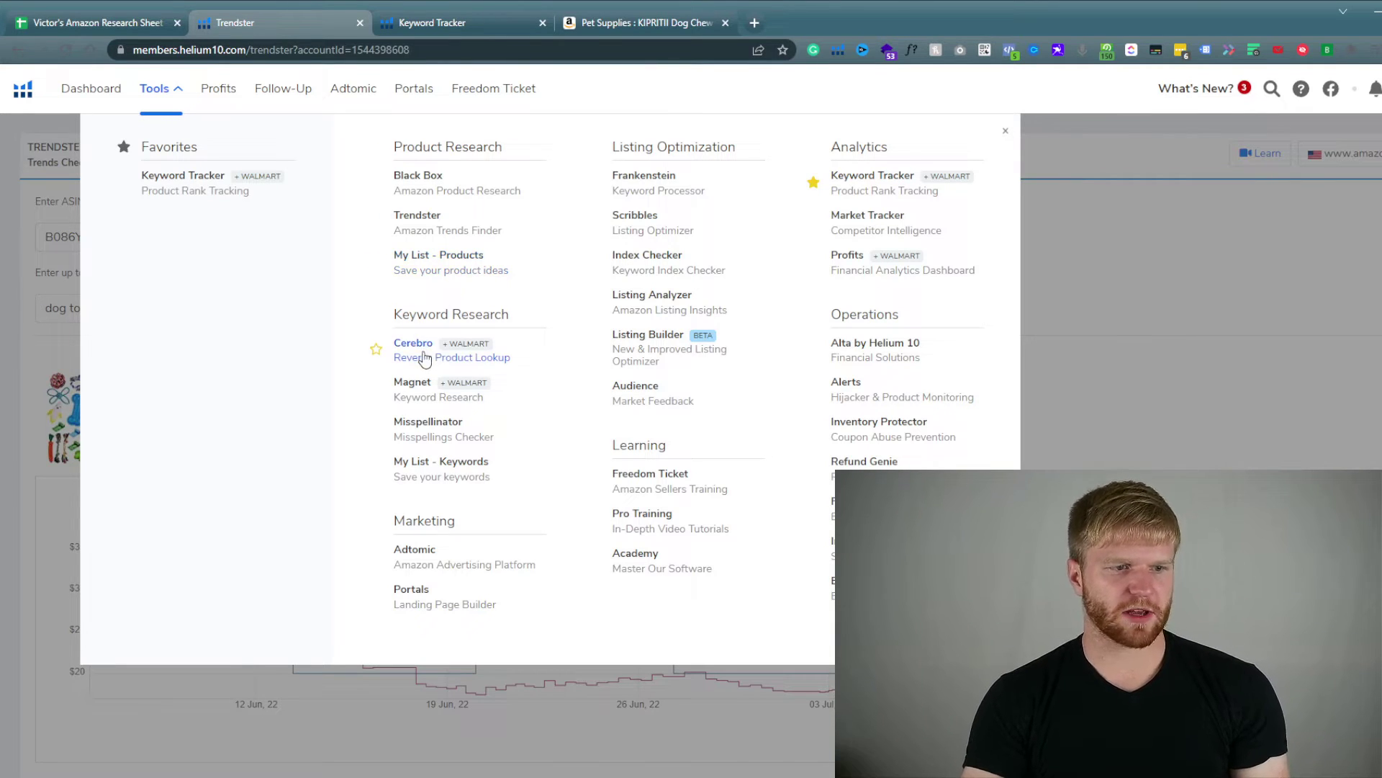
pyautogui.click(423, 357)
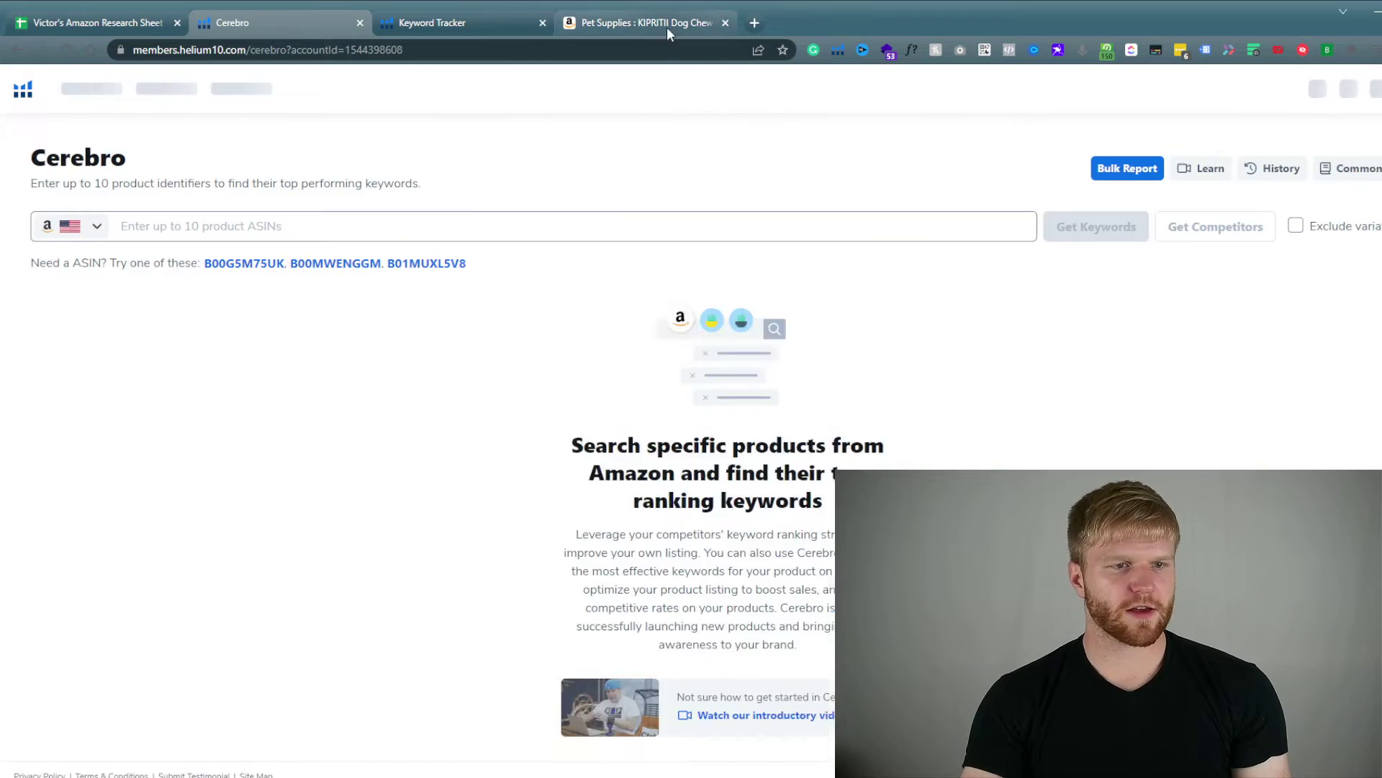
# Copy the ASIN B086YQT1BV from the Amazon product page's address into Cerebro's product search.
pyautogui.click(667, 24)
pyautogui.click(810, 708)
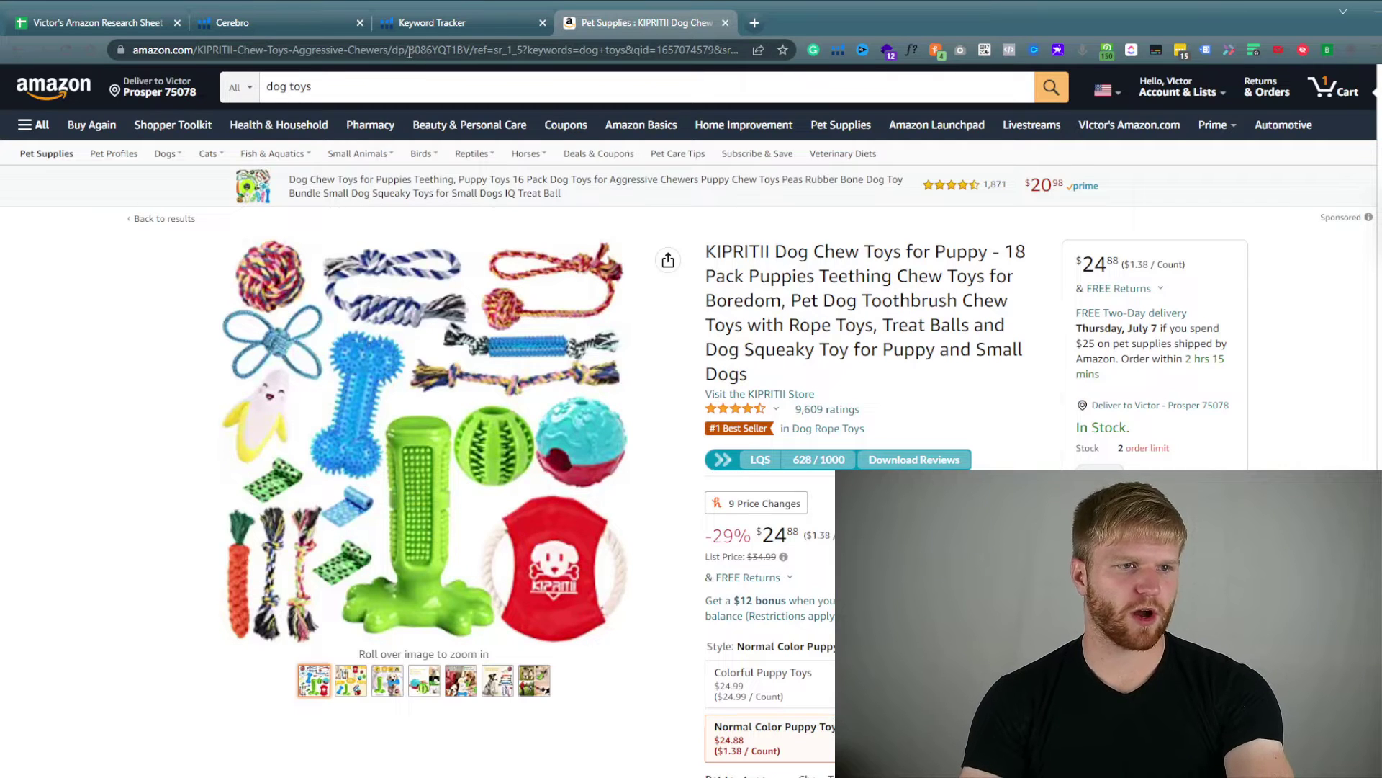
pyautogui.moveTo(409, 52); pyautogui.dragTo(469, 56)
pyautogui.hotkey('ctrl', 'c')
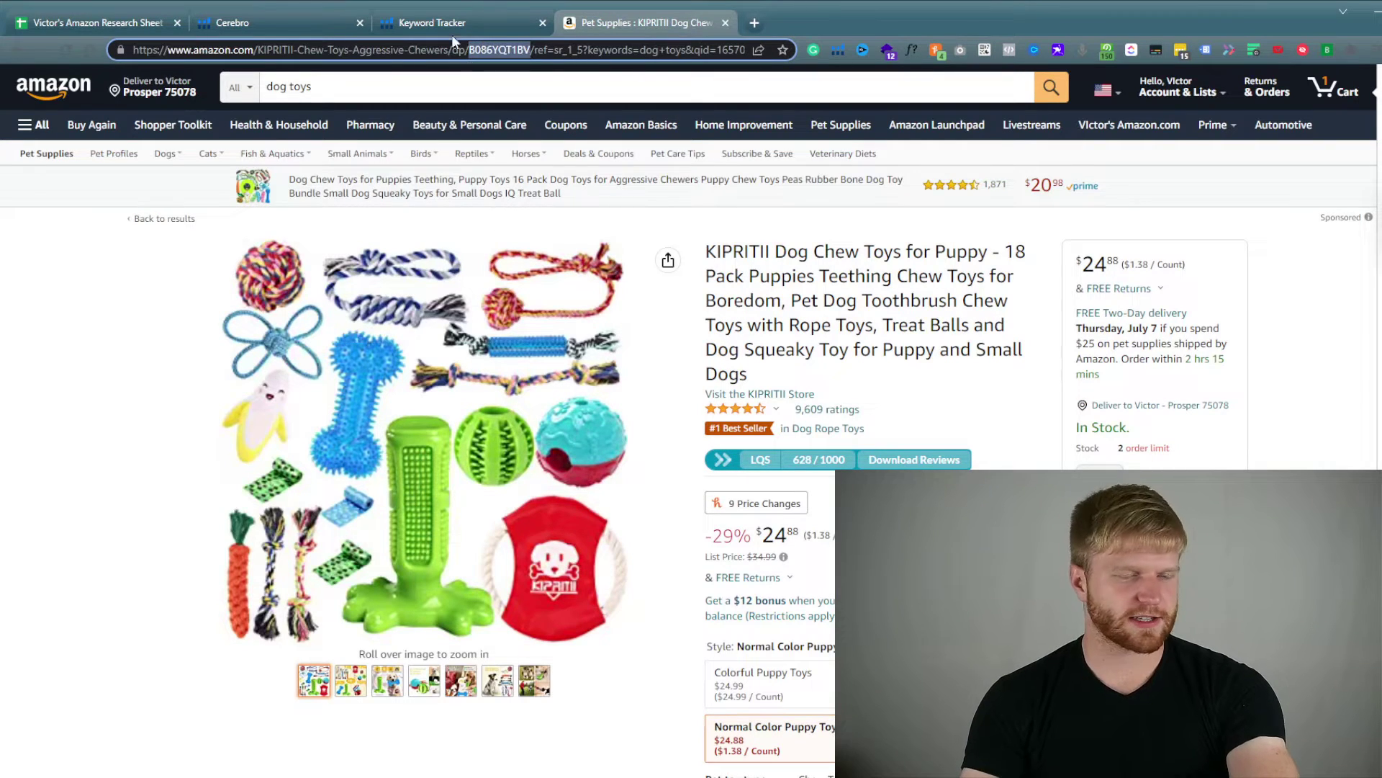
pyautogui.click(279, 18)
pyautogui.click(247, 223)
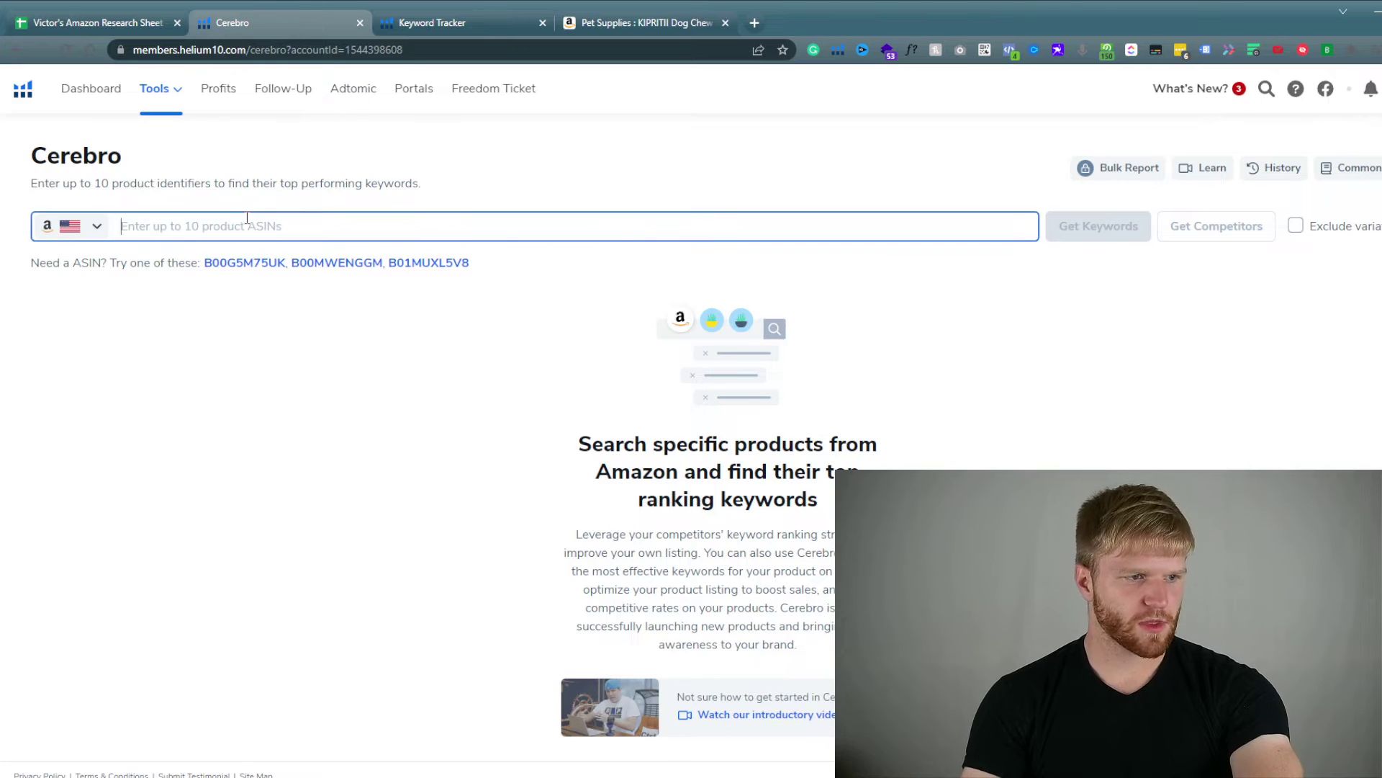
pyautogui.hotkey('ctrl', 'v')
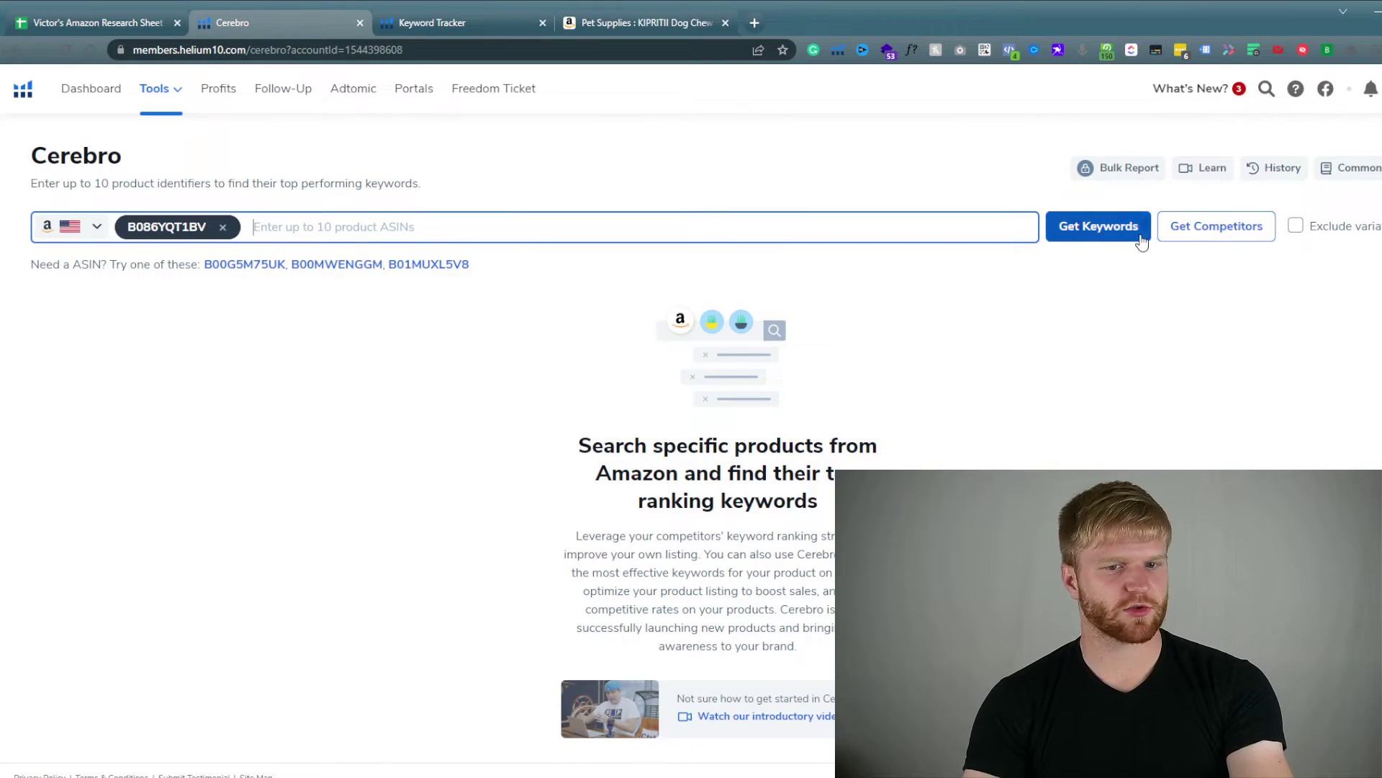
# Get the keywords for the entered ASIN and view the keyword distribution and results table.
pyautogui.click(1136, 229)
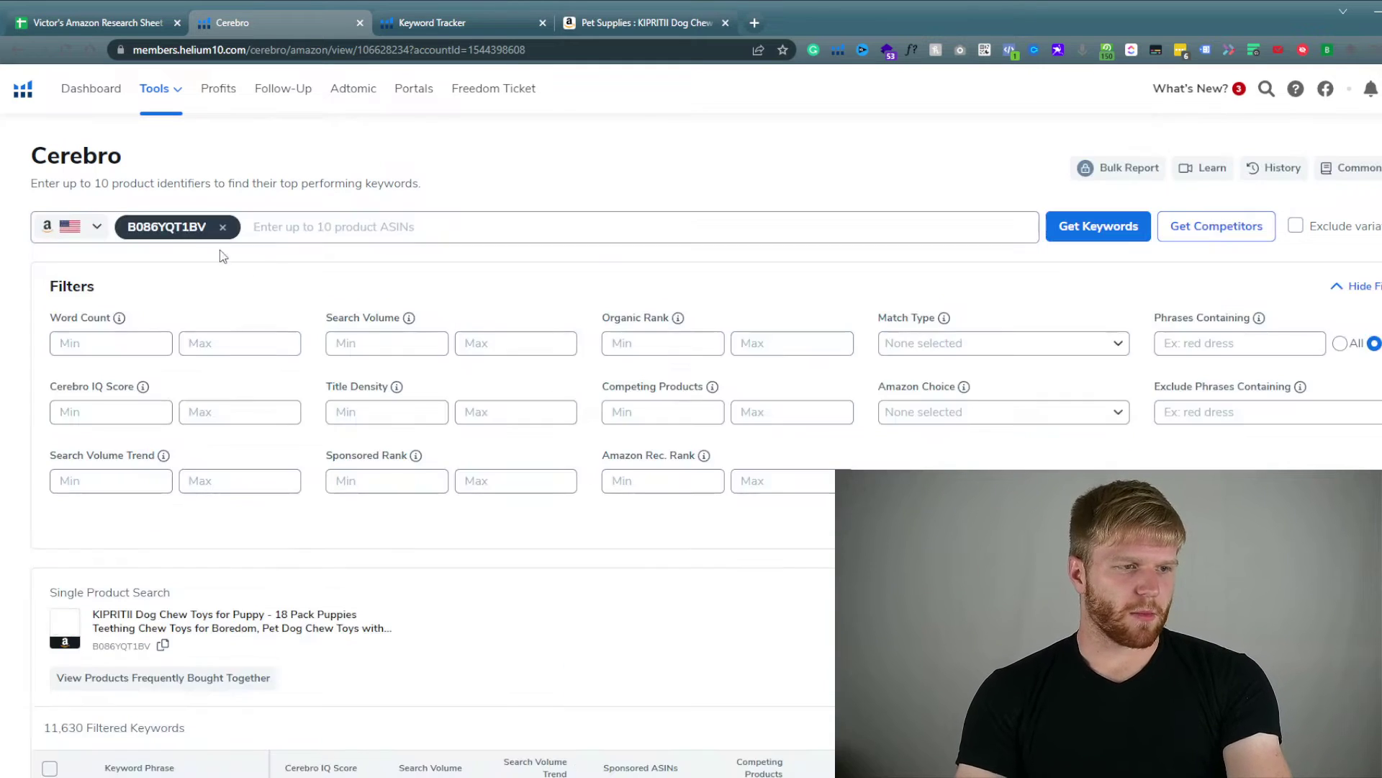
pyautogui.scroll(-1, 309, 314)
pyautogui.scroll(-1, 318, 314)
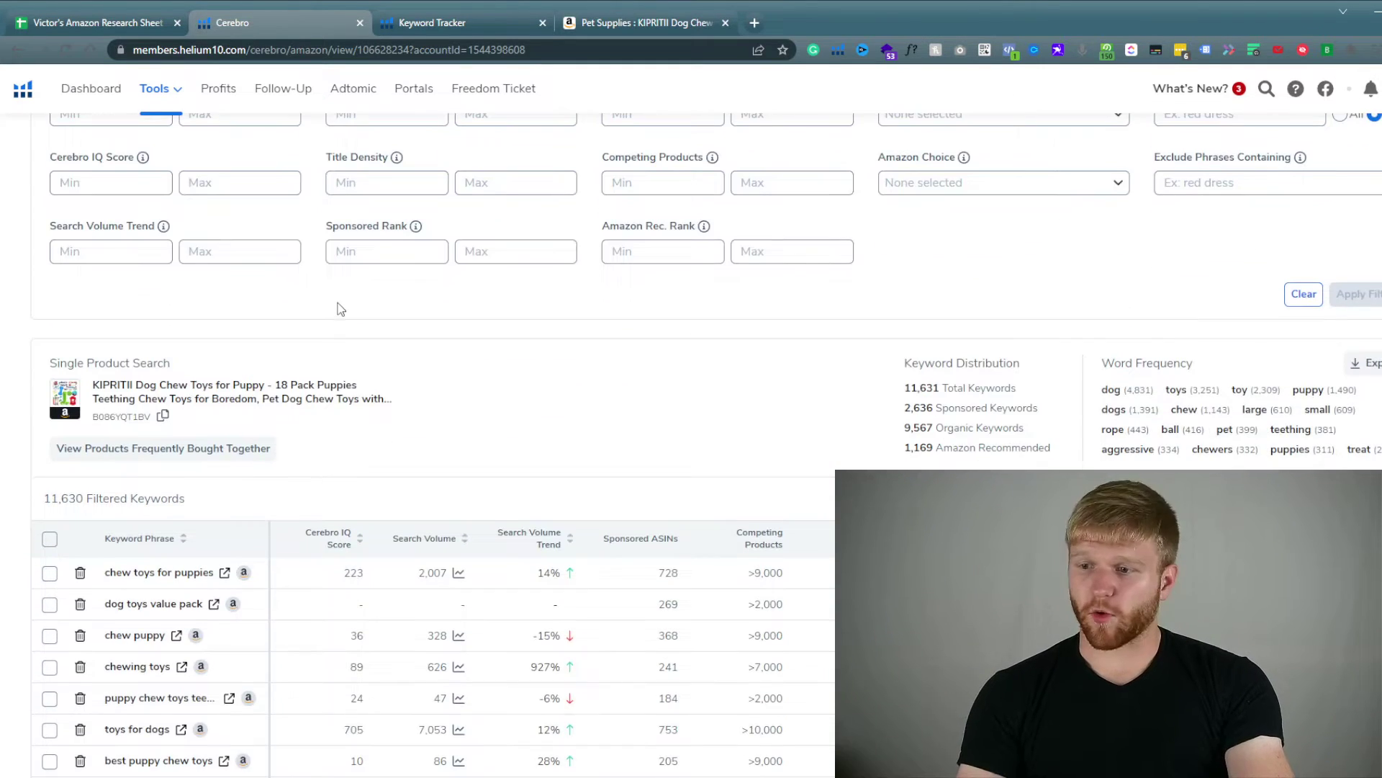
# Examine the Cerebro filter options and the keyword table's search volume figures for the looked-up product.
pyautogui.scroll(1, 288, 328)
pyautogui.scroll(1, 288, 328)
pyautogui.scroll(-1, 231, 324)
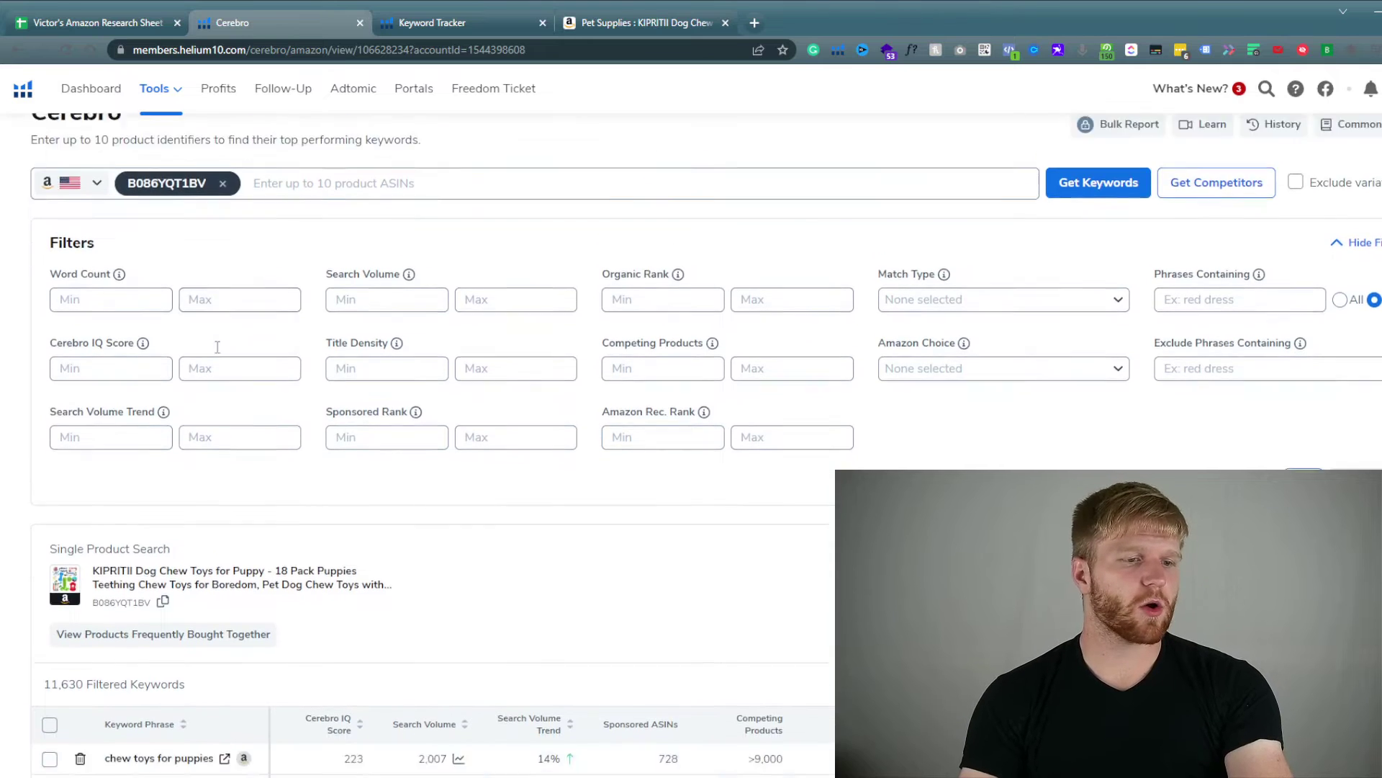
pyautogui.scroll(1, 231, 324)
pyautogui.scroll(-6, 840, 280)
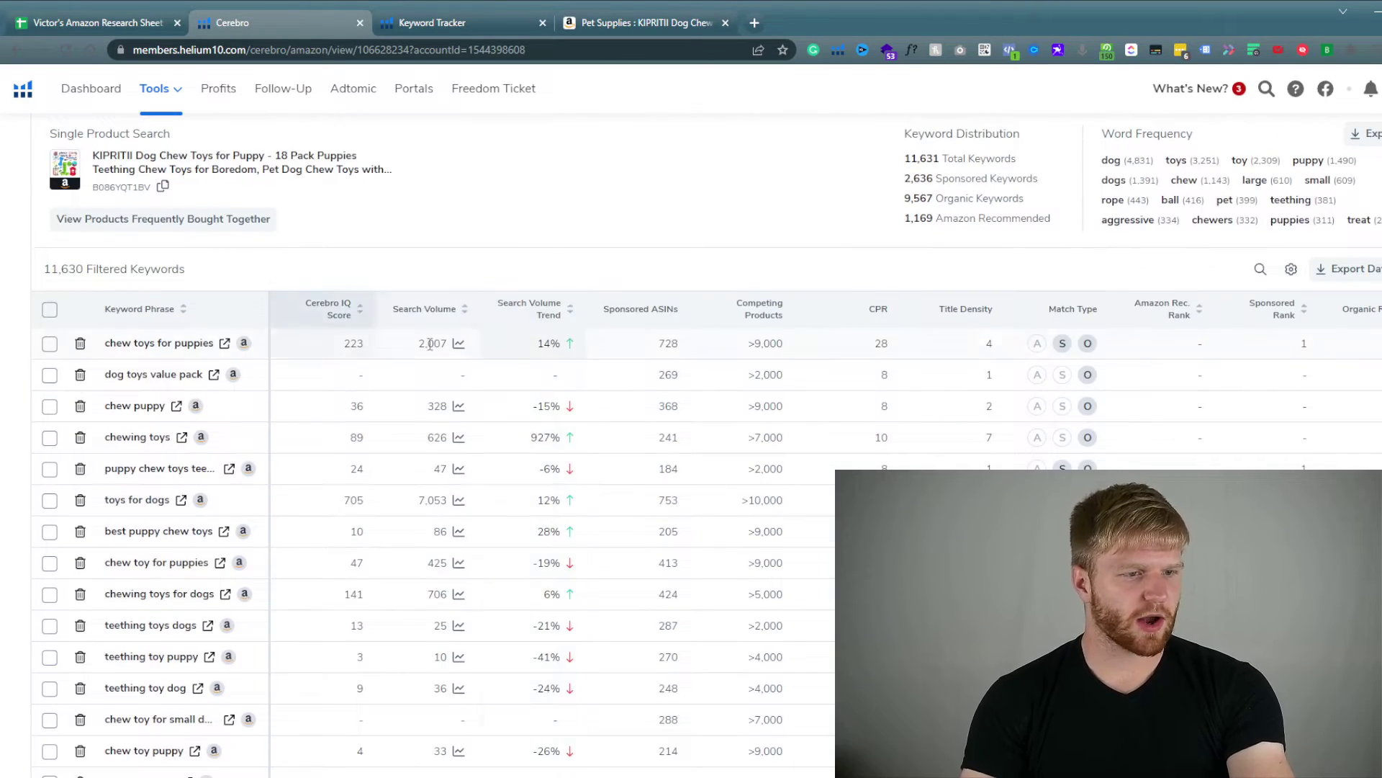
pyautogui.scroll(-1, 1135, 346)
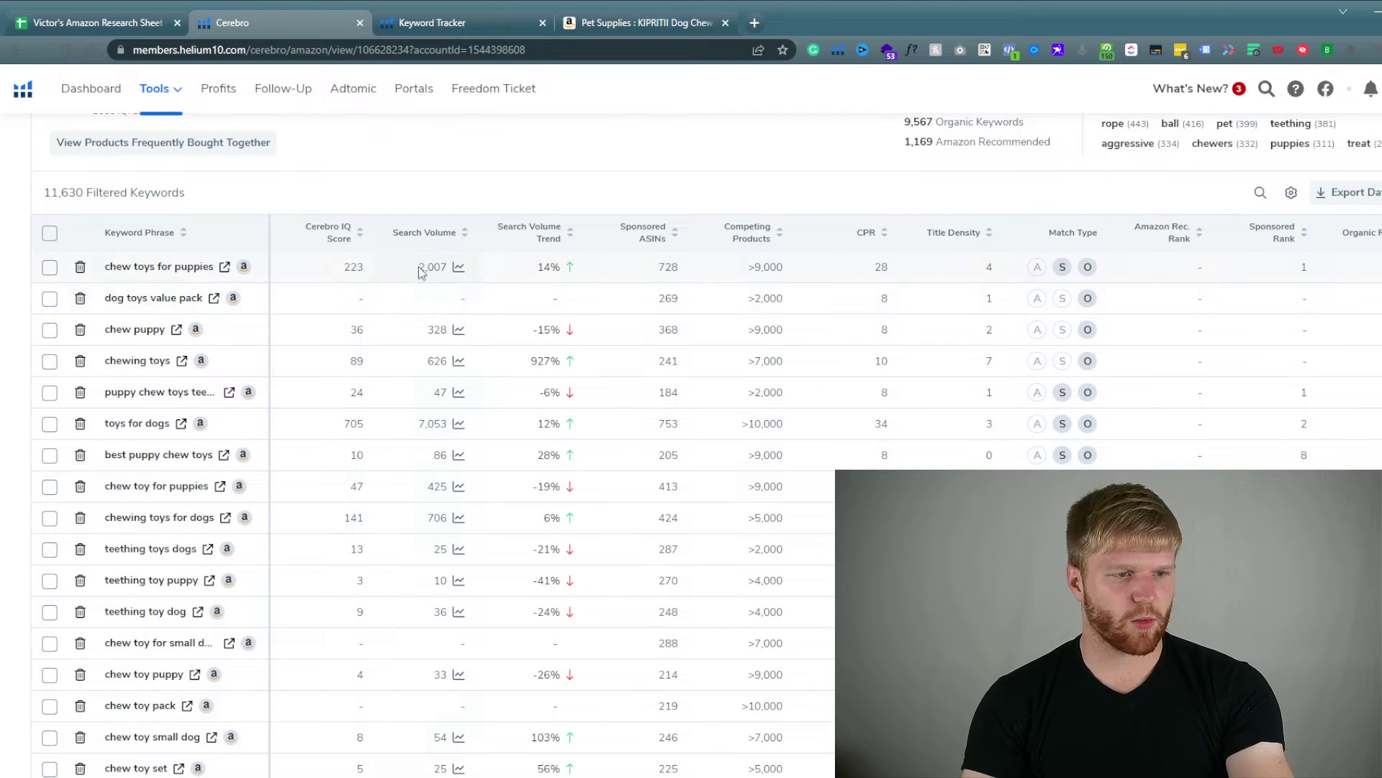
pyautogui.moveTo(438, 231)
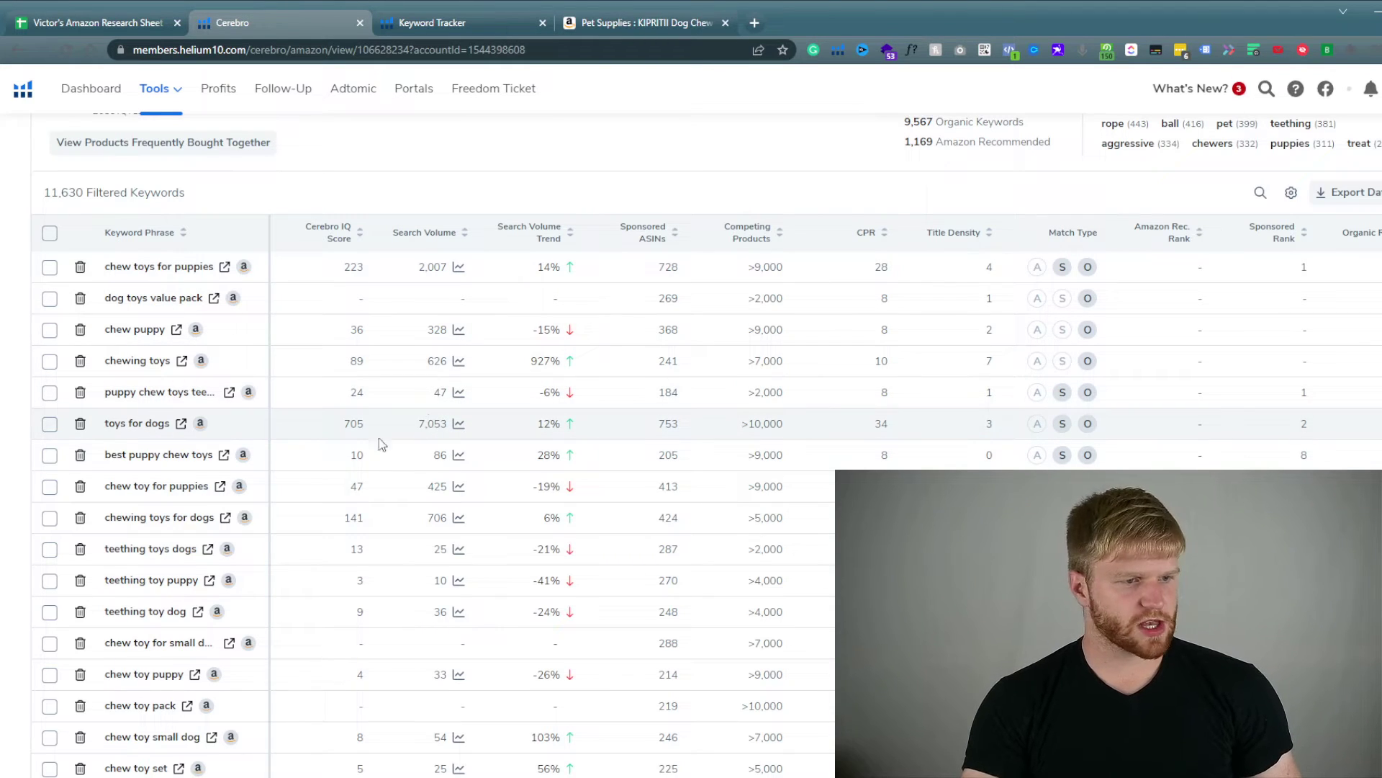
# View the one-year search volume chart for the keyword "toys for dogs" and close it.
pyautogui.click(459, 425)
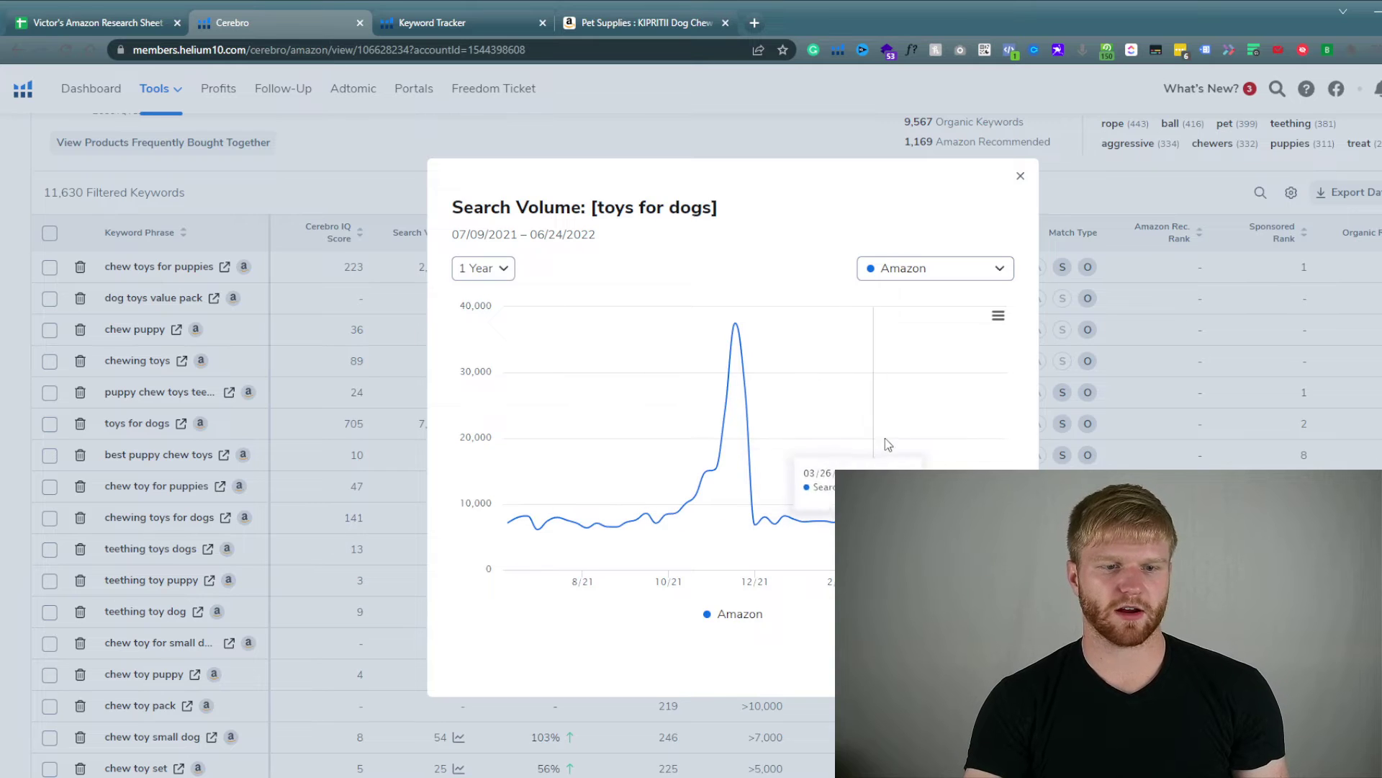
pyautogui.click(1021, 177)
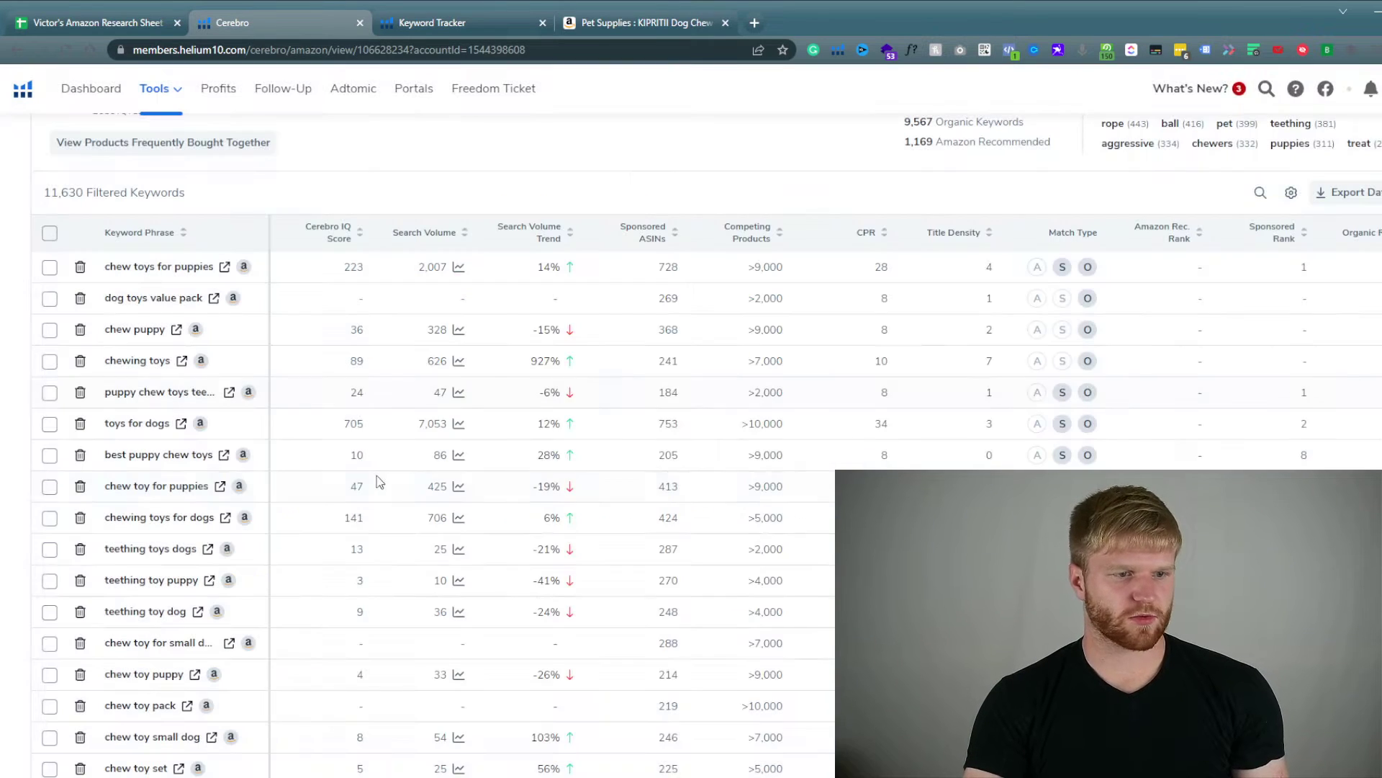
pyautogui.click(458, 425)
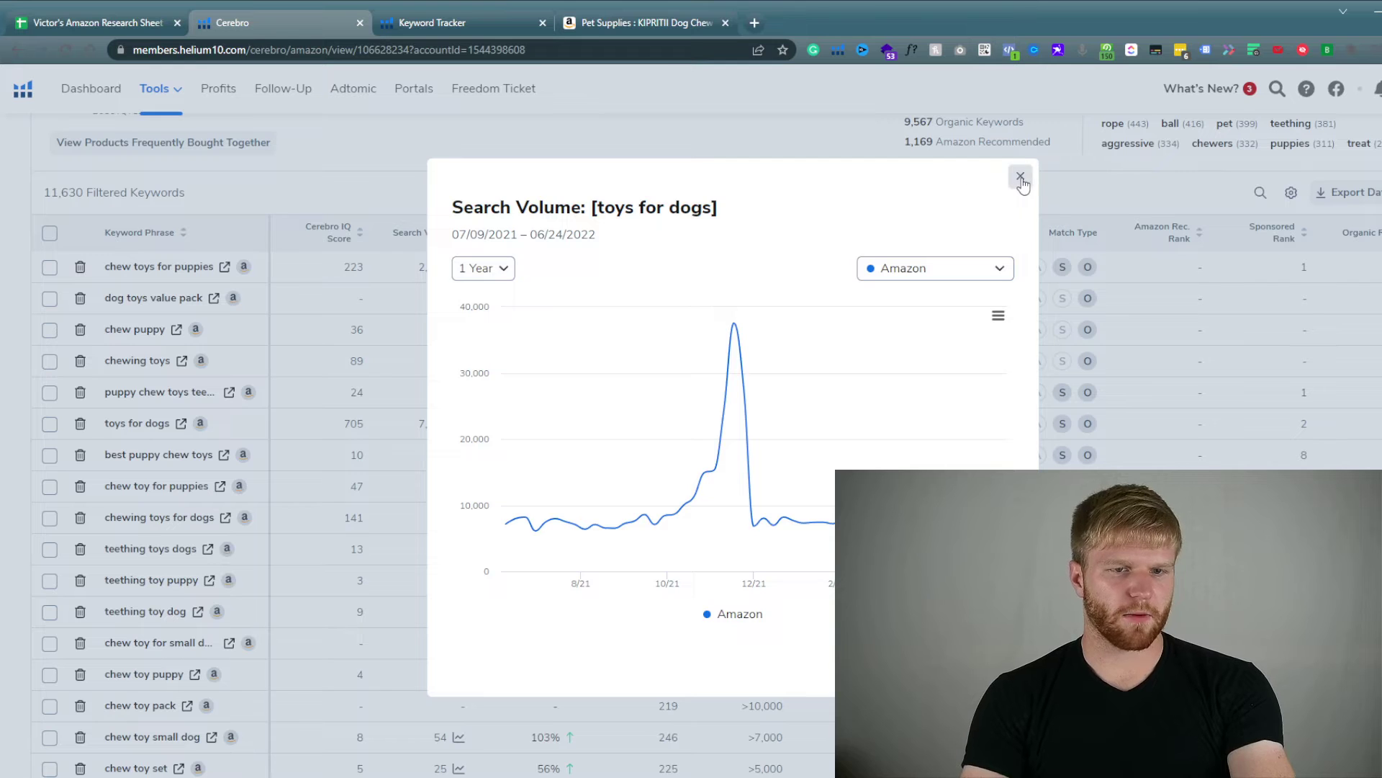
pyautogui.click(1021, 177)
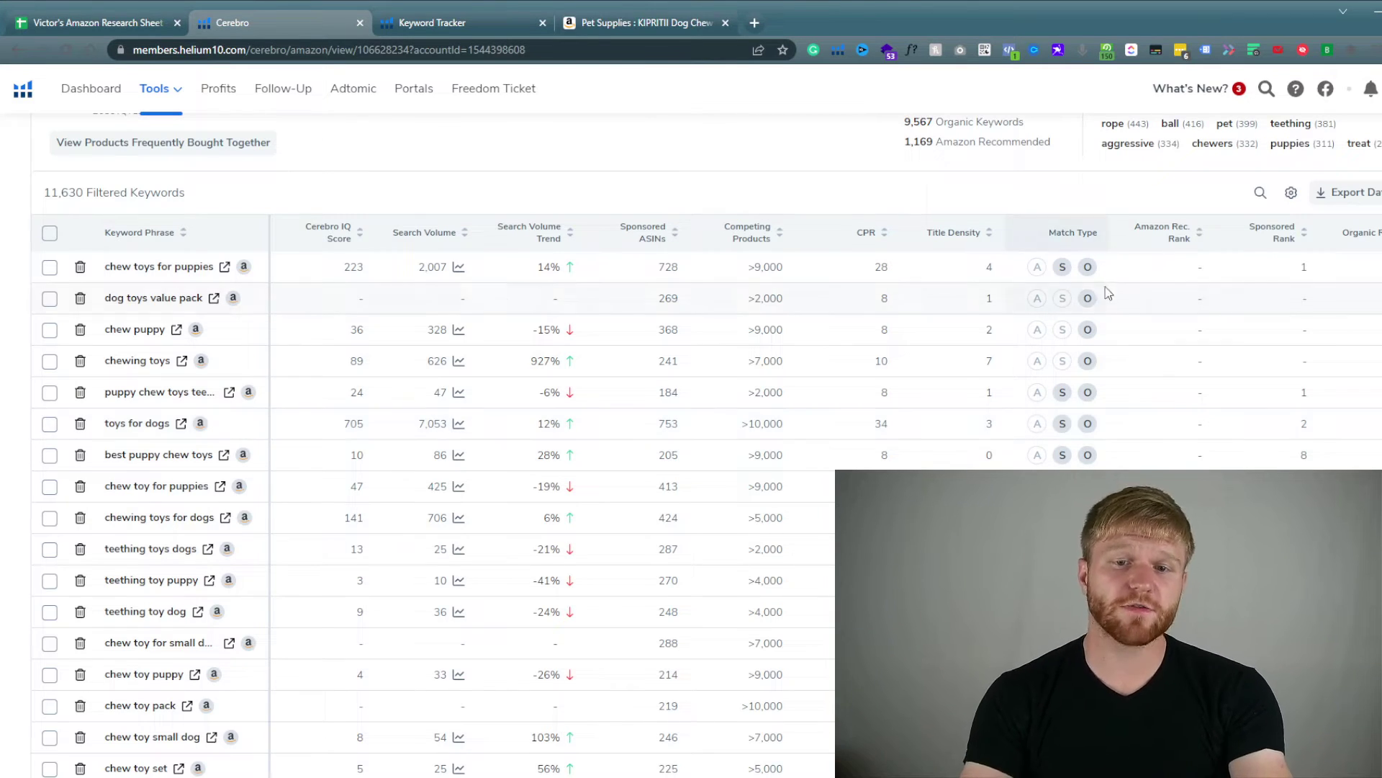
# Look over the filters and the export options for the filtered keyword list, including the CSV file option.
pyautogui.scroll(2, 1152, 324)
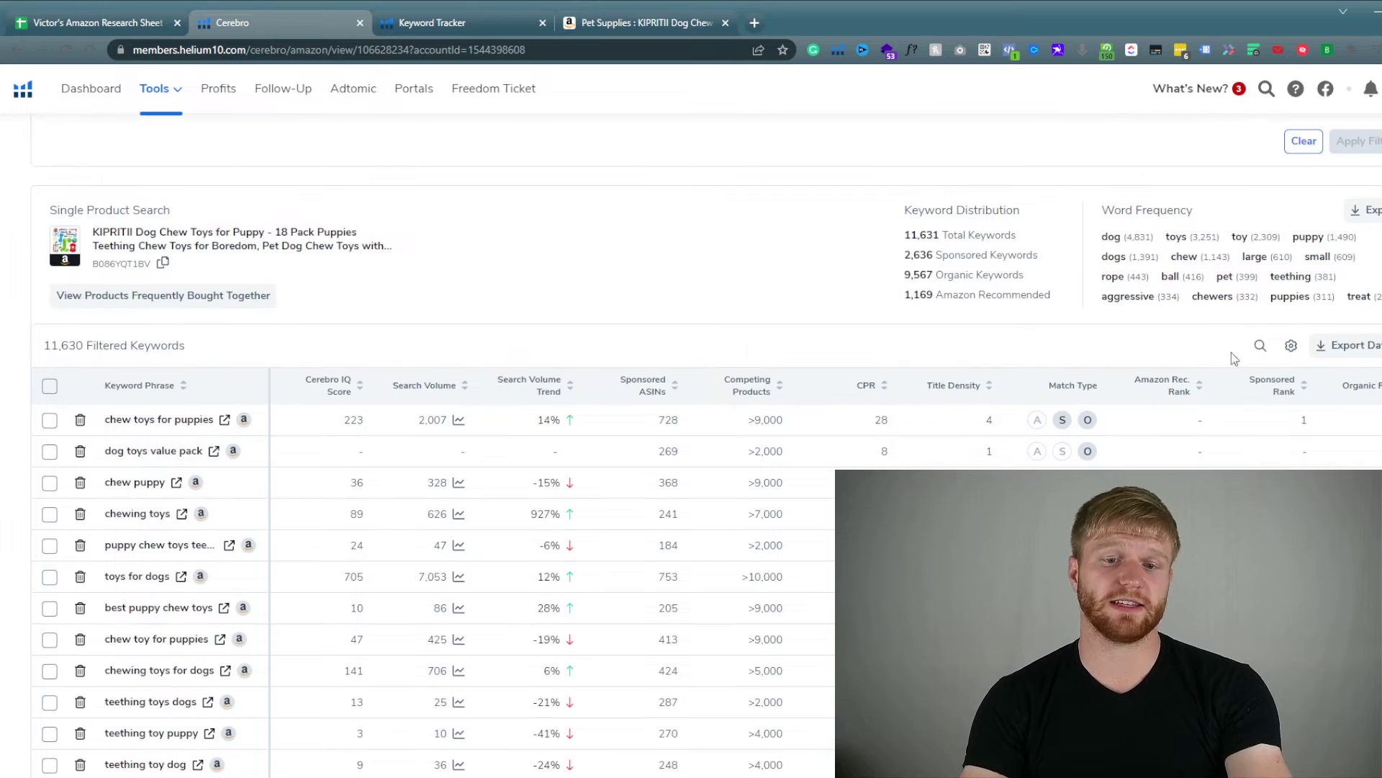
pyautogui.click(1328, 349)
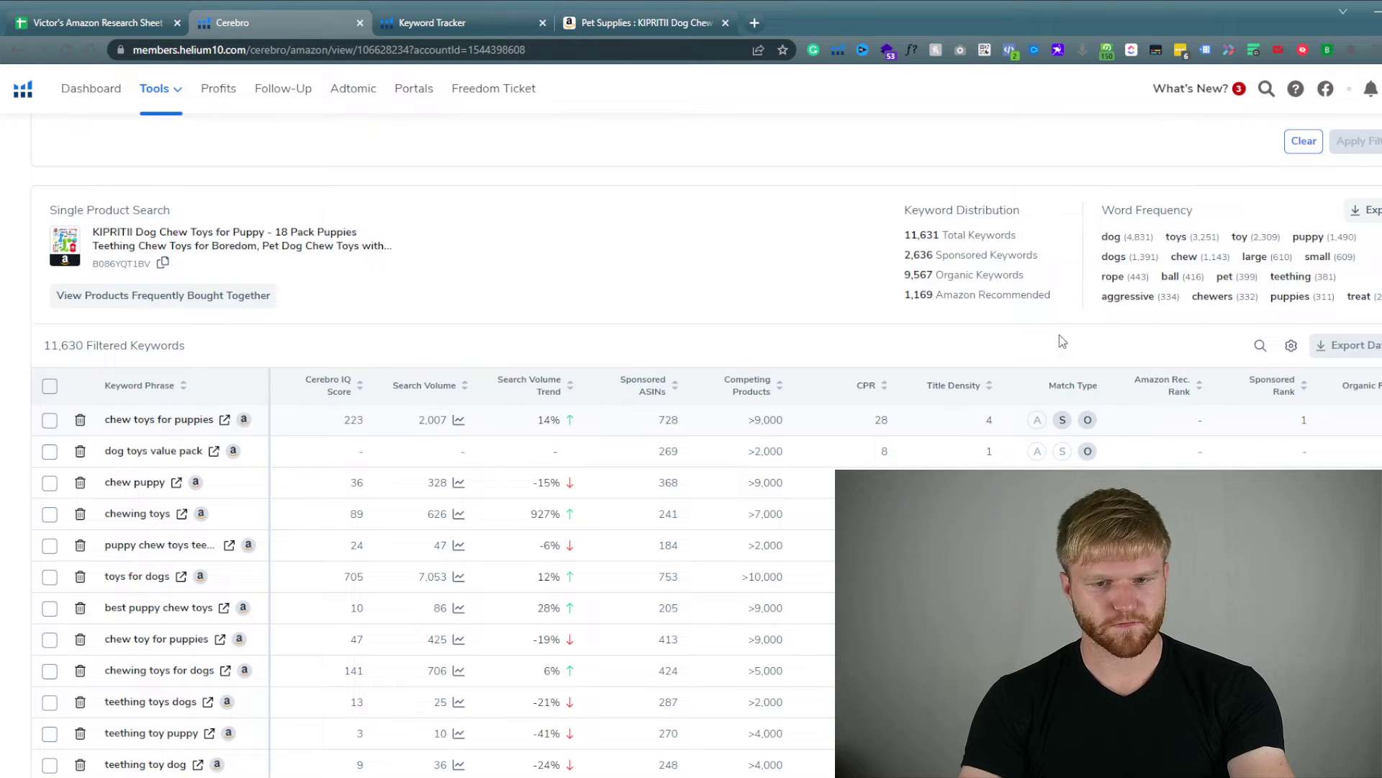
pyautogui.scroll(2, 1224, 402)
pyautogui.scroll(3, 1223, 402)
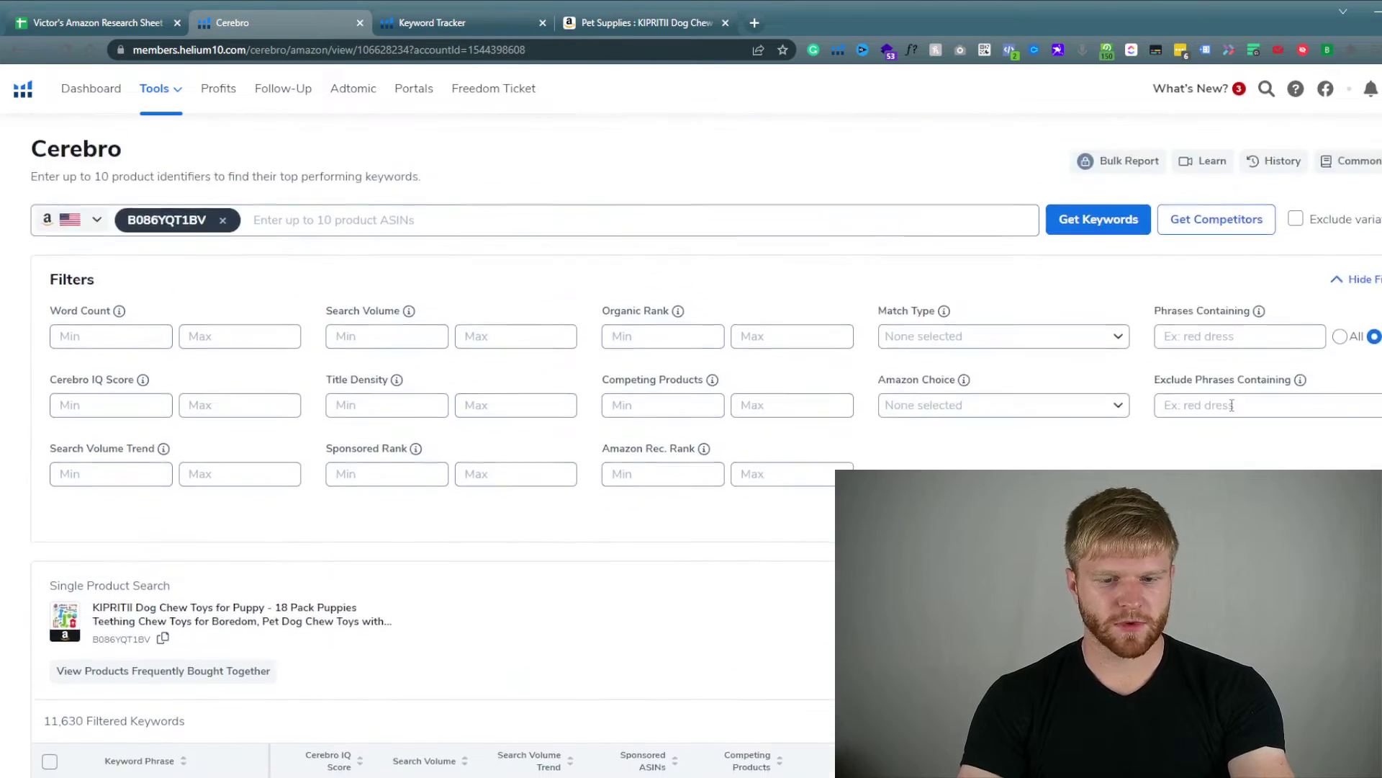
pyautogui.scroll(-3, 1224, 401)
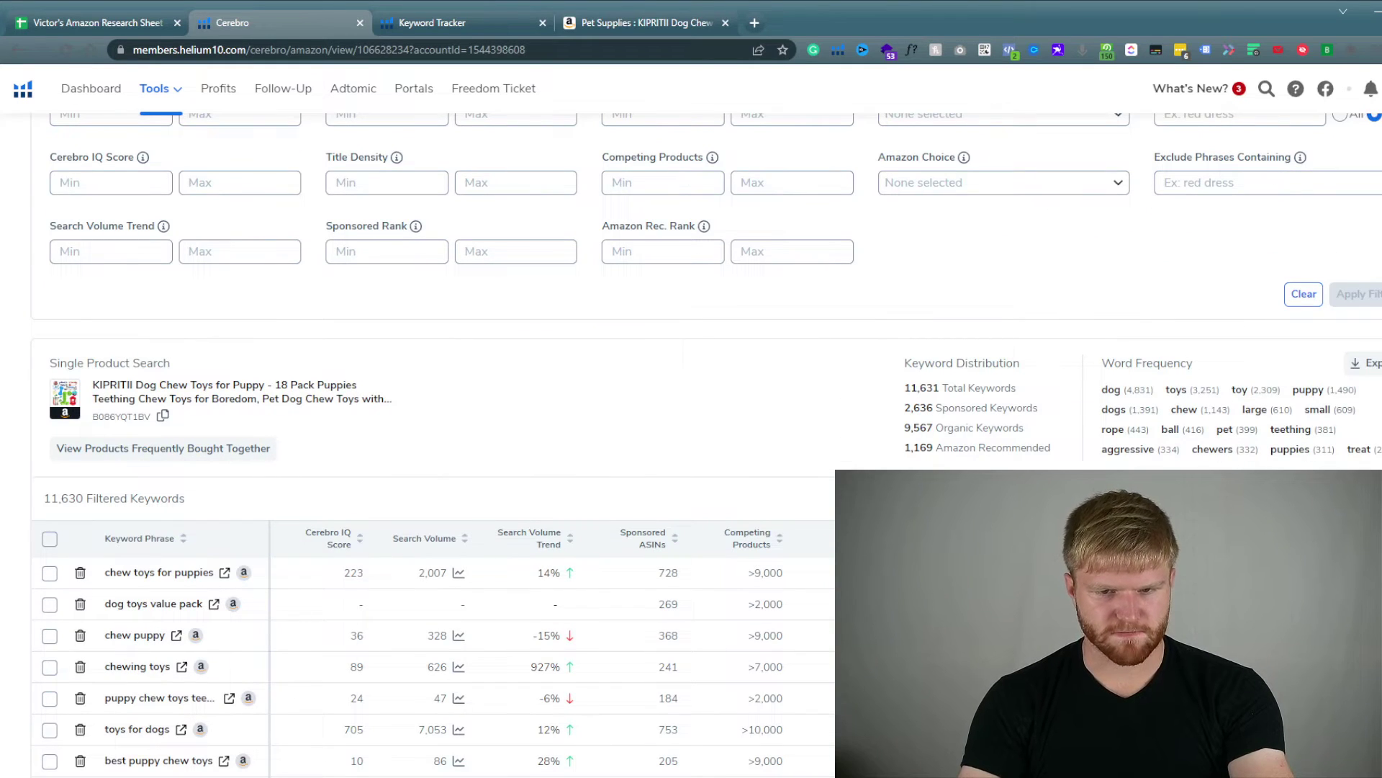
pyautogui.scroll(3, 1359, 367)
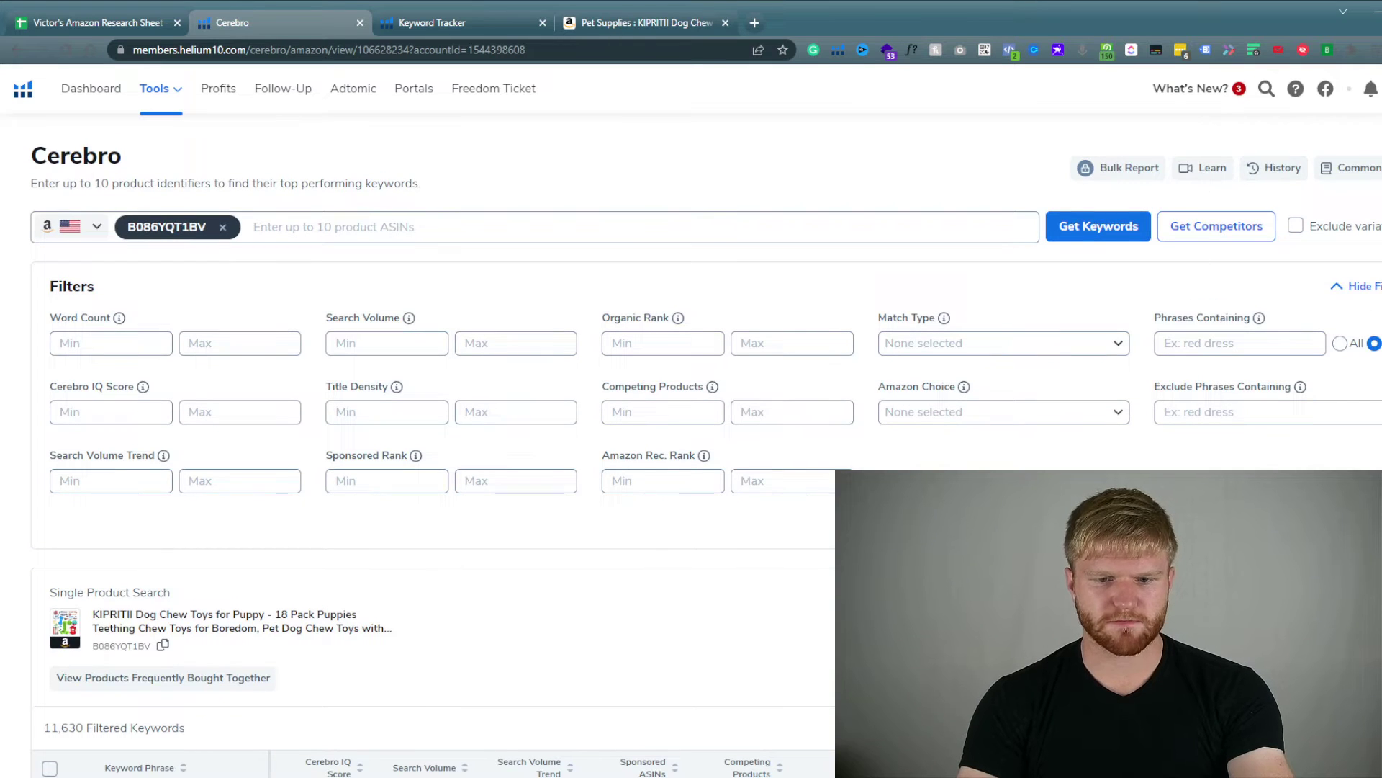
pyautogui.scroll(-1, 432, 432)
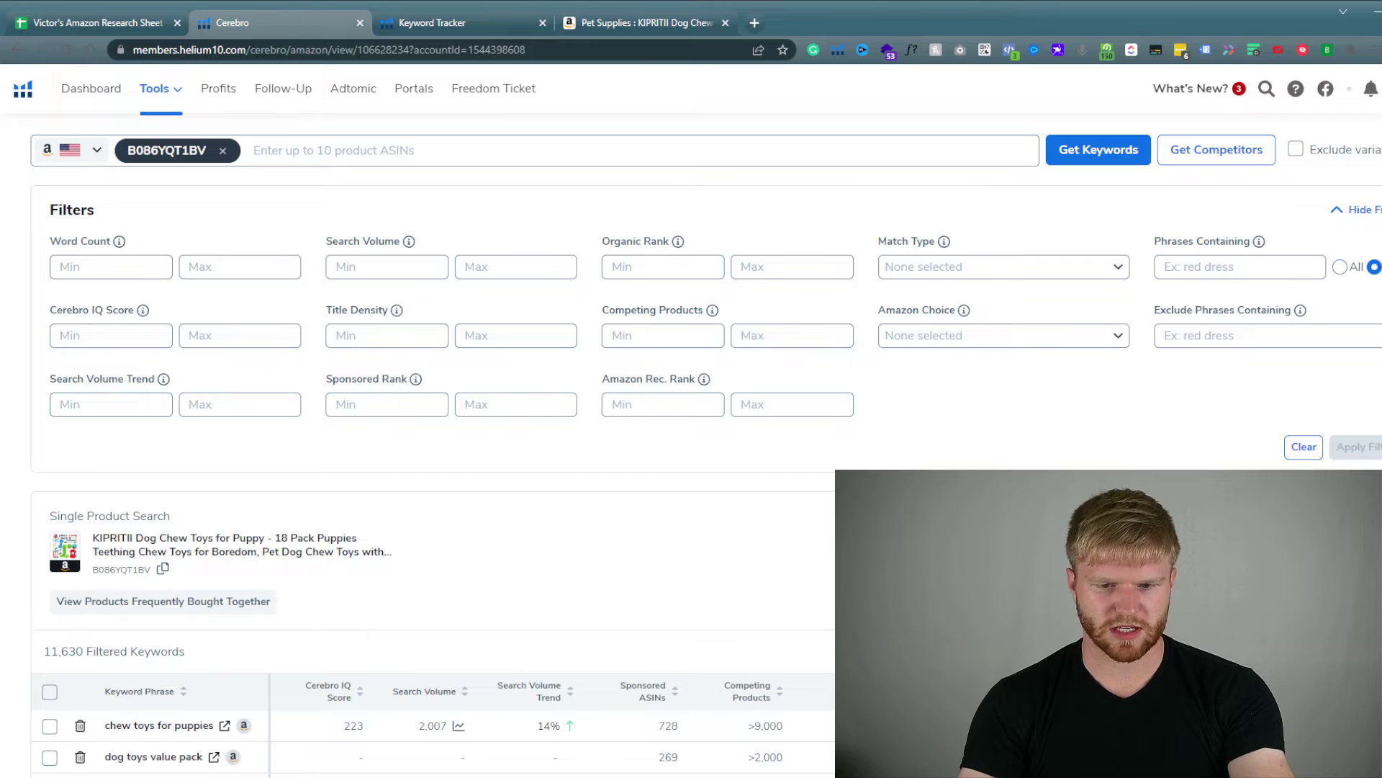
pyautogui.scroll(-3, 1314, 434)
pyautogui.moveTo(1318, 431)
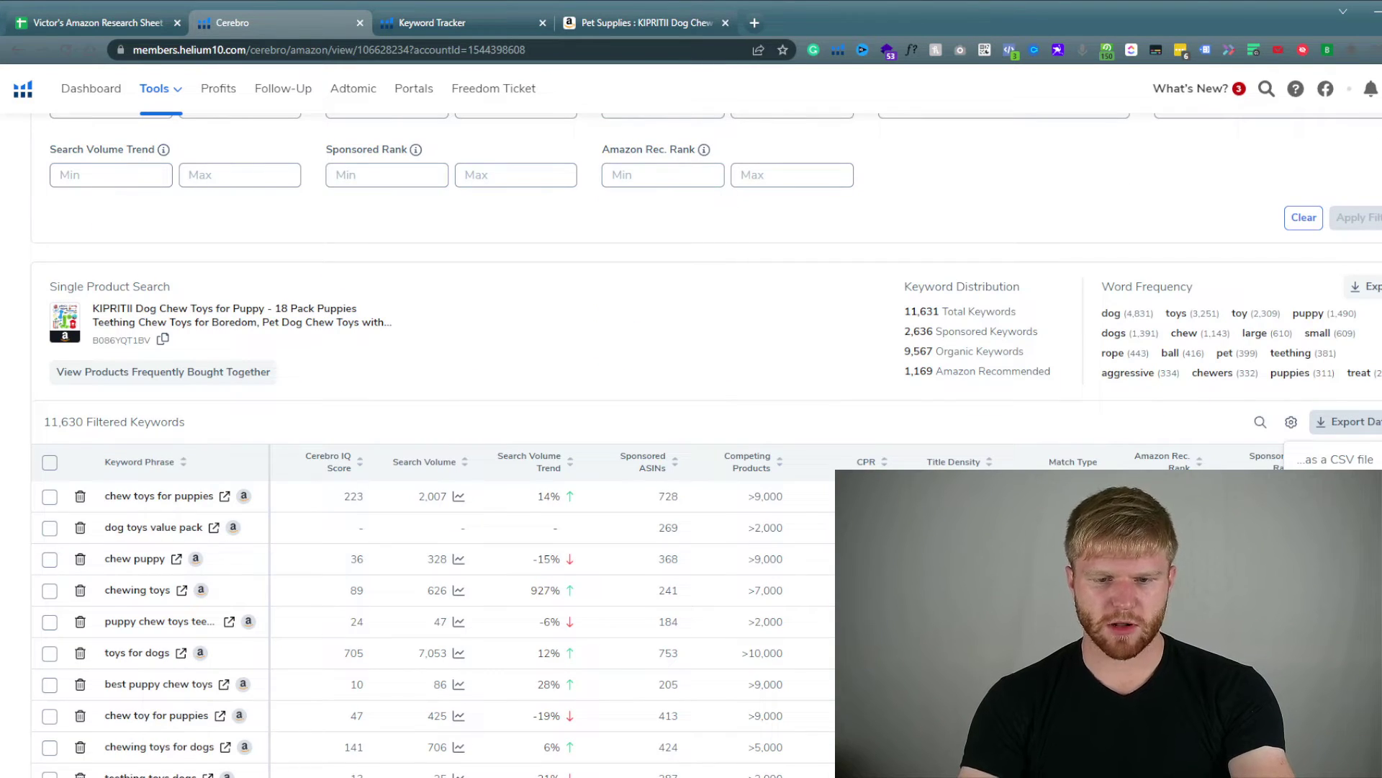
# Filter the Cerebro keywords to a maximum Organic Rank of 200.
pyautogui.scroll(2, 321, 325)
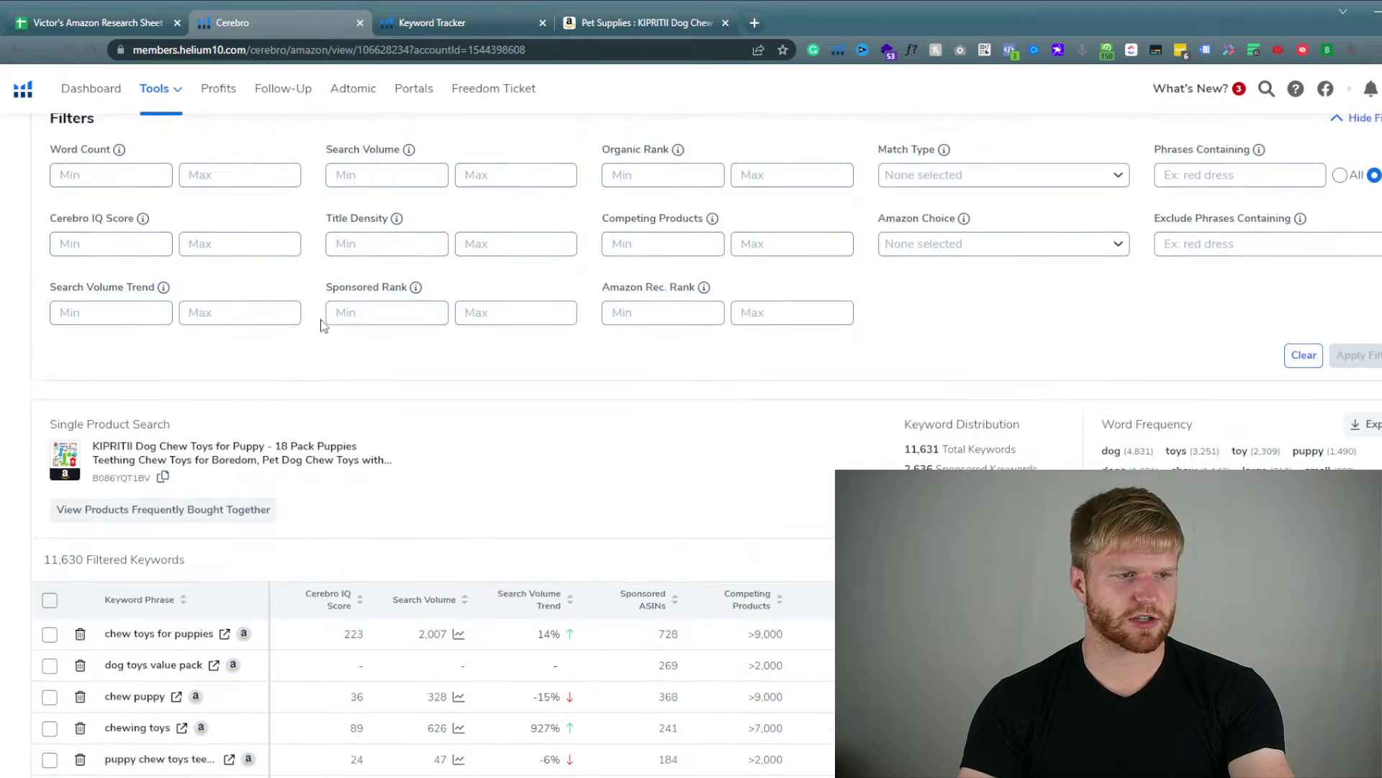
pyautogui.scroll(1, 321, 325)
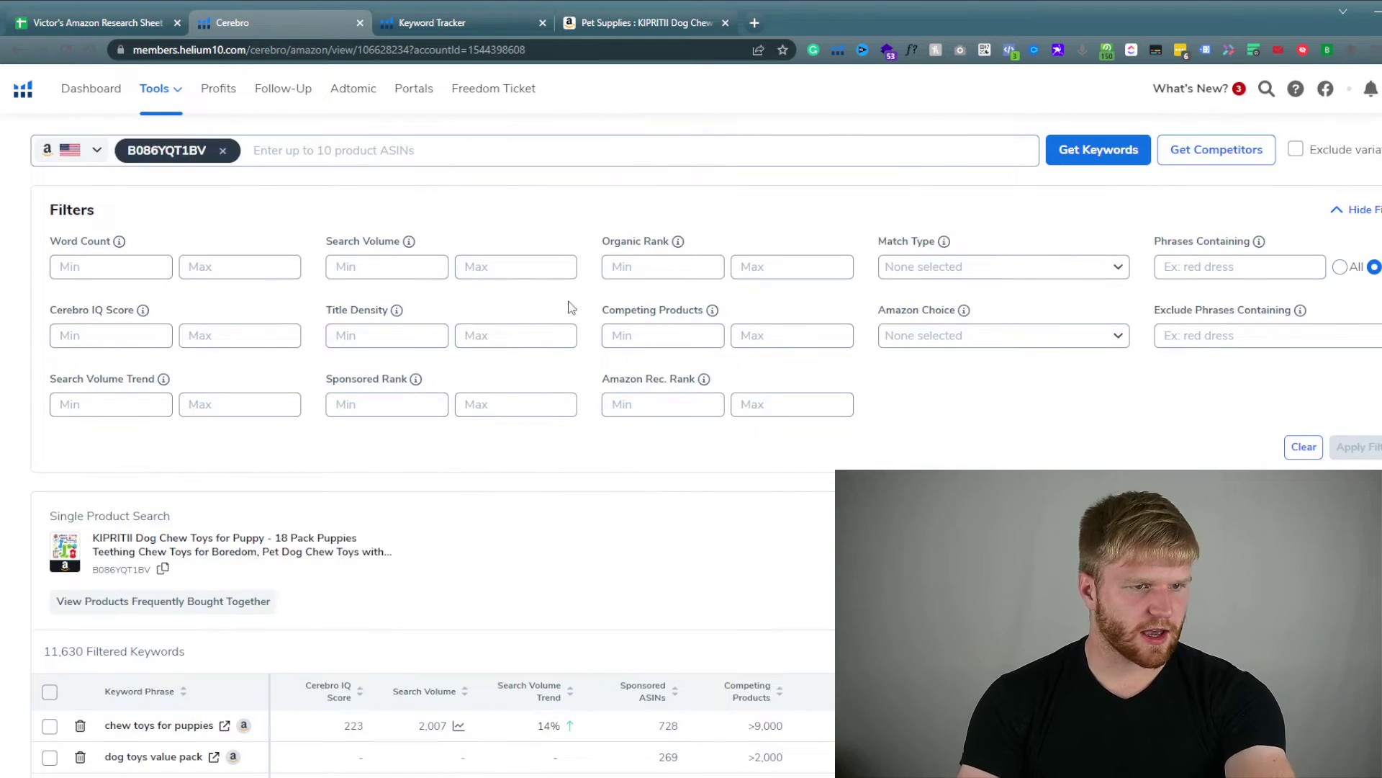
pyautogui.click(781, 270)
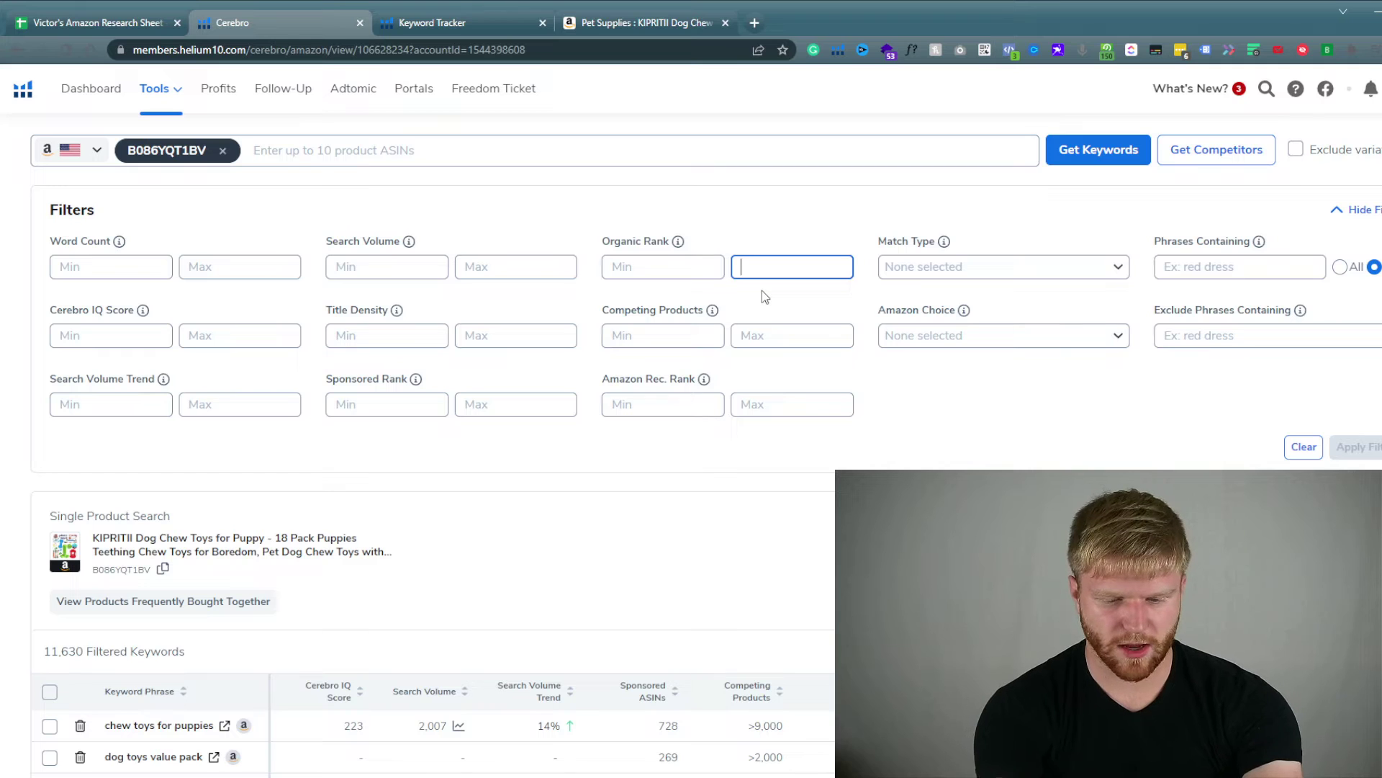
pyautogui.write('200')
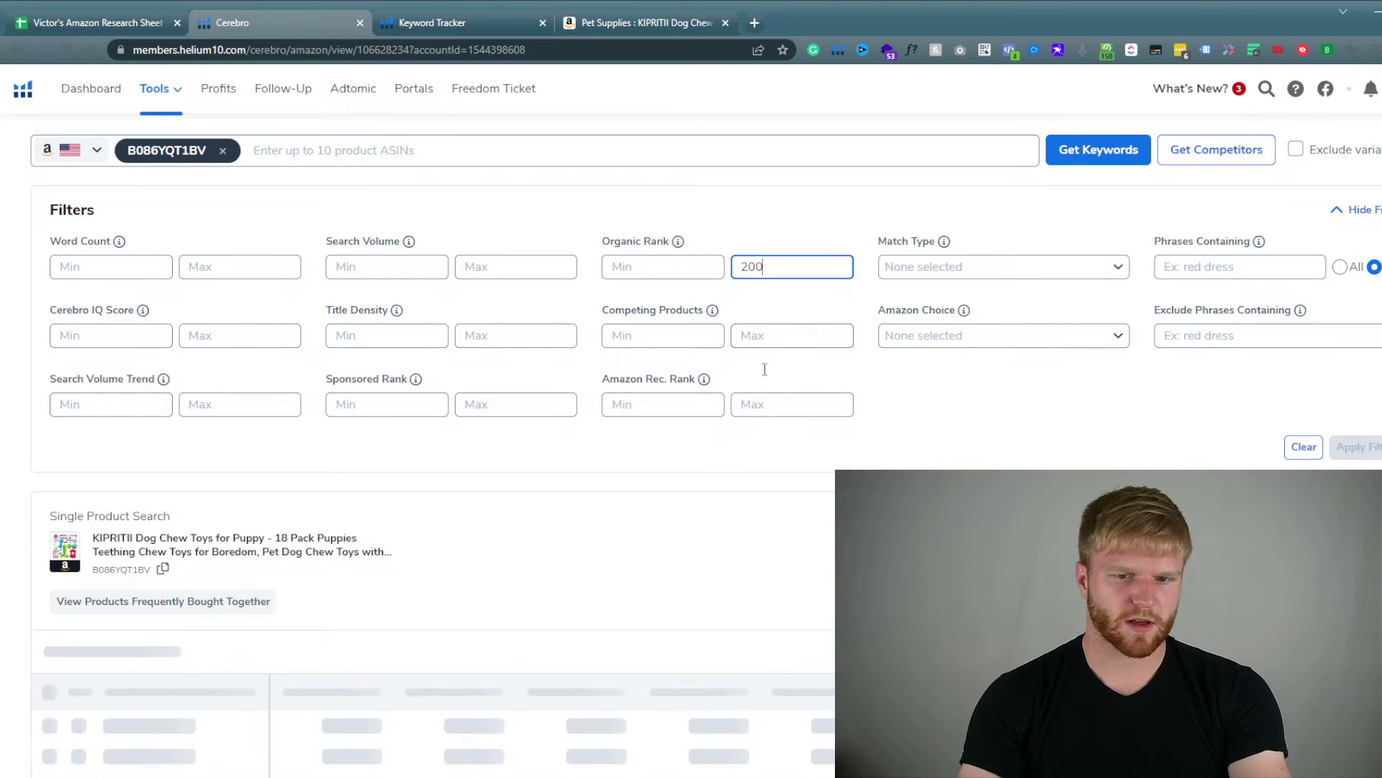
# Send the filtered keywords to the Frankenstein keyword processor and look through the original keywords.
pyautogui.scroll(-2, 764, 369)
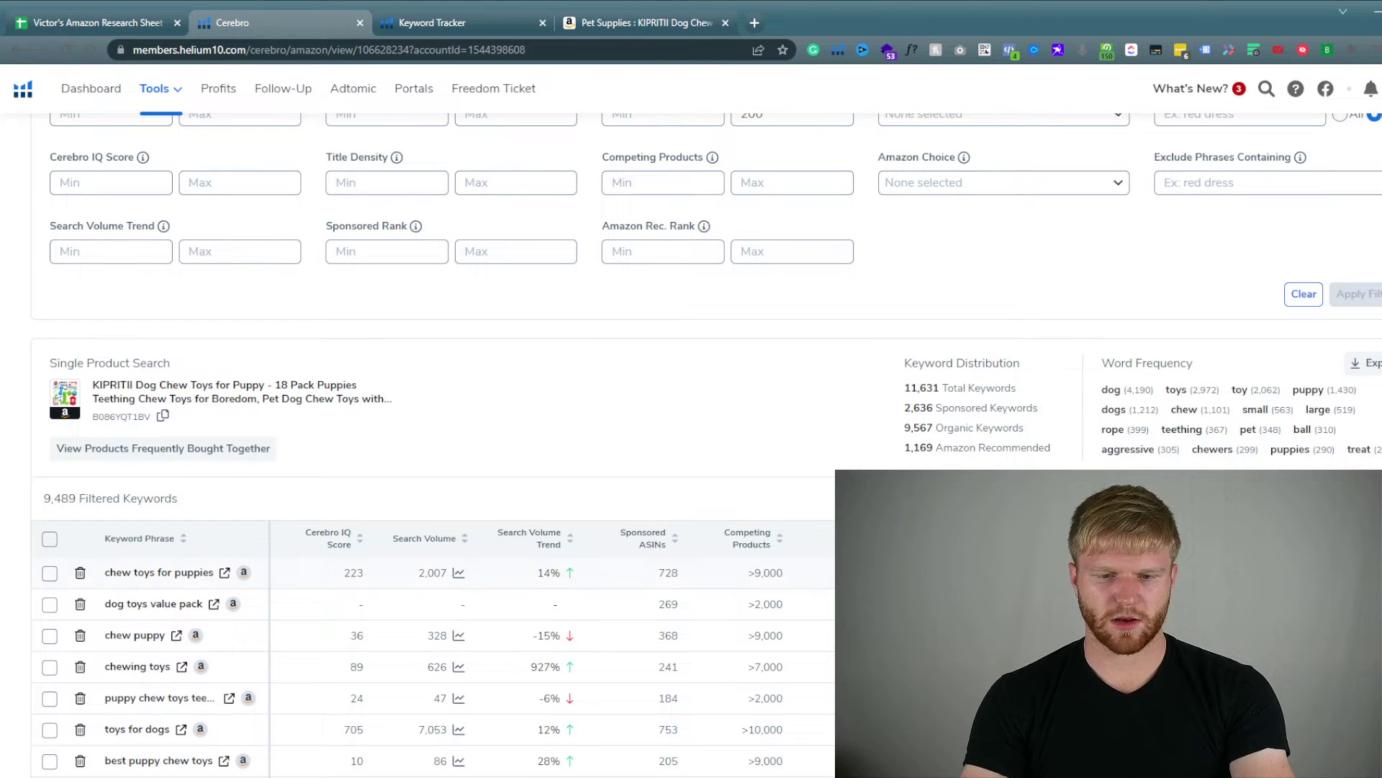
pyautogui.click(997, 499)
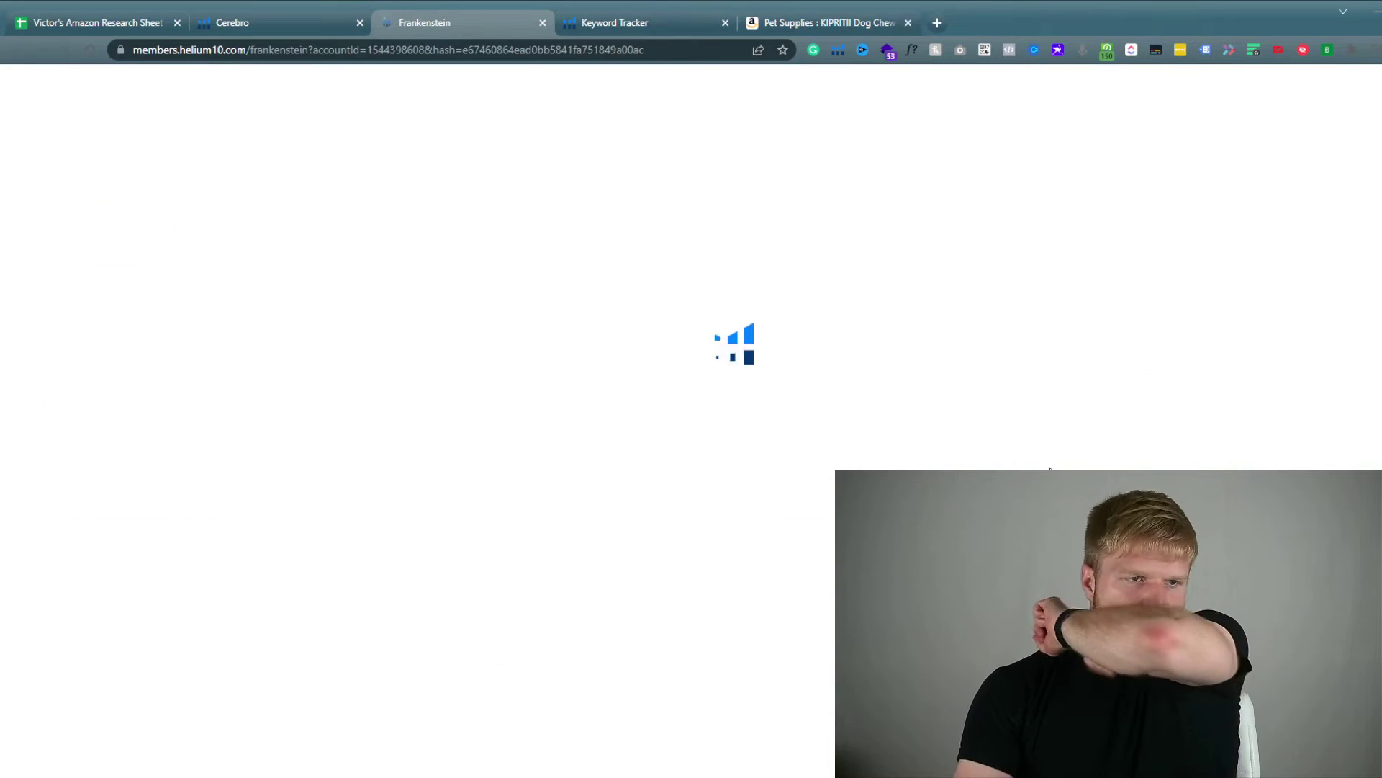
pyautogui.scroll(-3, 370, 348)
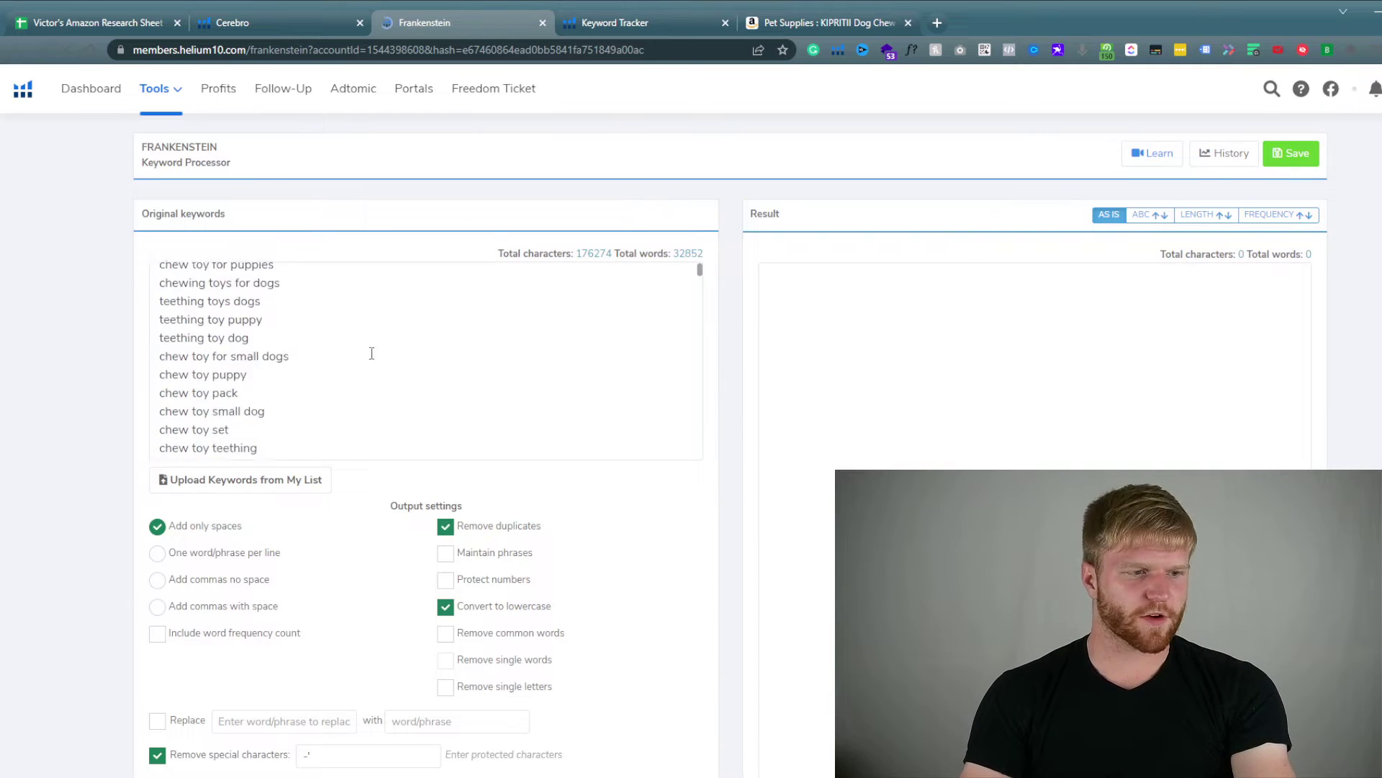
pyautogui.scroll(-10, 298, 425)
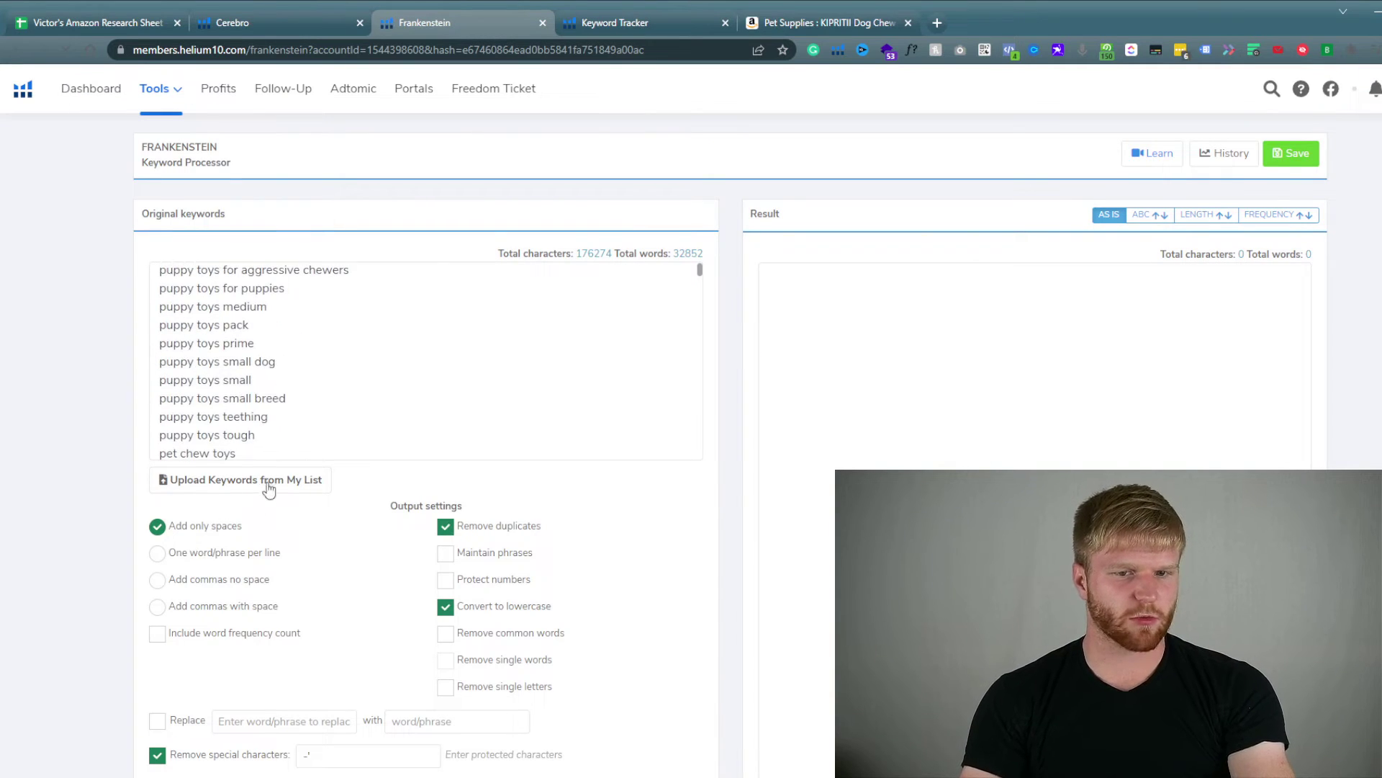
# Process the keywords in Frankenstein with the Remove duplicates and Convert to lowercase output settings left on.
pyautogui.scroll(-2, 278, 540)
pyautogui.scroll(-2, 391, 735)
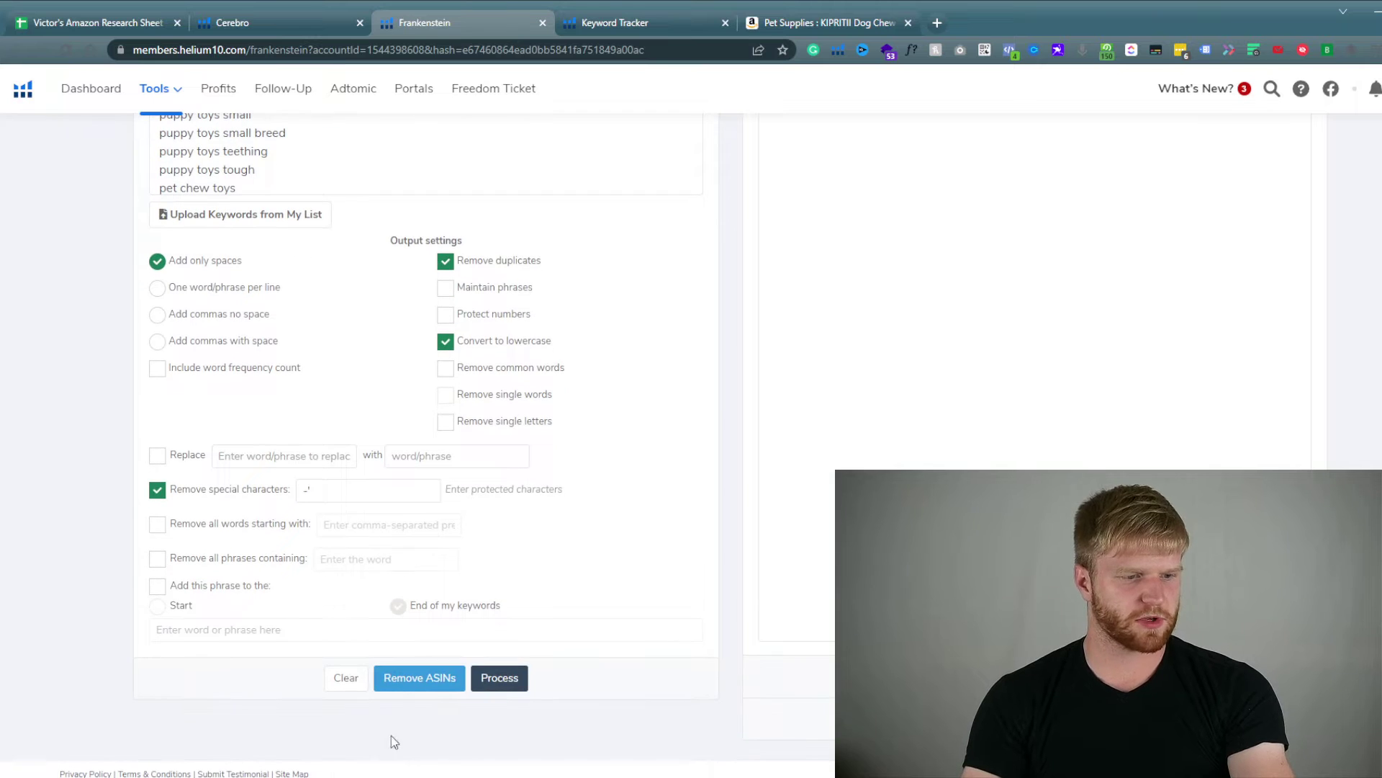
pyautogui.click(497, 677)
pyautogui.scroll(4, 764, 637)
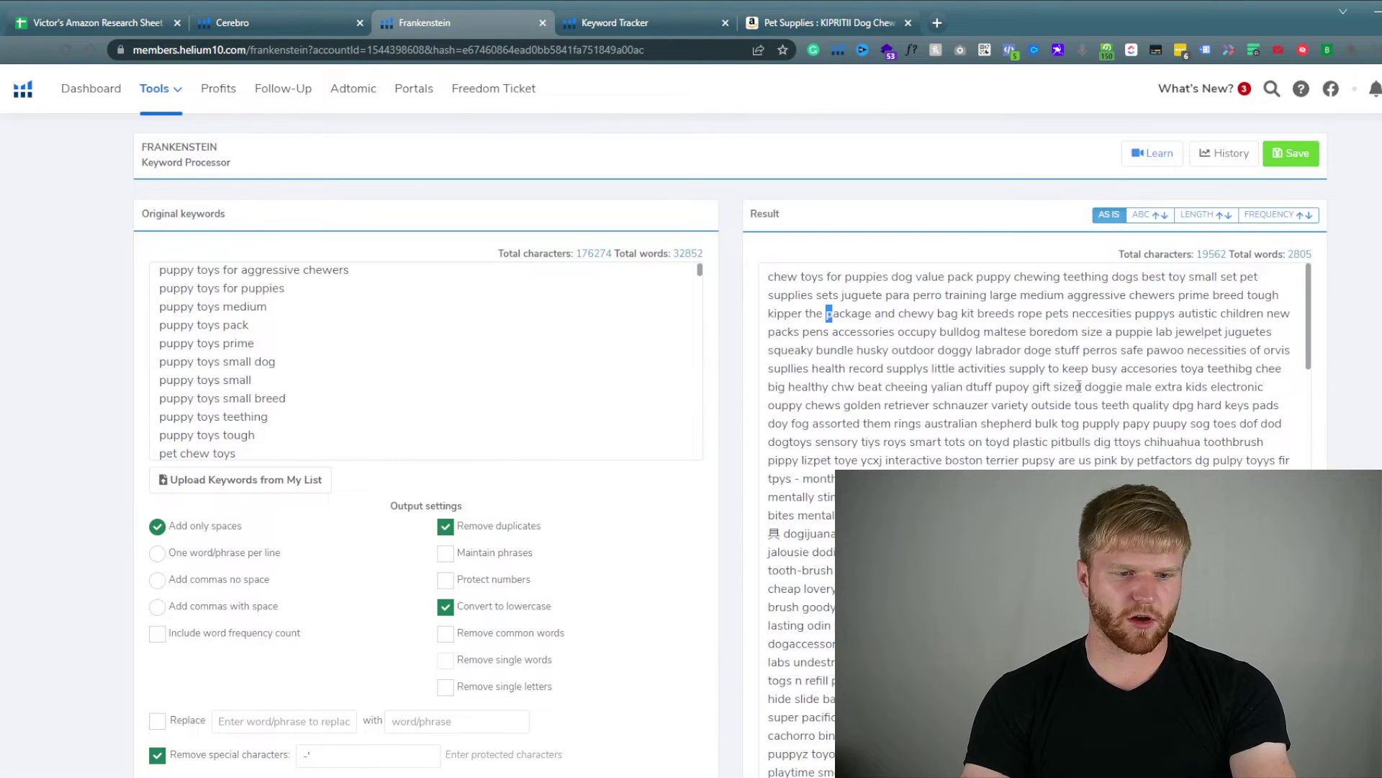
# Highlight passages of the processed result to examine its words, including "dogijuana" and the opening lines.
pyautogui.moveTo(1079, 386); pyautogui.dragTo(972, 668)
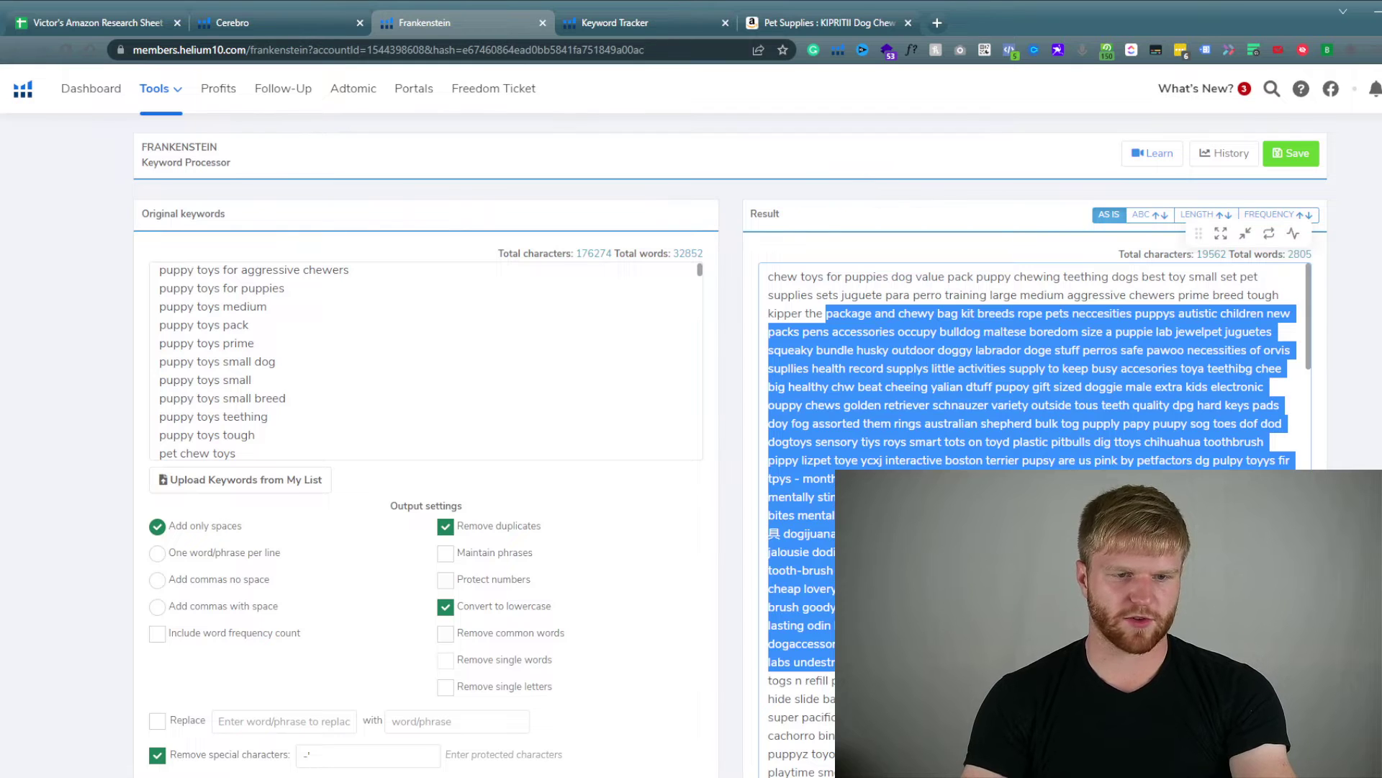
pyautogui.click(901, 394)
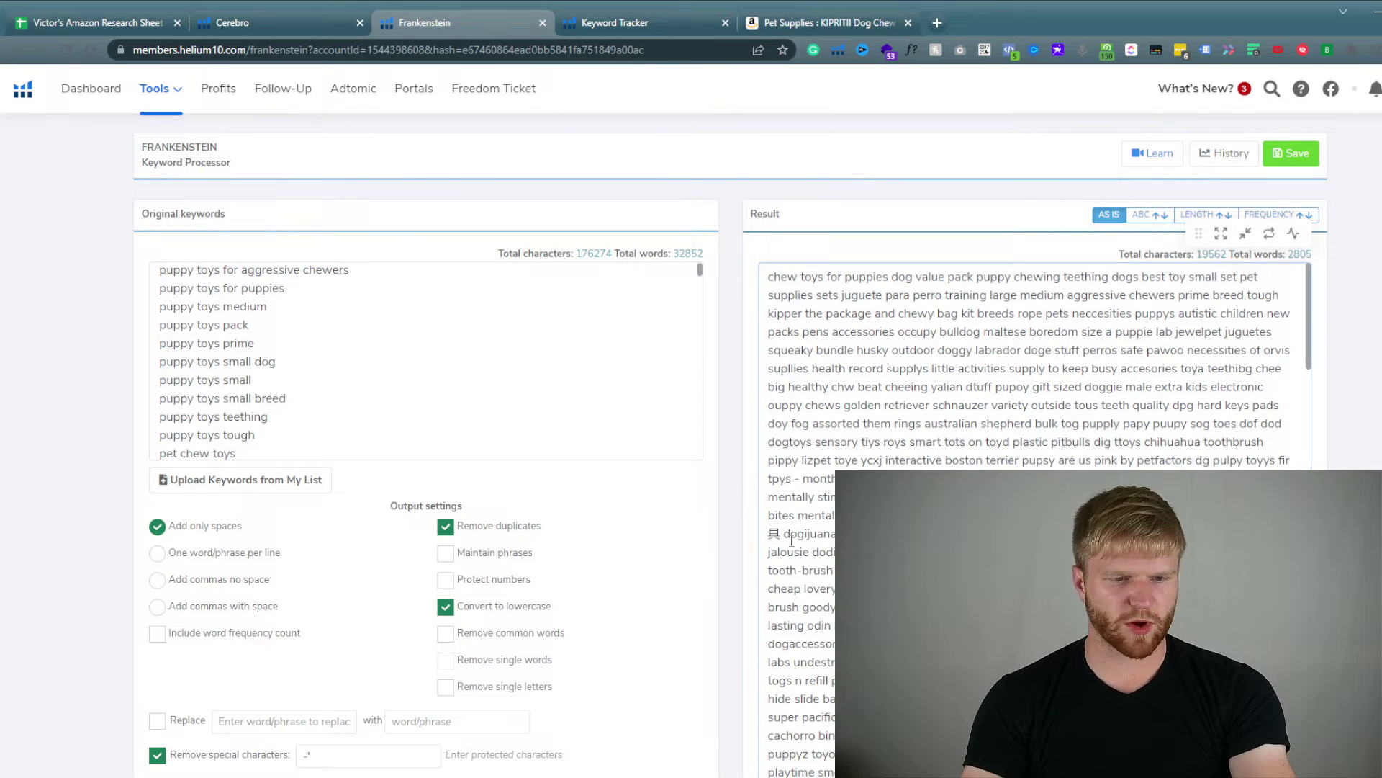
pyautogui.moveTo(785, 533); pyautogui.dragTo(828, 540)
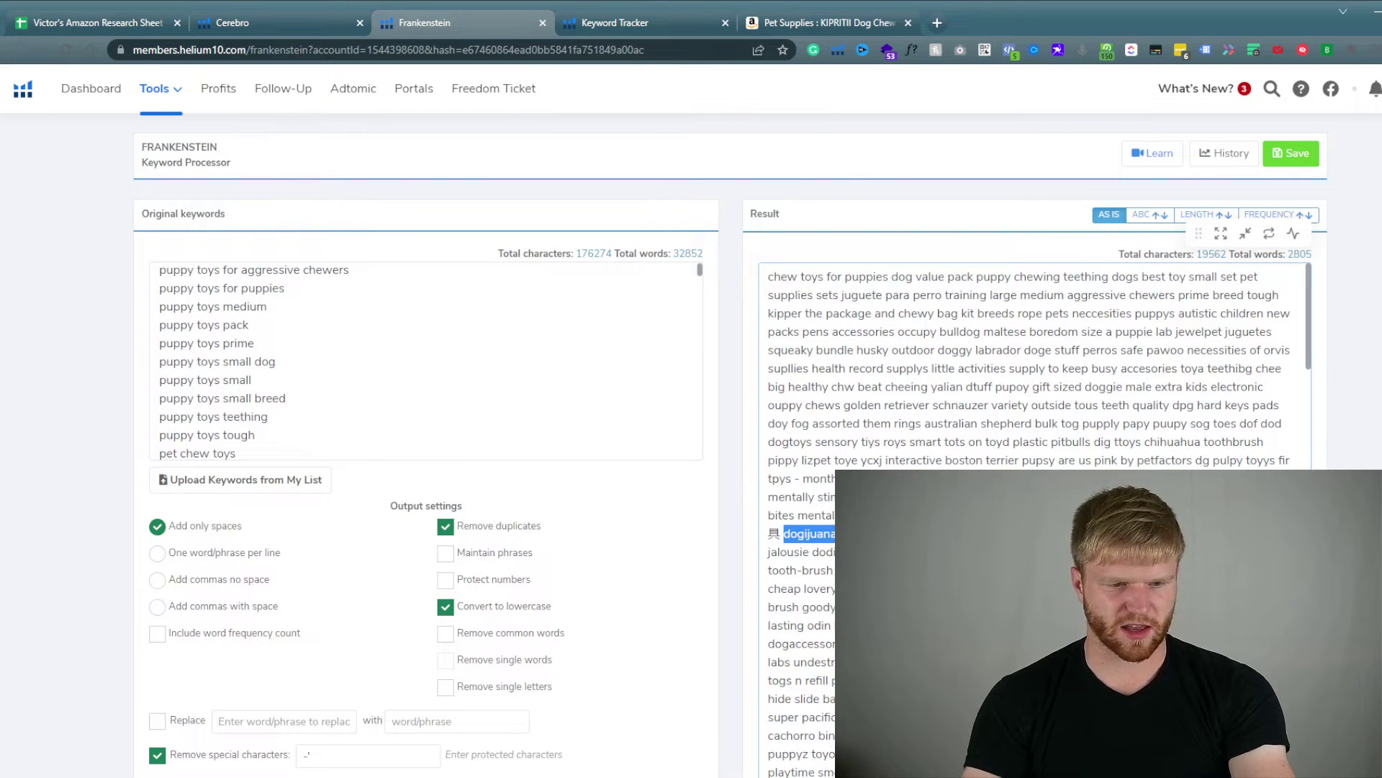
pyautogui.moveTo(769, 276); pyautogui.dragTo(1288, 417)
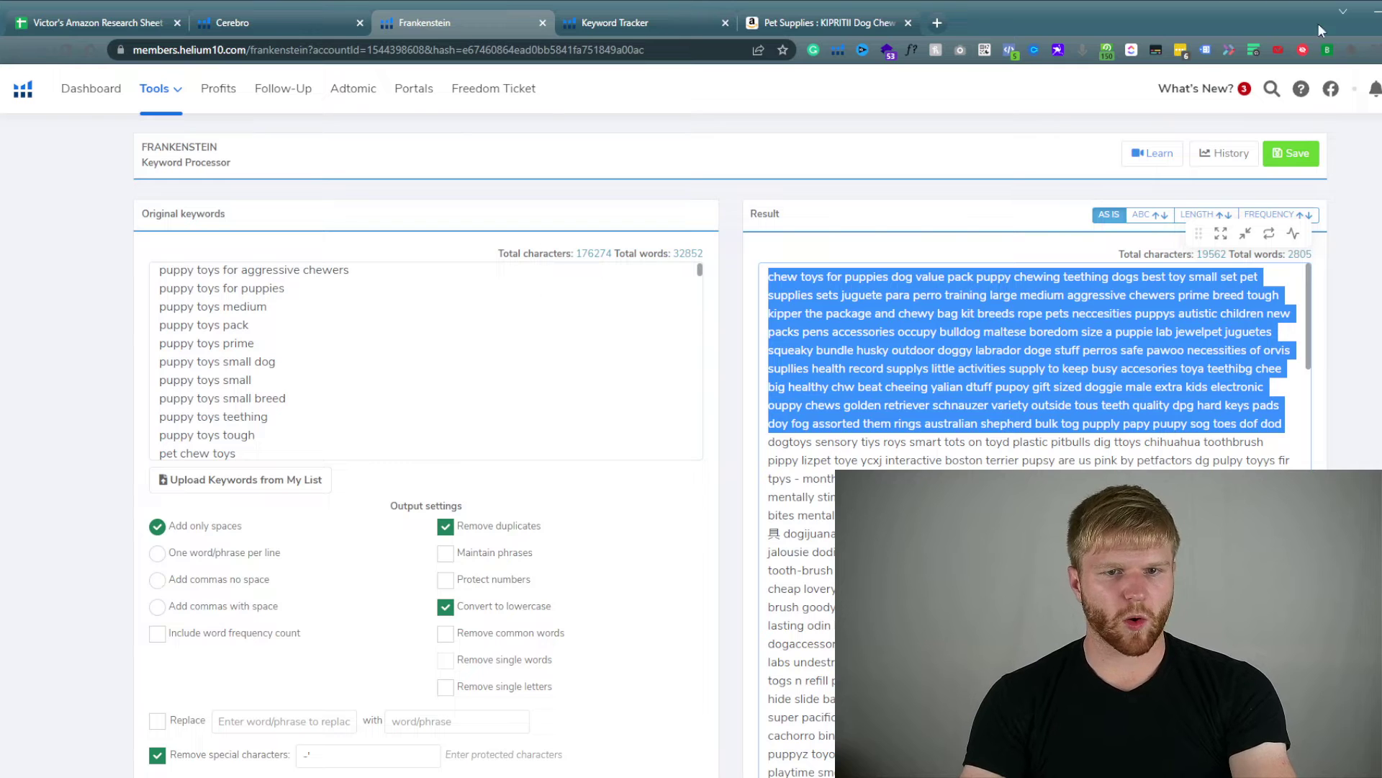
# Return to the Cerebro results and filter the keywords to a minimum Search Volume of 1000.
pyautogui.click(288, 23)
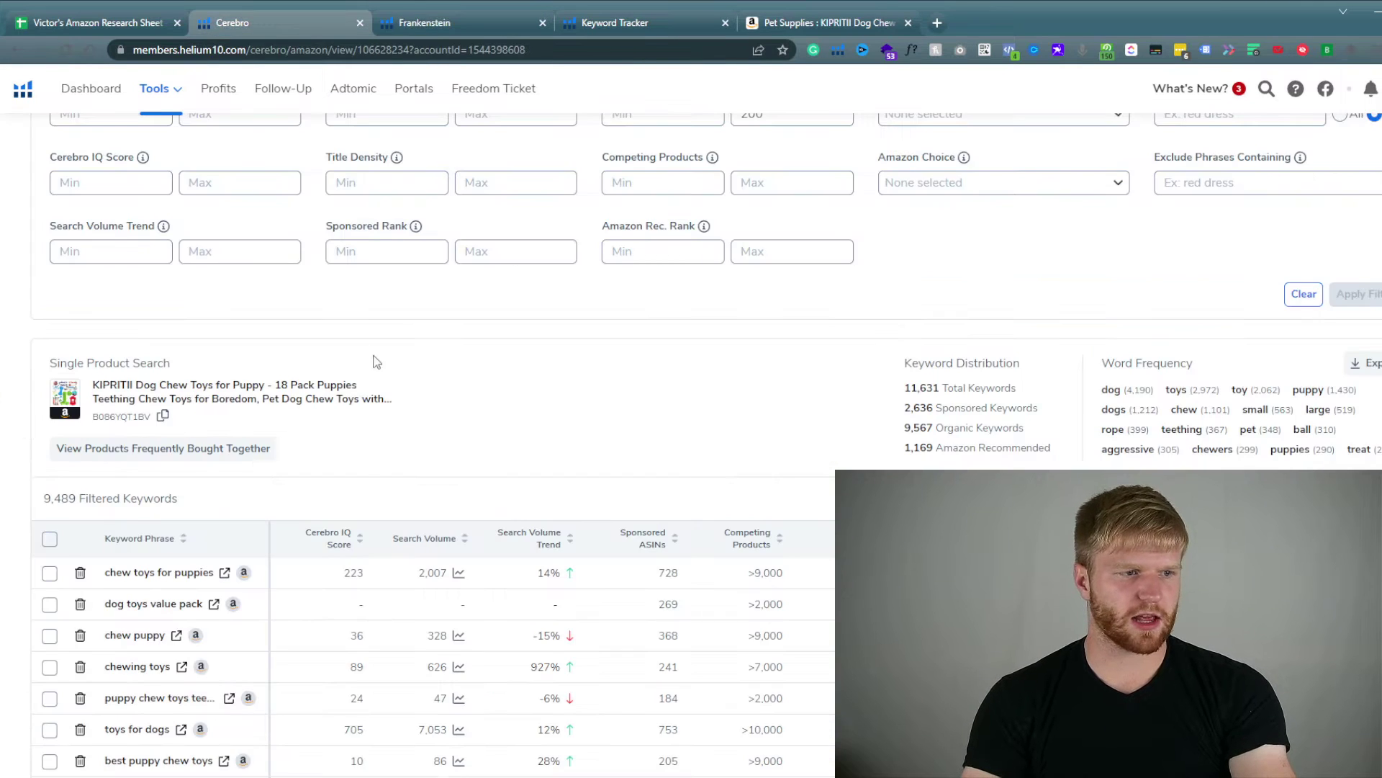
pyautogui.scroll(-2, 375, 362)
pyautogui.scroll(5, 122, 347)
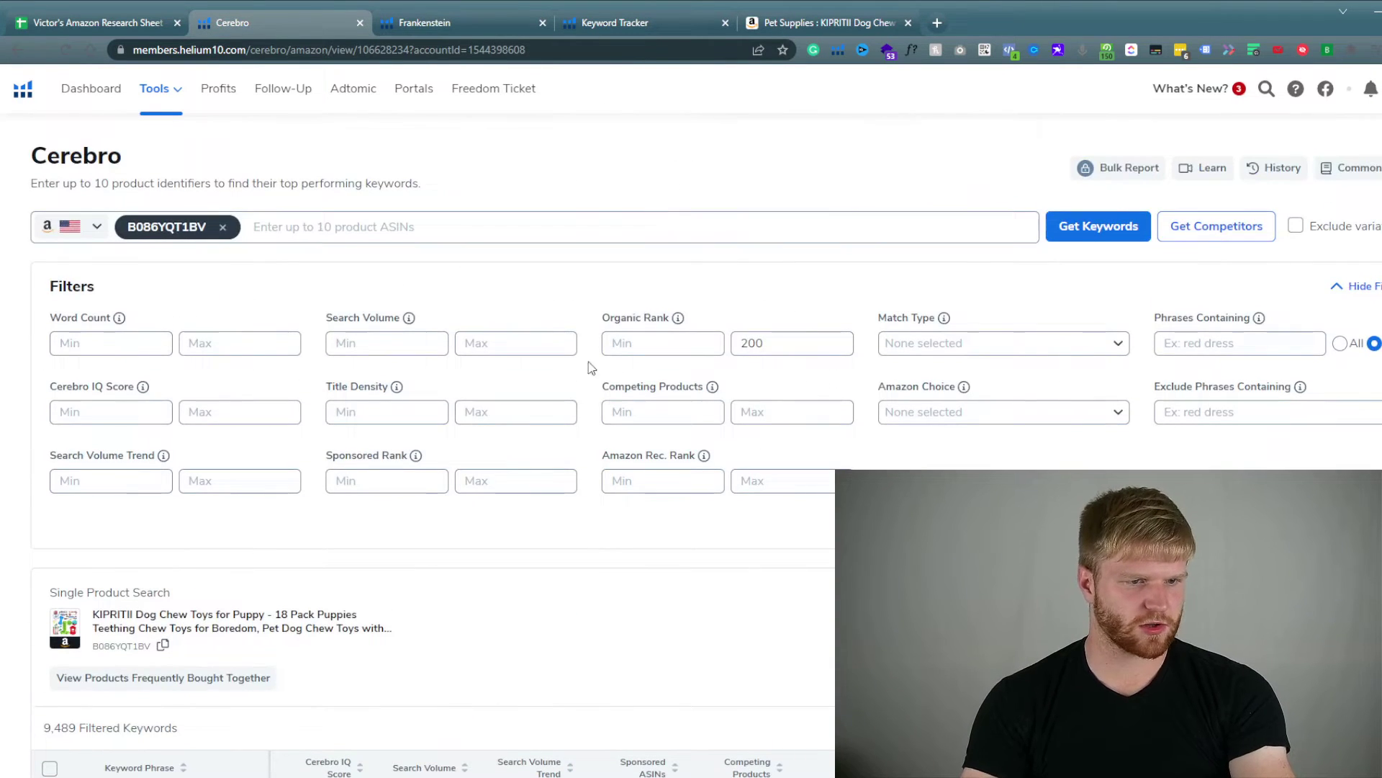
pyautogui.click(347, 343)
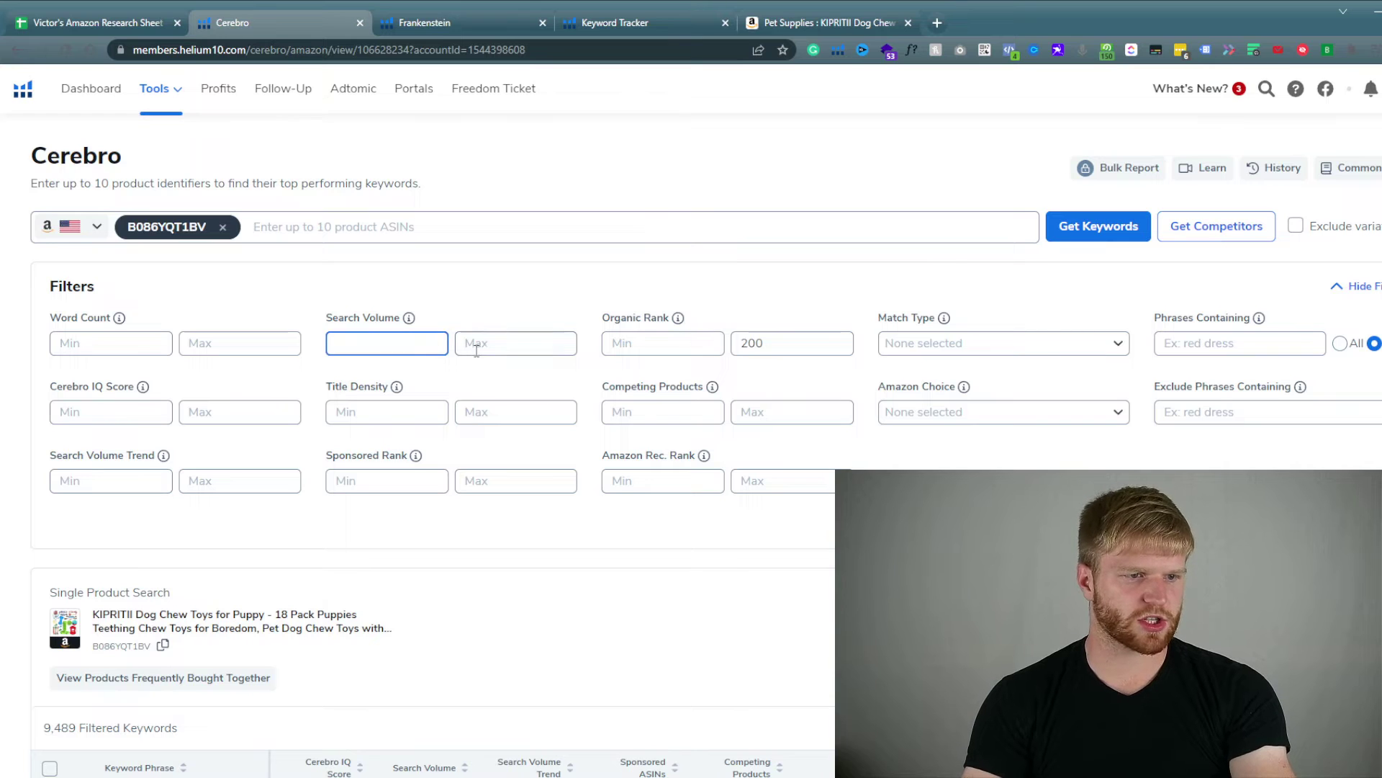
pyautogui.click(476, 351)
pyautogui.click(386, 346)
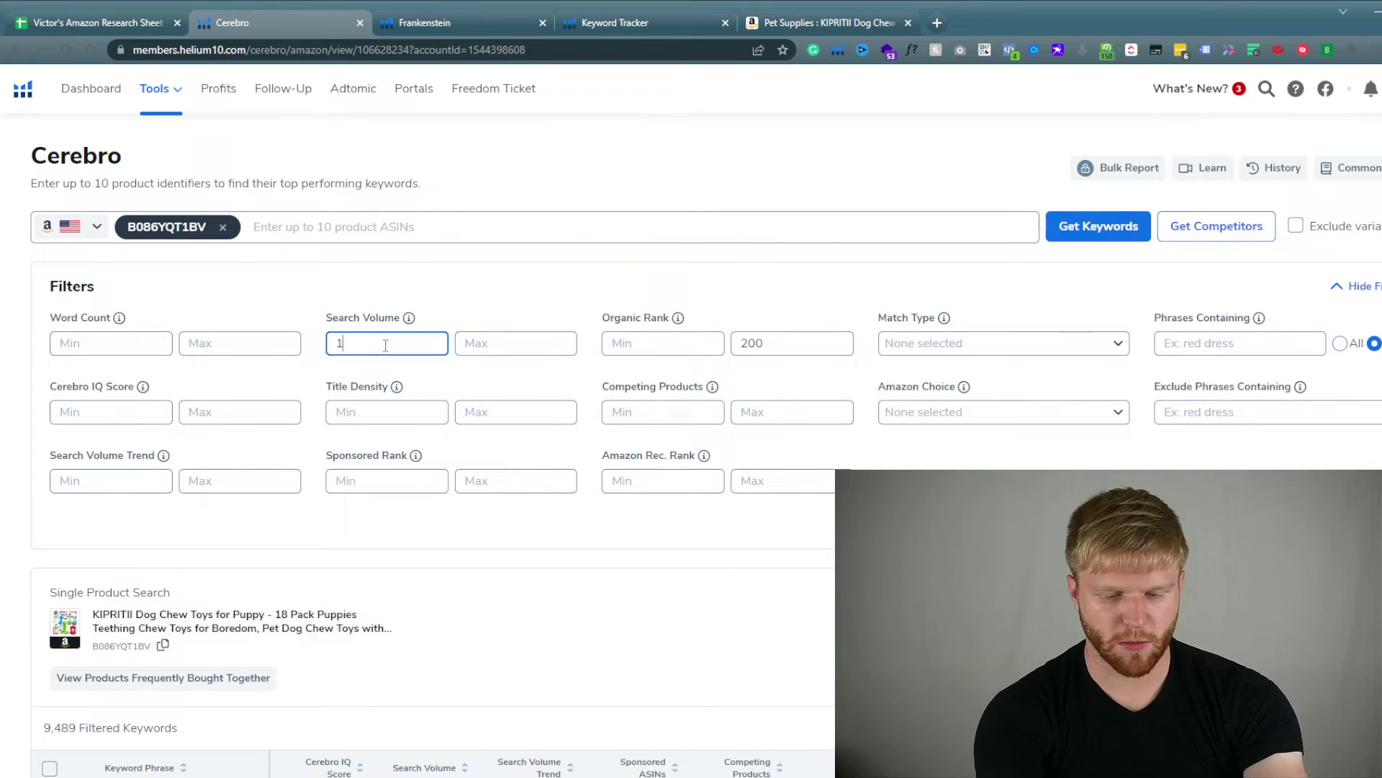
pyautogui.write('1000')
pyautogui.press('Return')
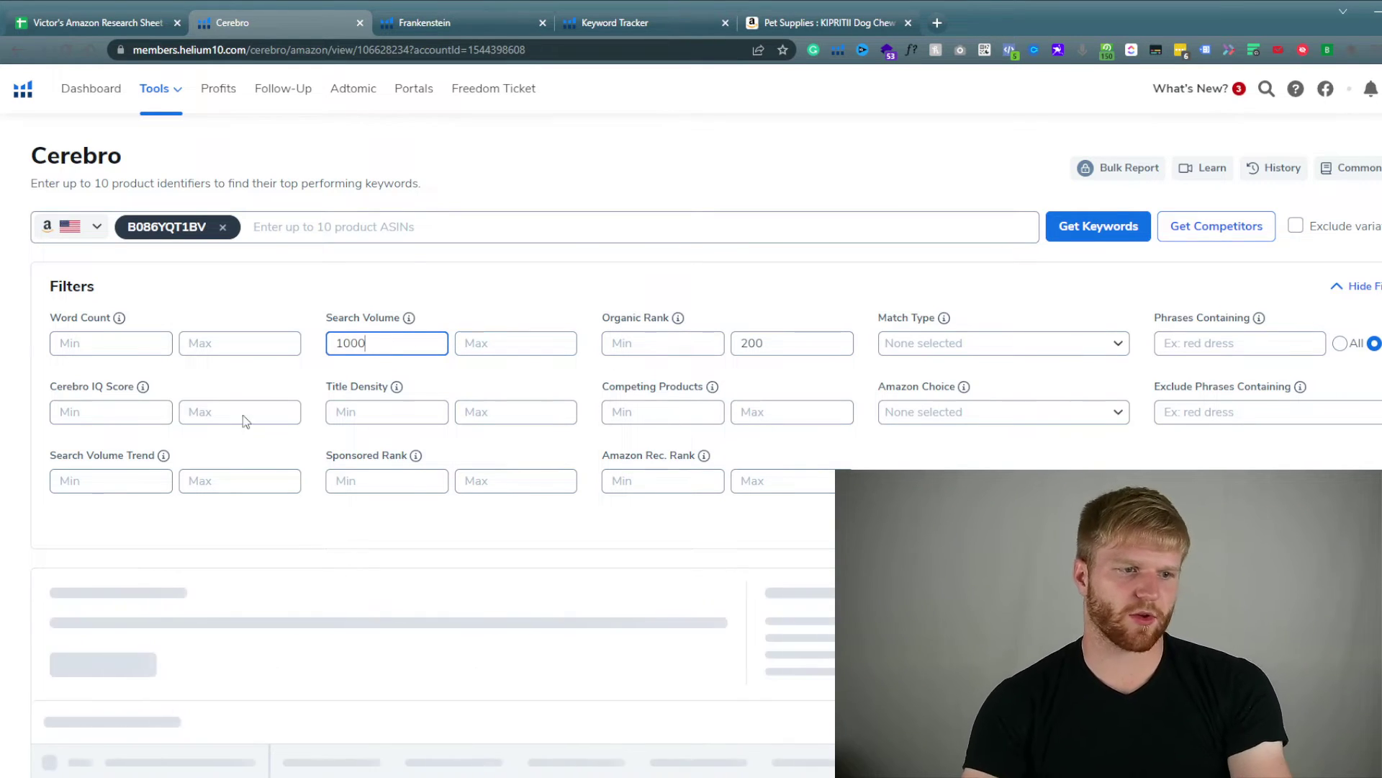
pyautogui.scroll(-3, 243, 415)
pyautogui.scroll(-2, 316, 347)
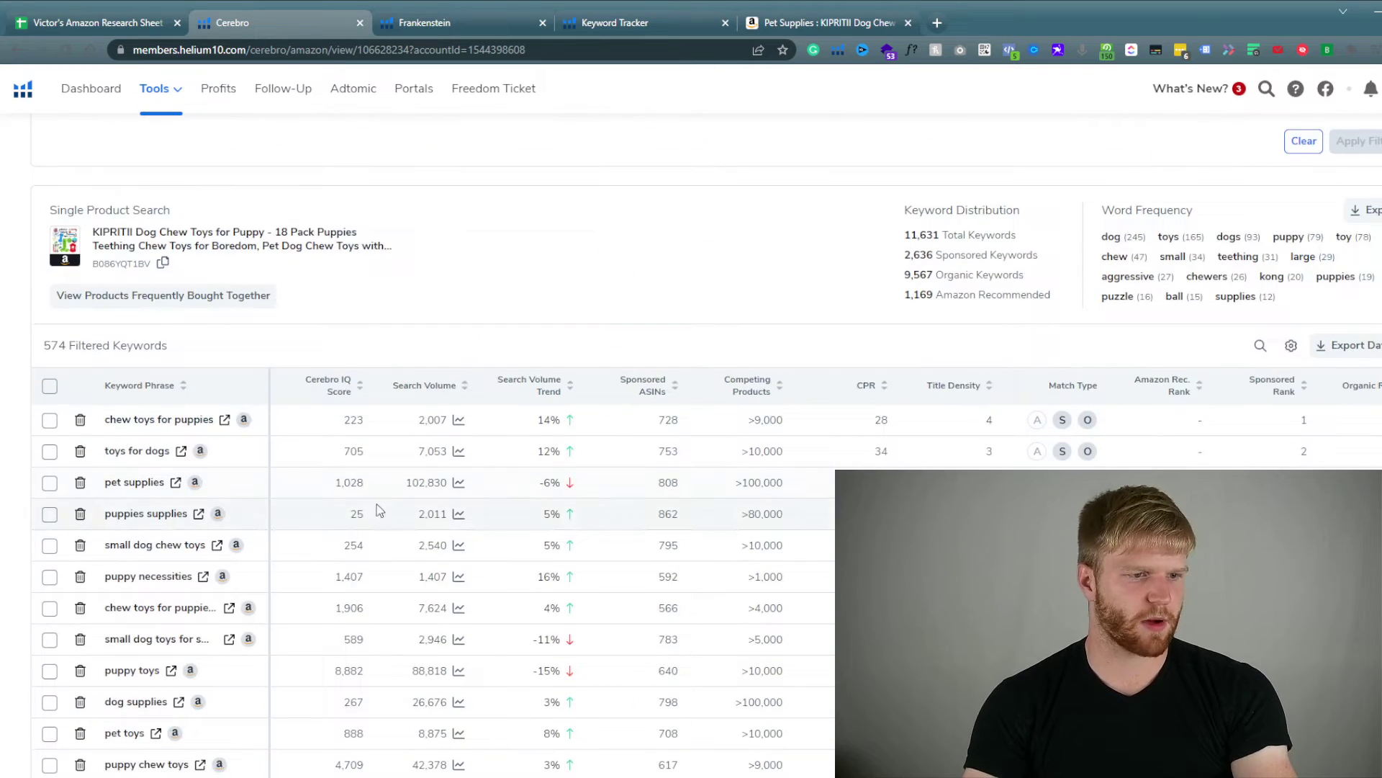
# Send the volume-filtered Cerebro keywords to Frankenstein and process them with Remove duplicates and Convert to lowercase on.
pyautogui.scroll(1, 1008, 360)
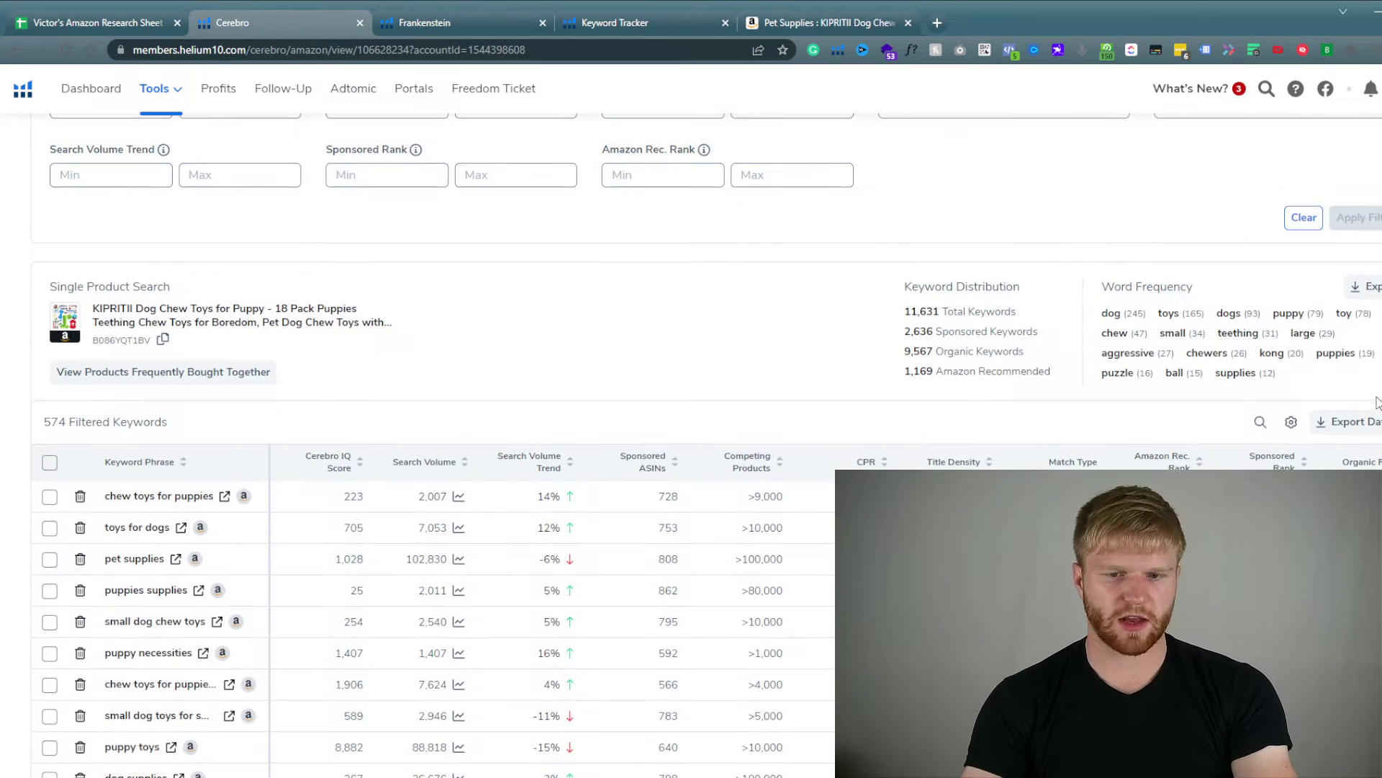
pyautogui.click(1341, 423)
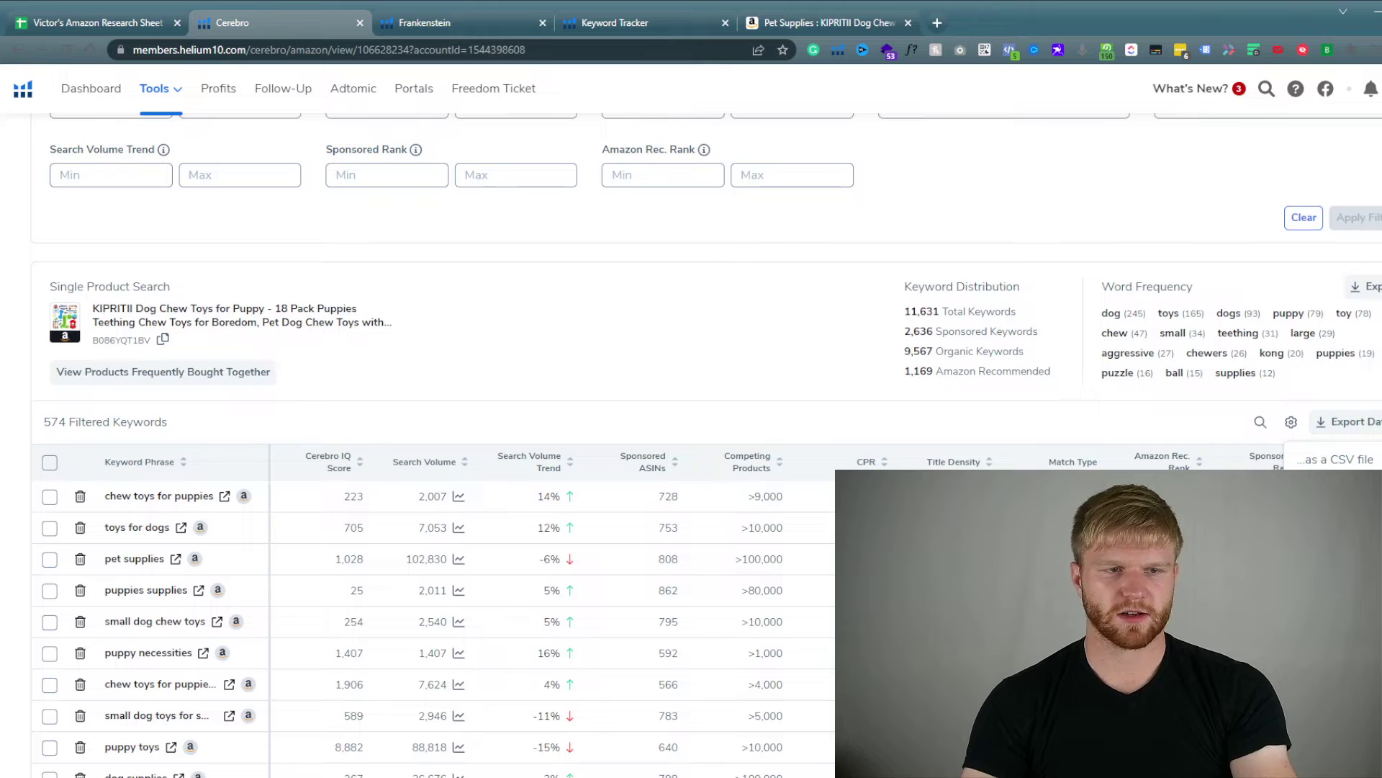
pyautogui.click(1340, 520)
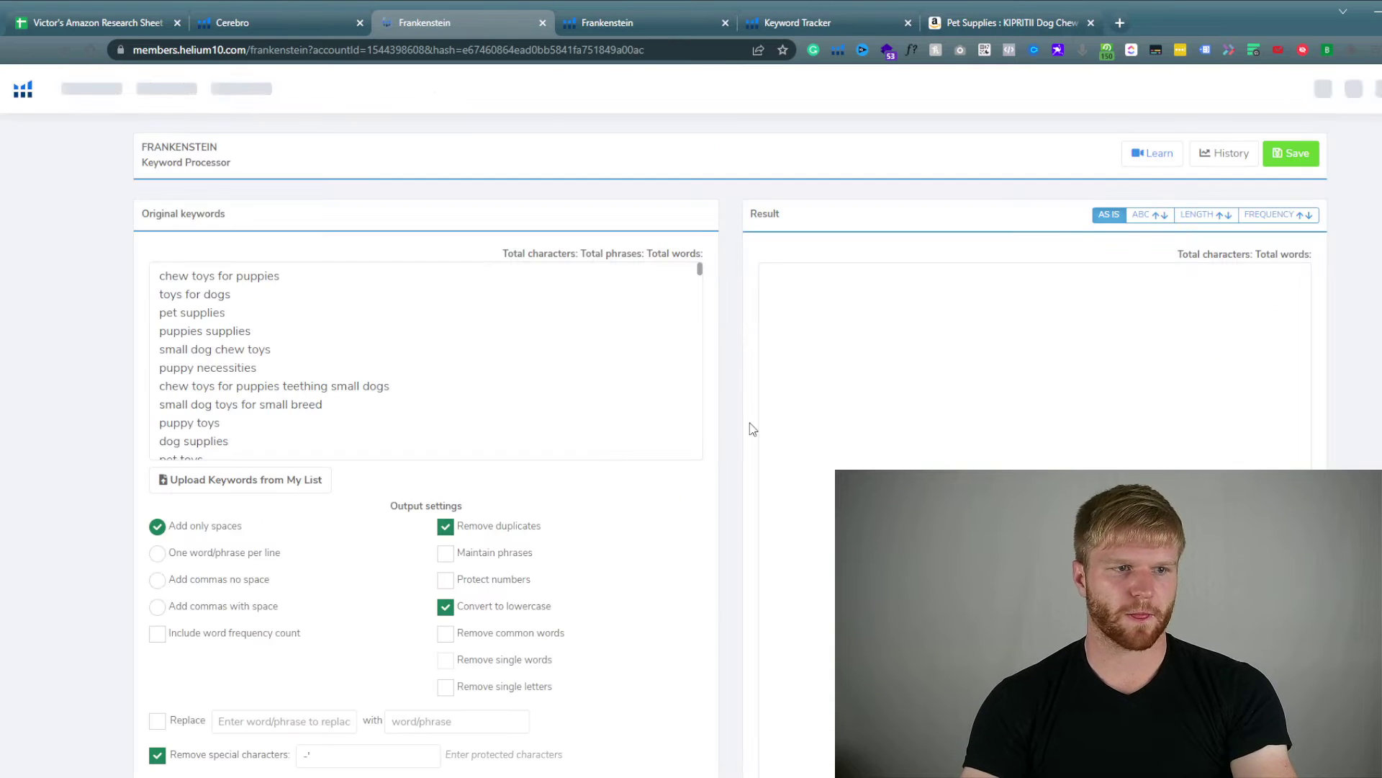
pyautogui.scroll(-4, 413, 550)
pyautogui.click(500, 677)
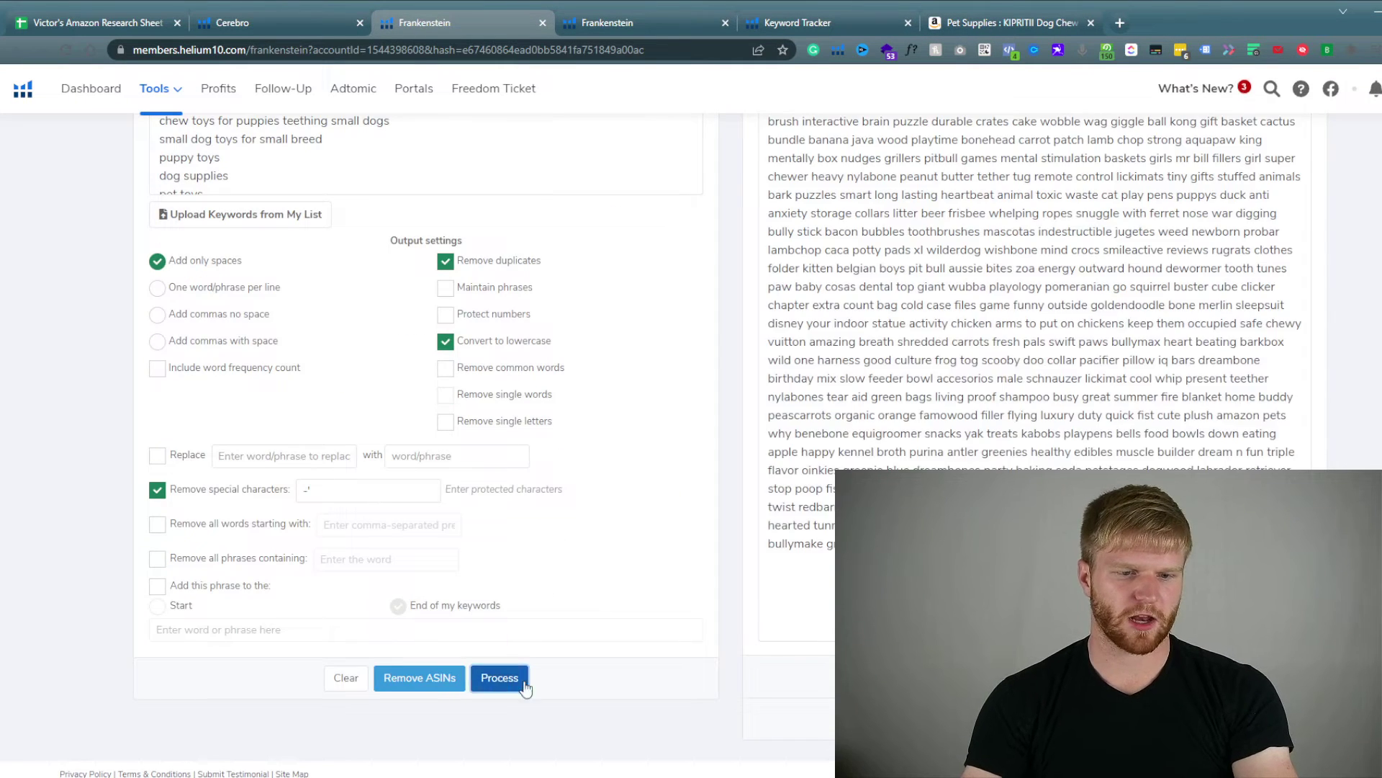
# Look over the newly processed Frankenstein result, highlighting its first lines of words and clearing the highlight.
pyautogui.scroll(-3, 514, 432)
pyautogui.scroll(3, 727, 314)
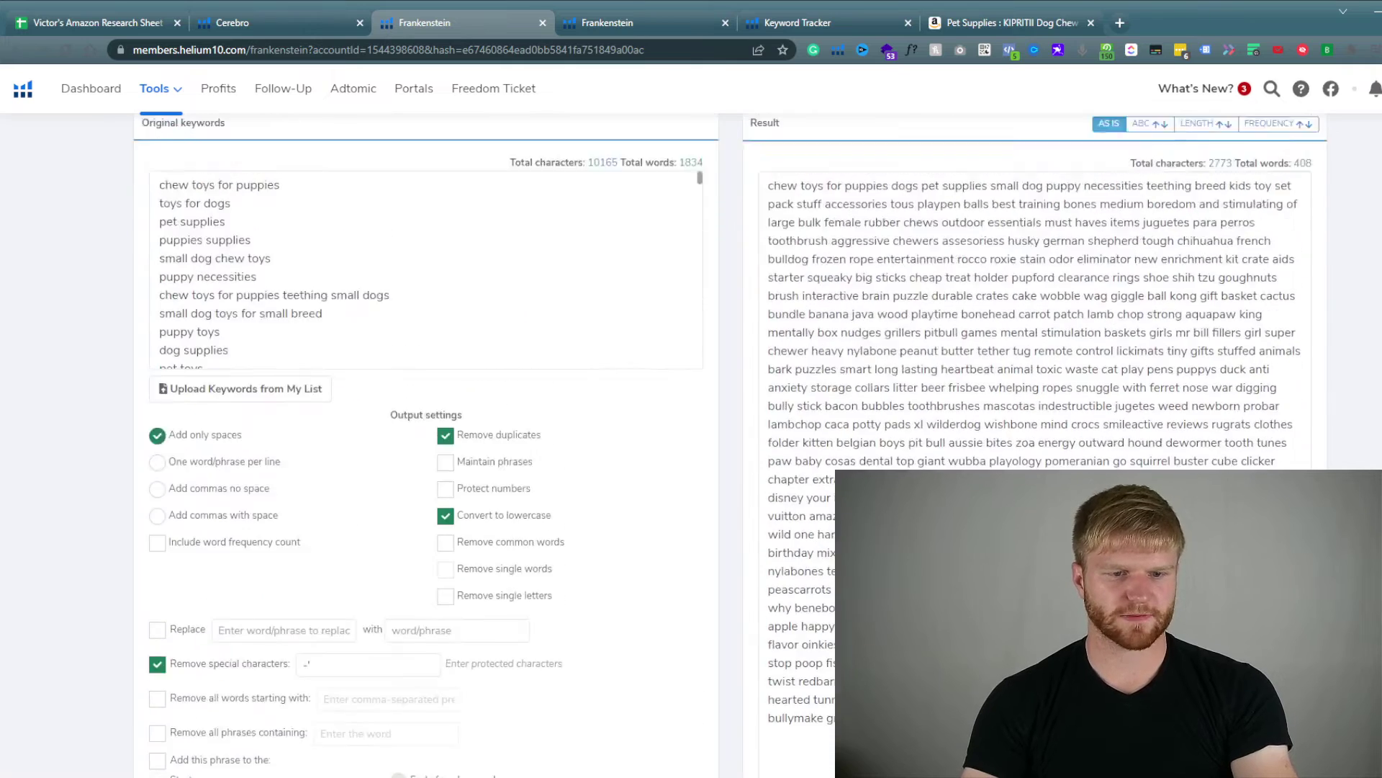
pyautogui.moveTo(780, 272); pyautogui.dragTo(864, 552)
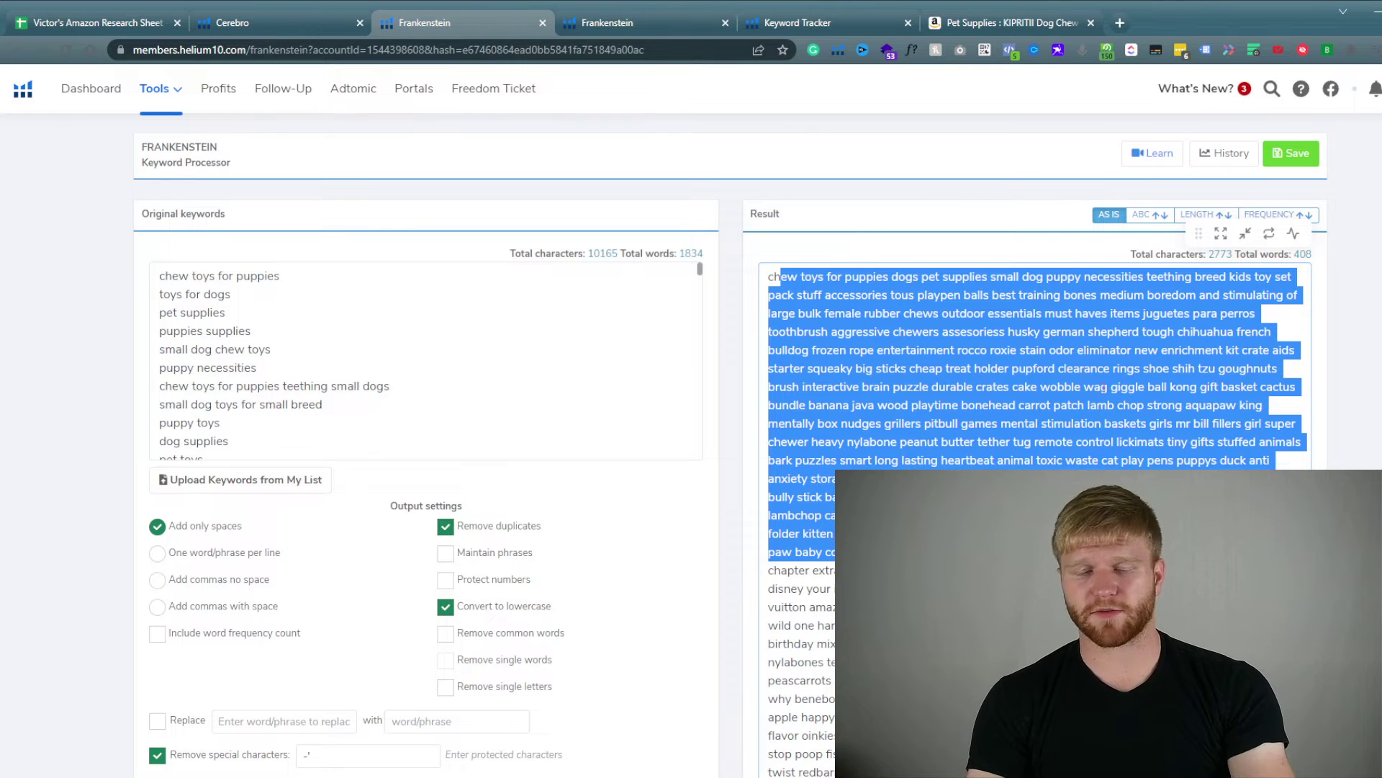
pyautogui.click(953, 404)
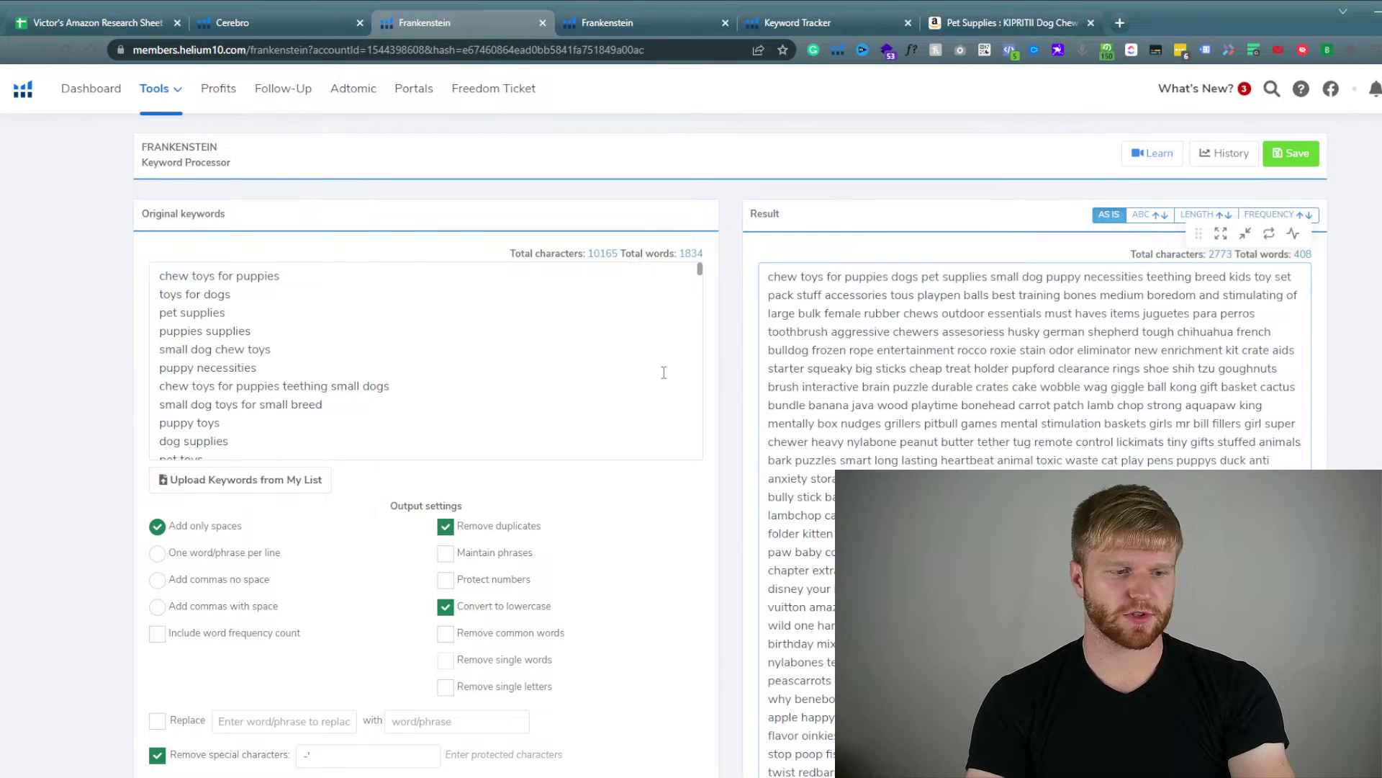
# Return to the Cerebro page and open the Magnet keyword research tool from there.
pyautogui.click(231, 29)
pyautogui.scroll(4, 265, 100)
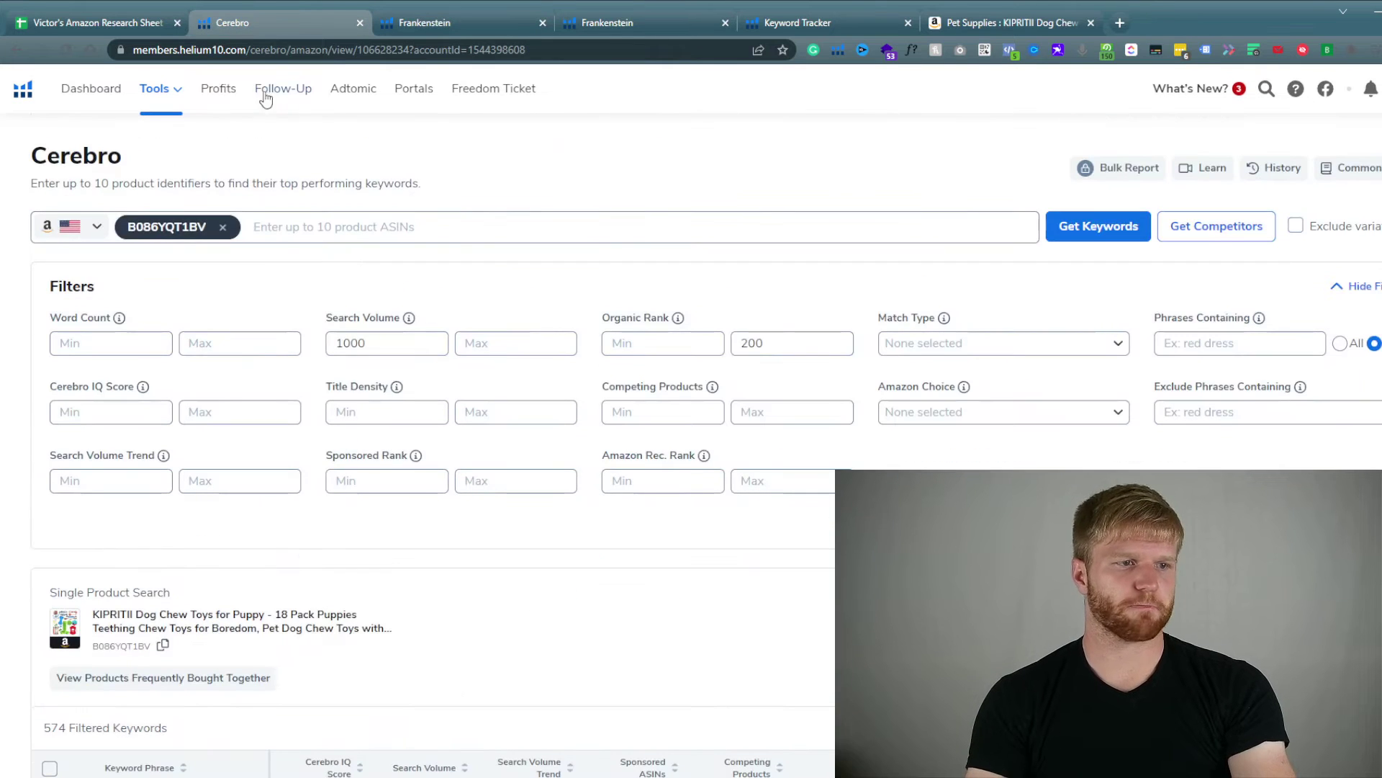
pyautogui.click(169, 93)
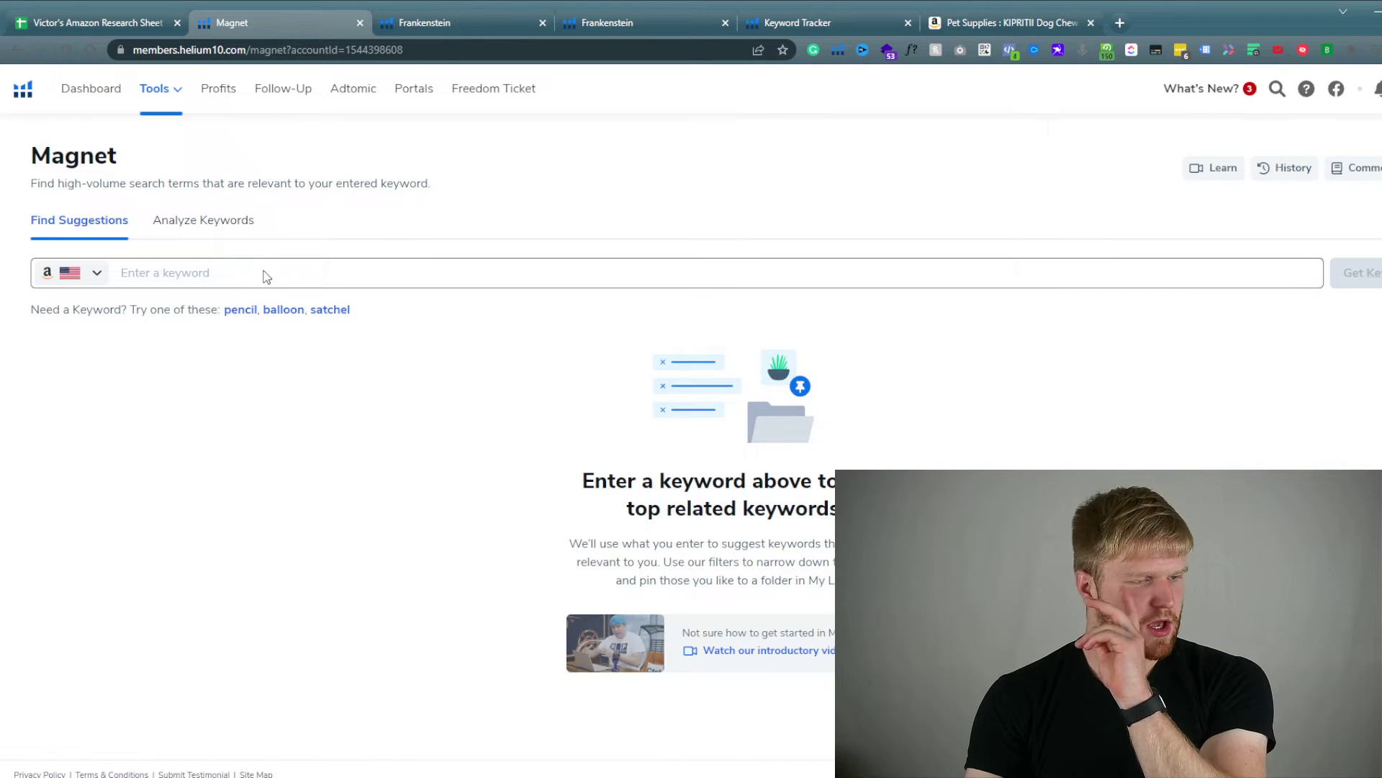
# Enter "dog toys" in Magnet, pick the suggestion "dog toys for aggressive chewers" and get the related keywords.
pyautogui.click(264, 277)
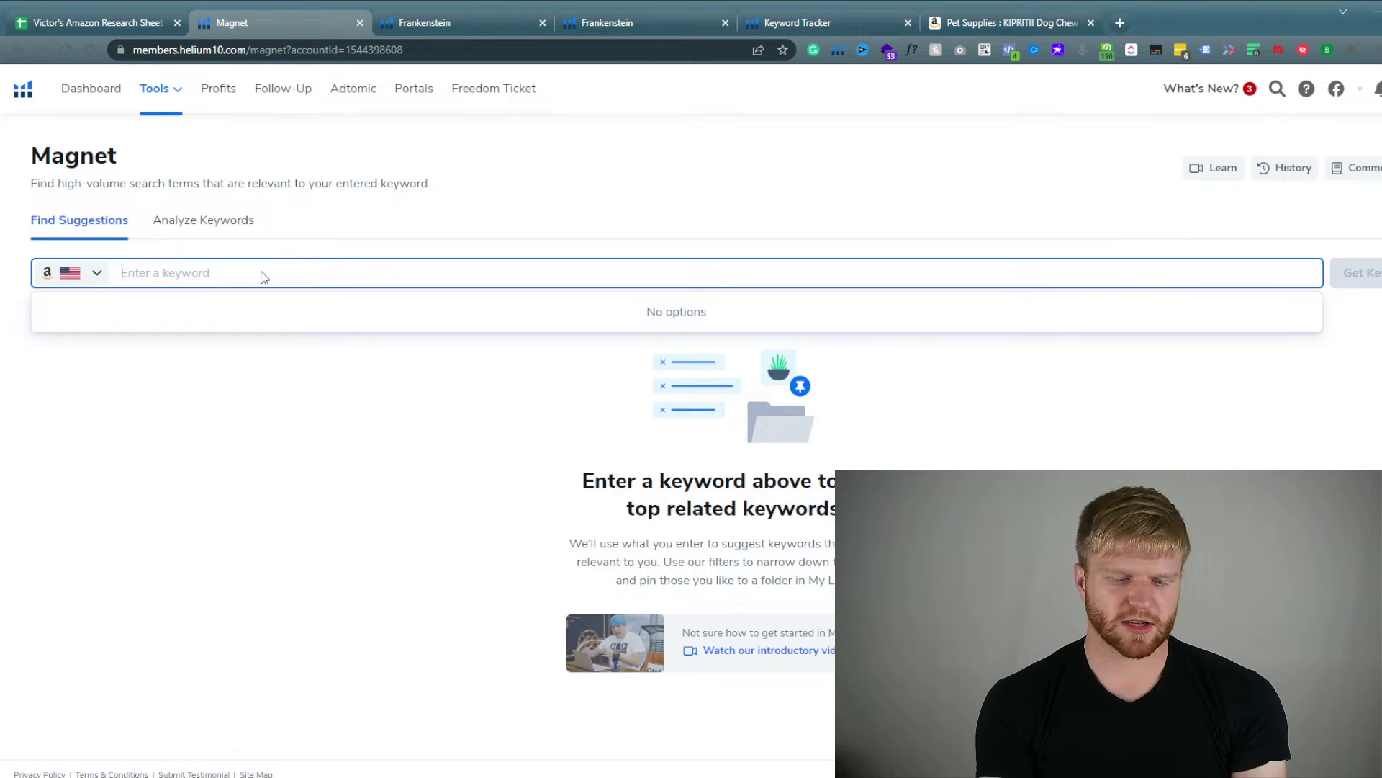
pyautogui.write('do')
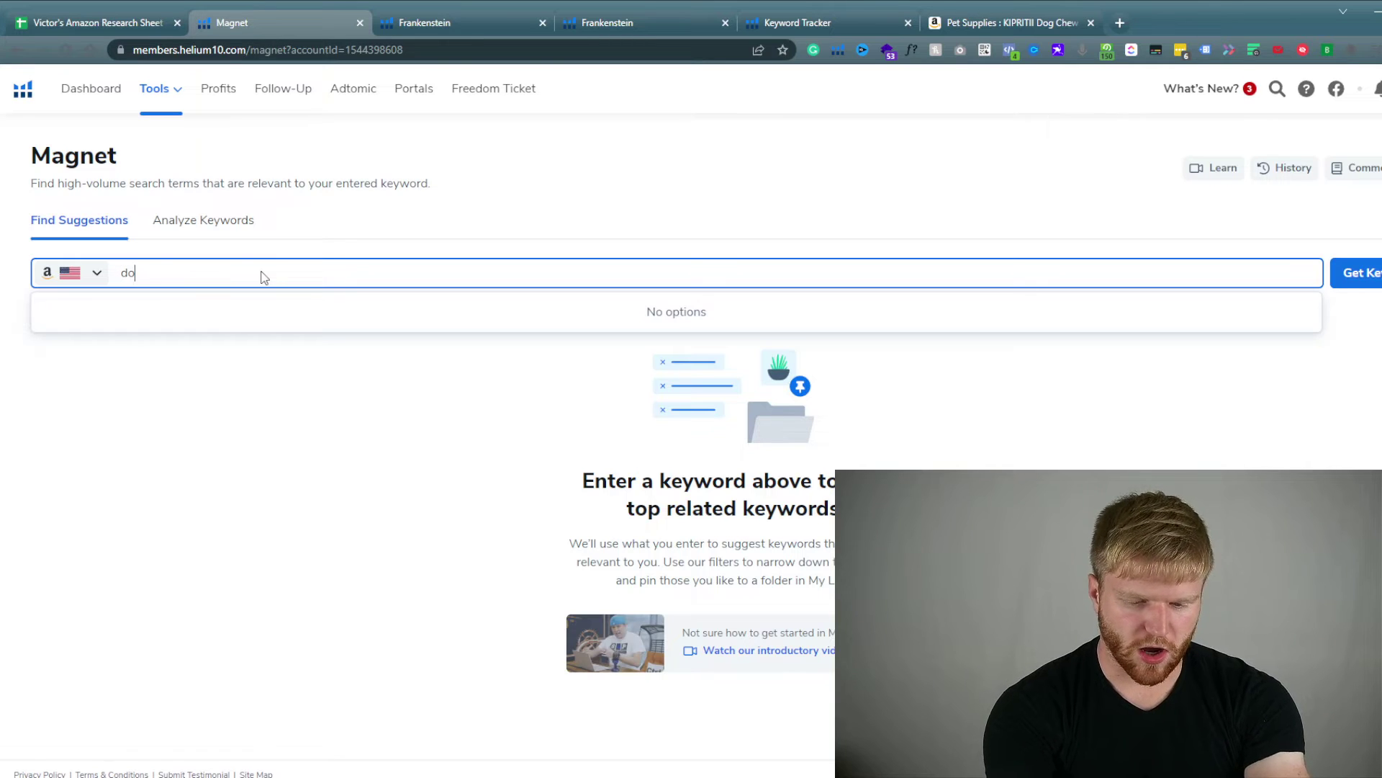
pyautogui.write('g toys')
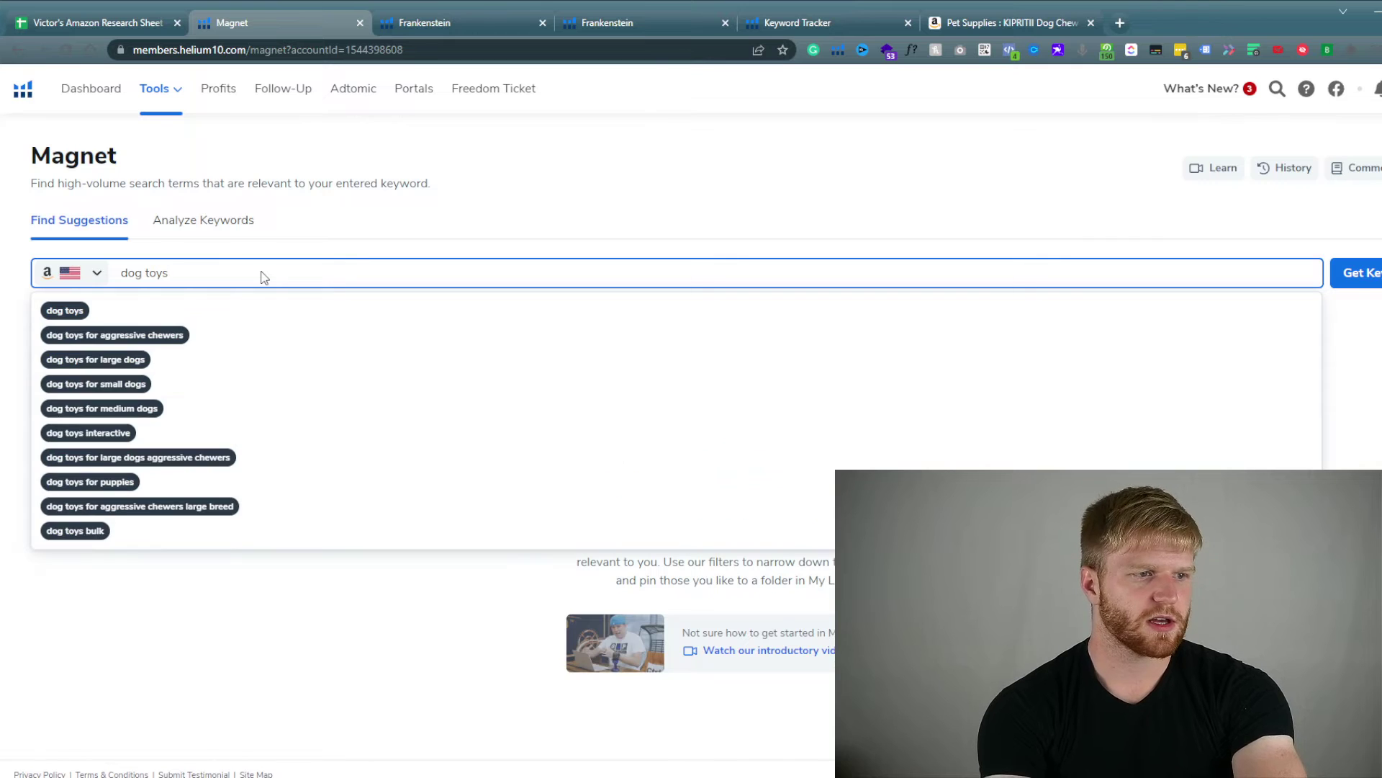
pyautogui.click(209, 333)
pyautogui.click(1357, 273)
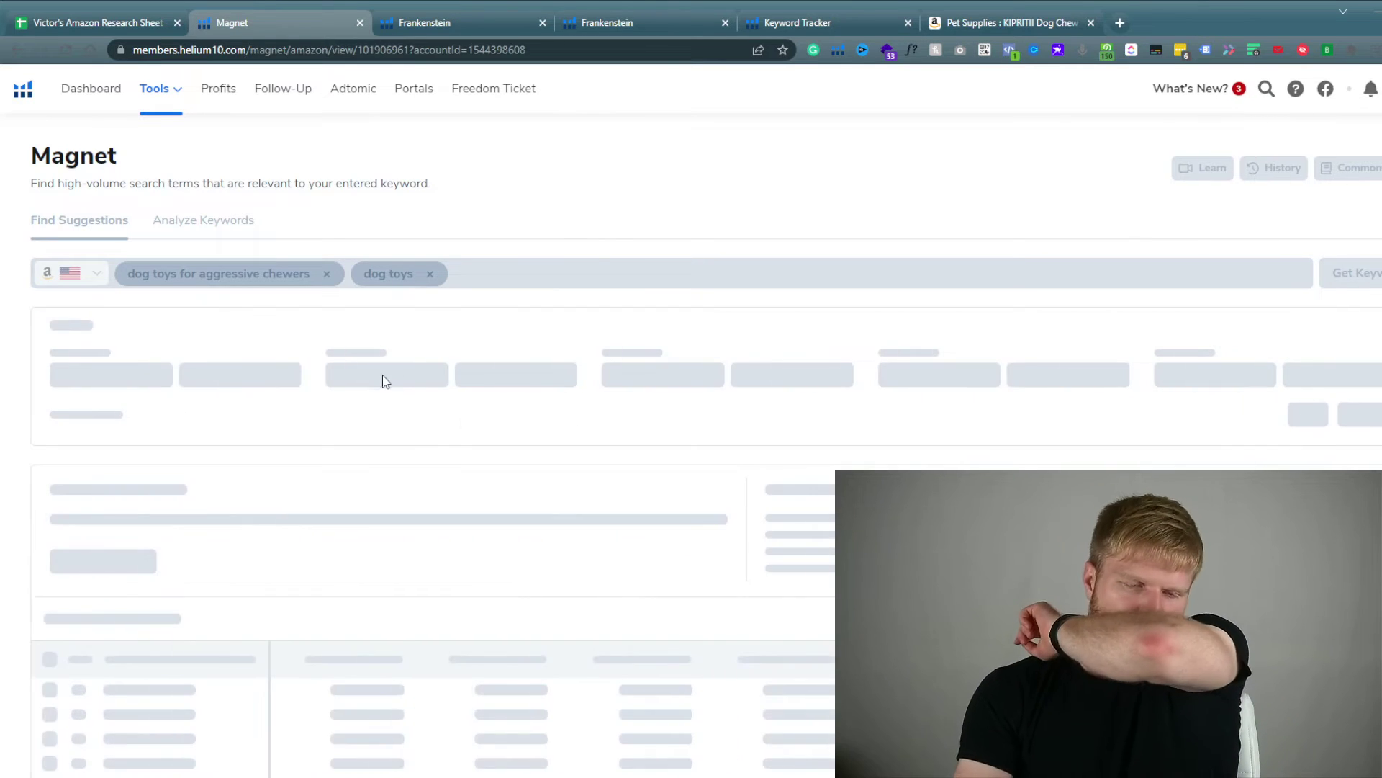
# Examine the Magnet keyword table, including the IQ score and CPR columns and the search volume history of "pet supplies".
pyautogui.scroll(-6, 280, 389)
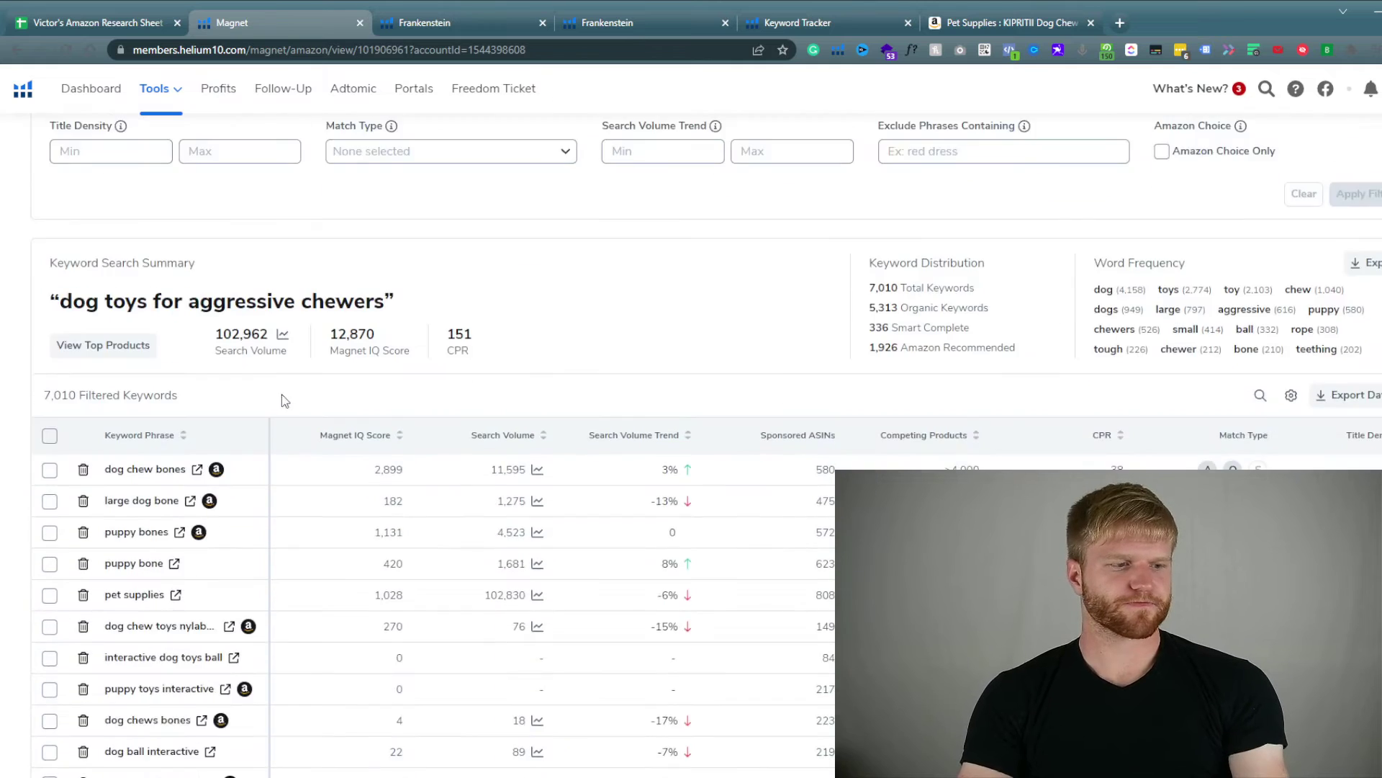
pyautogui.scroll(-2, 179, 268)
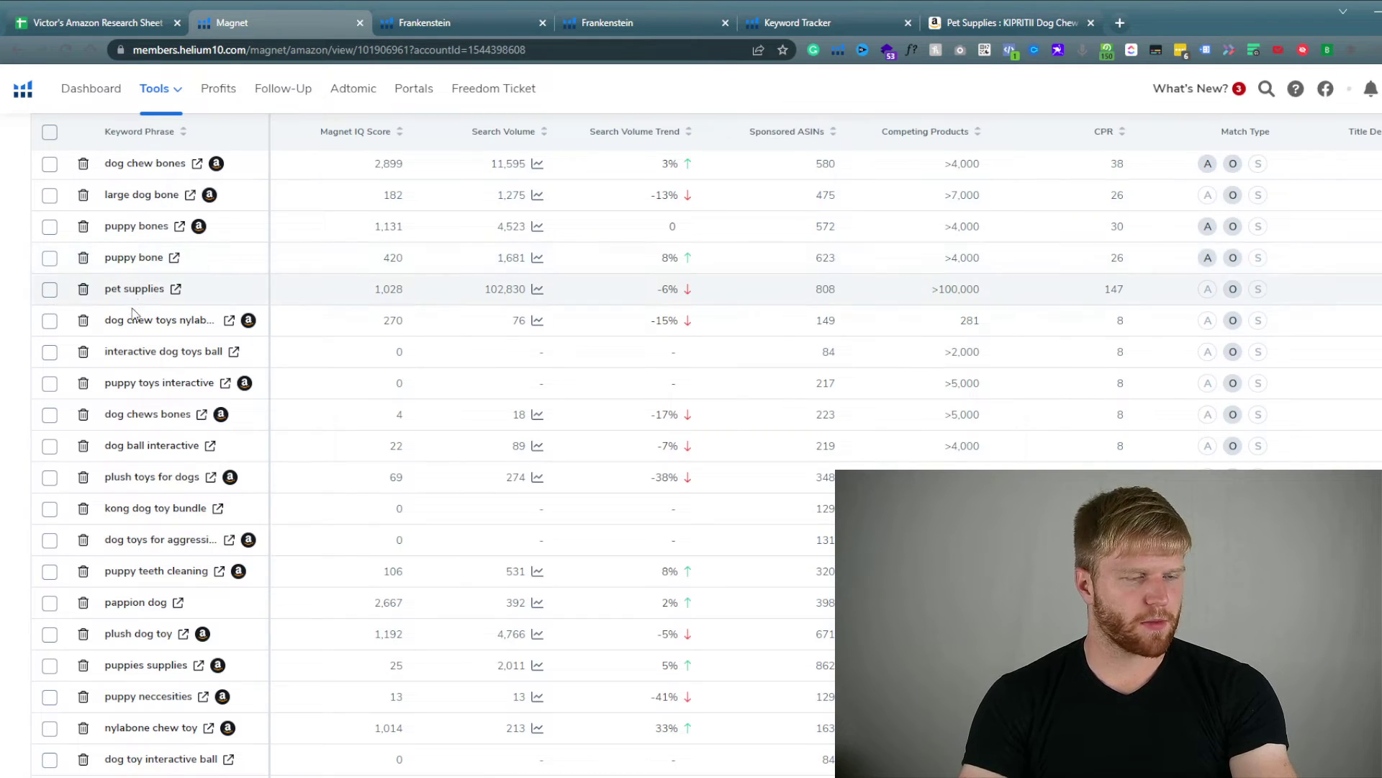
pyautogui.moveTo(360, 134)
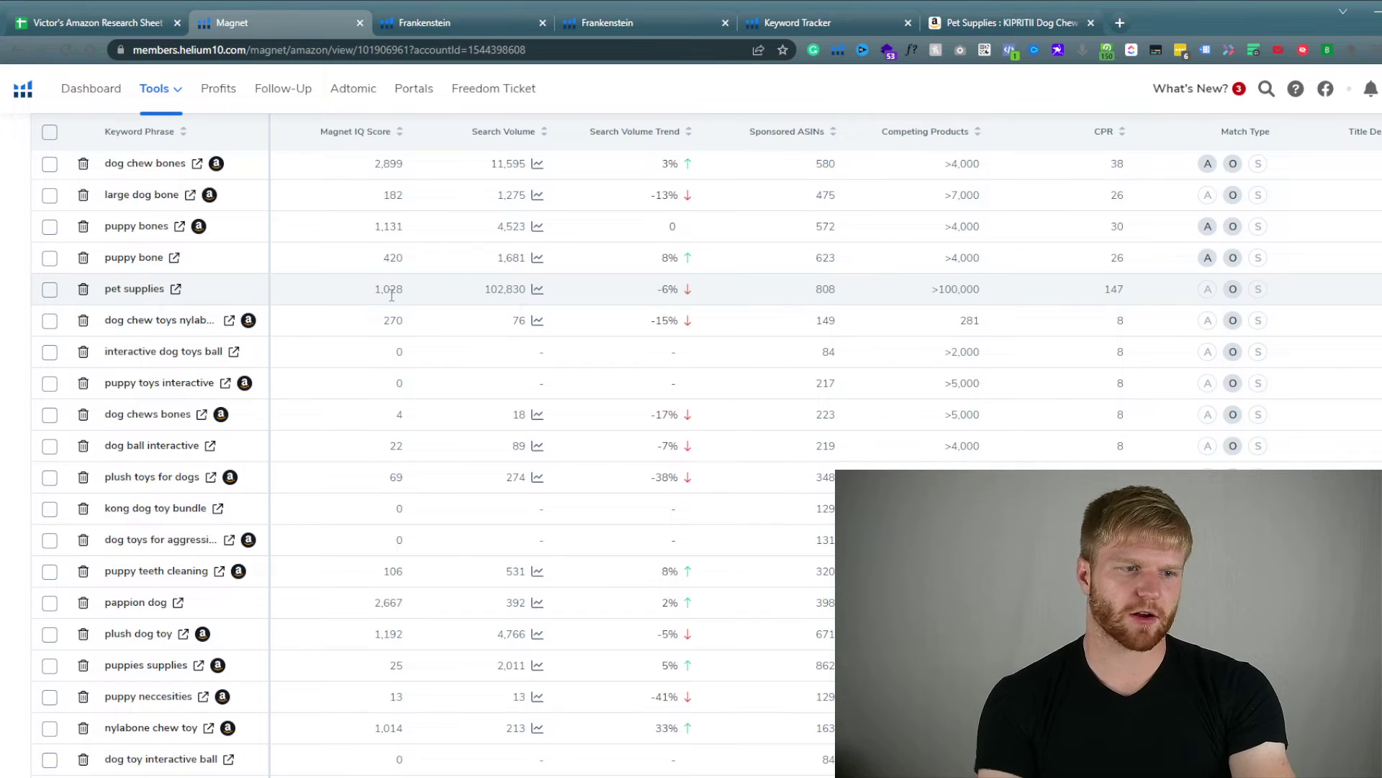
pyautogui.click(535, 291)
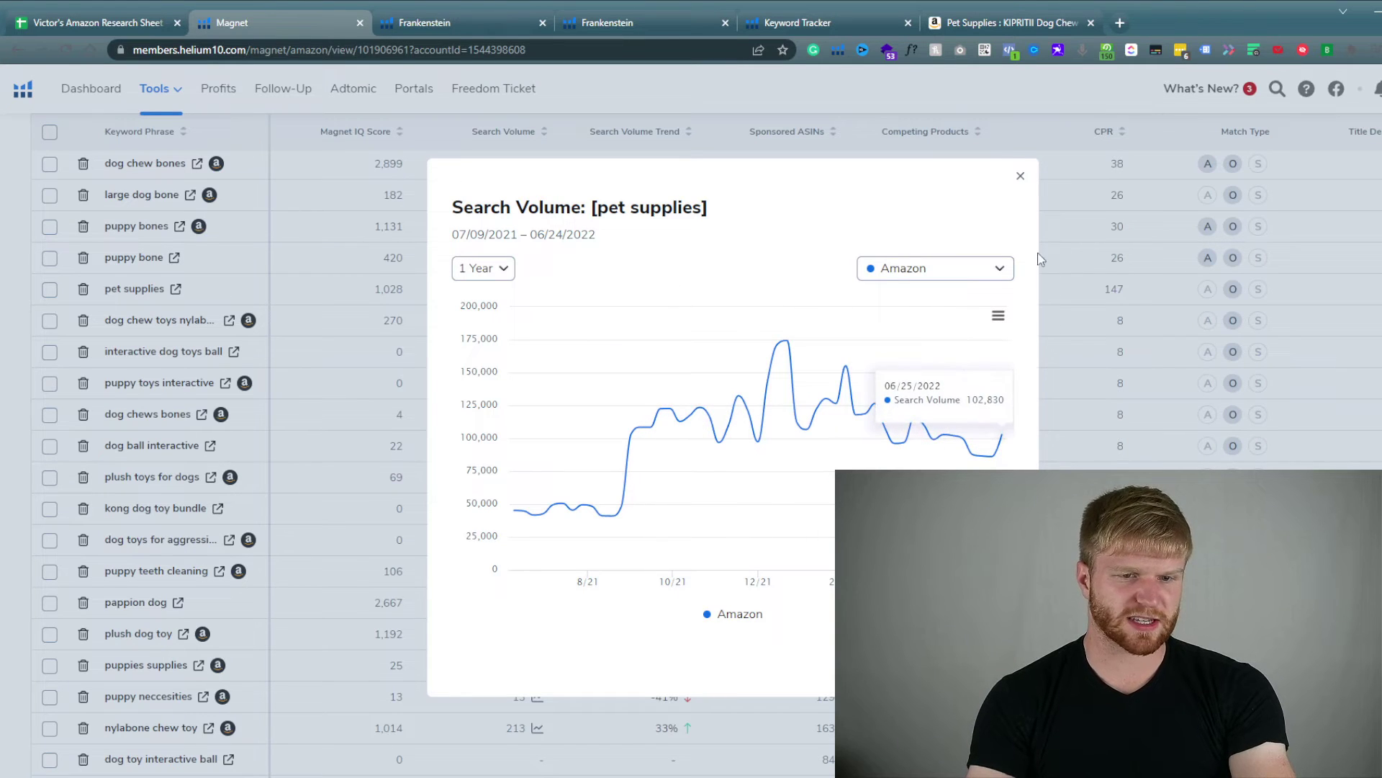
pyautogui.click(1020, 175)
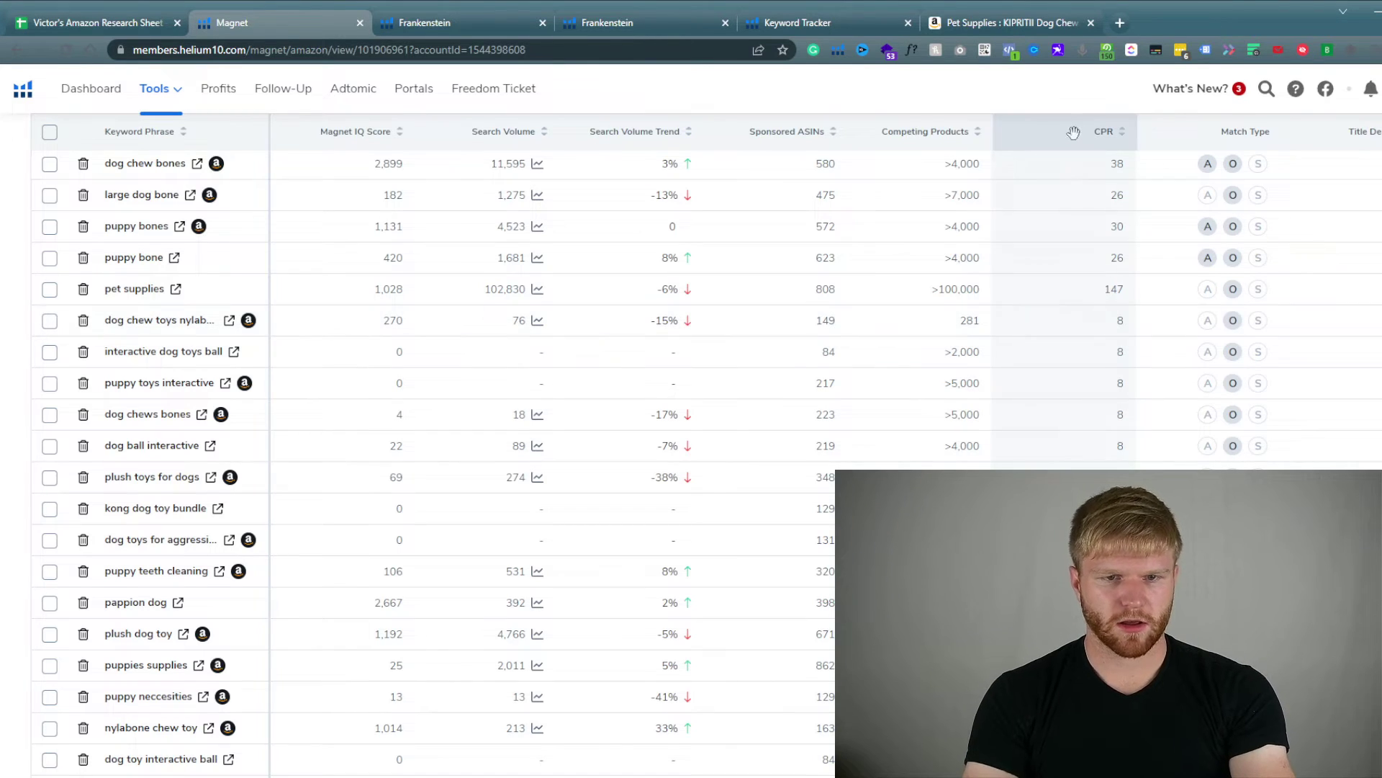
pyautogui.moveTo(1109, 134)
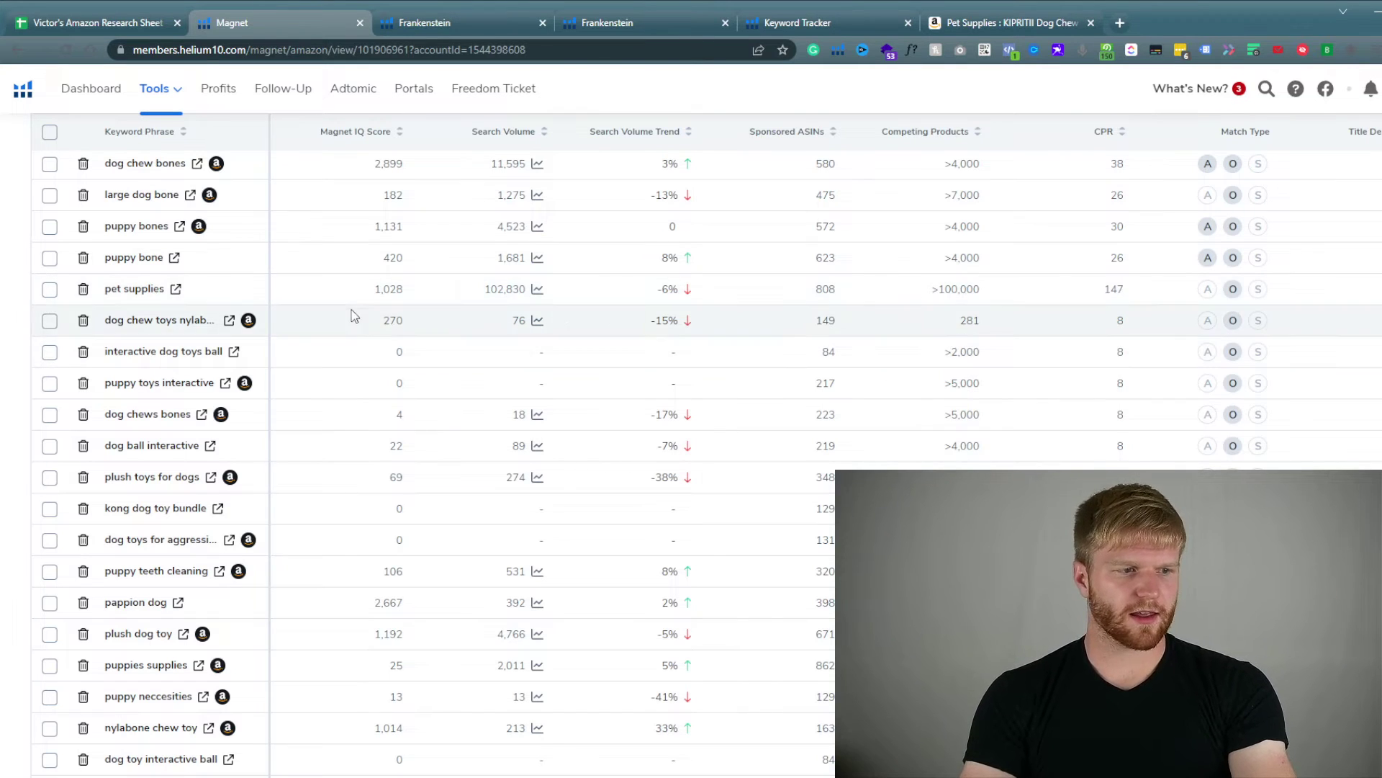
# Open the Misspellinator misspellings checker and make its empty original keywords area ready for entry.
pyautogui.scroll(5, 358, 356)
pyautogui.click(157, 86)
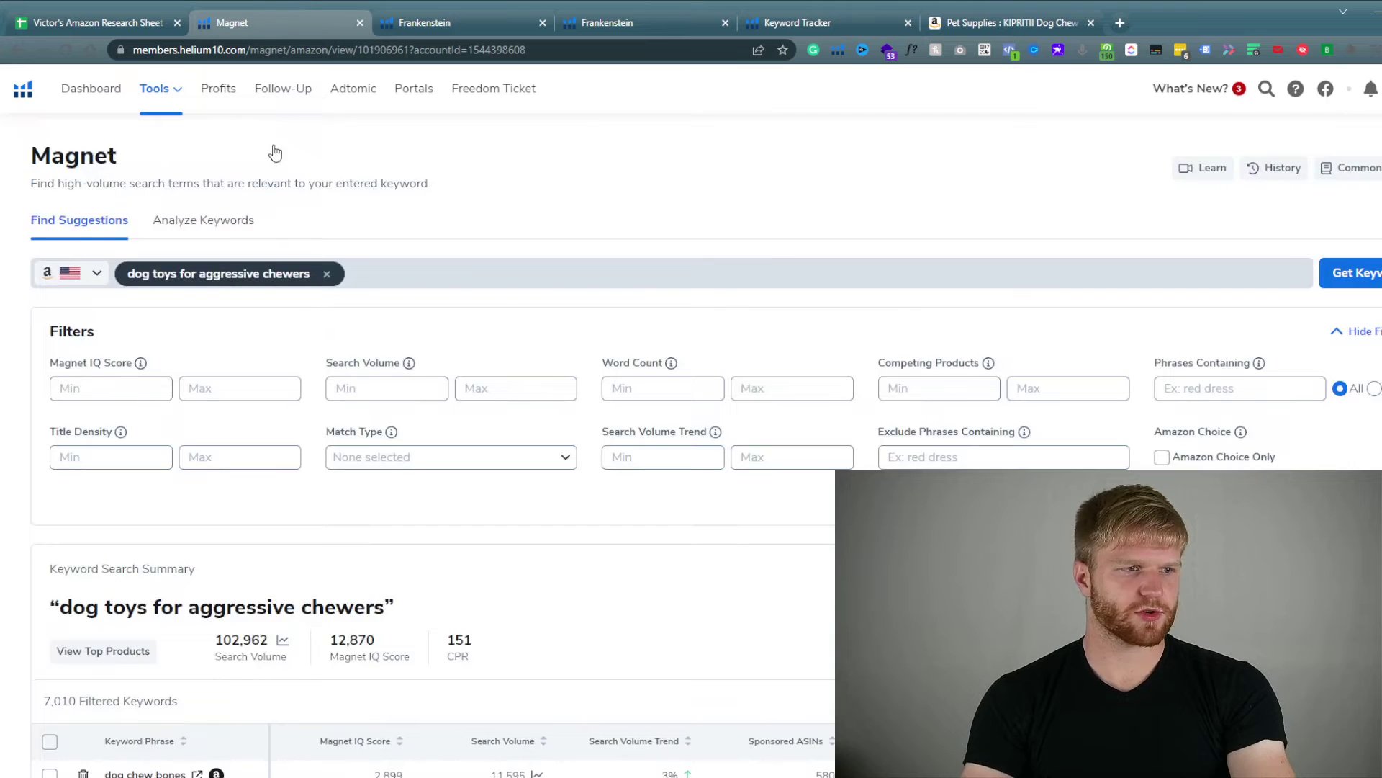
pyautogui.click(452, 441)
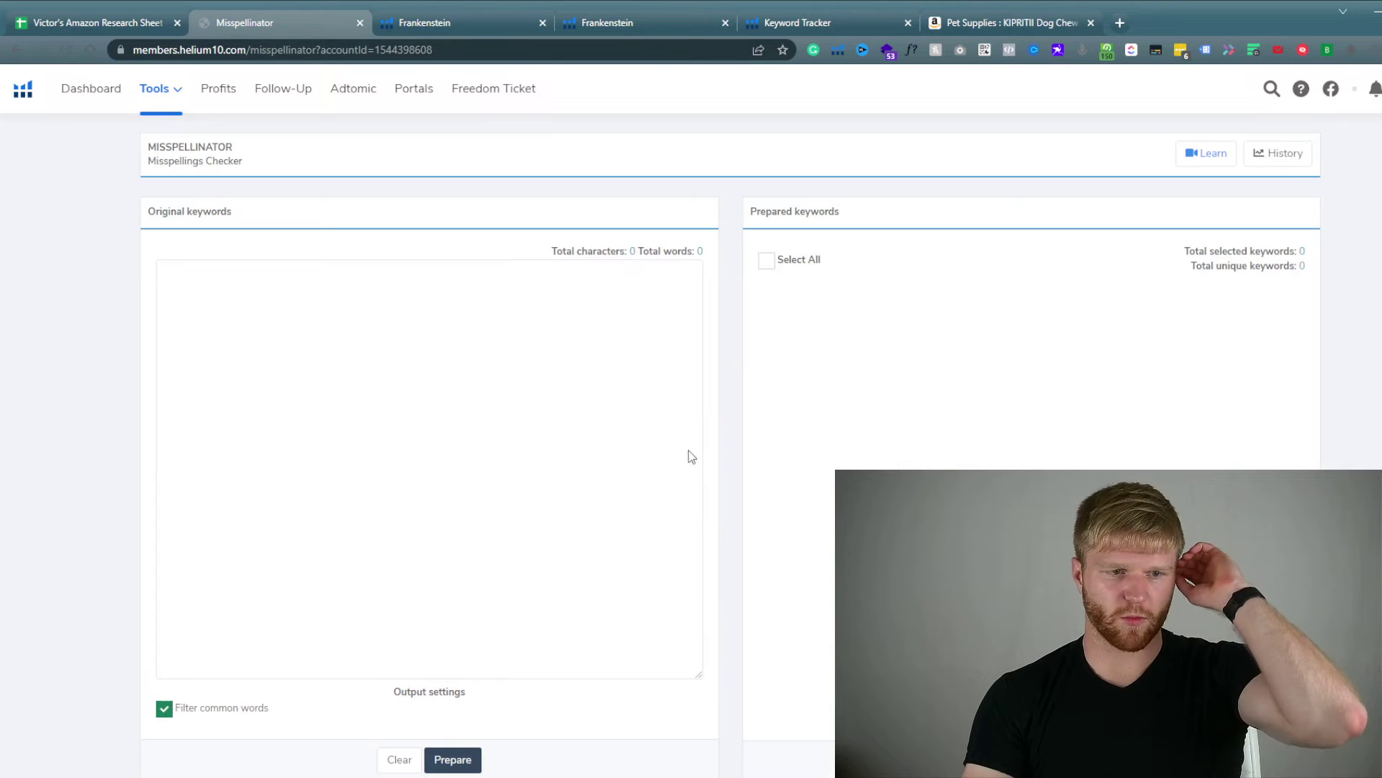
pyautogui.scroll(-1, 364, 310)
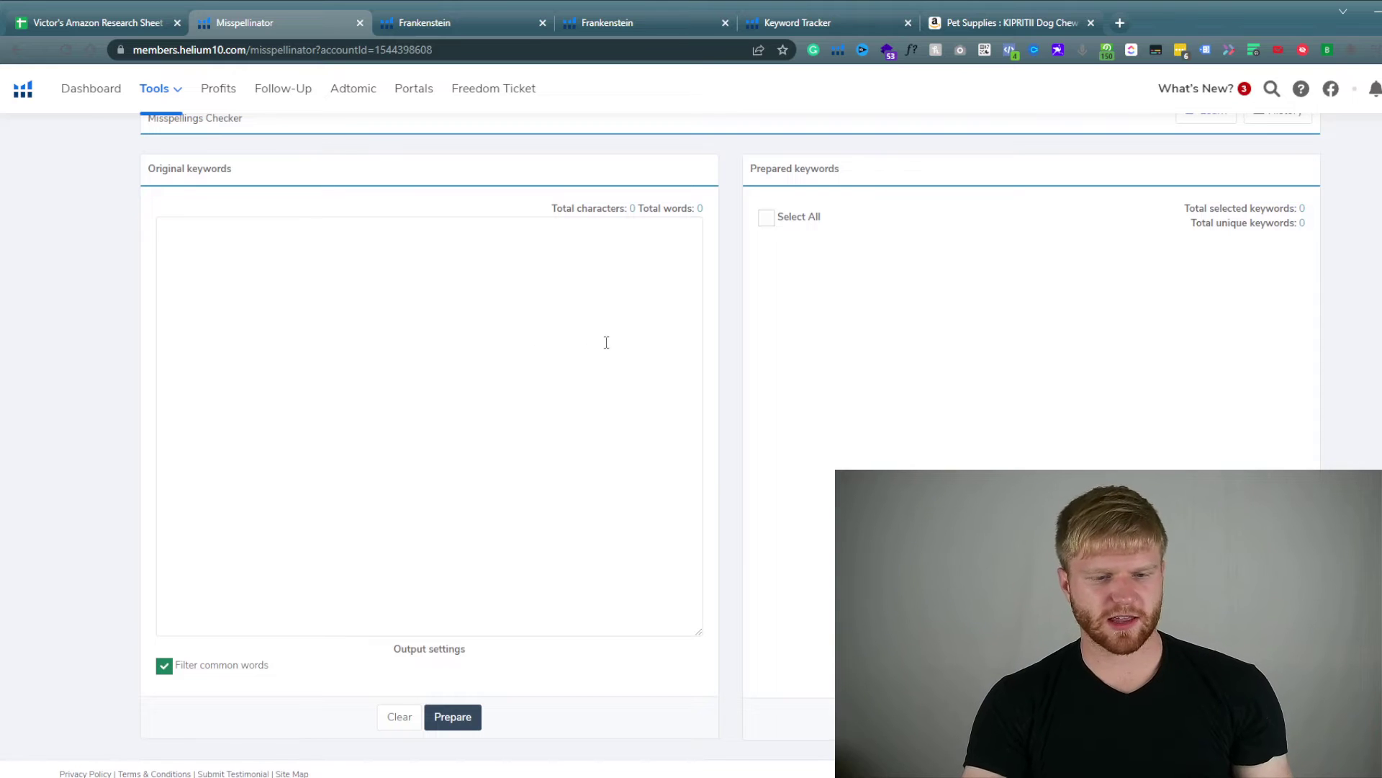
pyautogui.scroll(1, 553, 316)
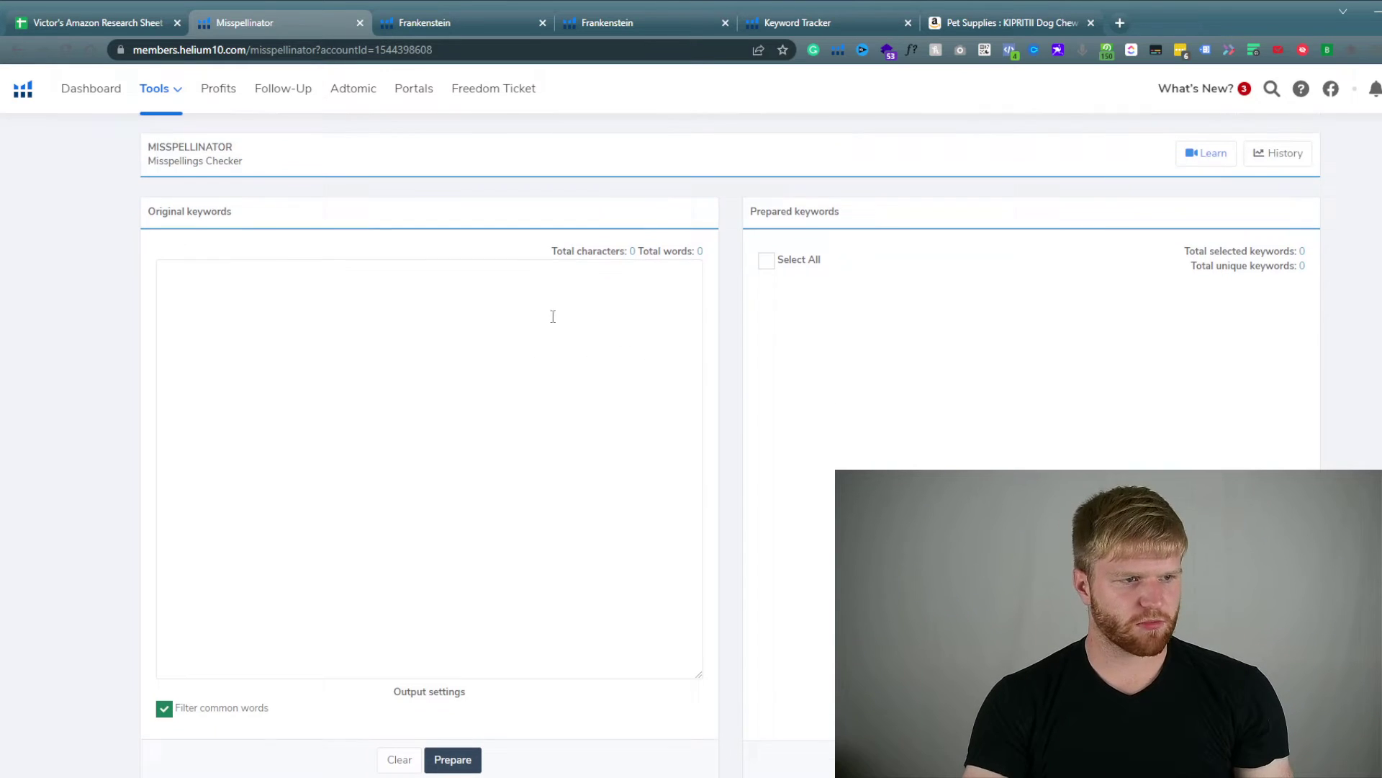
pyautogui.click(324, 368)
pyautogui.scroll(-1, 404, 393)
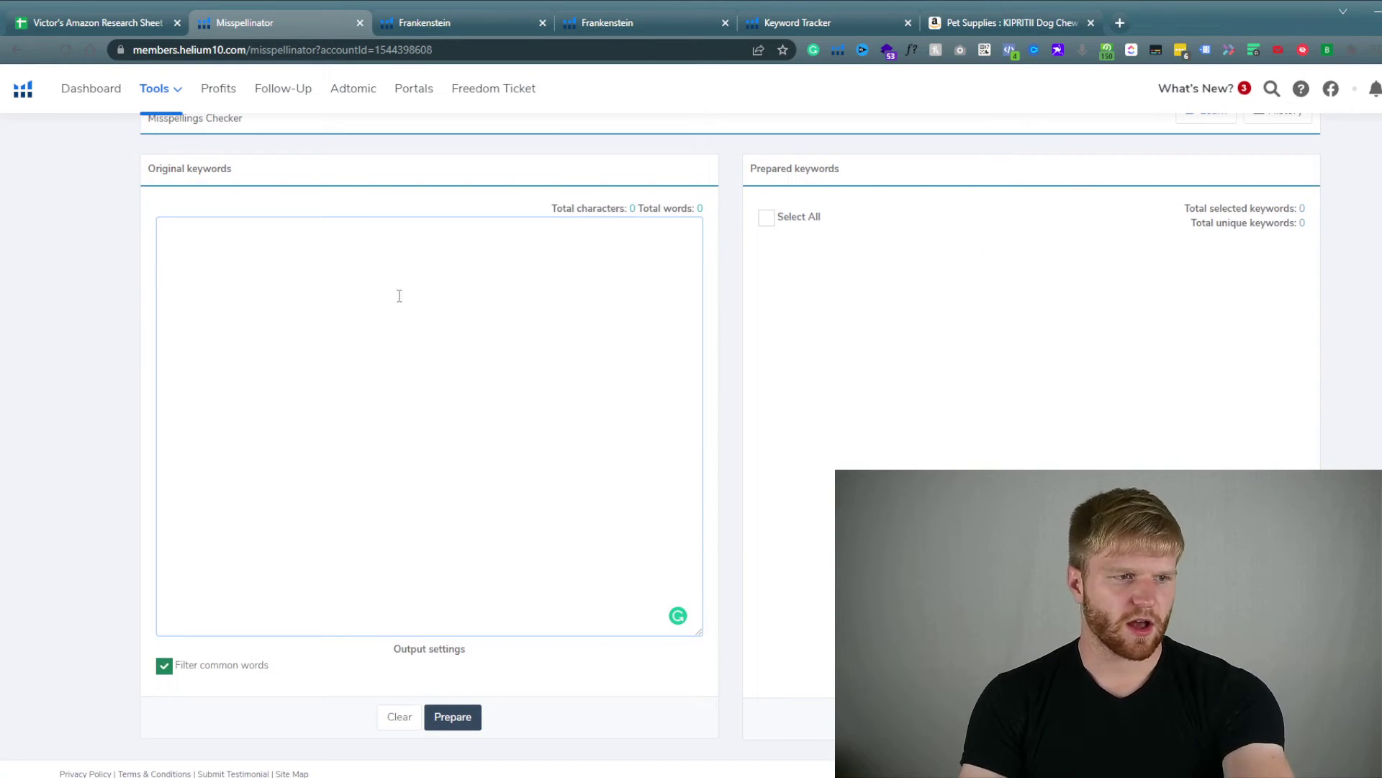
# Copy the whole Frankenstein result into Misspellinator's original keywords and prepare them with Filter common words on.
pyautogui.click(477, 16)
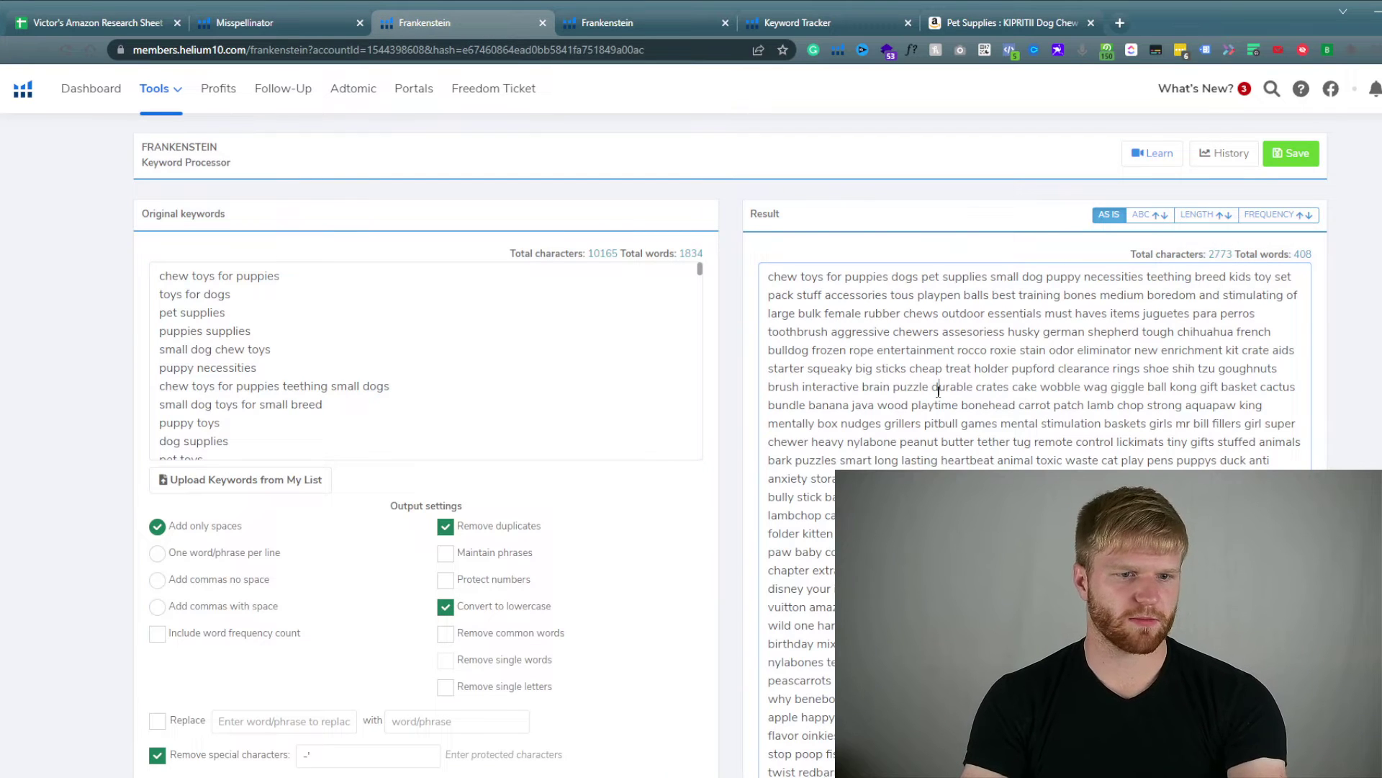
pyautogui.hotkey('ctrl', 'a')
pyautogui.hotkey('ctrl', 'c')
pyautogui.click(282, 24)
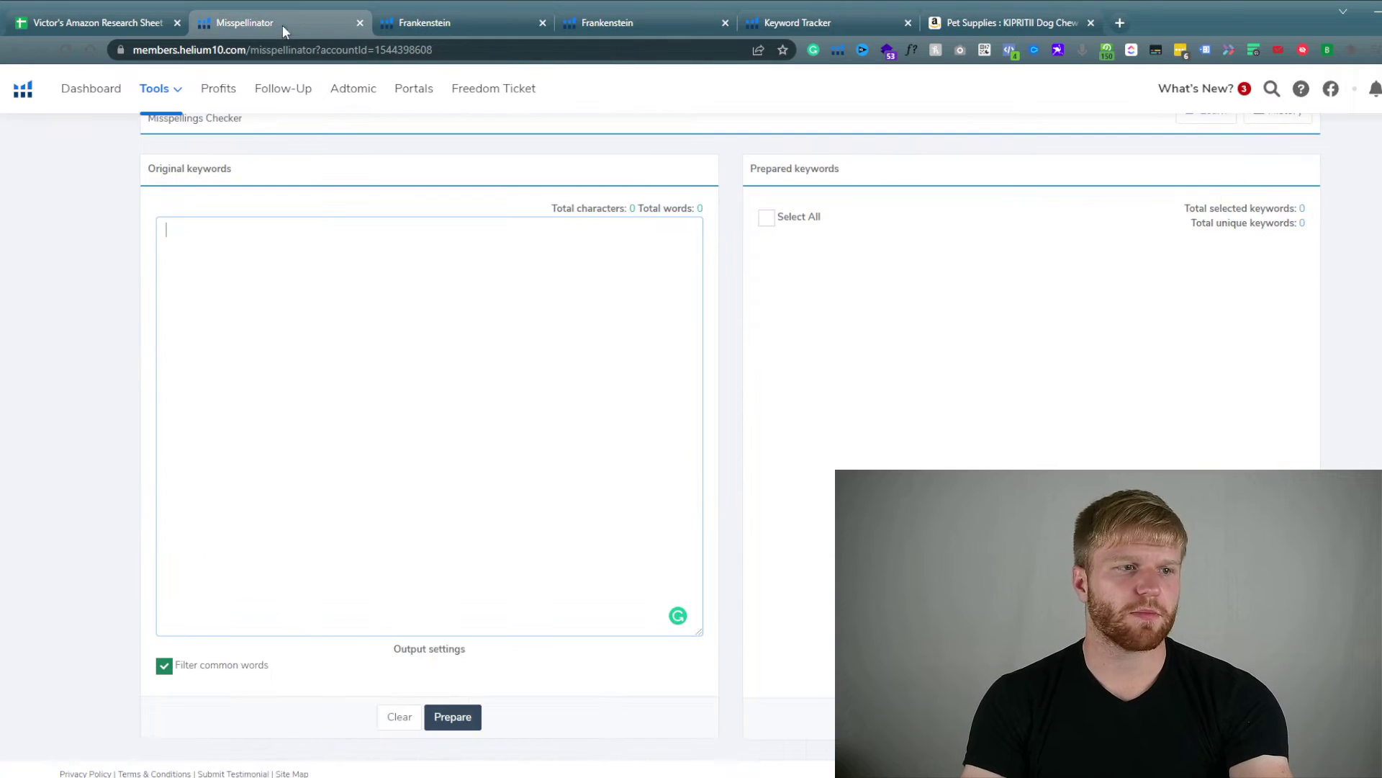
pyautogui.hotkey('ctrl', 'v')
pyautogui.click(461, 713)
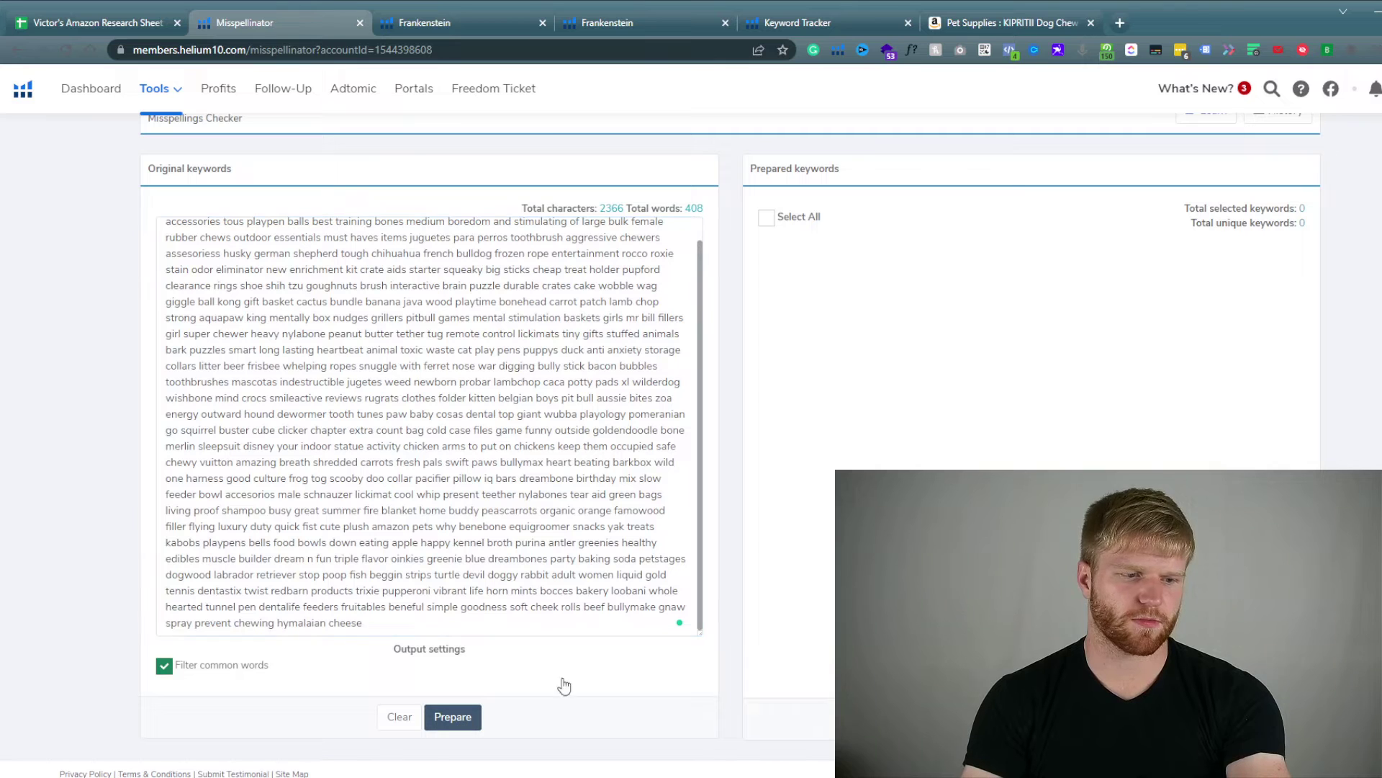
# Look through the list of prepared keywords in Misspellinator and return to its beginning.
pyautogui.scroll(-15, 1065, 360)
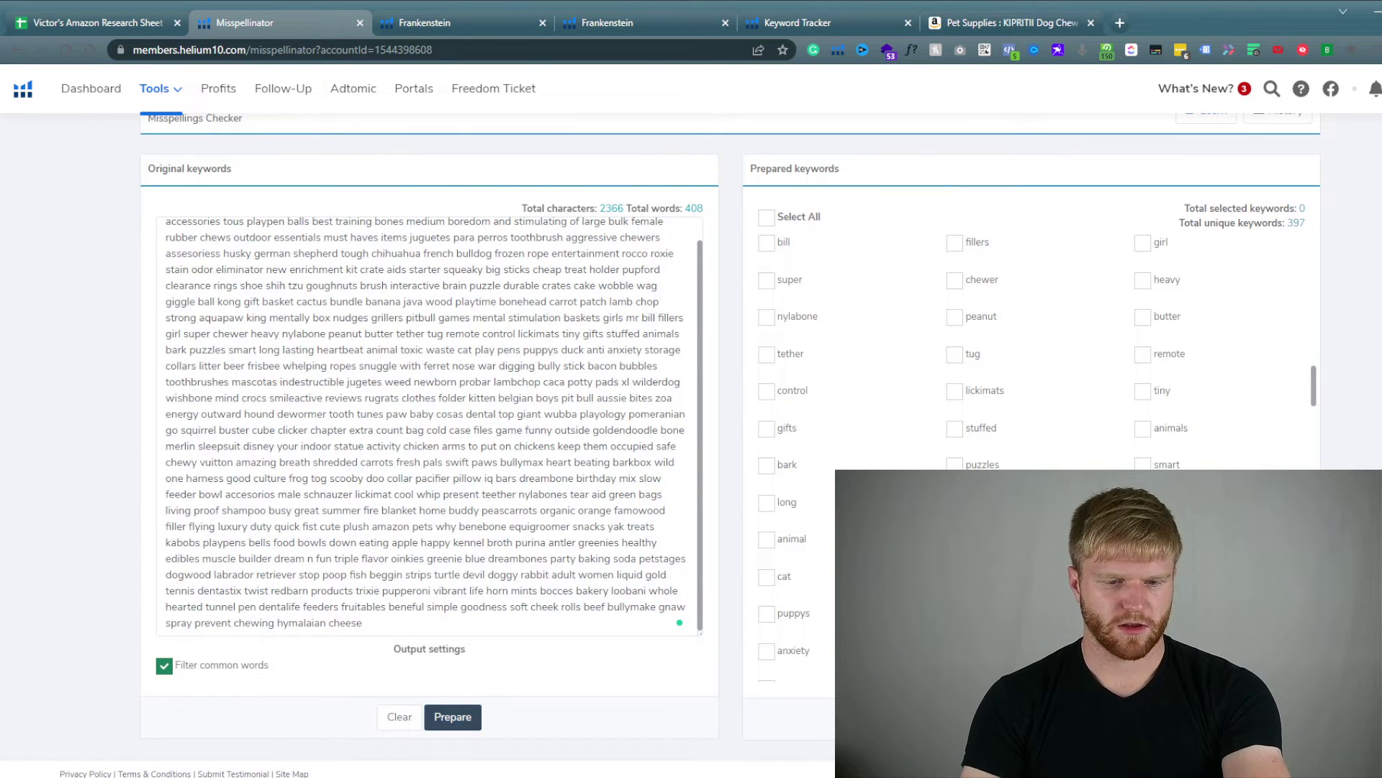
pyautogui.click(1031, 716)
pyautogui.click(720, 503)
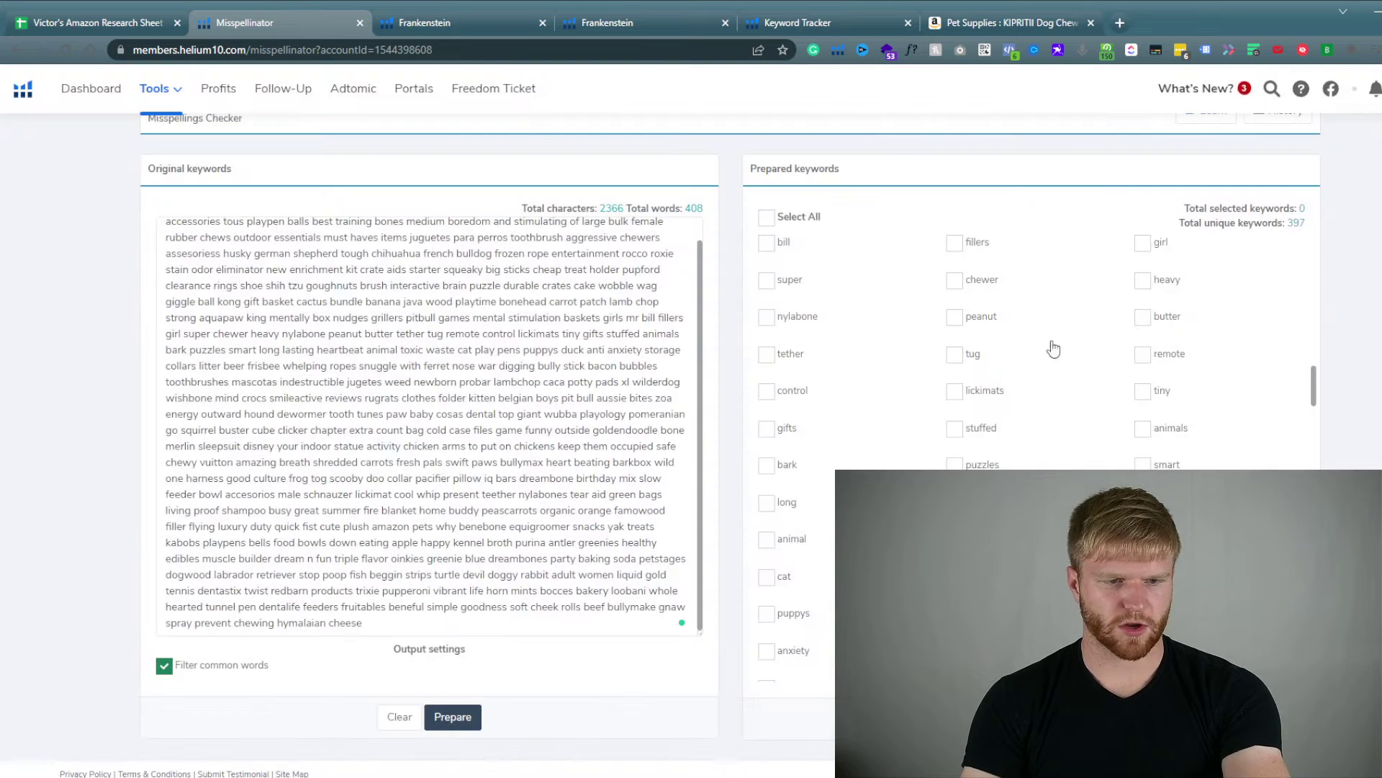
pyautogui.scroll(15, 828, 346)
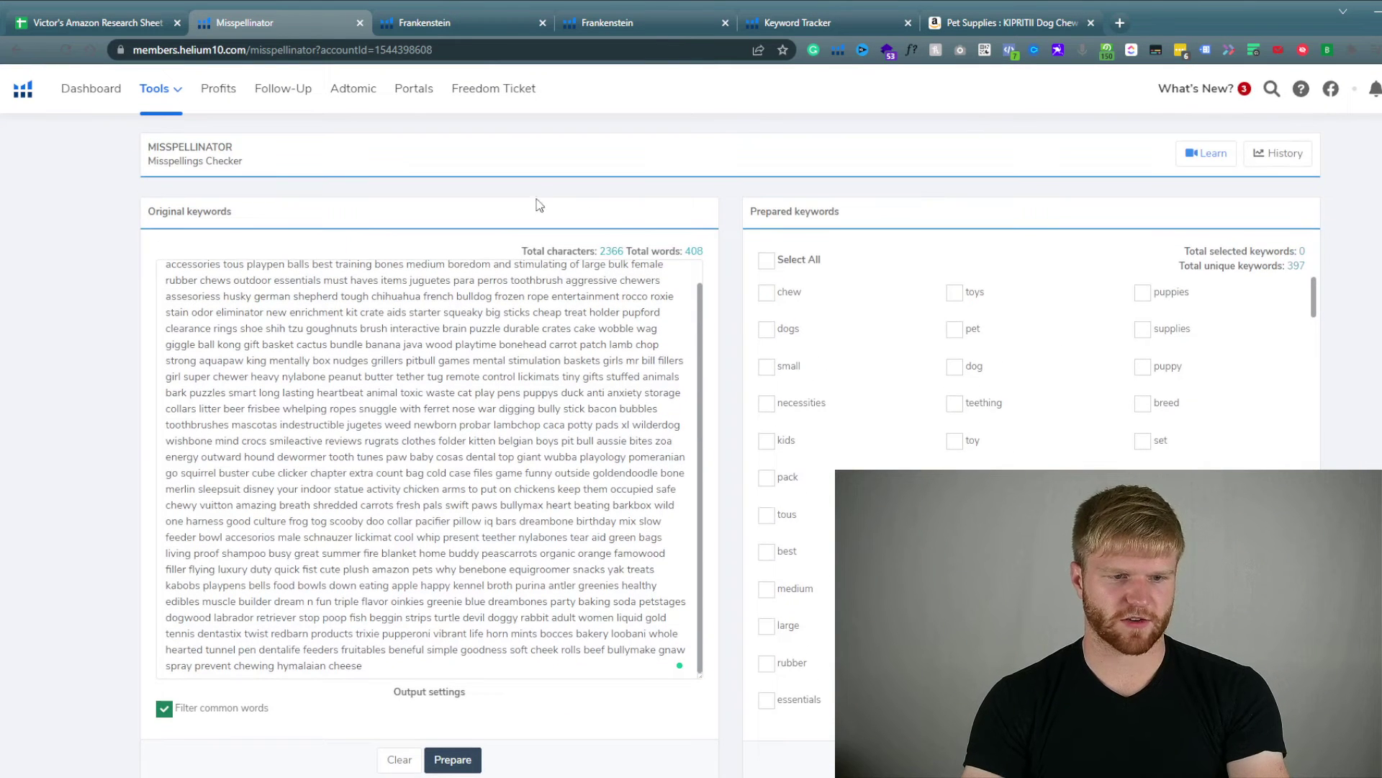
# Open the Adtomic advertising platform and look over its welcome page and feature descriptions.
pyautogui.click(154, 88)
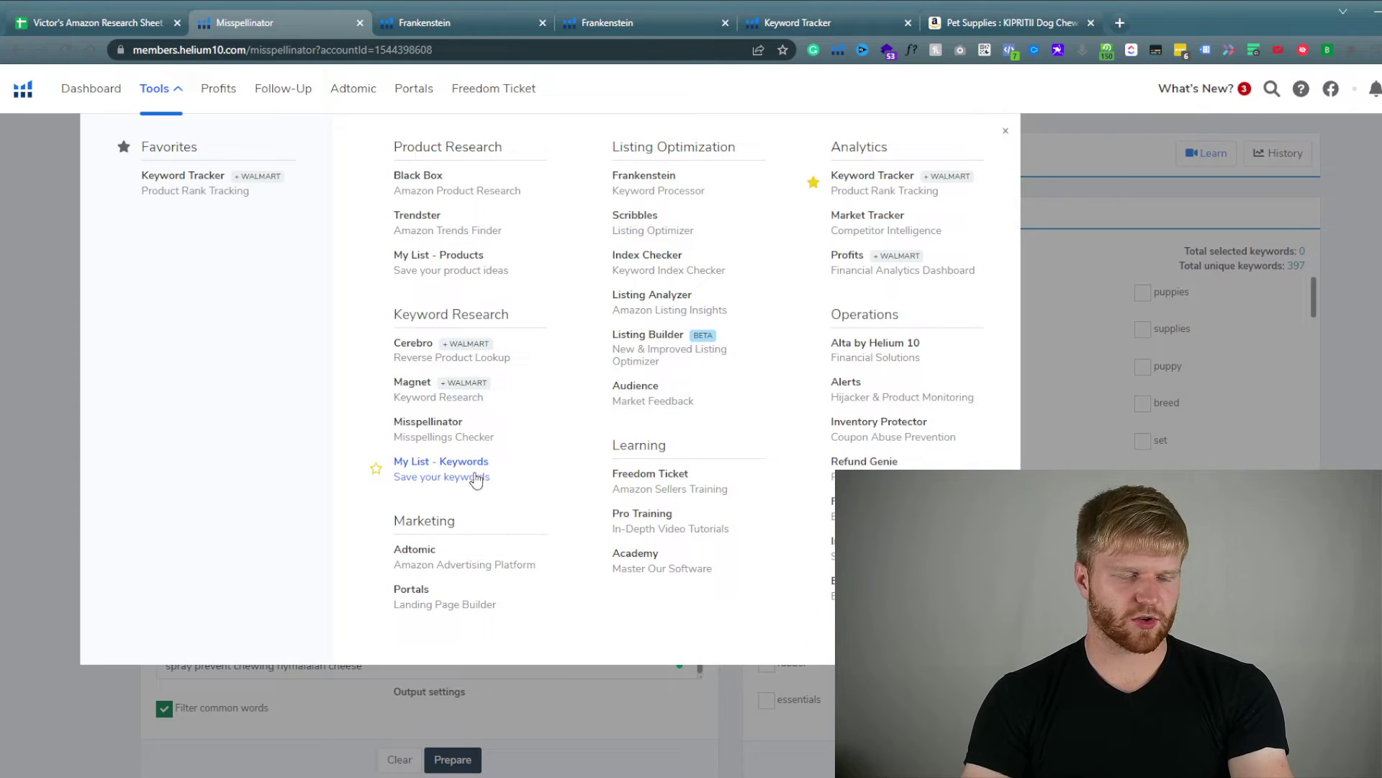
pyautogui.click(497, 568)
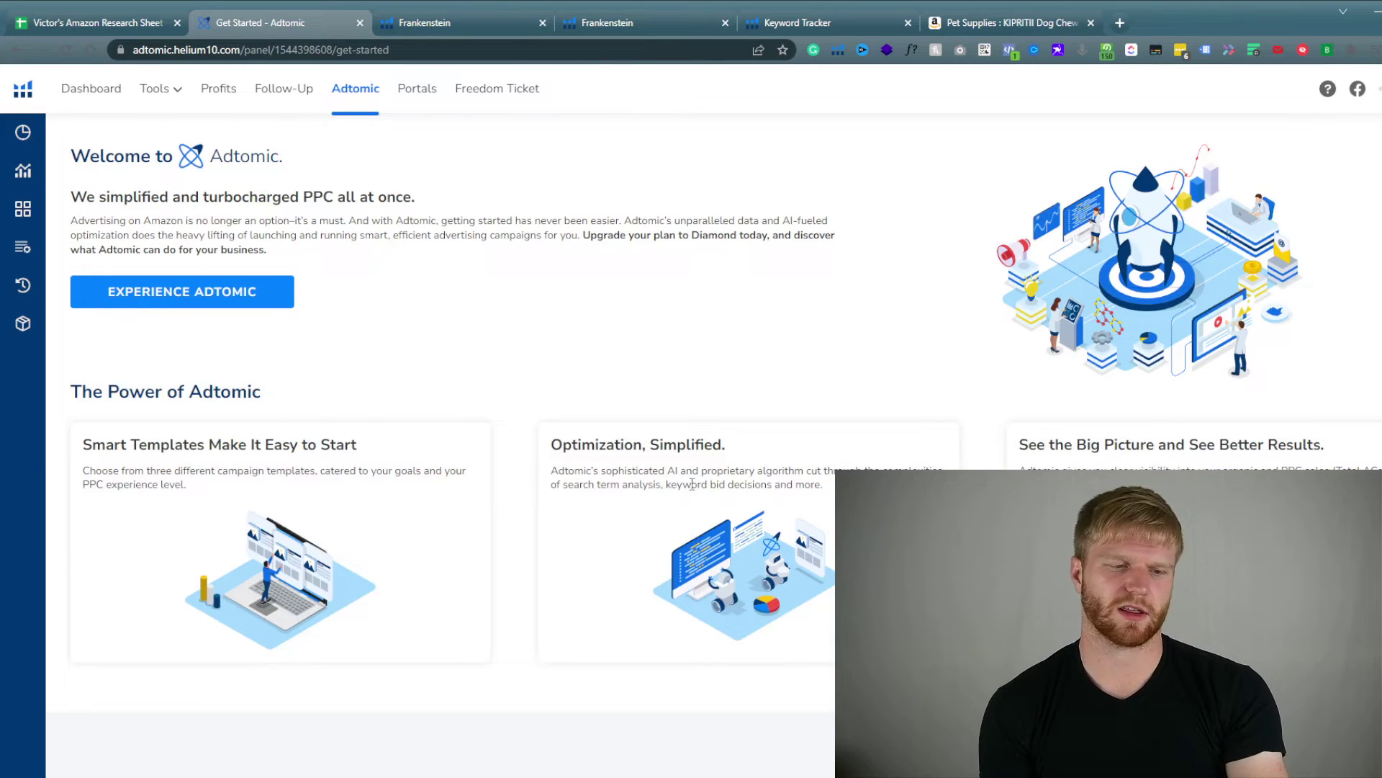
pyautogui.scroll(-1, 262, 219)
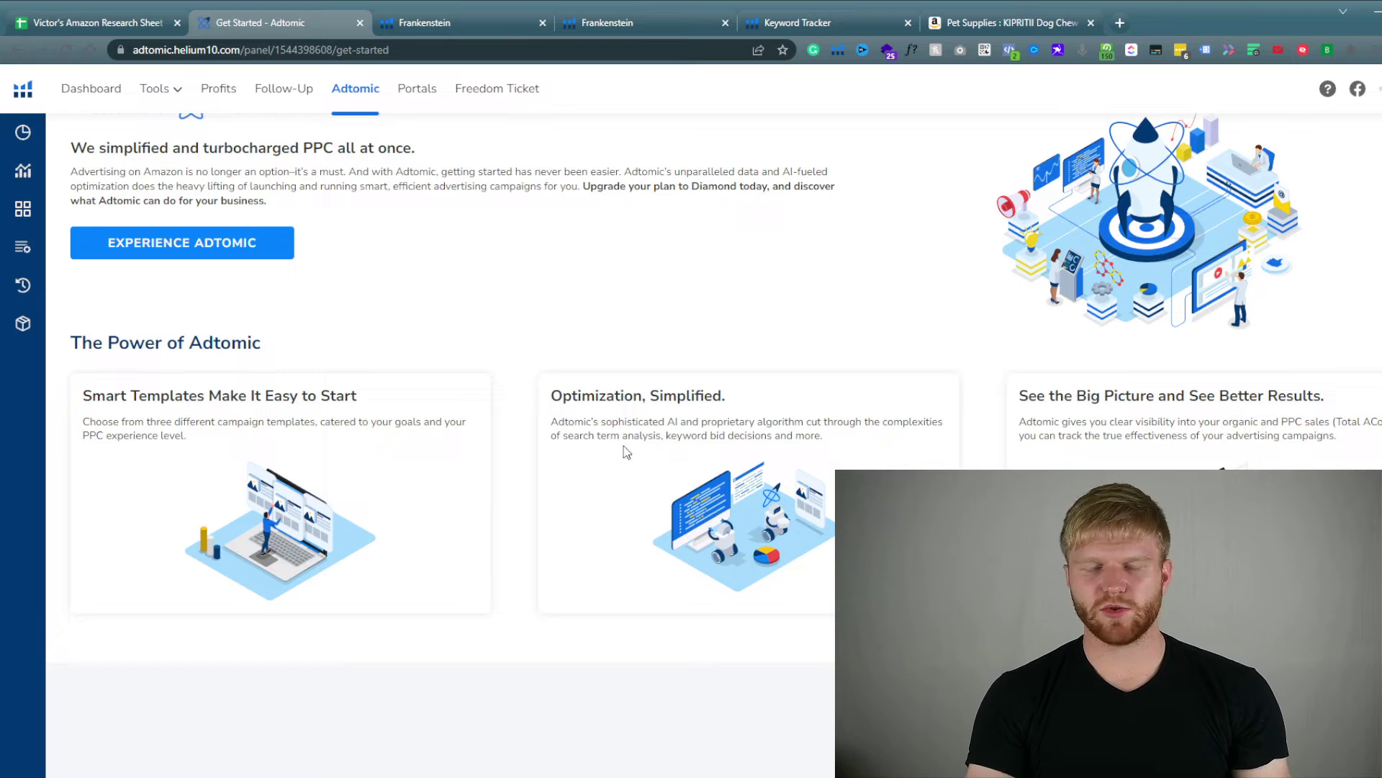
pyautogui.moveTo(28, 211)
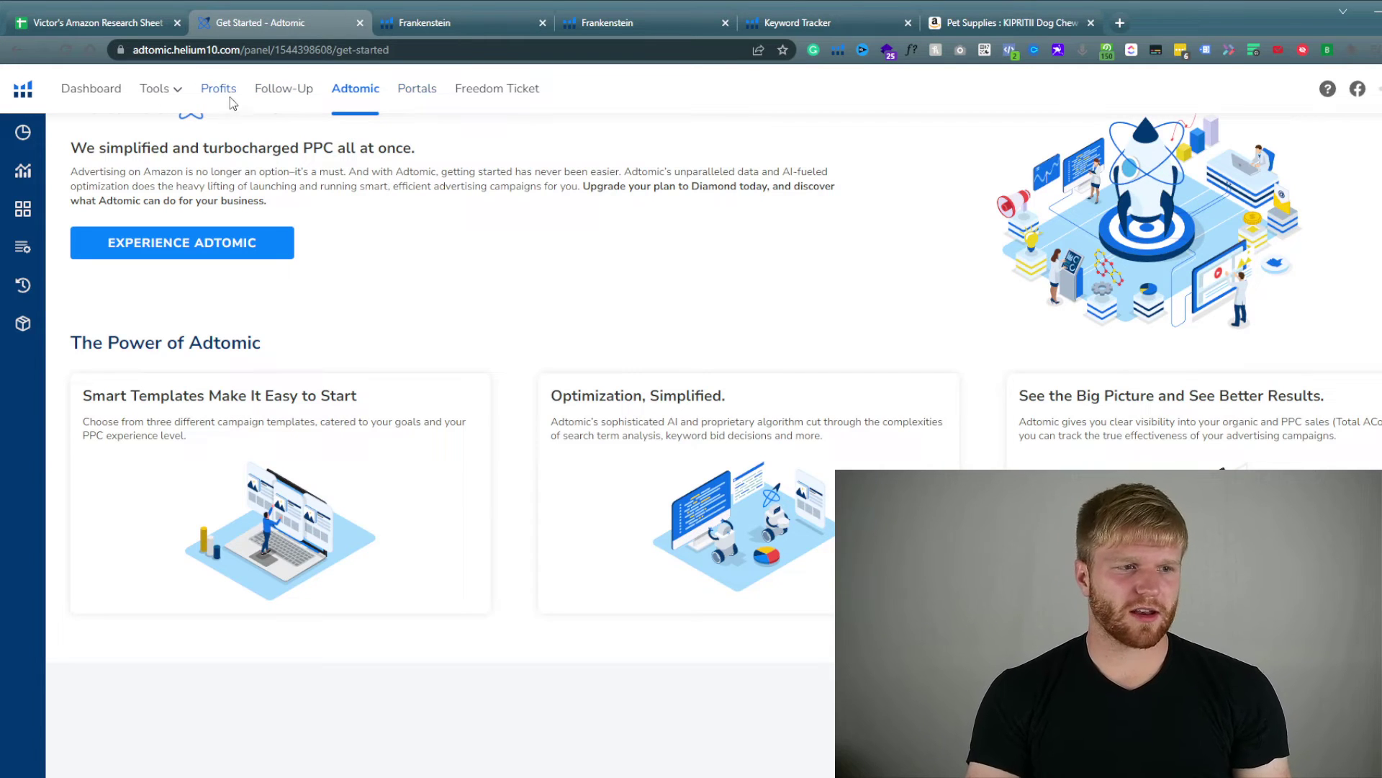
# Open the Portals landing page builder and look over its welcome page and how-it-works descriptions.
pyautogui.click(163, 94)
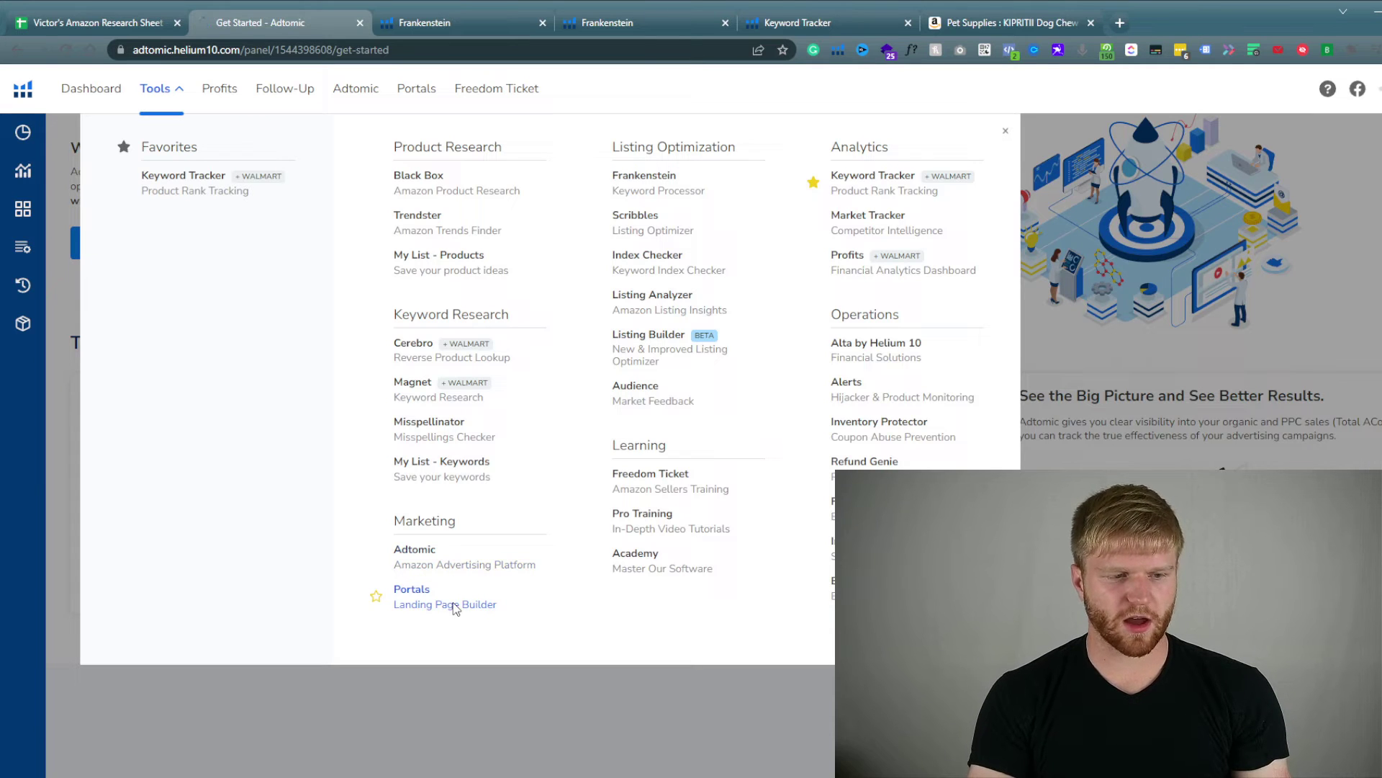
pyautogui.click(455, 608)
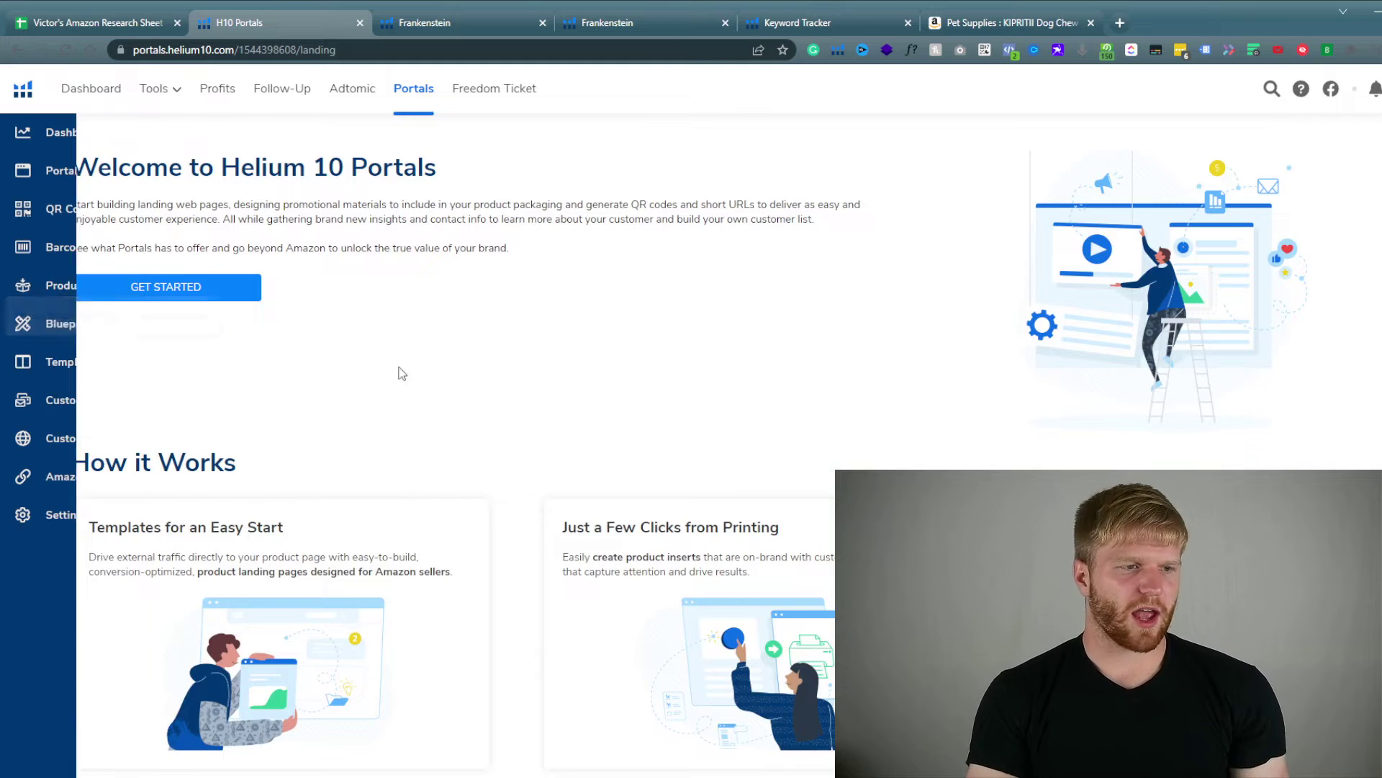
pyautogui.scroll(-1, 353, 240)
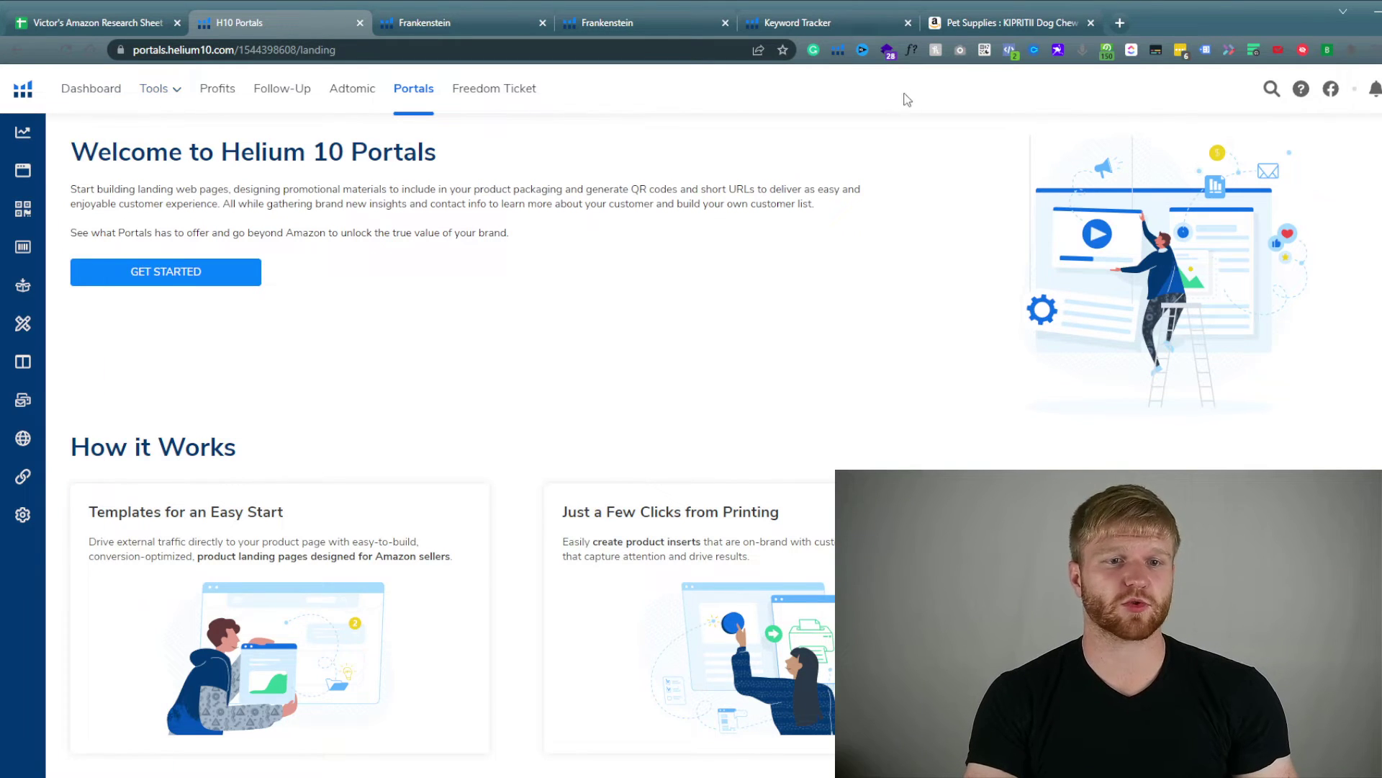
# Open a blank Frankenstein keyword processor and look over its original keywords area and output settings.
pyautogui.click(176, 92)
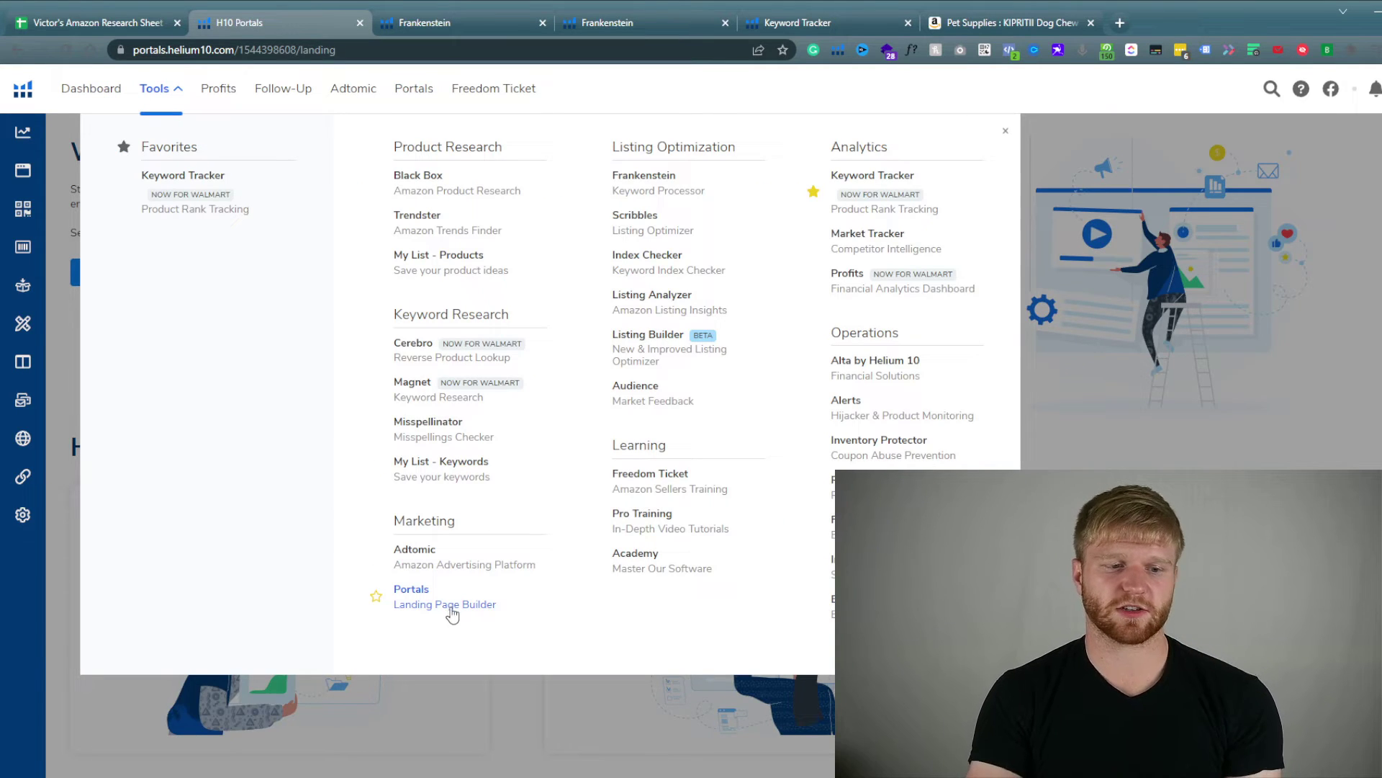
pyautogui.click(690, 190)
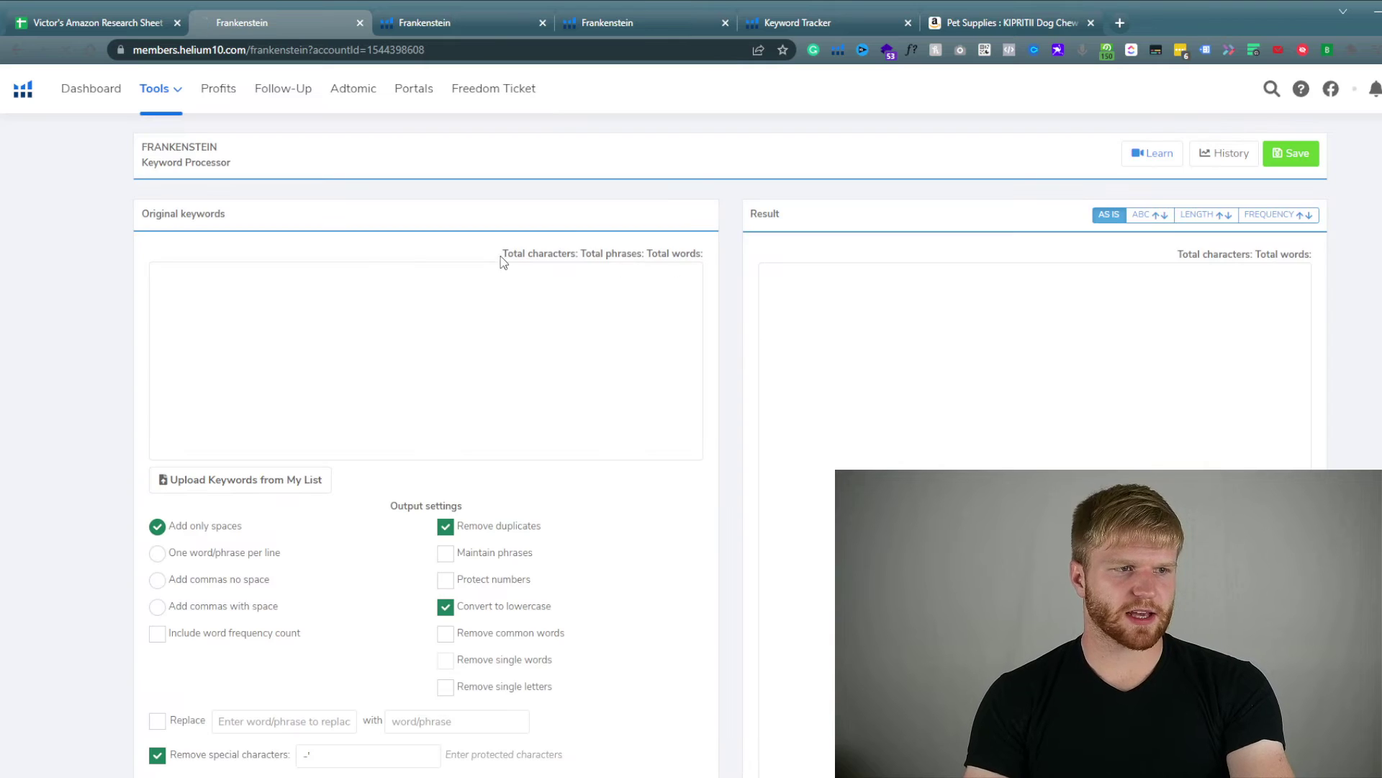
pyautogui.scroll(-3, 364, 429)
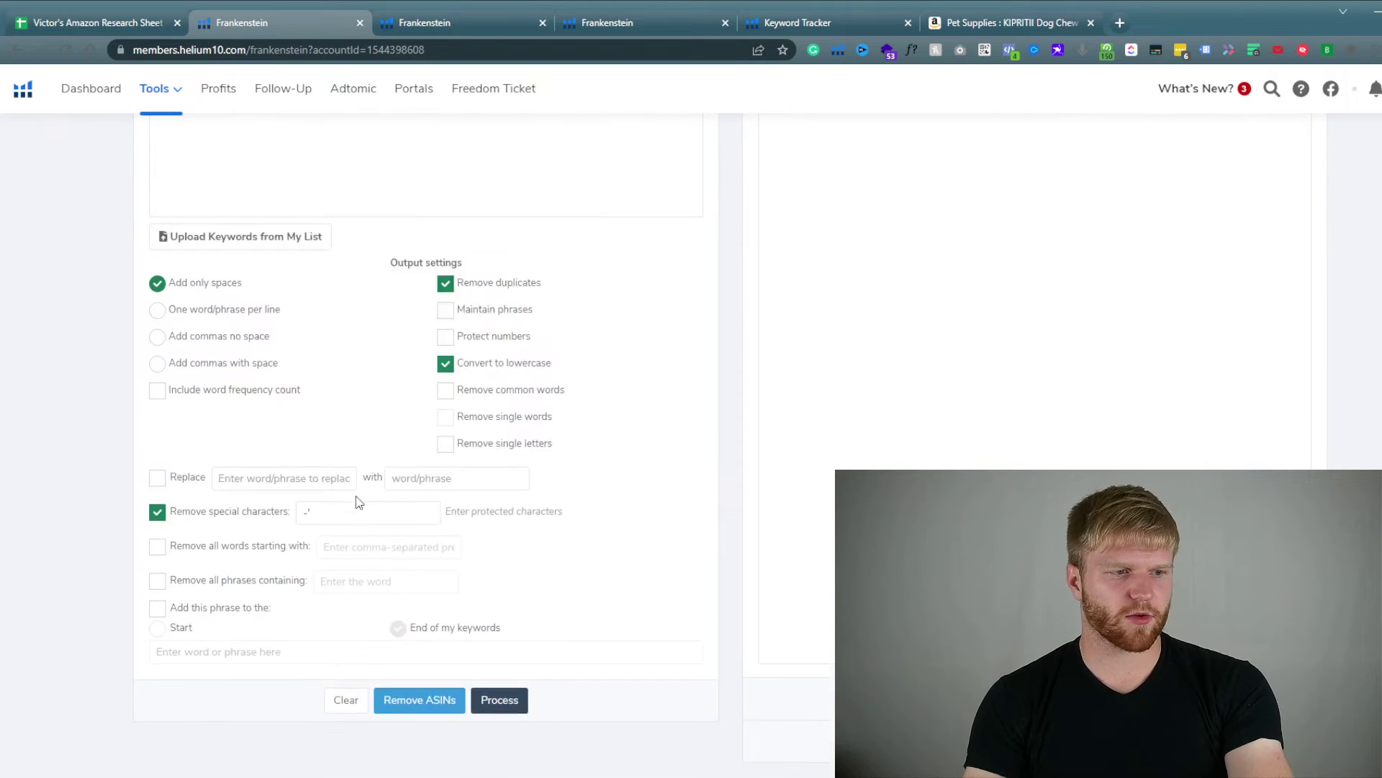
pyautogui.scroll(3, 271, 328)
pyautogui.scroll(-3, 518, 349)
pyautogui.scroll(3, 547, 415)
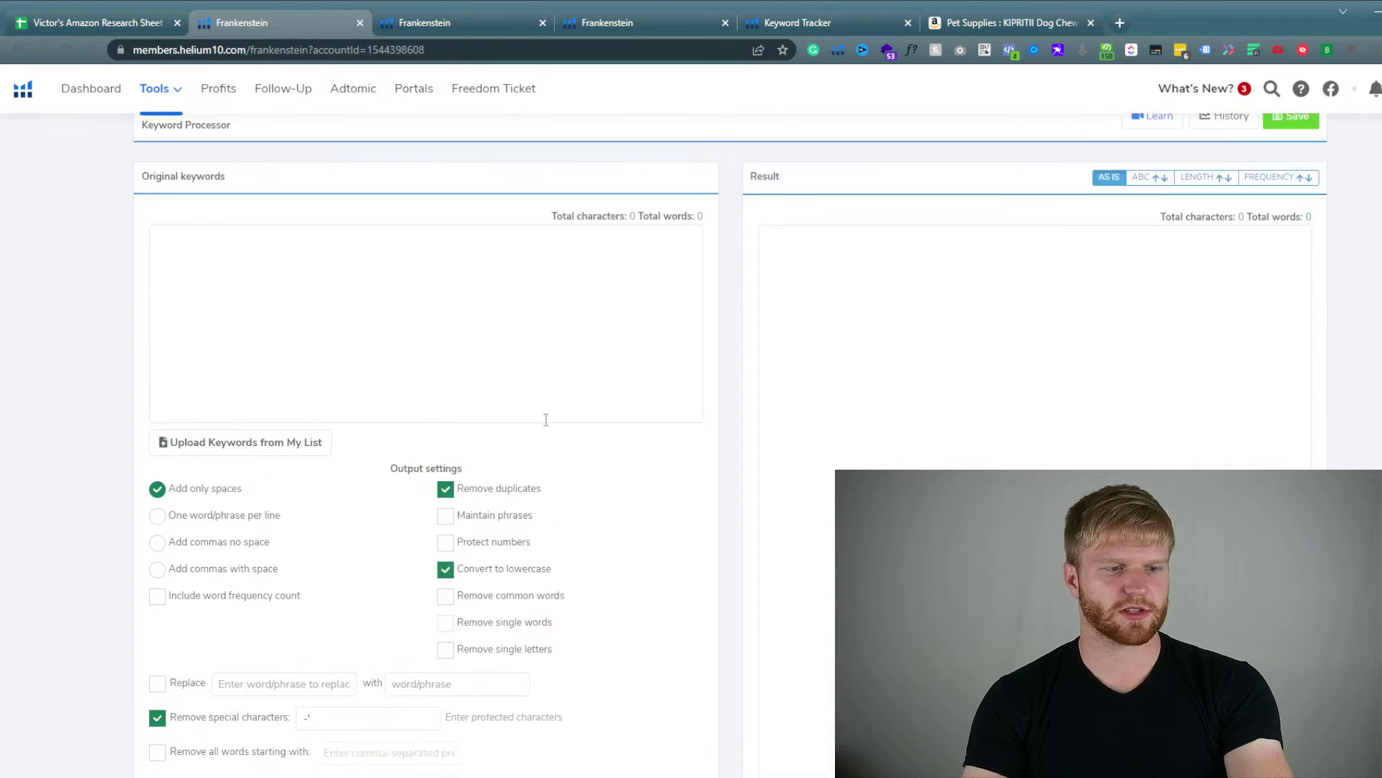
# Open the Scribbles listing optimizer and look over its phrases area and the title and bullet point fields.
pyautogui.click(162, 102)
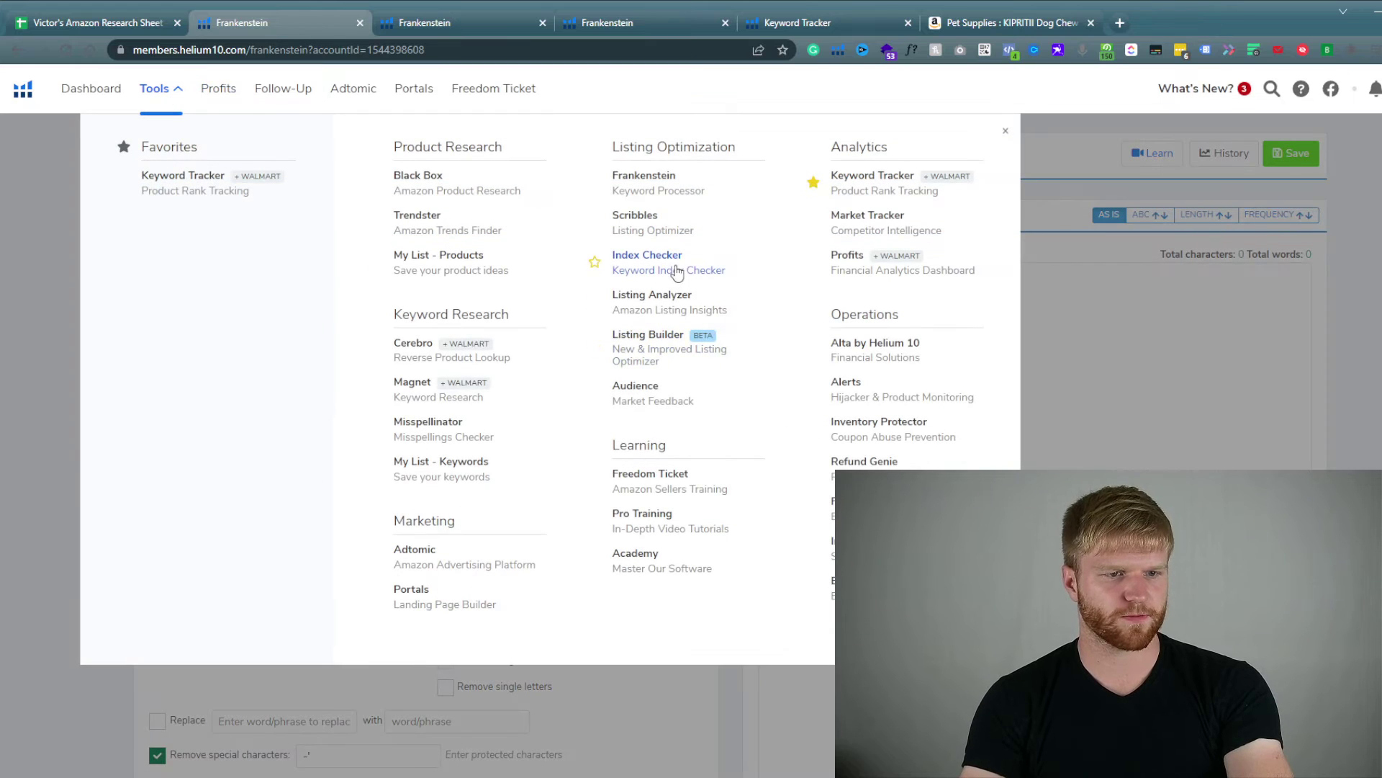
pyautogui.click(648, 230)
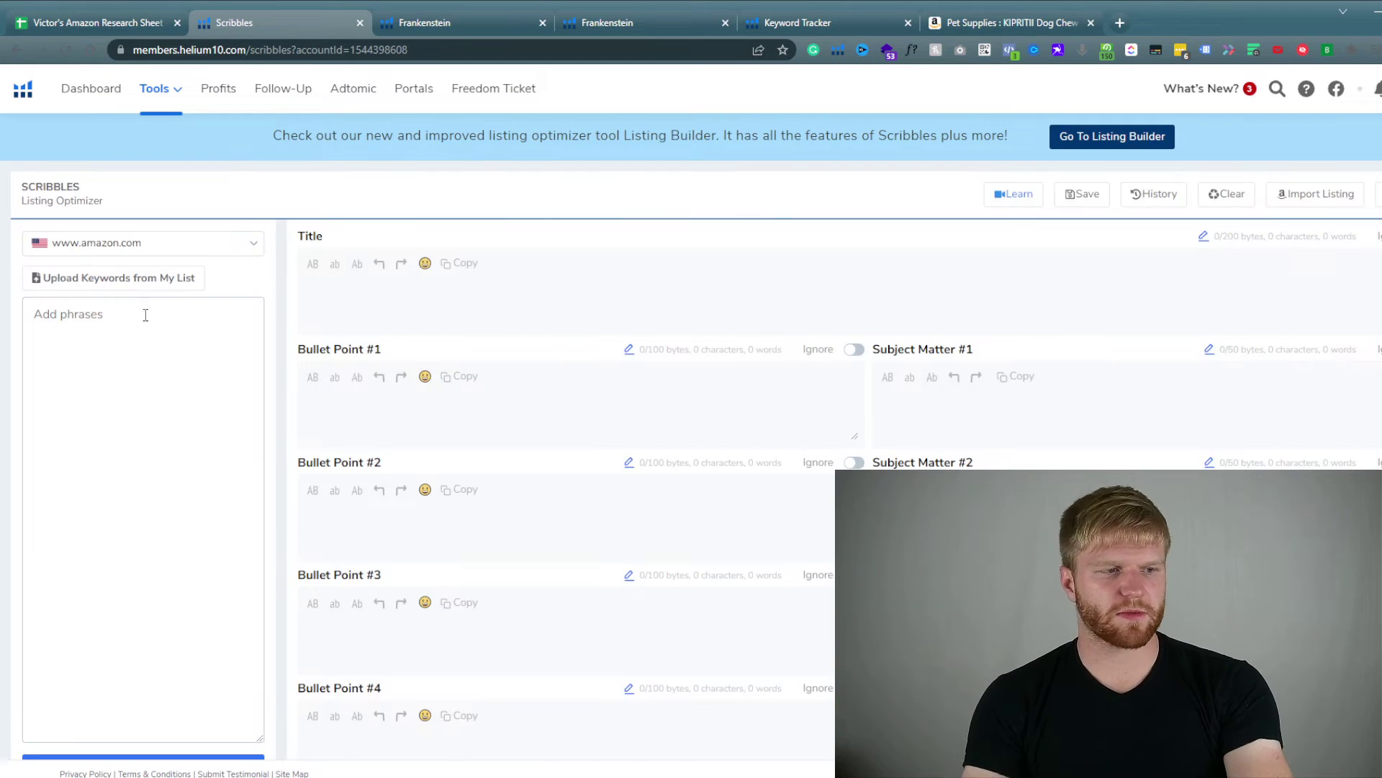
pyautogui.click(141, 315)
pyautogui.scroll(-2, 140, 320)
pyautogui.scroll(2, 447, 346)
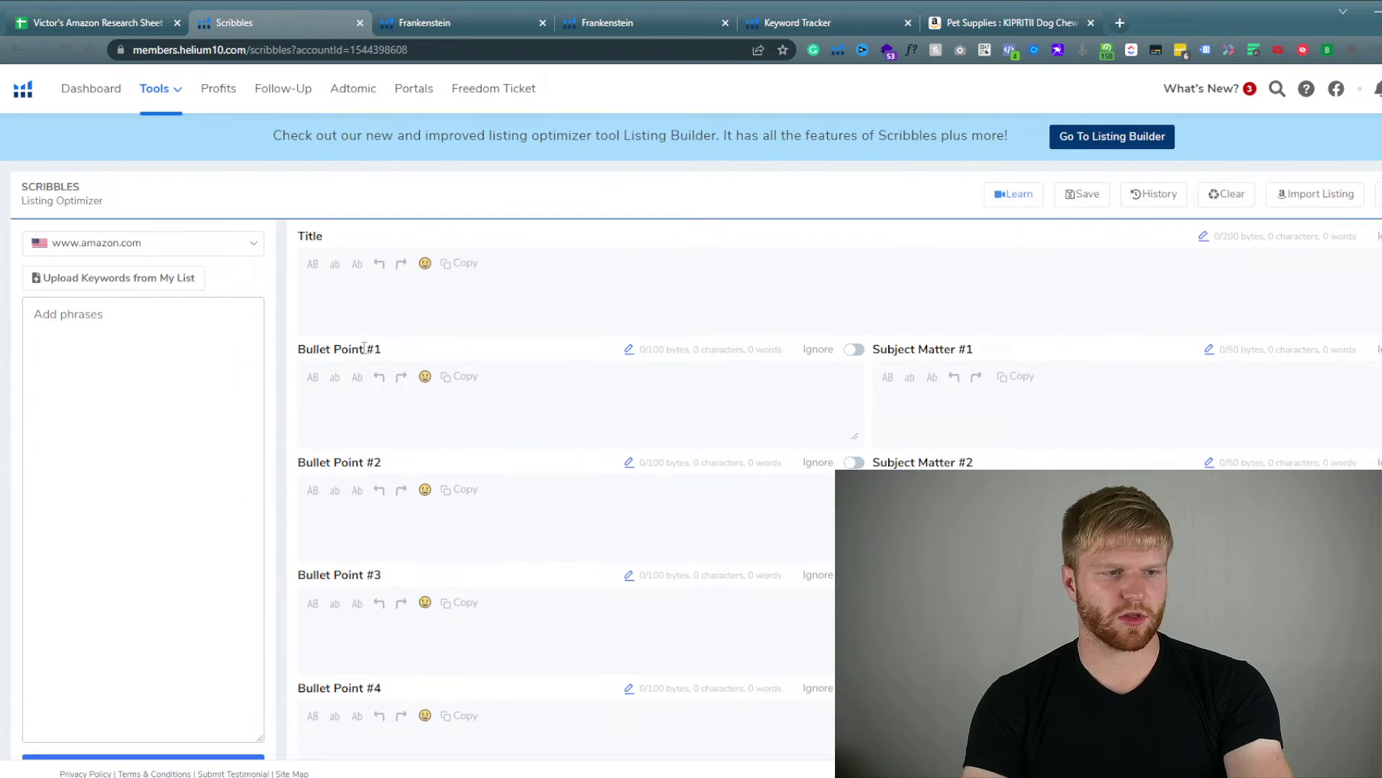
# Check the keyword results in both filled Frankenstein tabs and paste the copied single-word result into Scribbles' phrases area.
pyautogui.click(158, 333)
pyautogui.click(432, 25)
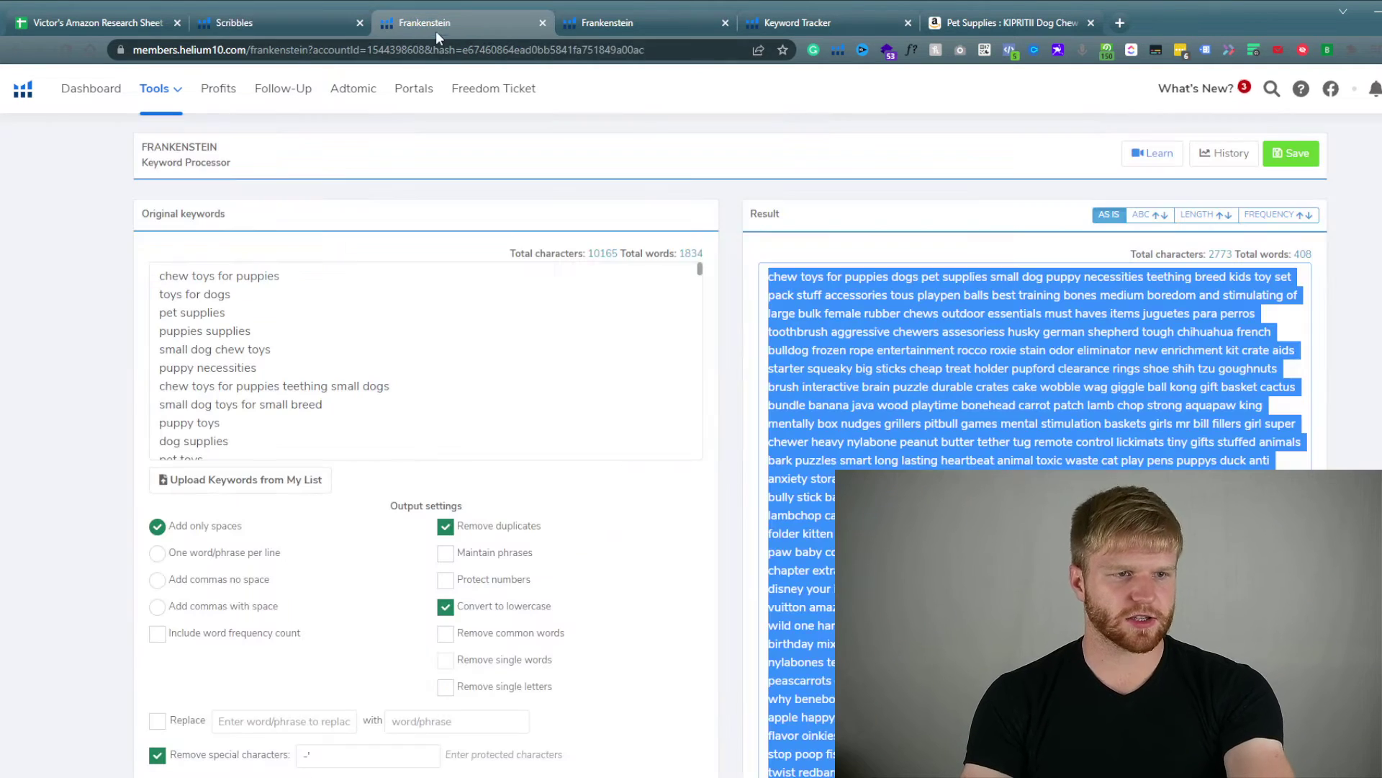
pyautogui.click(677, 22)
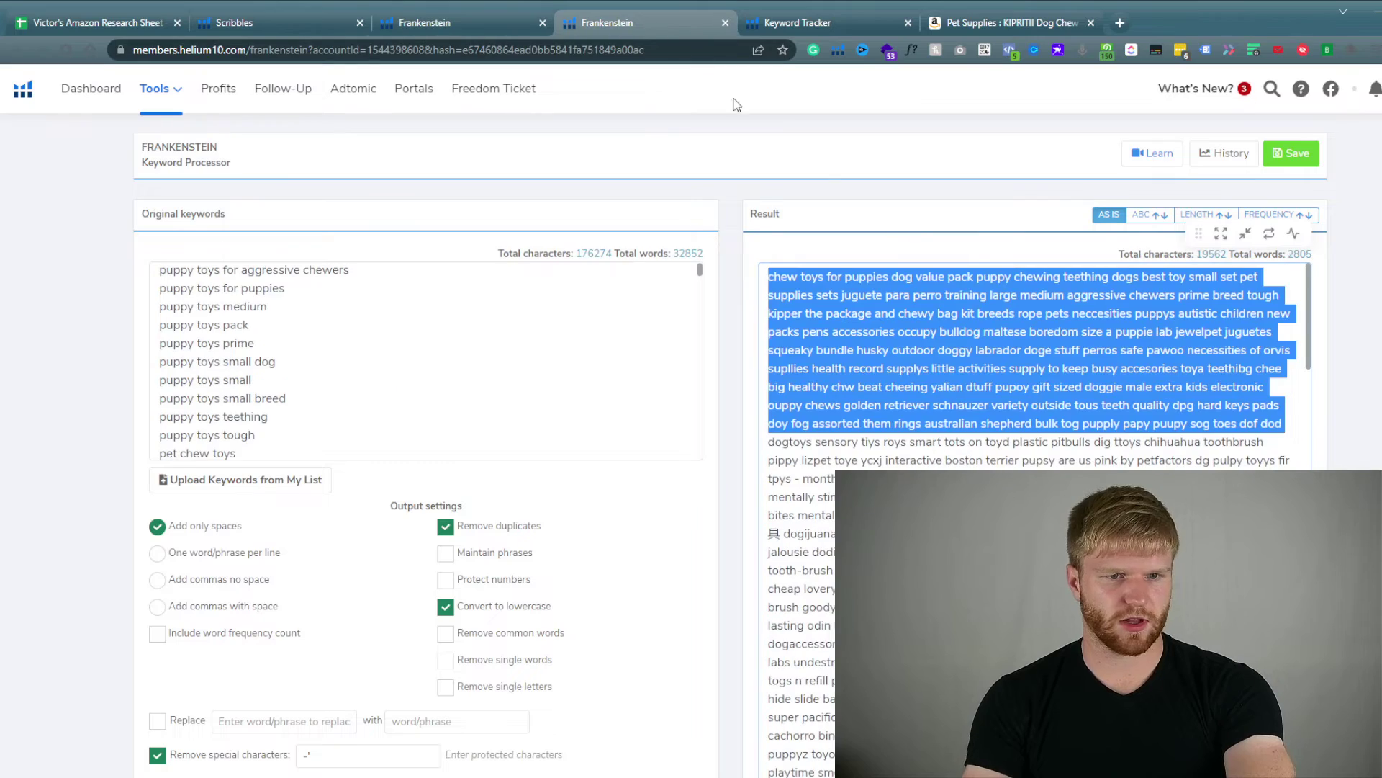
pyautogui.scroll(-11, 929, 396)
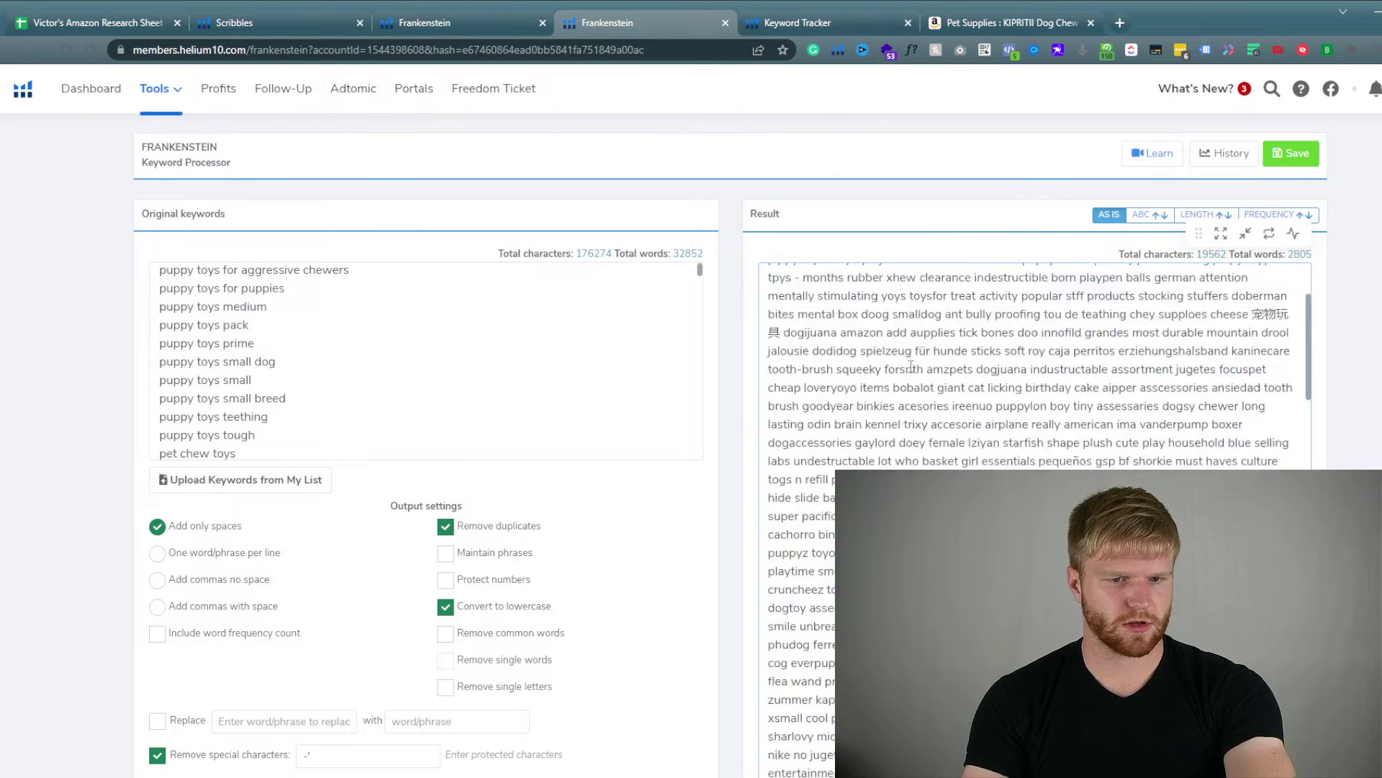
pyautogui.click(483, 23)
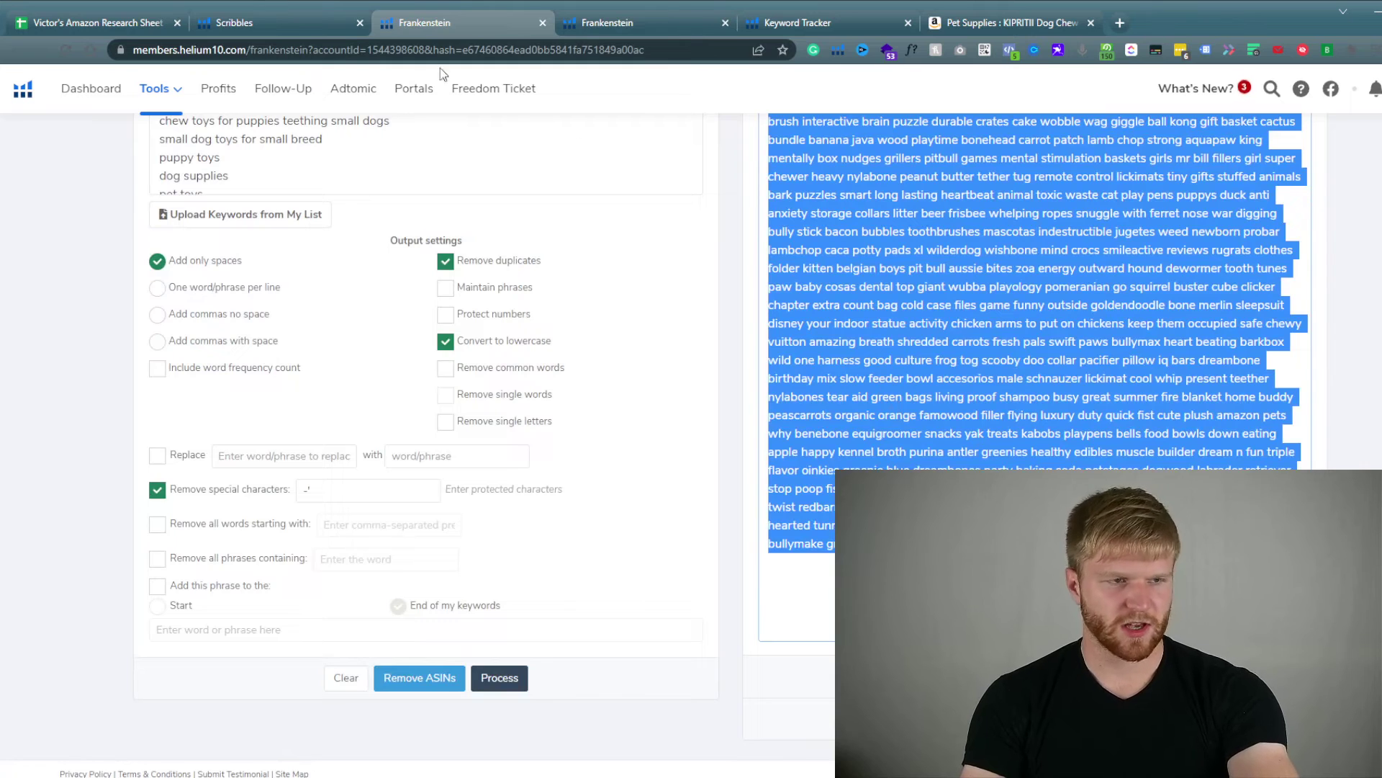
pyautogui.click(270, 22)
pyautogui.click(43, 348)
pyautogui.hotkey('ctrl', 'v')
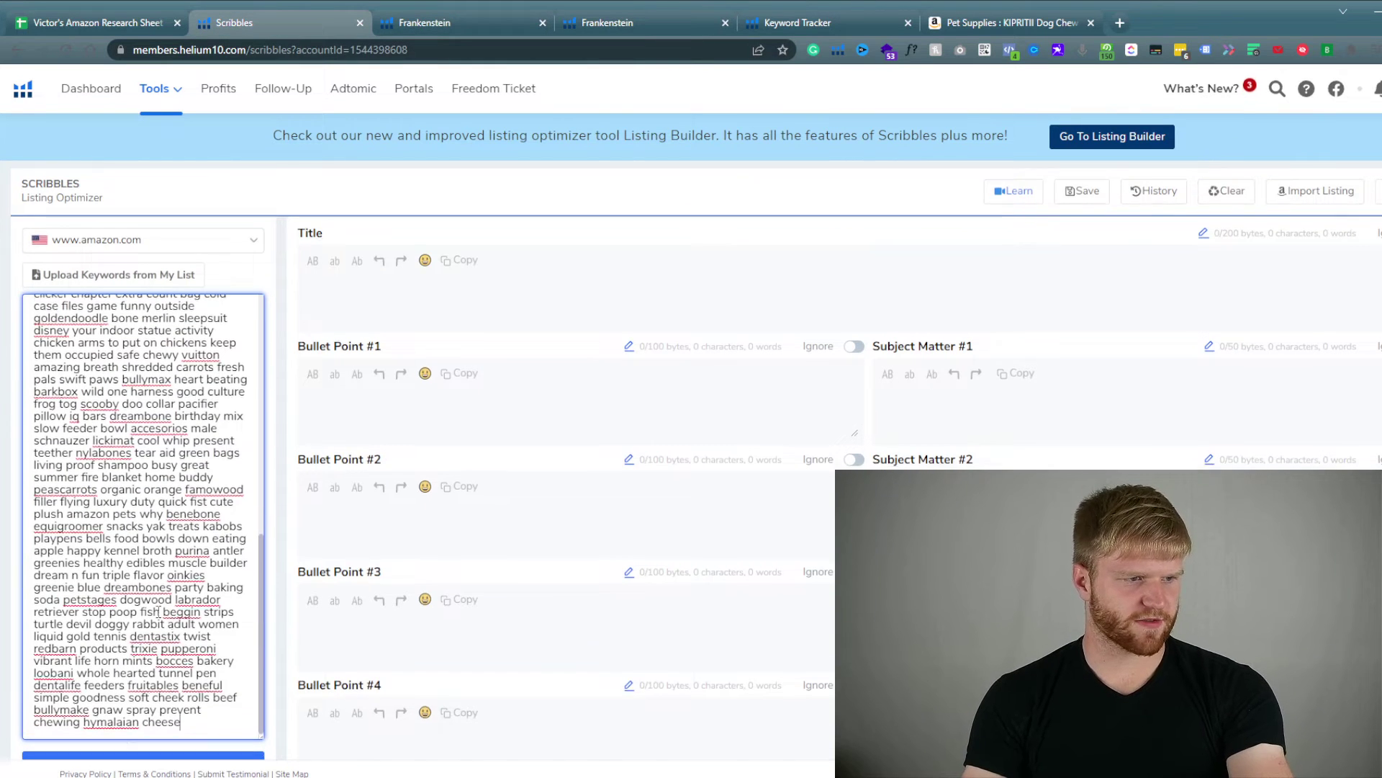
pyautogui.scroll(-4, 145, 747)
pyautogui.scroll(4, 358, 536)
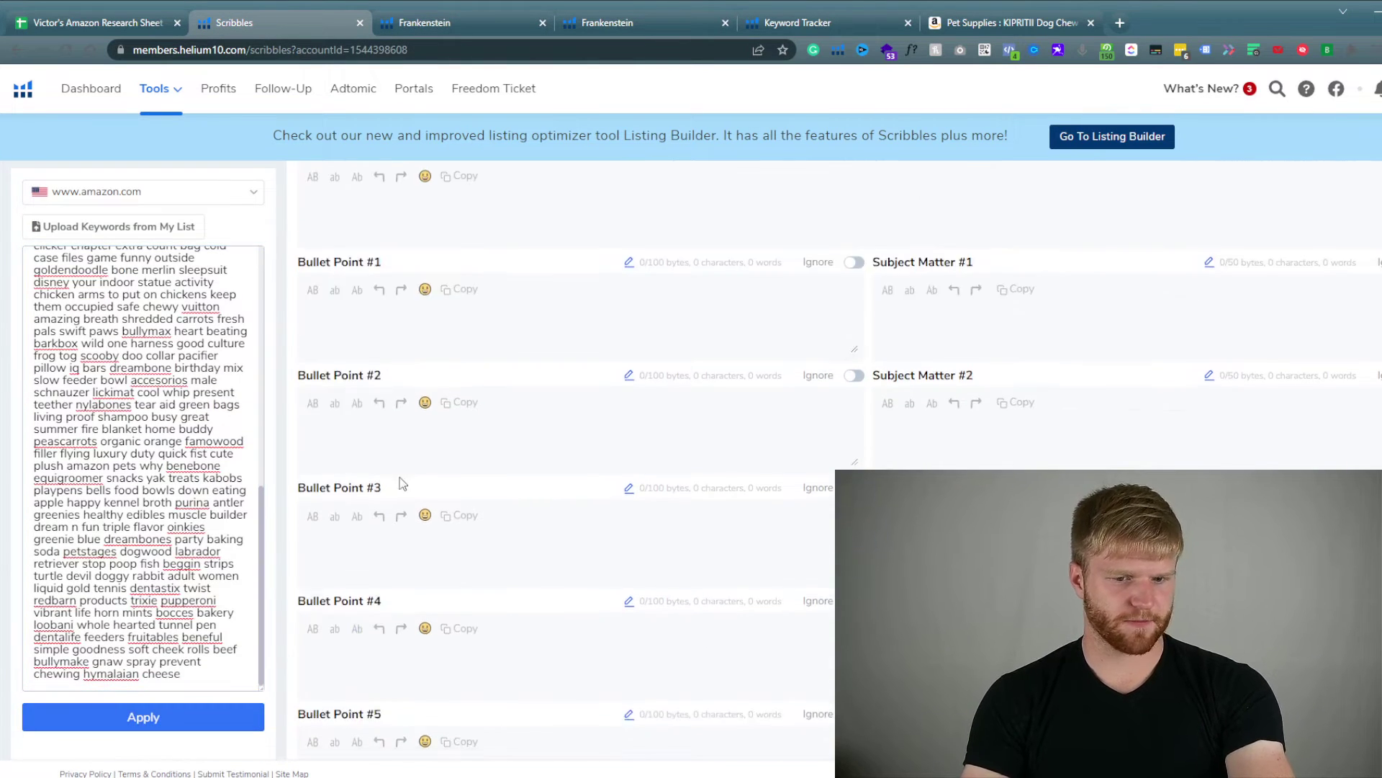
pyautogui.scroll(10, 142, 504)
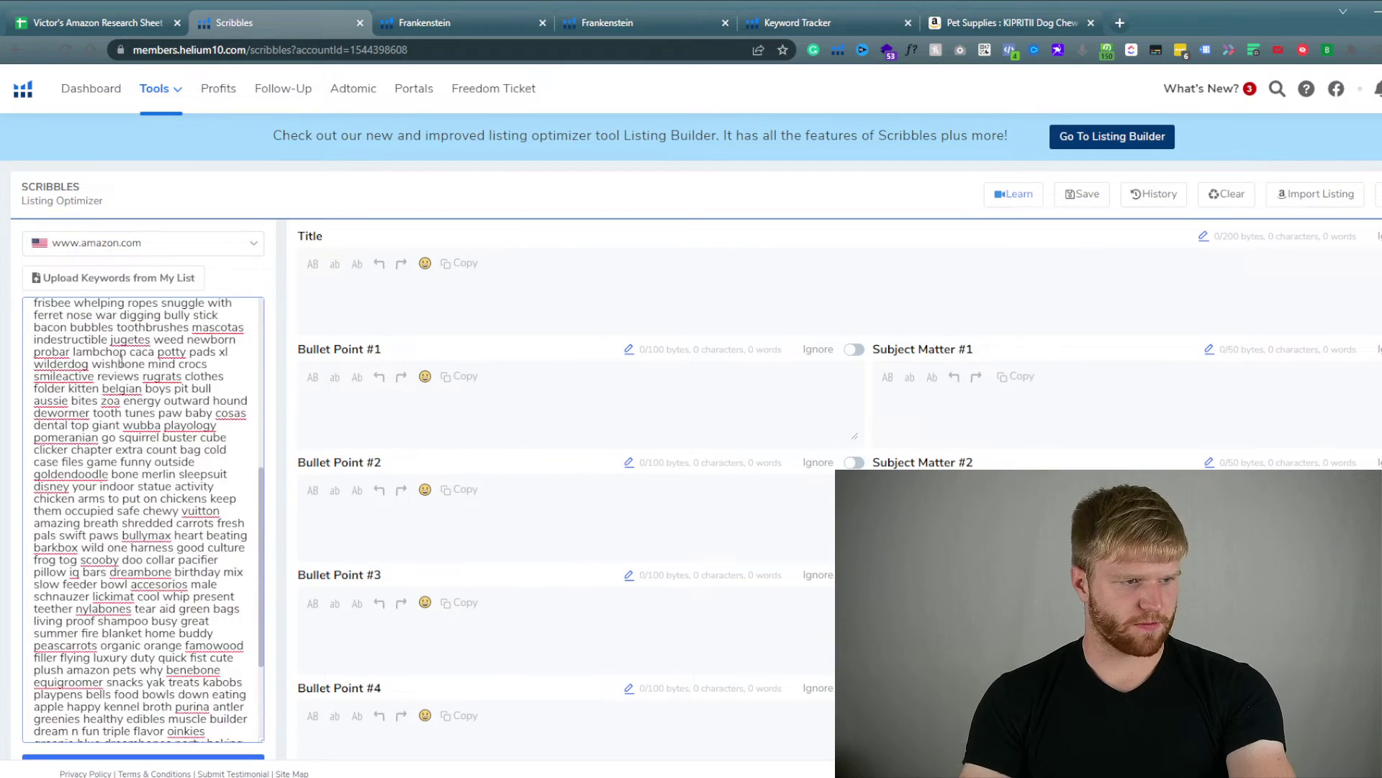
# Replace the phrases in Scribbles with the whole original keywords list from the first filled Frankenstein tab and apply them.
pyautogui.click(432, 49)
pyautogui.click(448, 28)
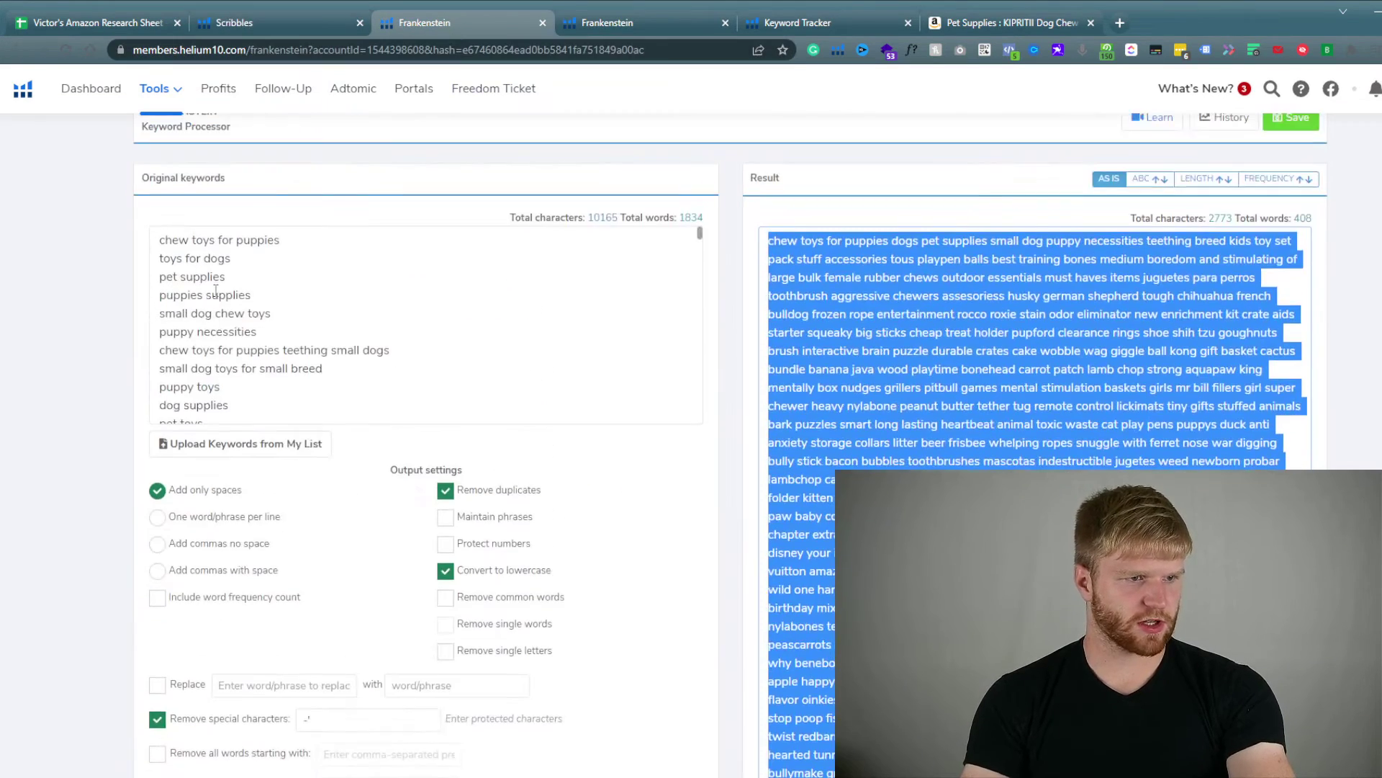
pyautogui.click(305, 416)
pyautogui.hotkey('ctrl', 'a')
pyautogui.hotkey('ctrl', 'c')
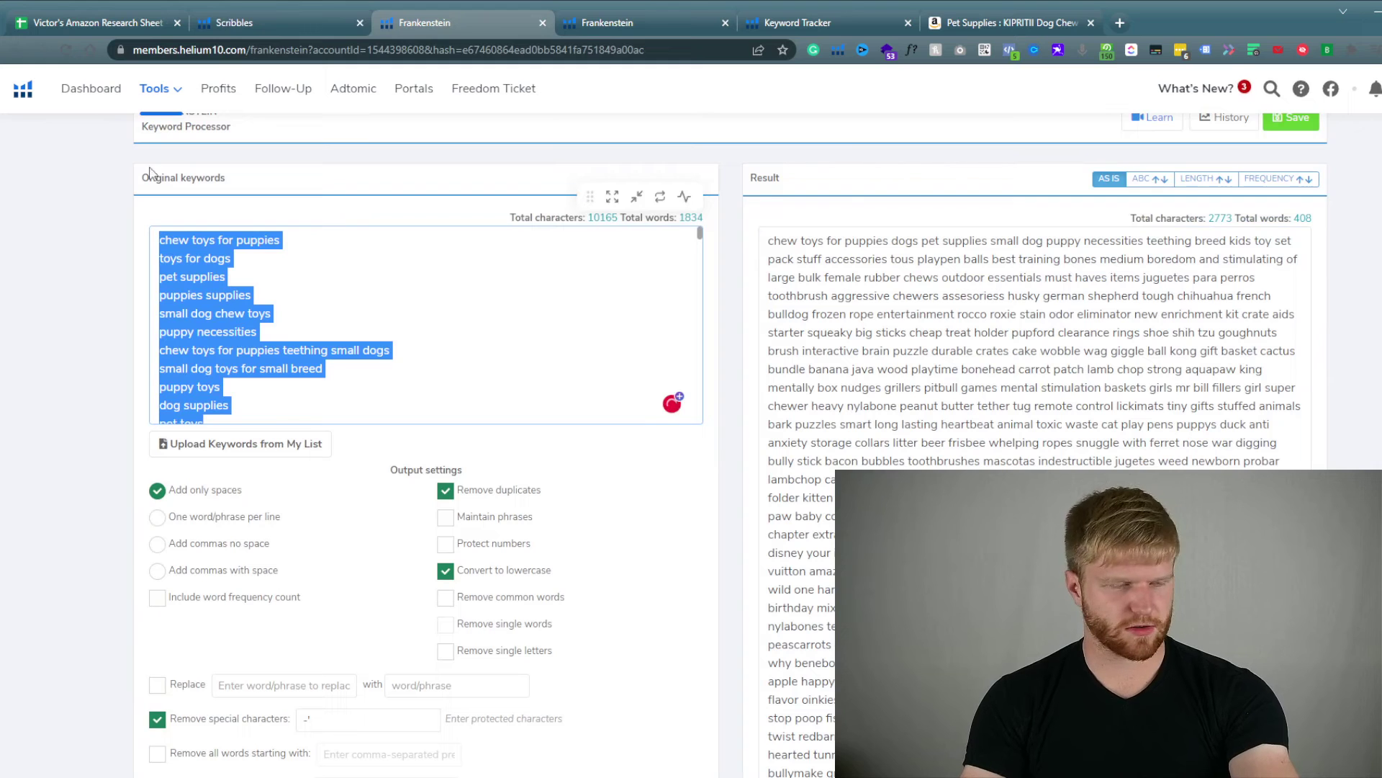
pyautogui.click(322, 13)
pyautogui.click(180, 380)
pyautogui.hotkey('ctrl', 'a')
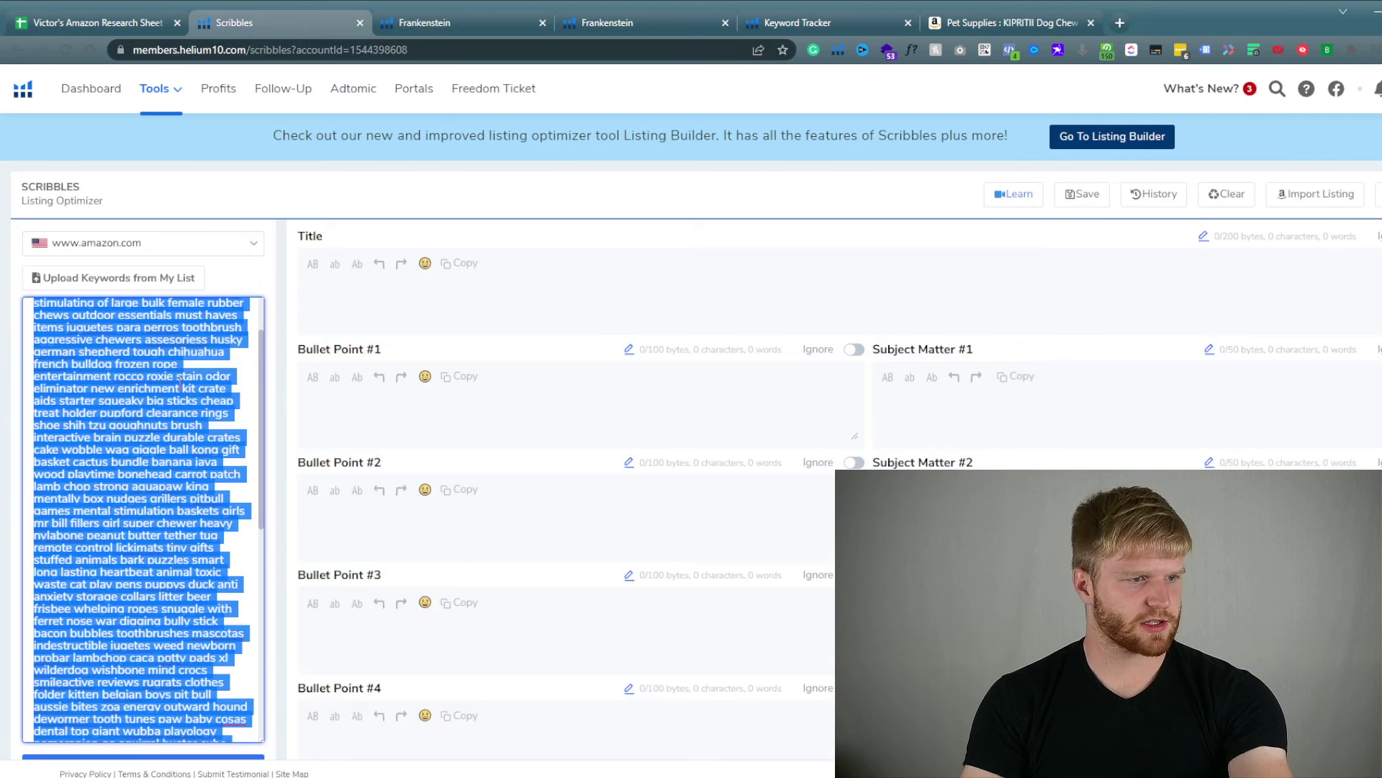
pyautogui.hotkey('ctrl', 'v')
pyautogui.scroll(-3, 141, 691)
pyautogui.click(169, 722)
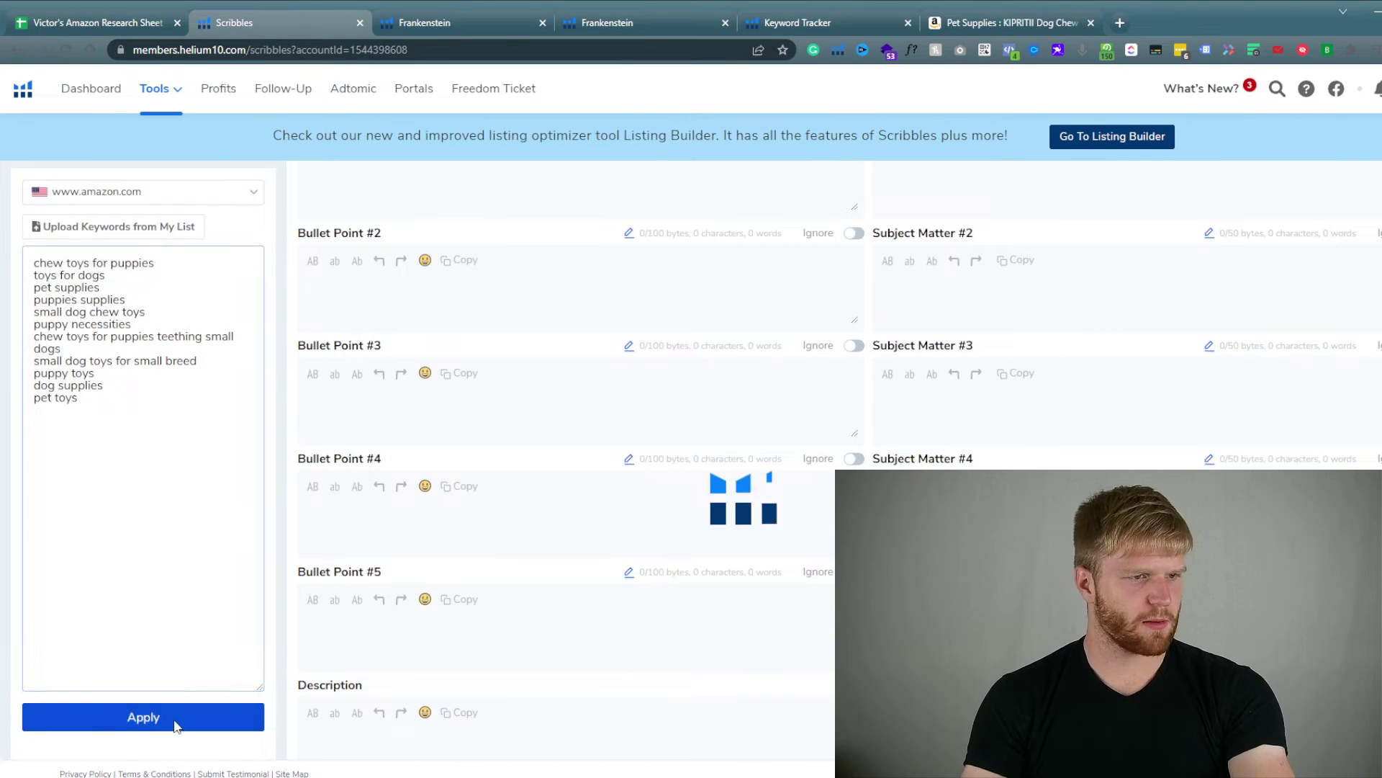
pyautogui.scroll(3, 106, 282)
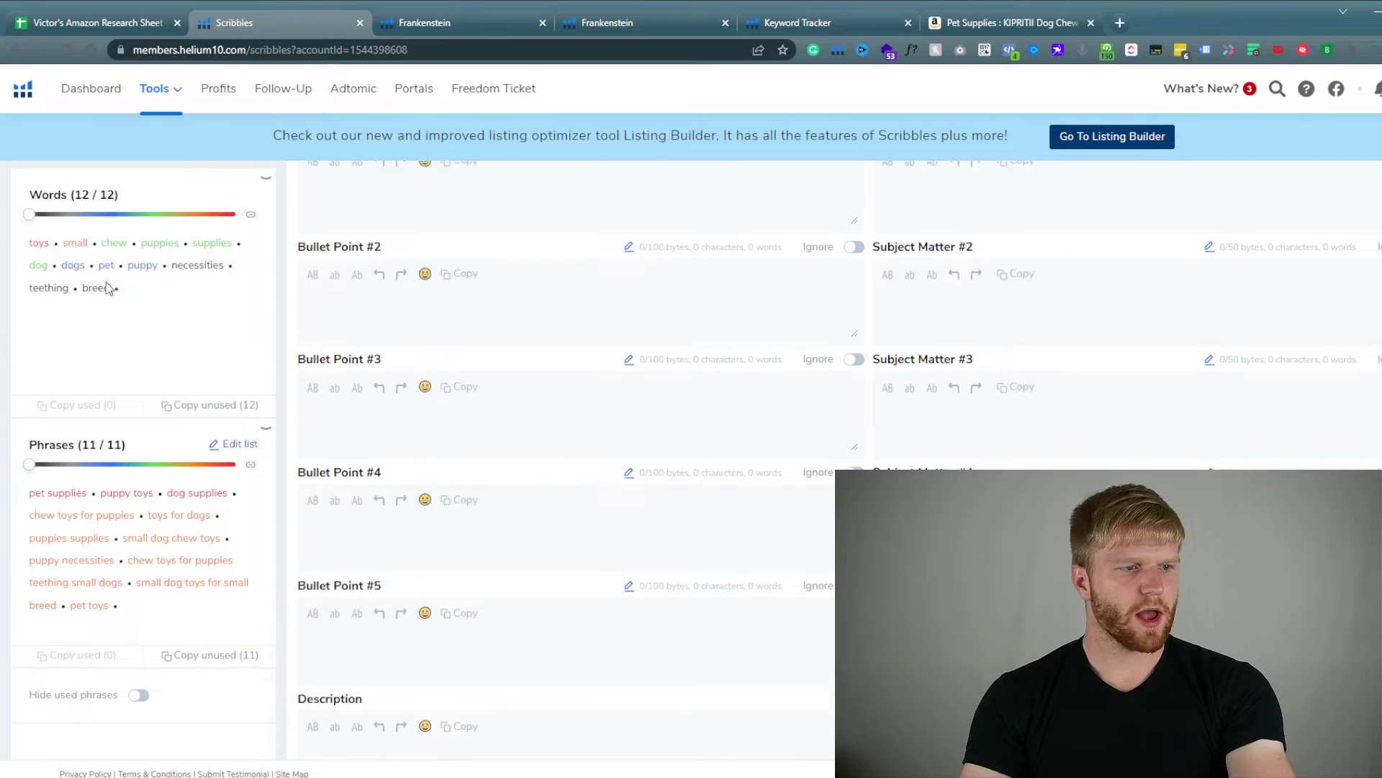
# Write the listing title "Dog Toys Small Chew Puppies" in Scribbles using words from the keyword list.
pyautogui.click(405, 295)
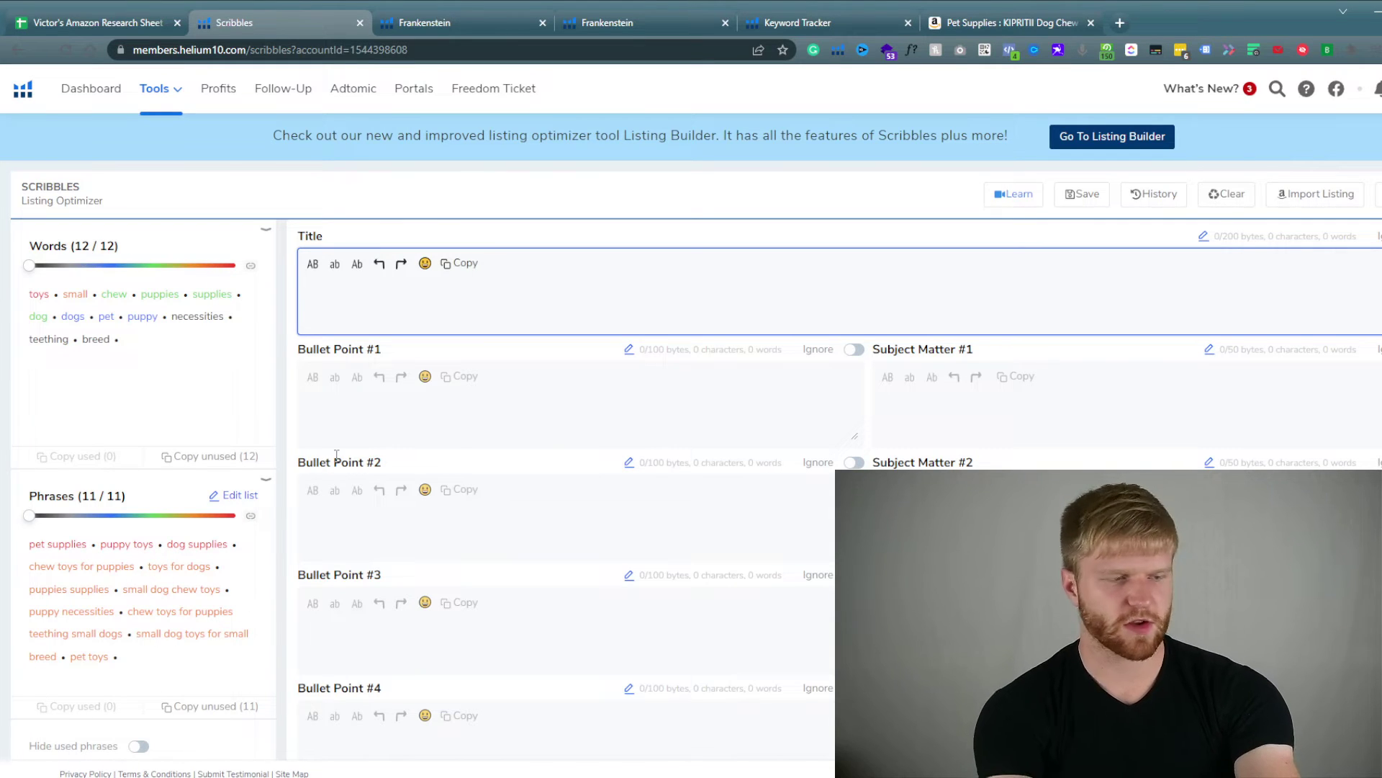
pyautogui.write('D')
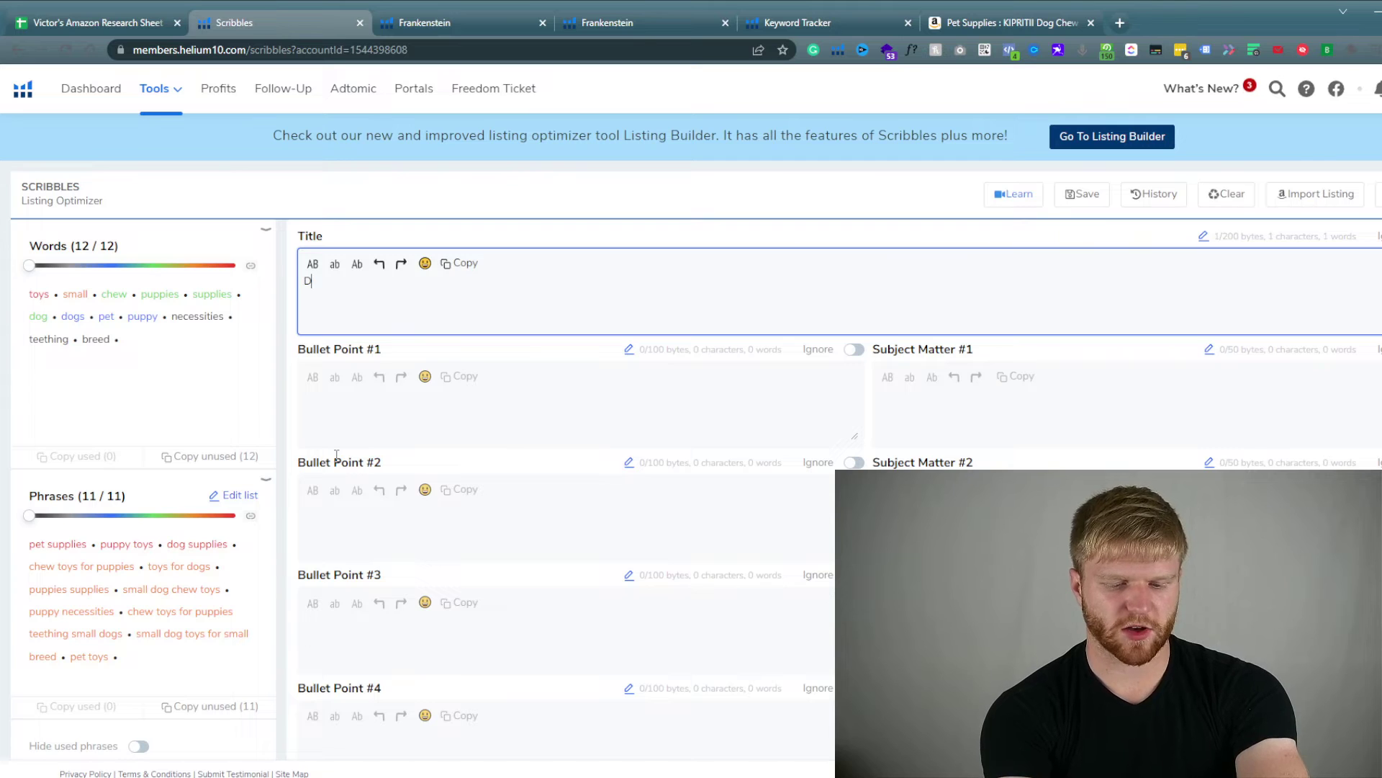
pyautogui.write('og T')
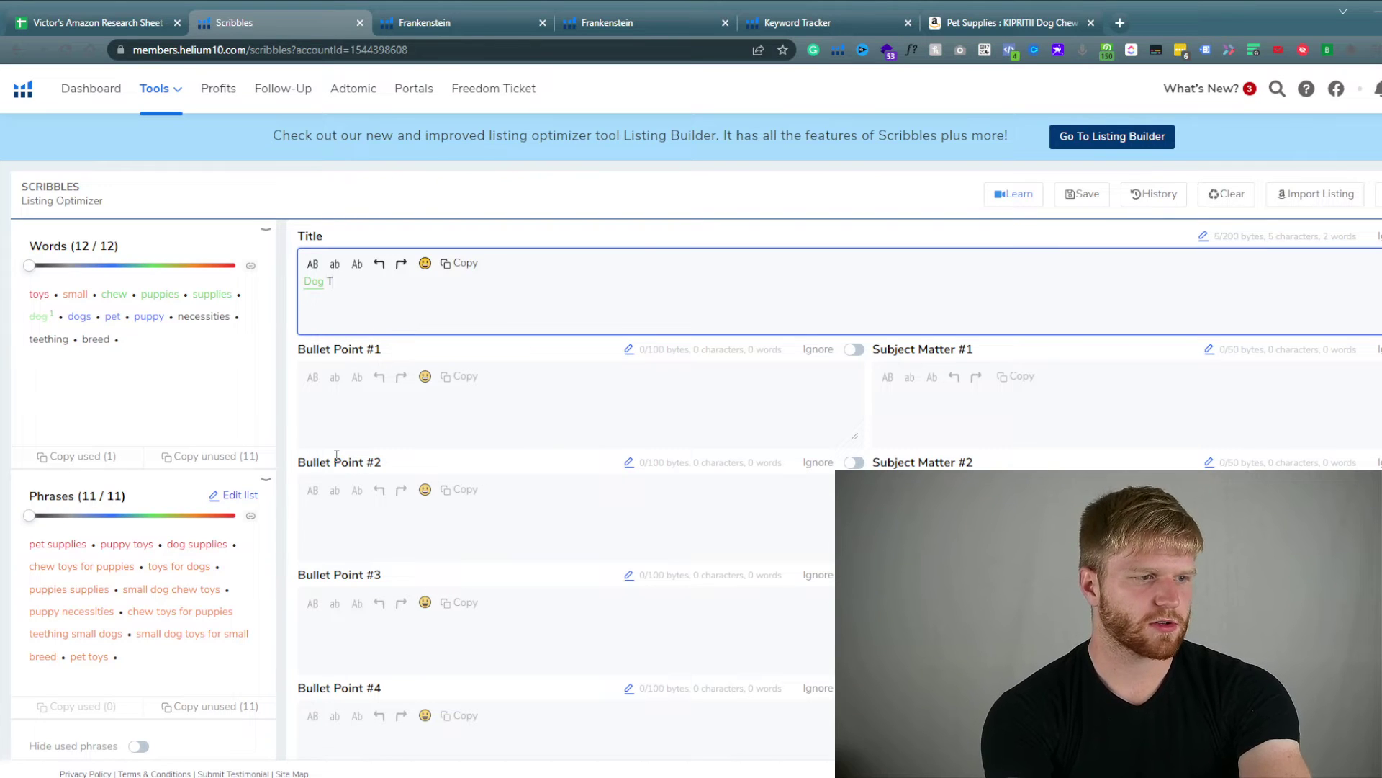
pyautogui.write('oys ')
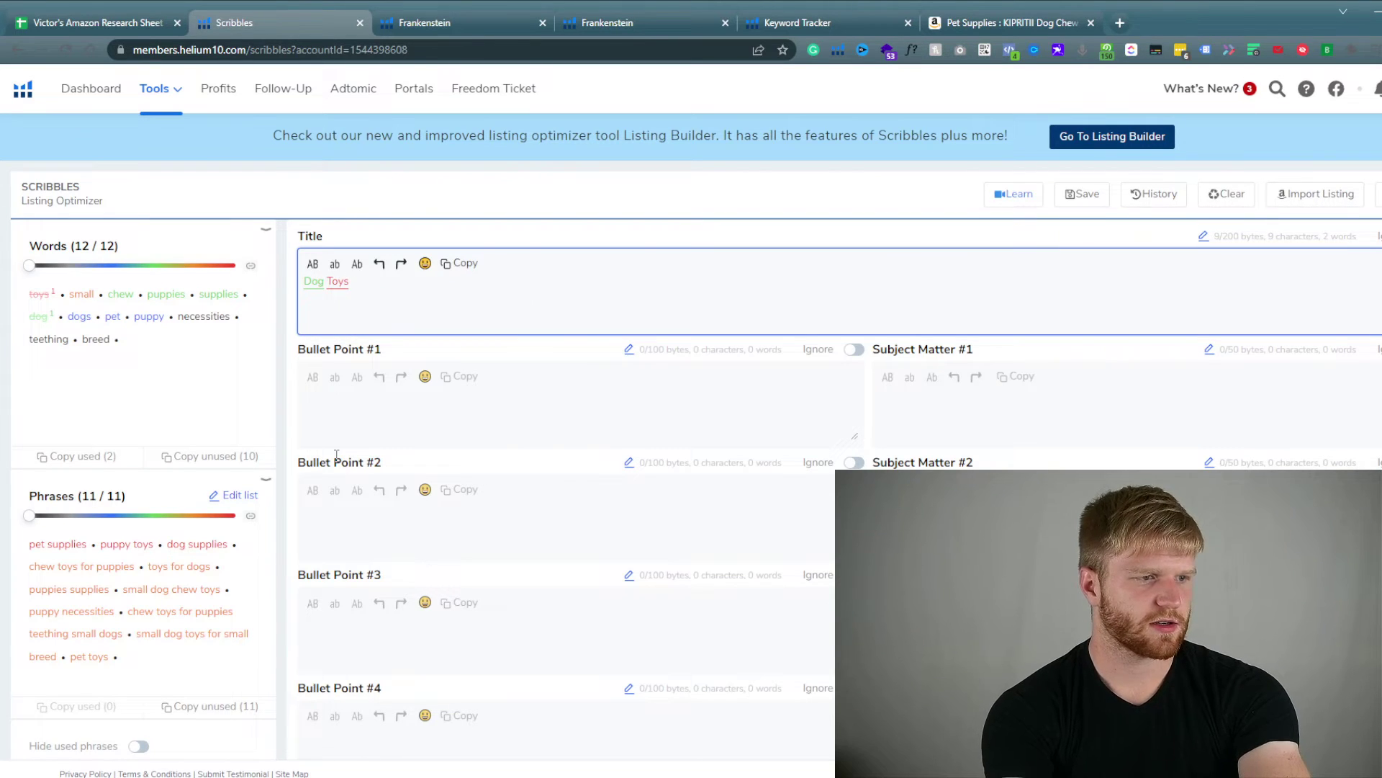
pyautogui.write('small ')
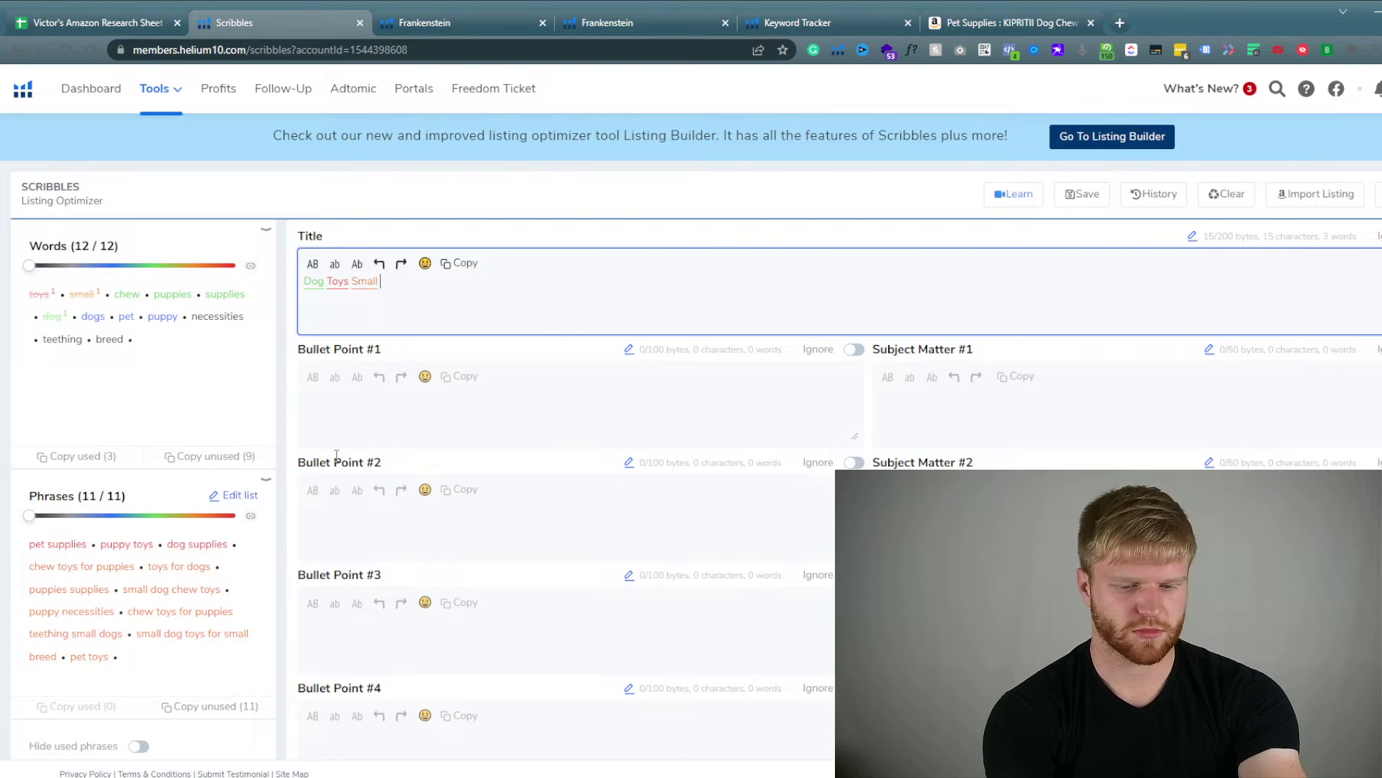
pyautogui.write('Chewa')
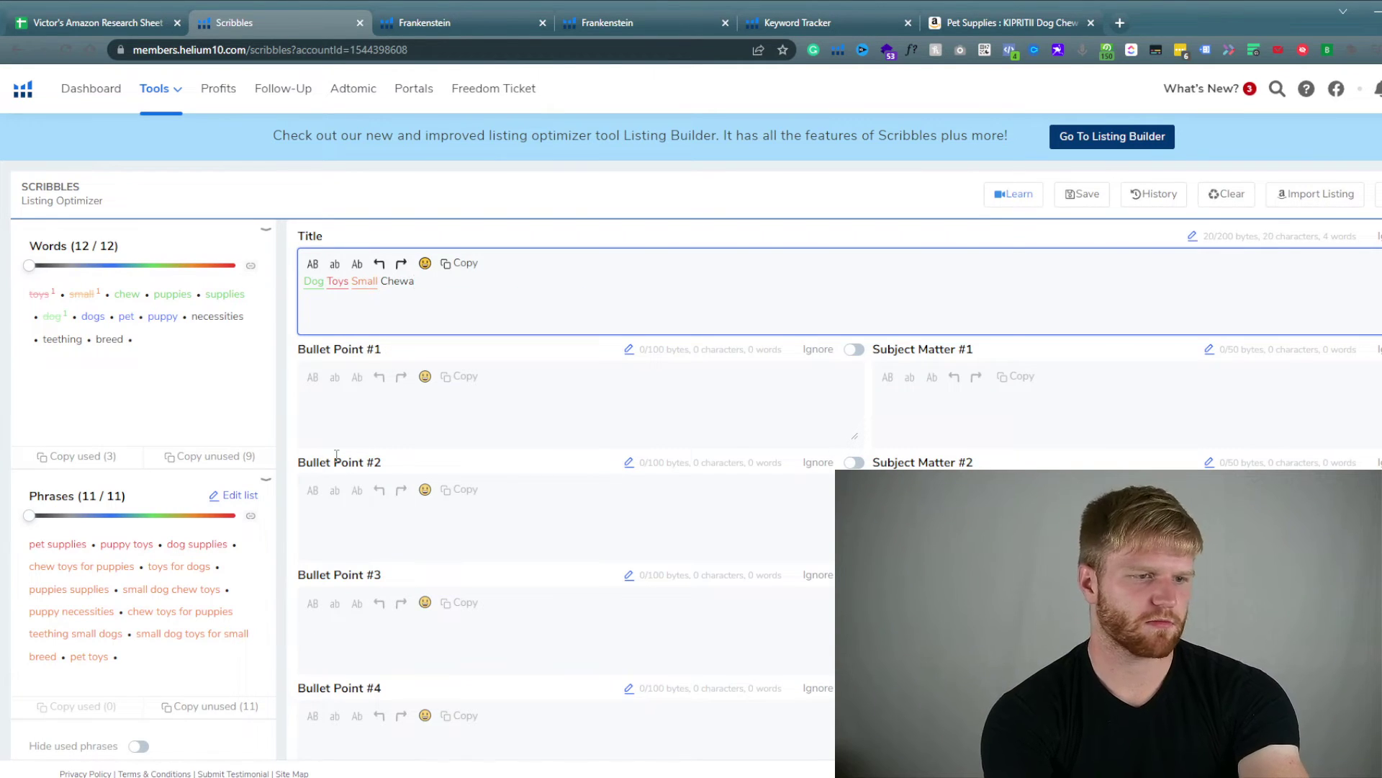
pyautogui.press('BackSpace')
pyautogui.write('Pu')
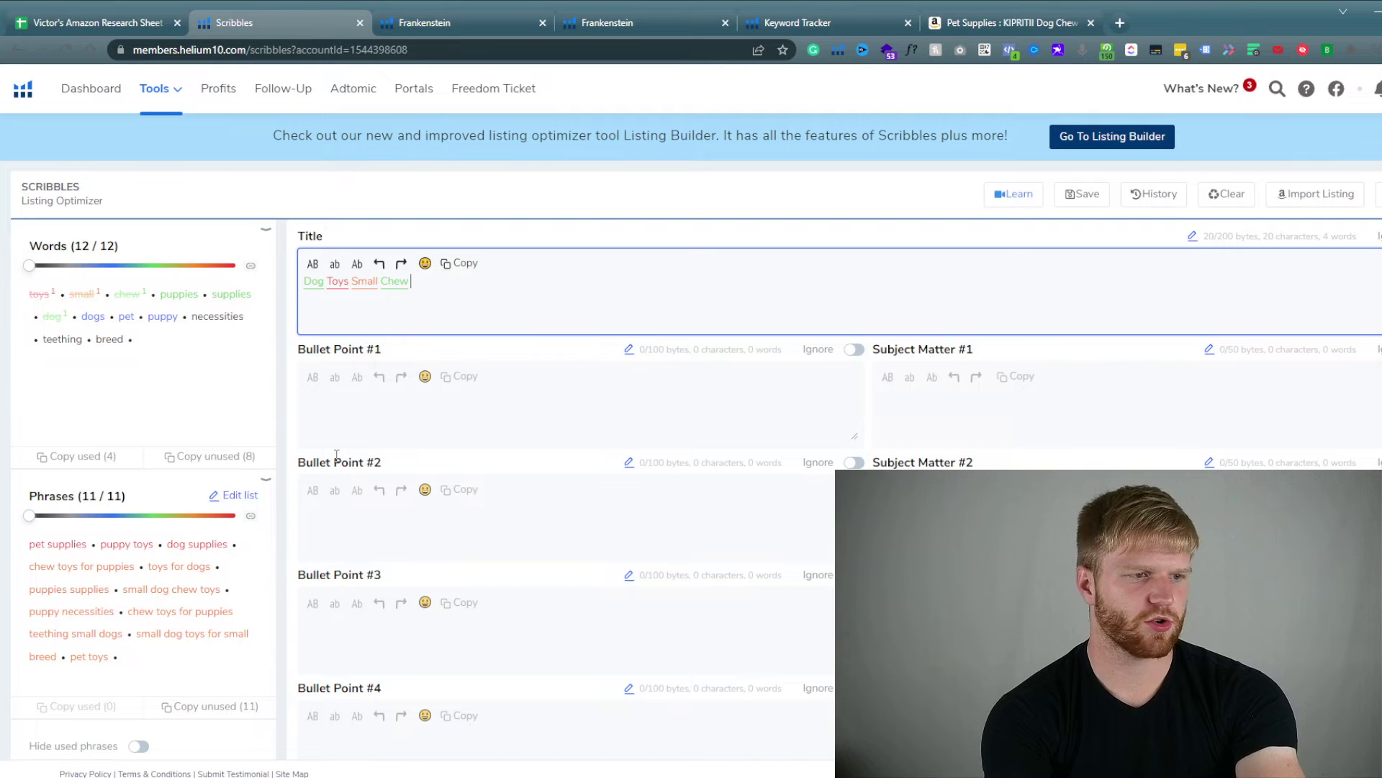
pyautogui.write('ppies')
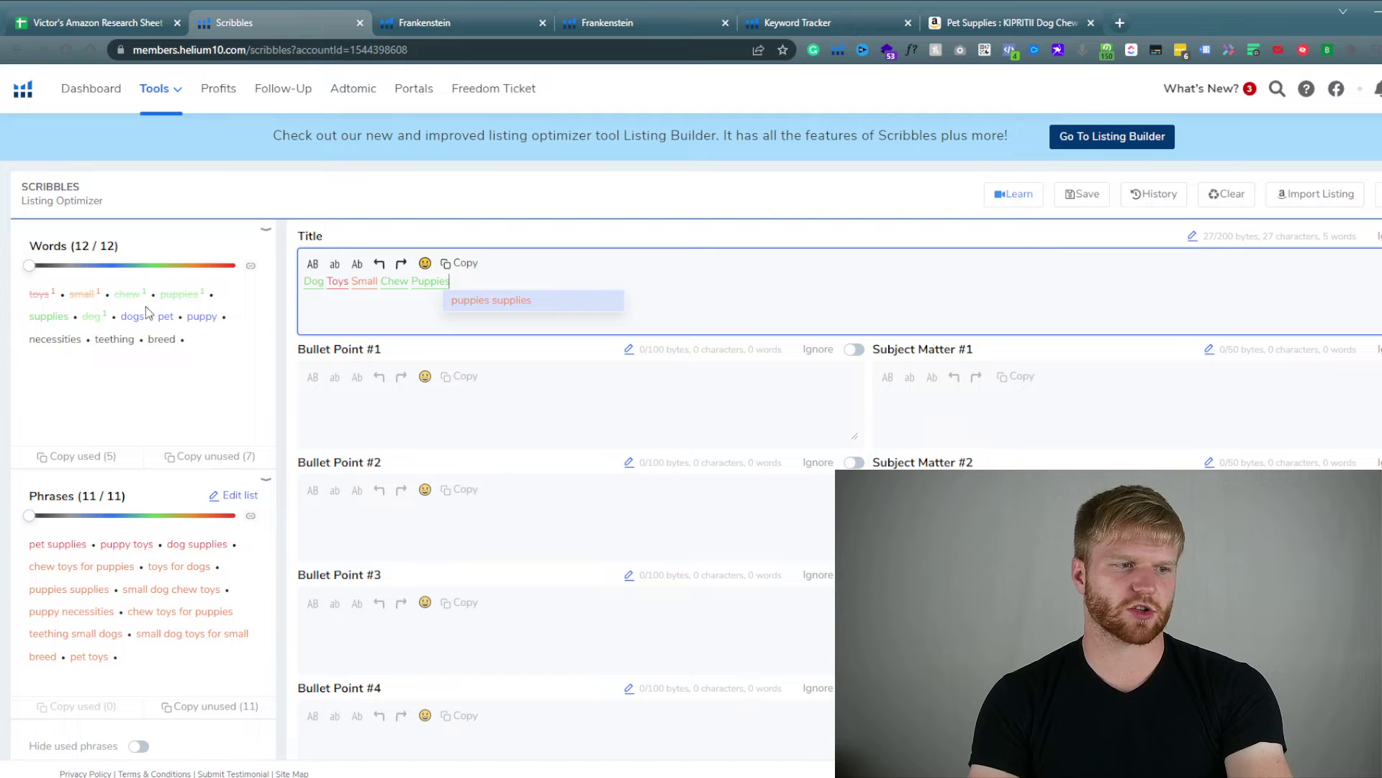
pyautogui.click(154, 382)
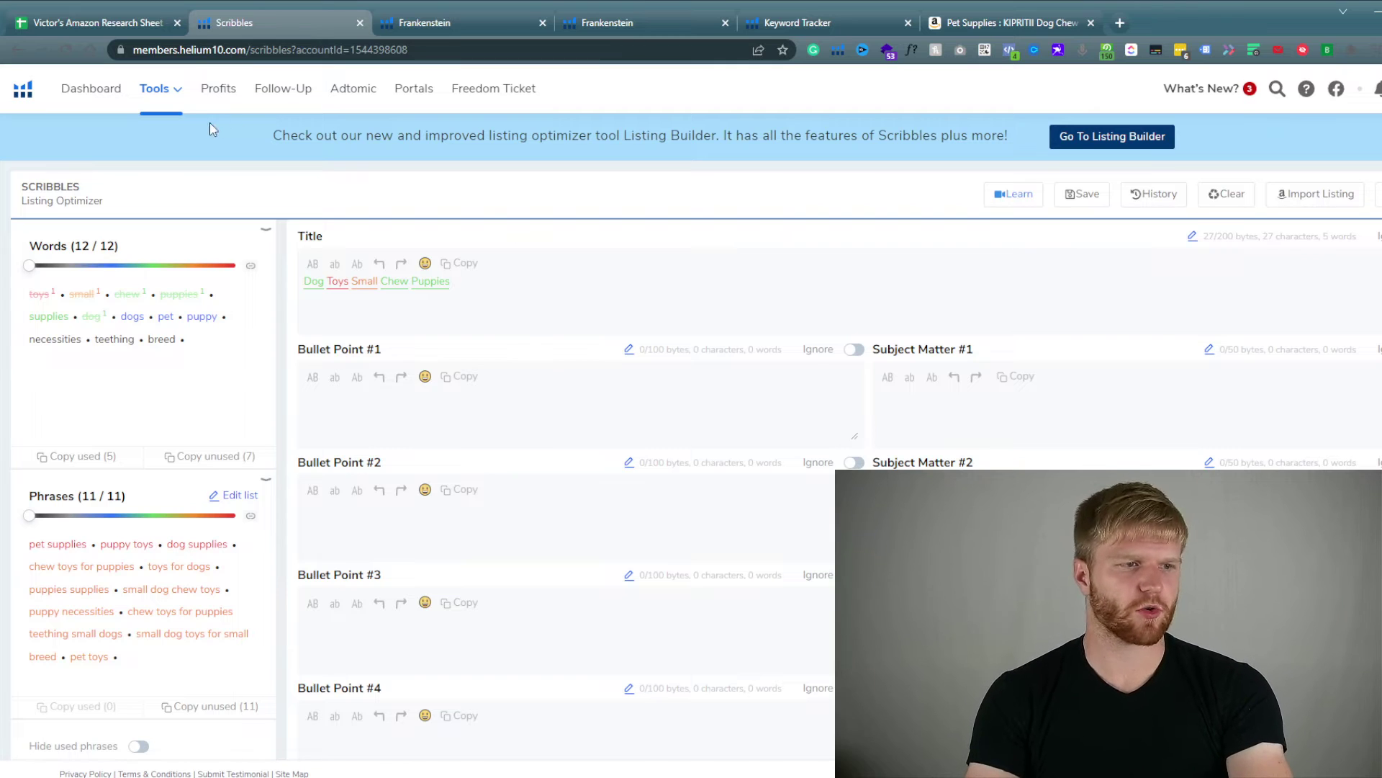
pyautogui.click(411, 416)
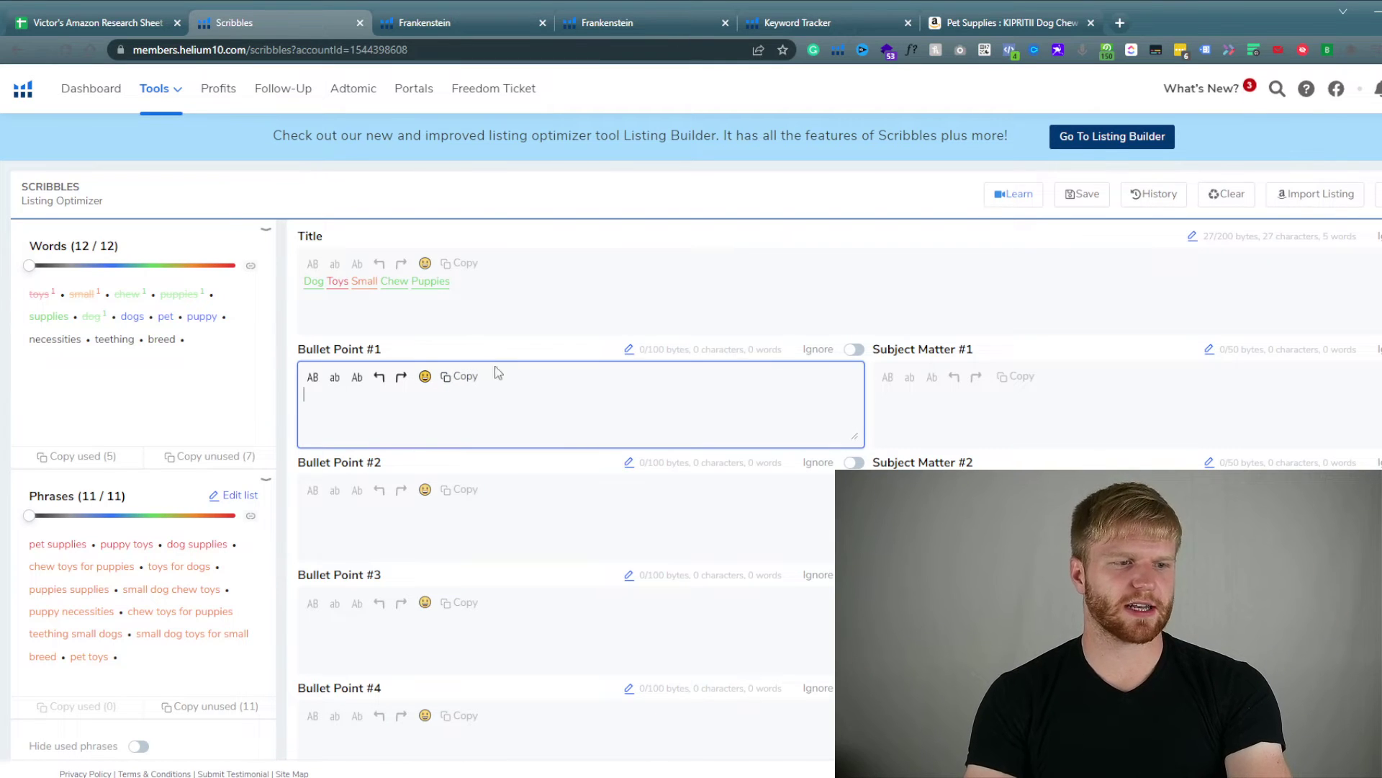
pyautogui.click(491, 317)
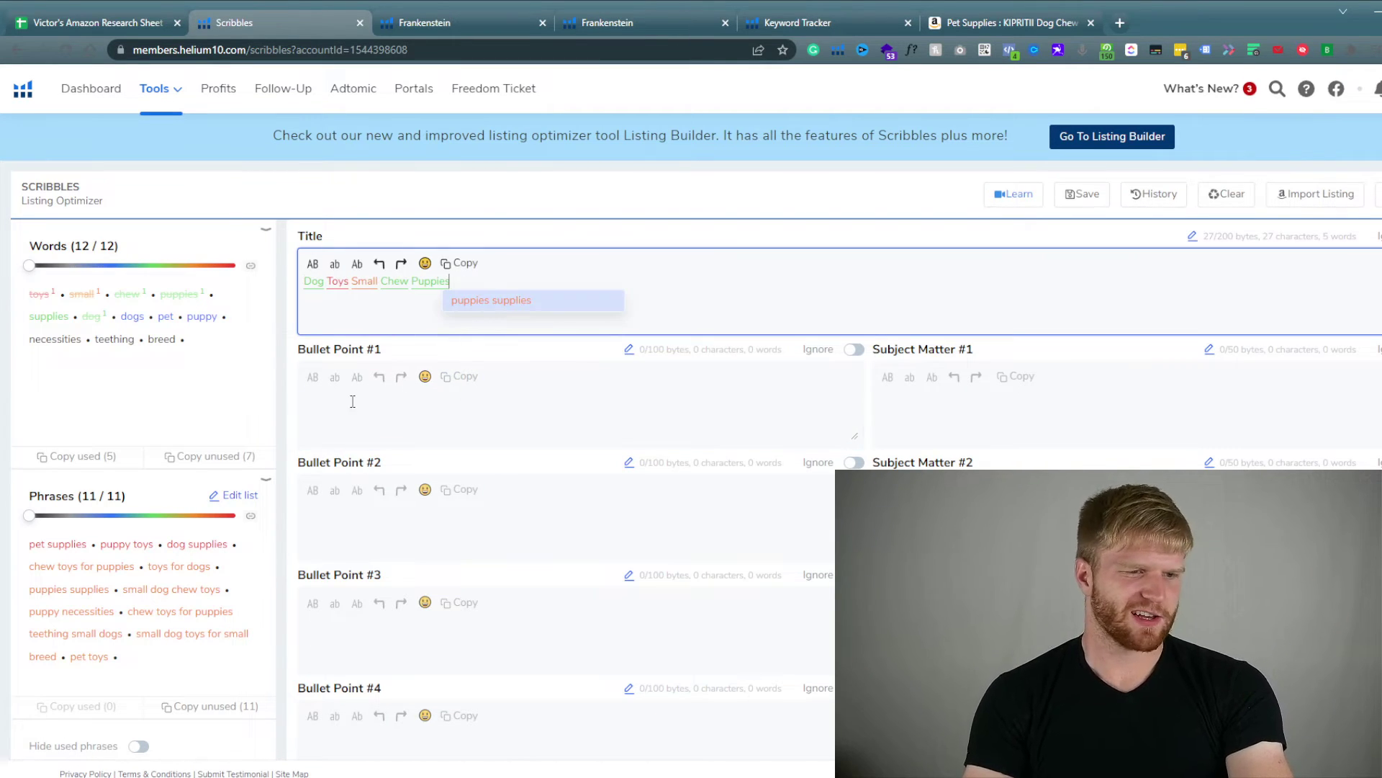
pyautogui.click(353, 401)
pyautogui.click(501, 276)
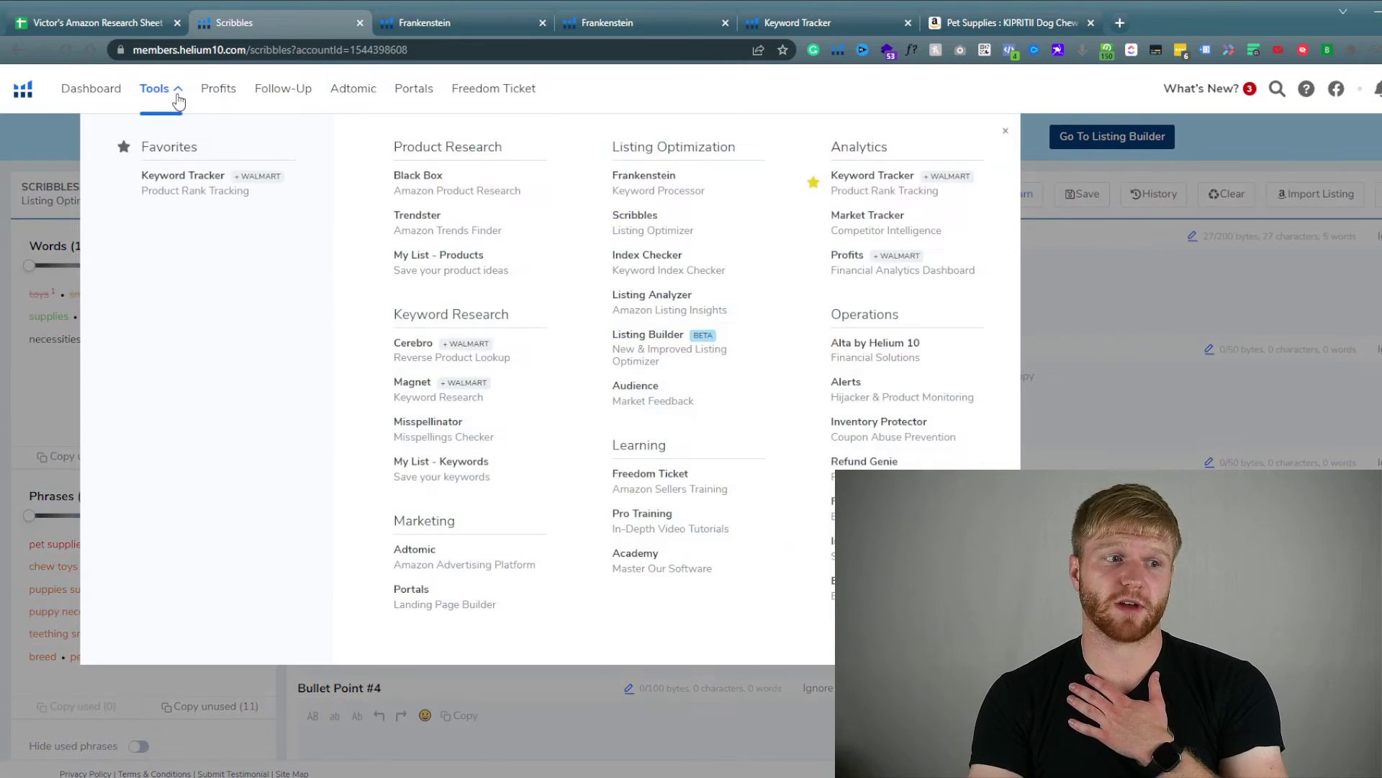
# Open the Index Checker keyword tool and look over its ASIN and key phrase fields.
pyautogui.click(173, 93)
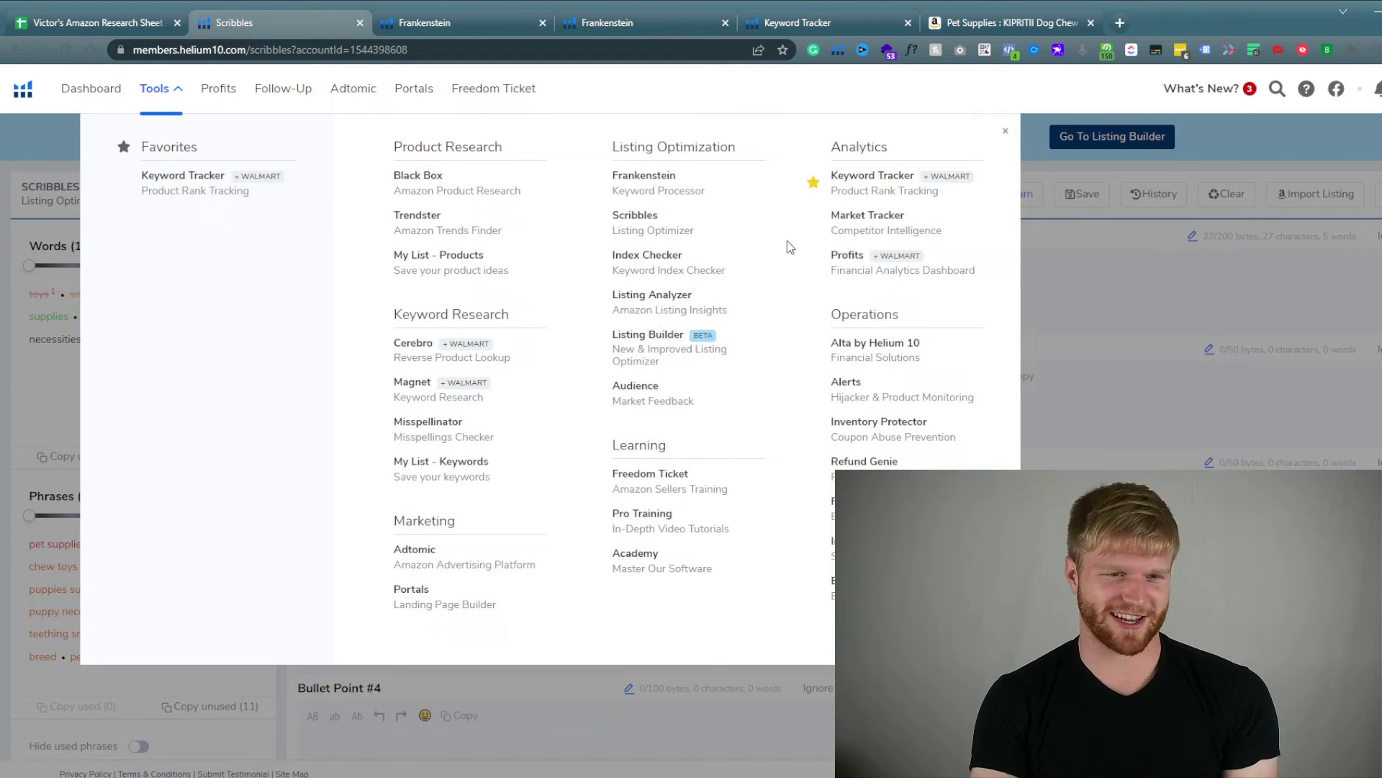
pyautogui.click(671, 277)
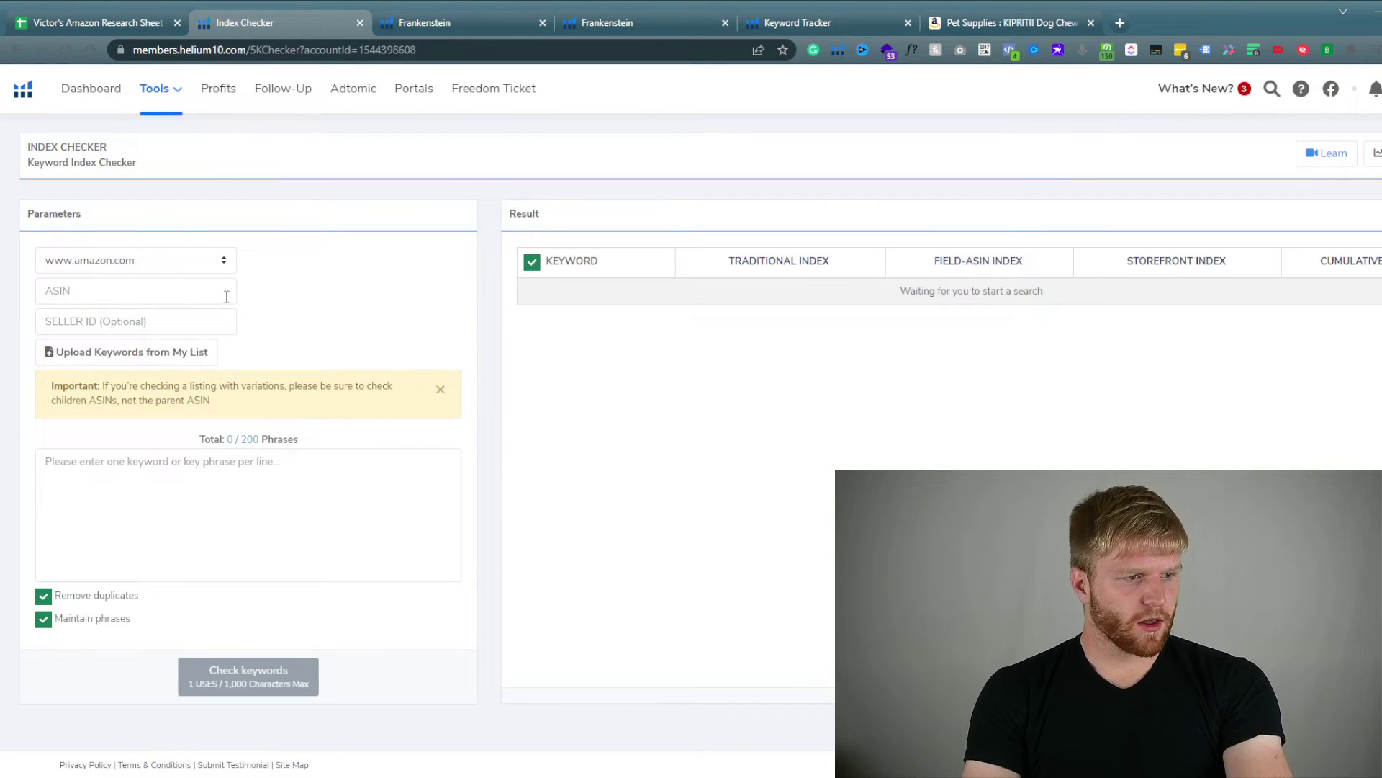
pyautogui.click(260, 466)
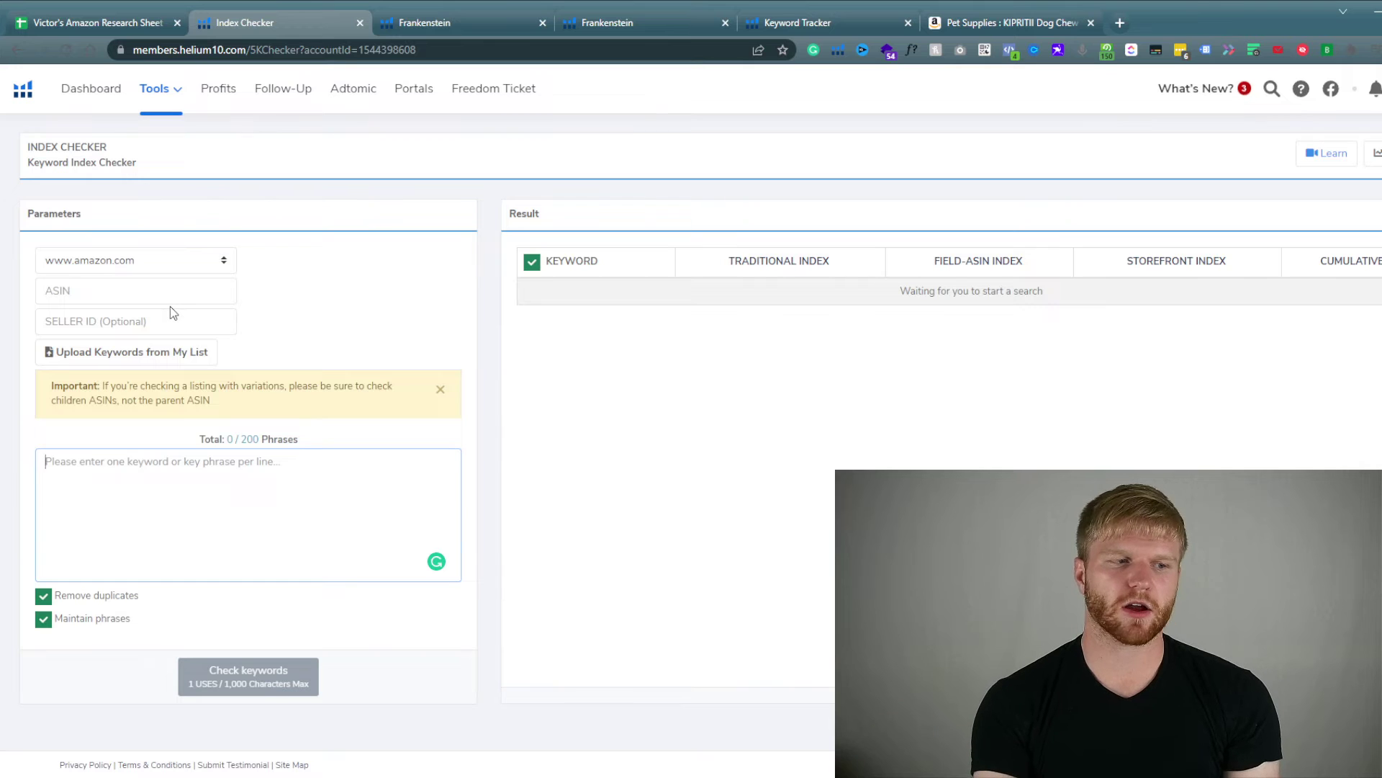
pyautogui.click(807, 24)
pyautogui.click(596, 32)
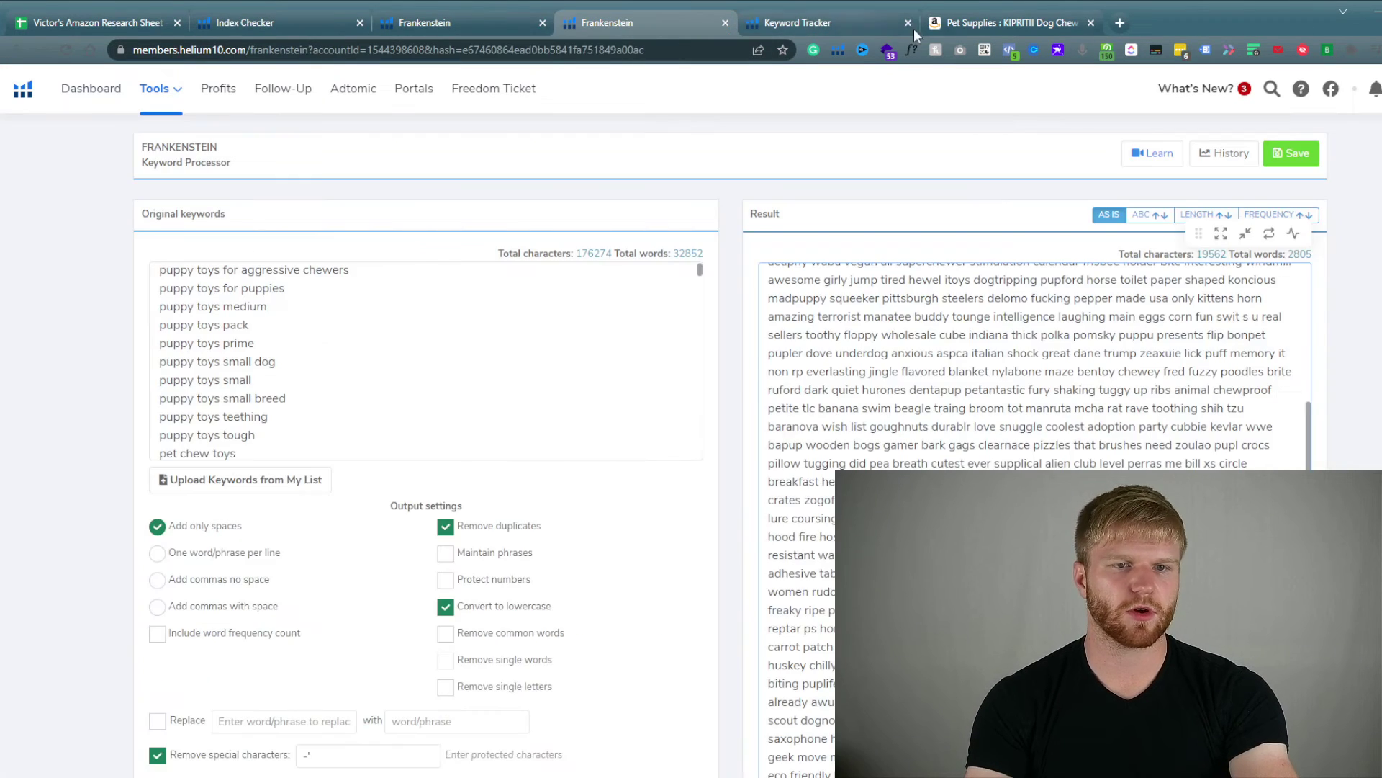
pyautogui.click(988, 20)
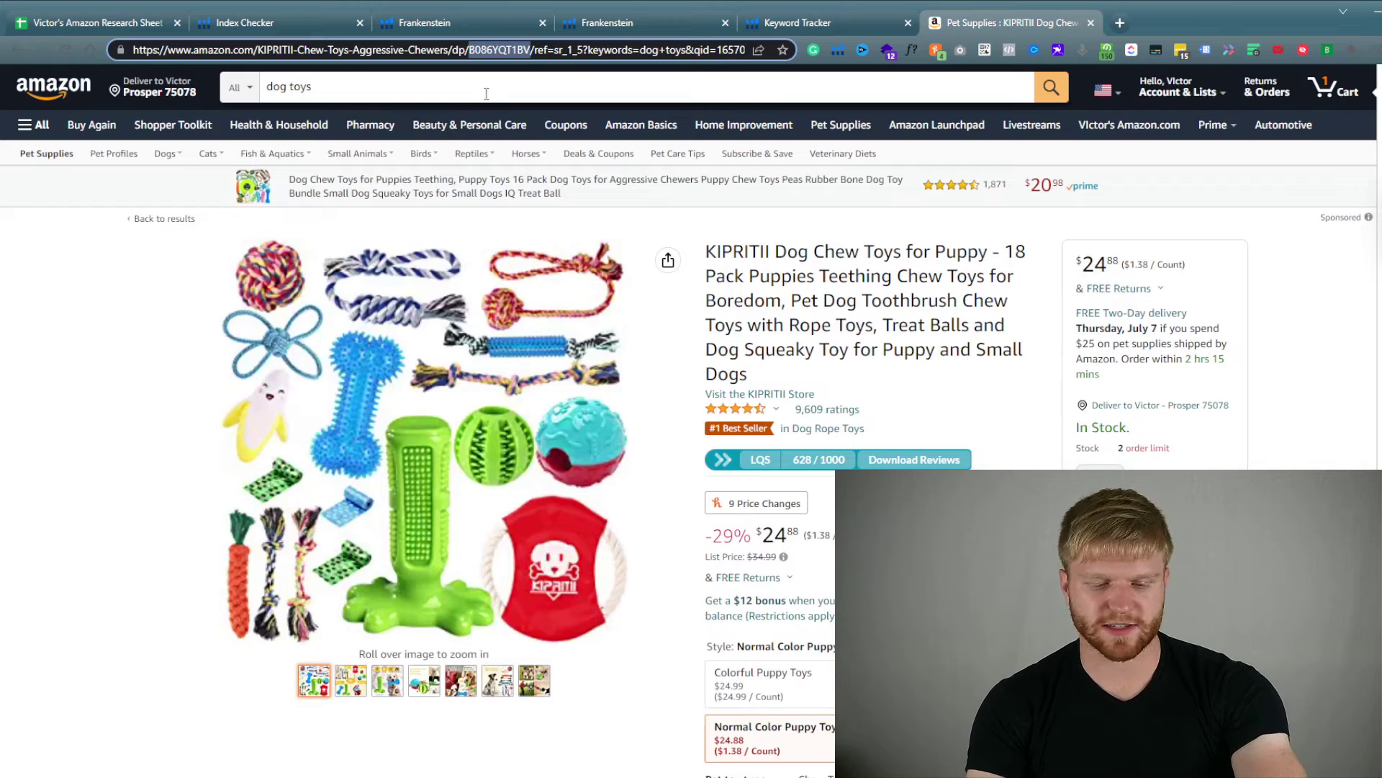
pyautogui.click(245, 28)
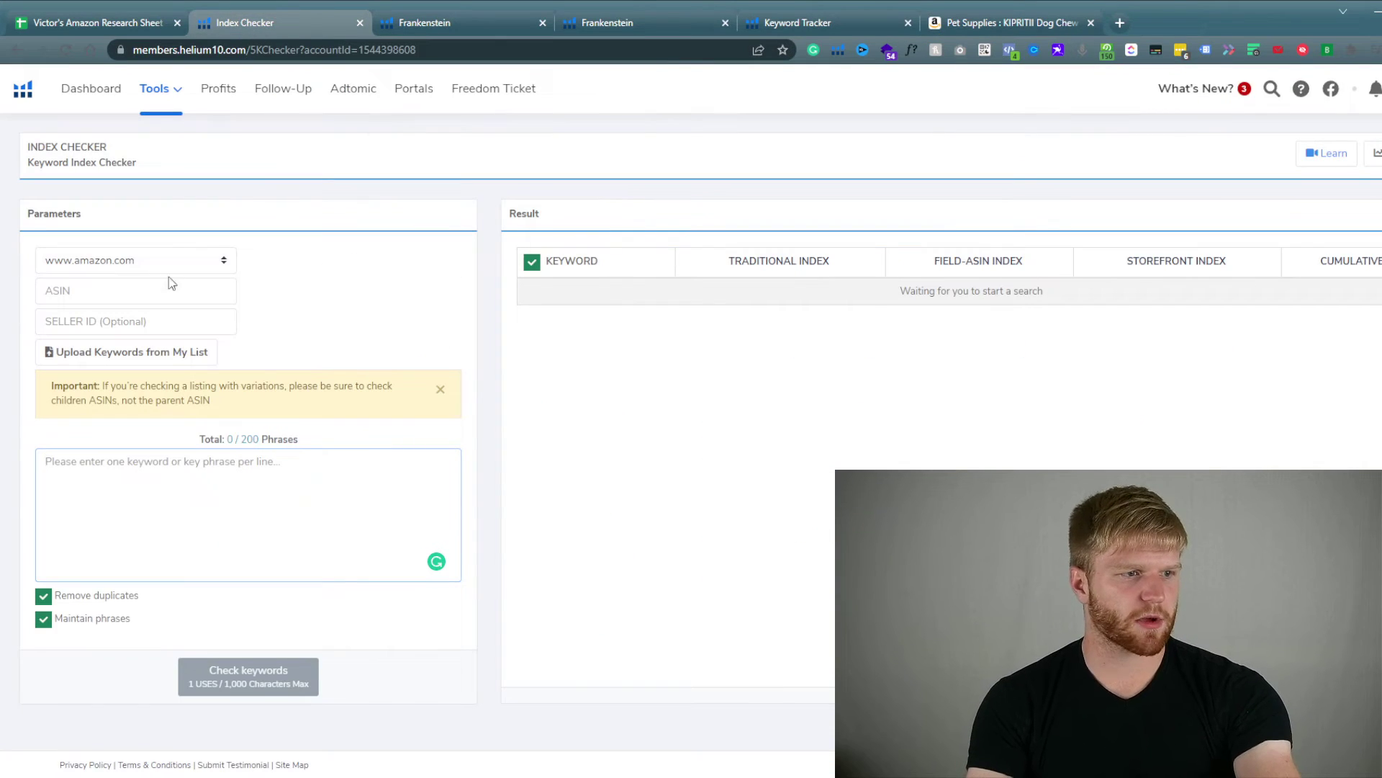
pyautogui.click(156, 294)
pyautogui.write('B086YQT1BV')
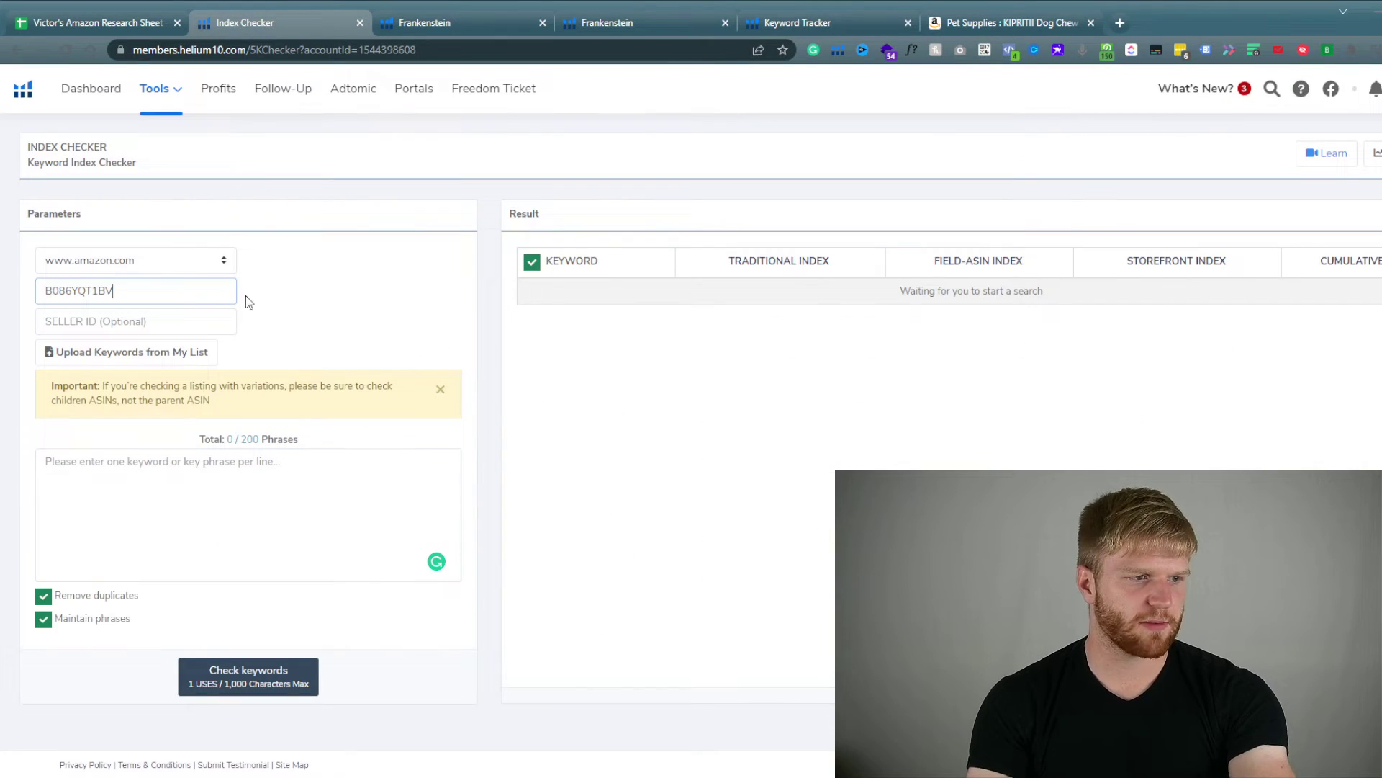
# Copy the first ten original keywords, "chew toys for puppies" through "dog supplies", from the first filled Frankenstein tab into Index Checker's phrases area.
pyautogui.click(204, 500)
pyautogui.click(1008, 22)
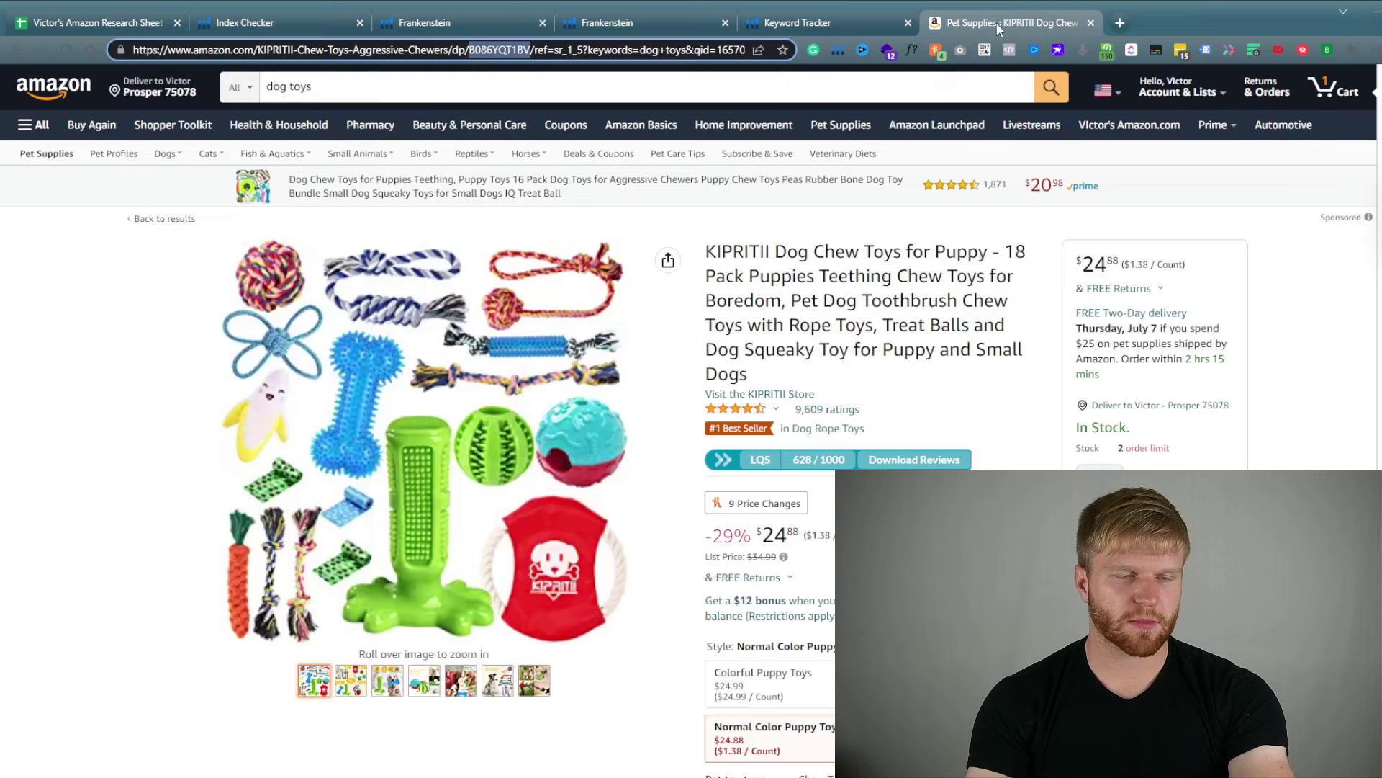
pyautogui.click(379, 89)
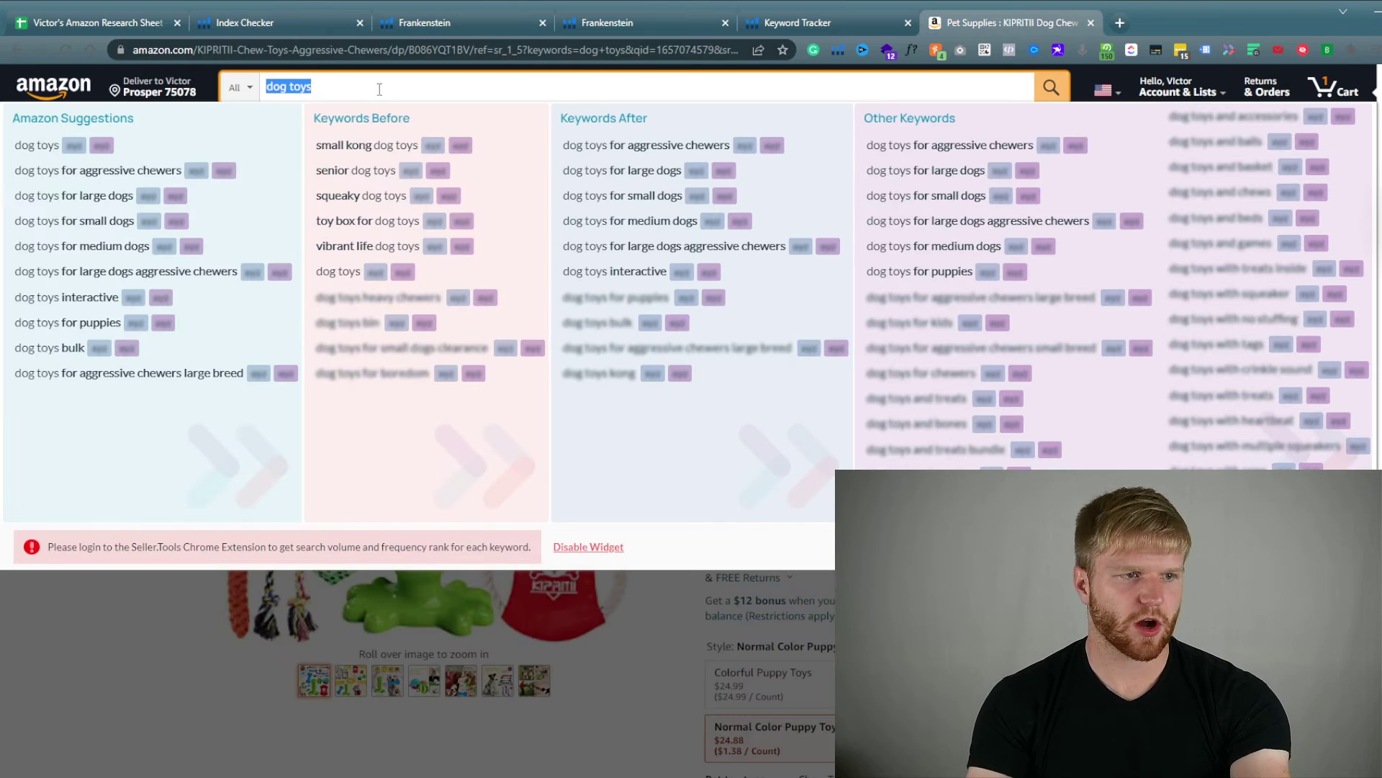
pyautogui.click(425, 23)
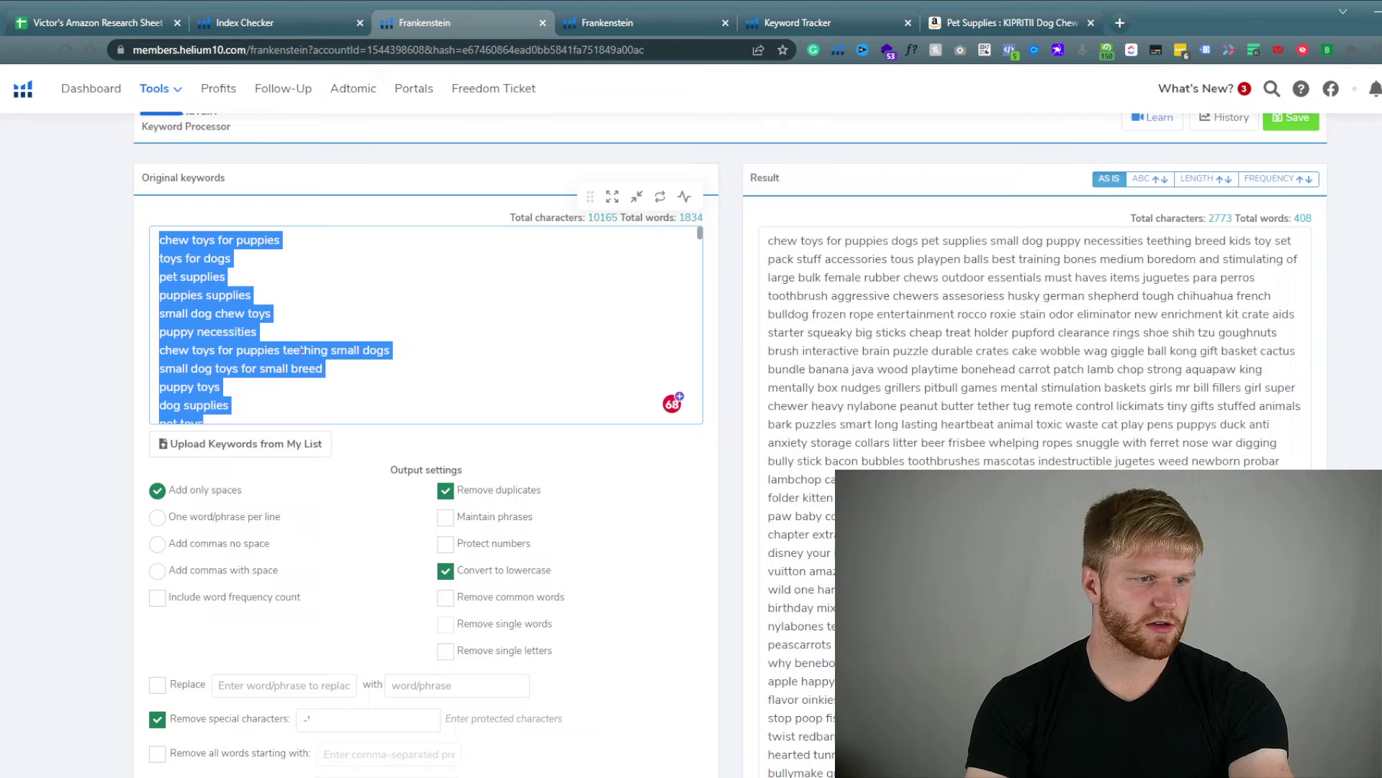
pyautogui.moveTo(229, 406); pyautogui.dragTo(85, 195)
pyautogui.hotkey('ctrl', 'c')
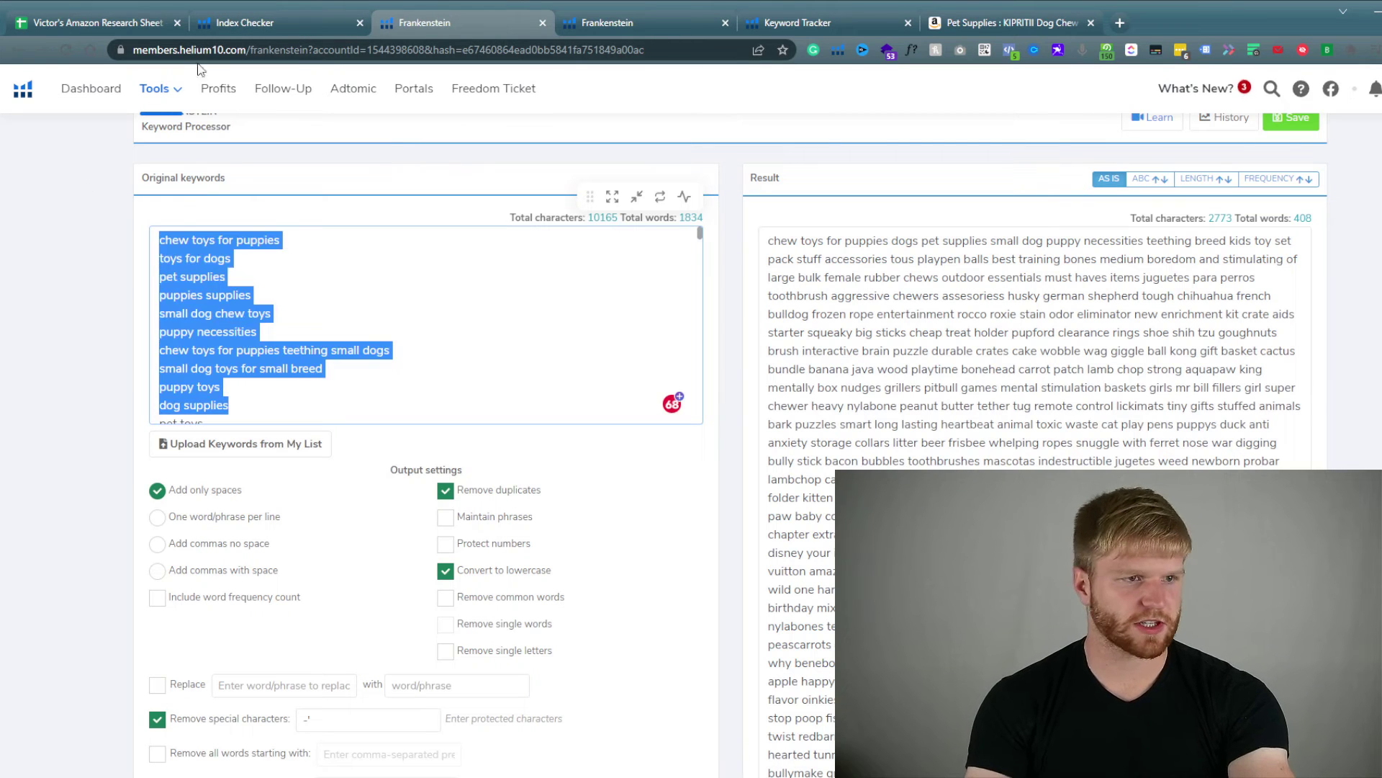
pyautogui.click(227, 27)
pyautogui.click(193, 464)
pyautogui.hotkey('ctrl', 'v')
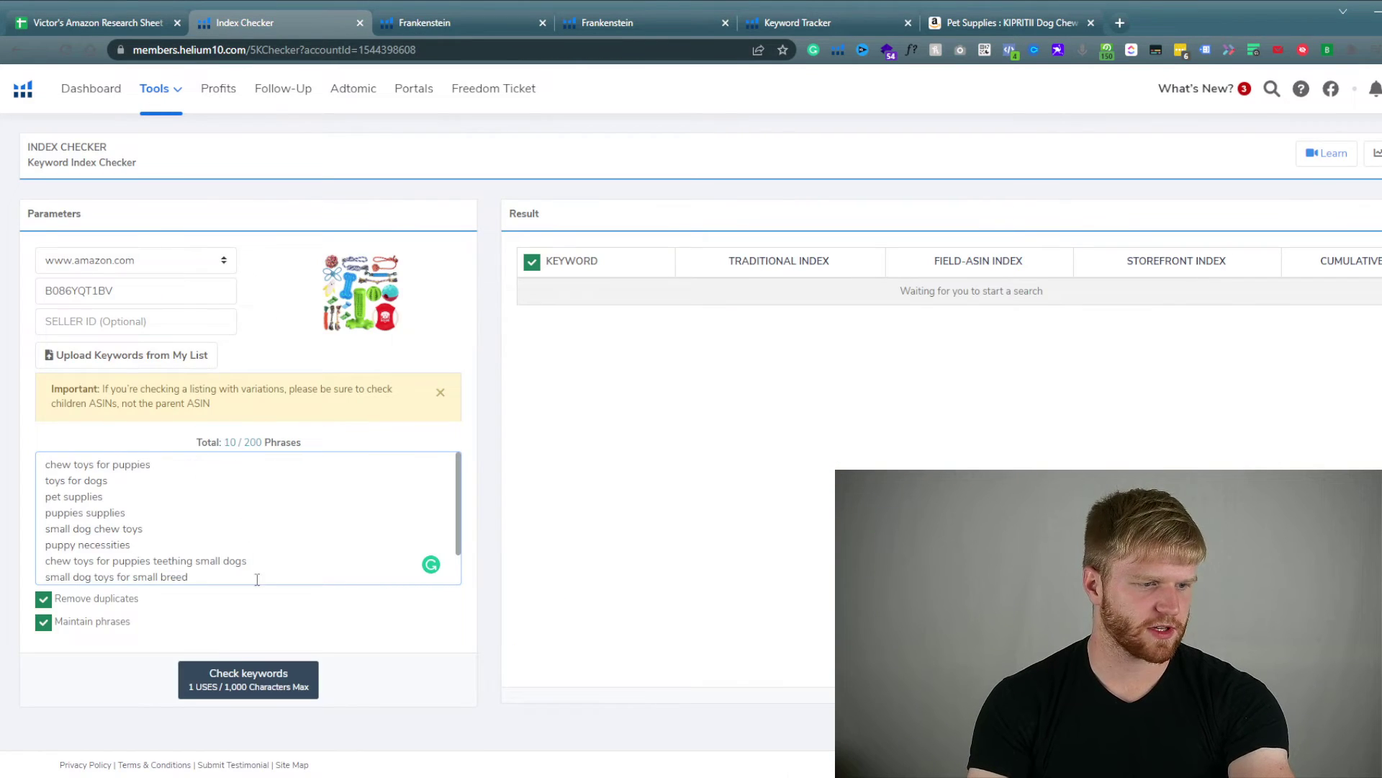
# Run the keyword index check on the pasted phrases, continuing past the warning about long key phrases.
pyautogui.click(243, 679)
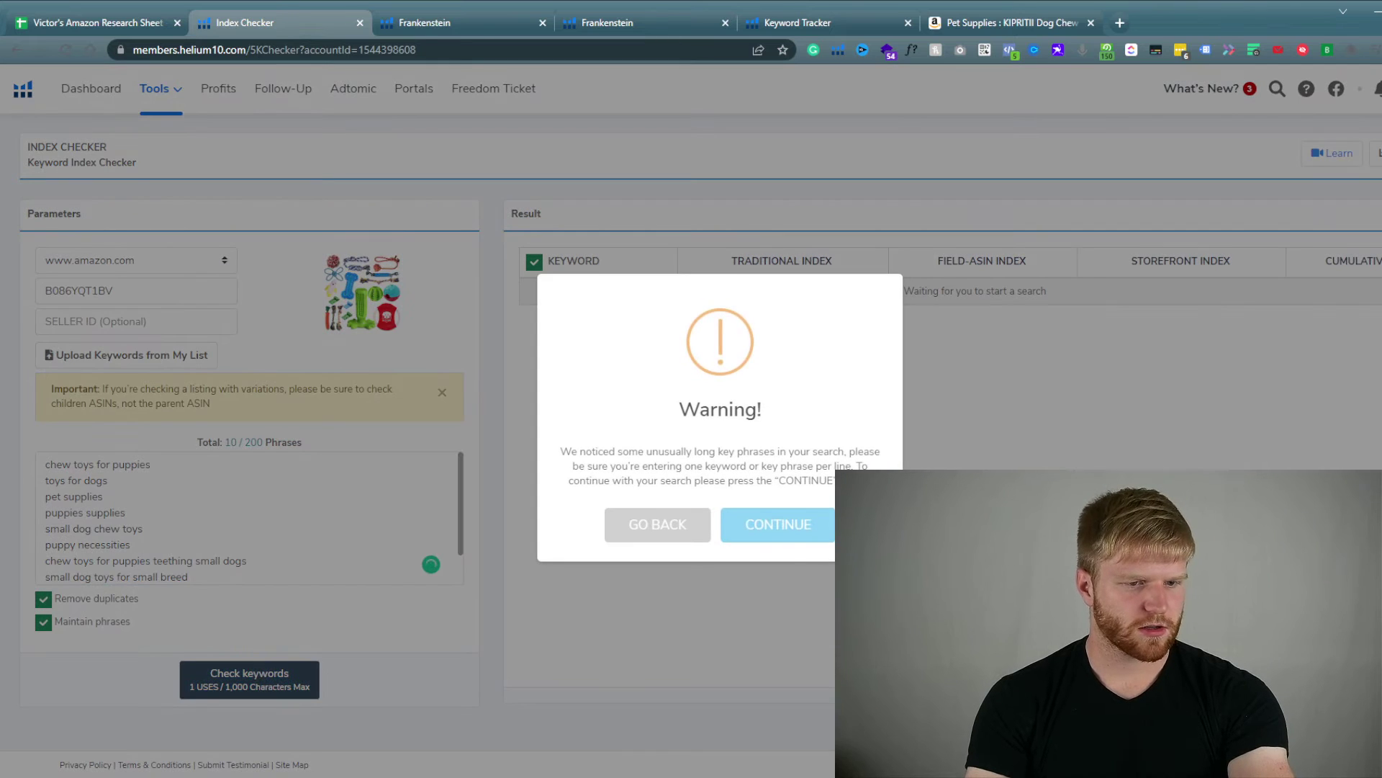
pyautogui.click(779, 531)
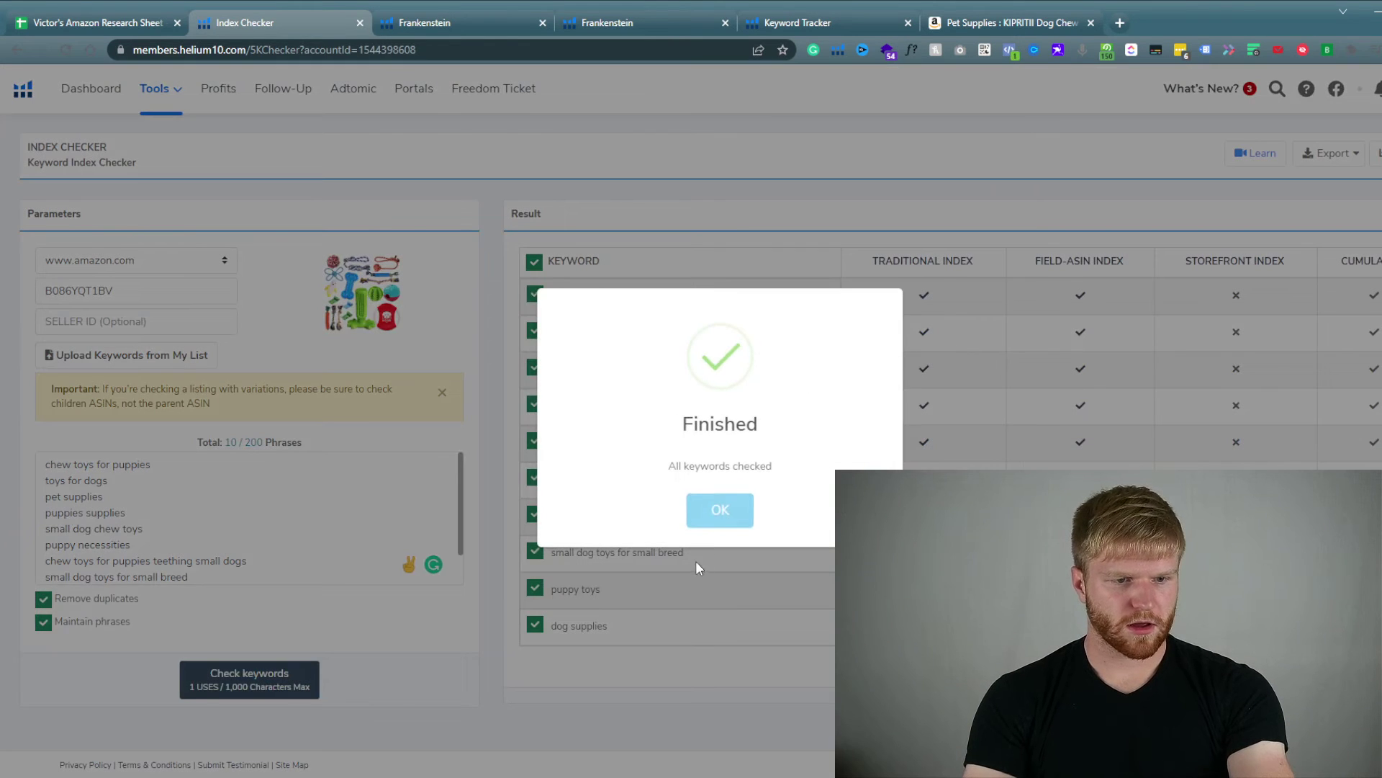
pyautogui.click(720, 509)
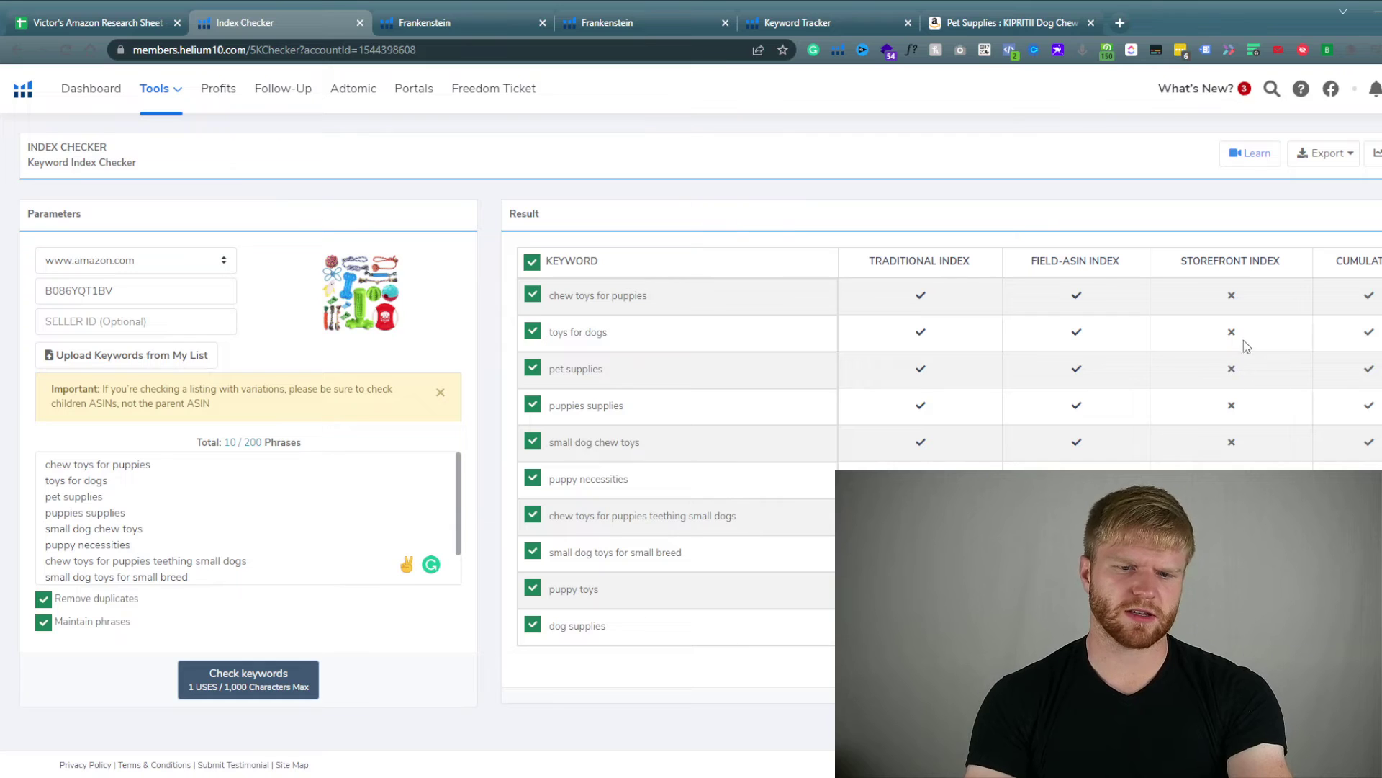
# Examine the storefront, cumulative and traditional index columns in the Index Checker results and read their explanations.
pyautogui.moveTo(1219, 292); pyautogui.dragTo(1267, 633)
pyautogui.click(1178, 281)
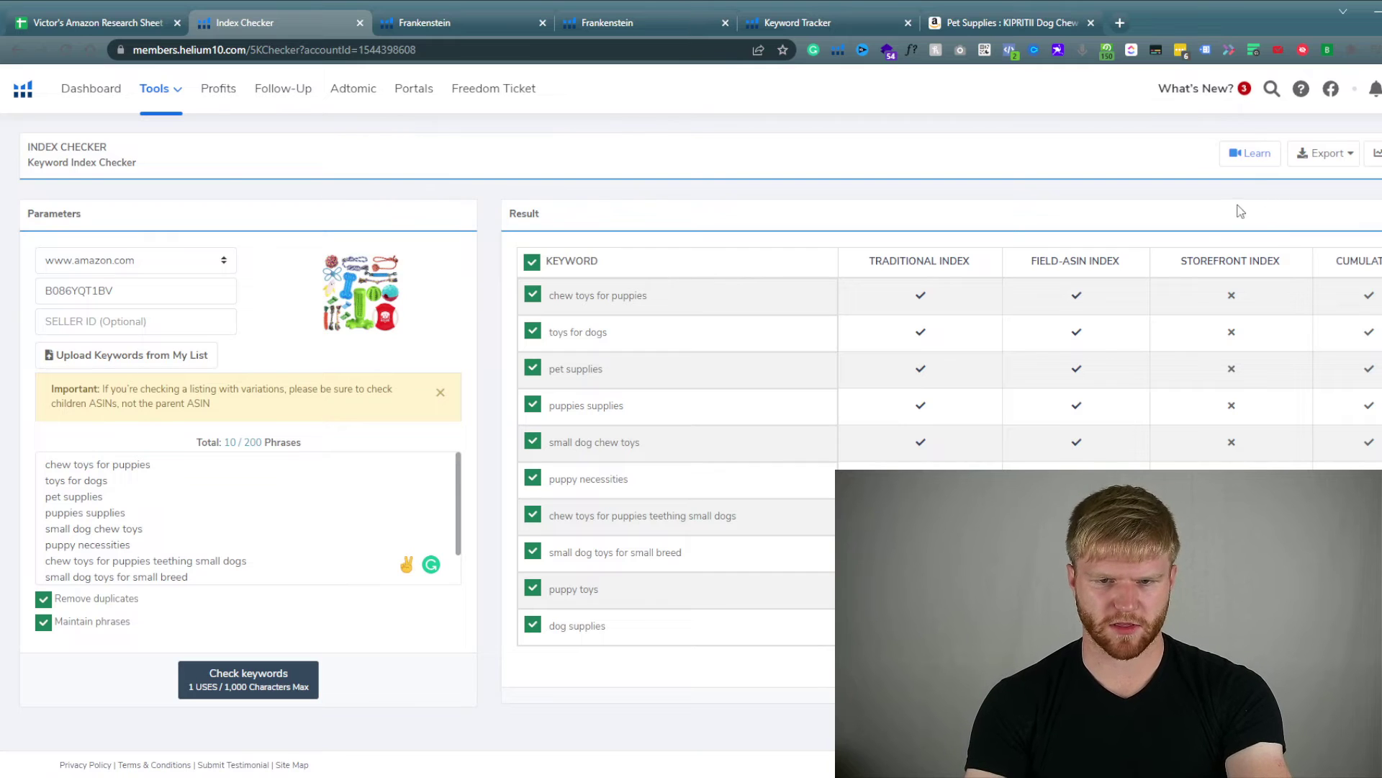
pyautogui.moveTo(1375, 266)
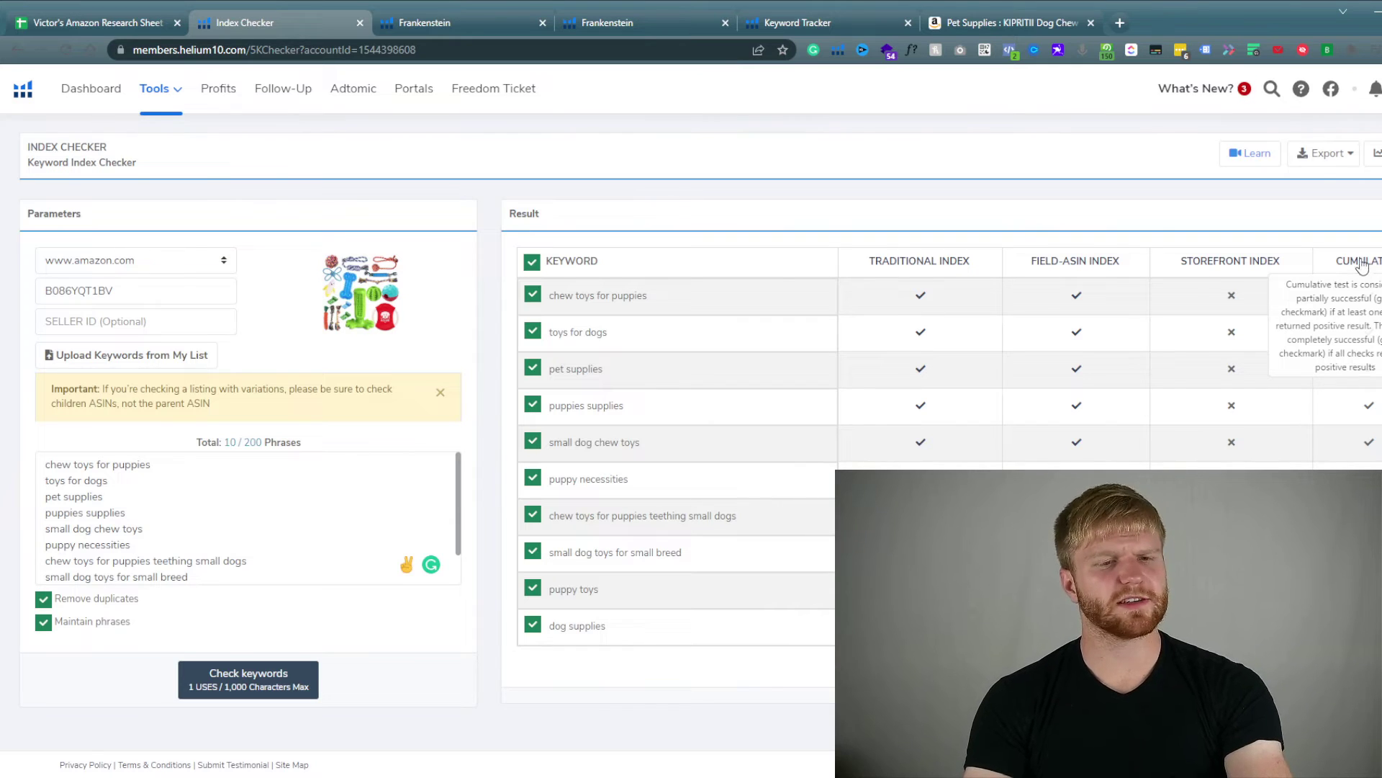
pyautogui.moveTo(947, 272)
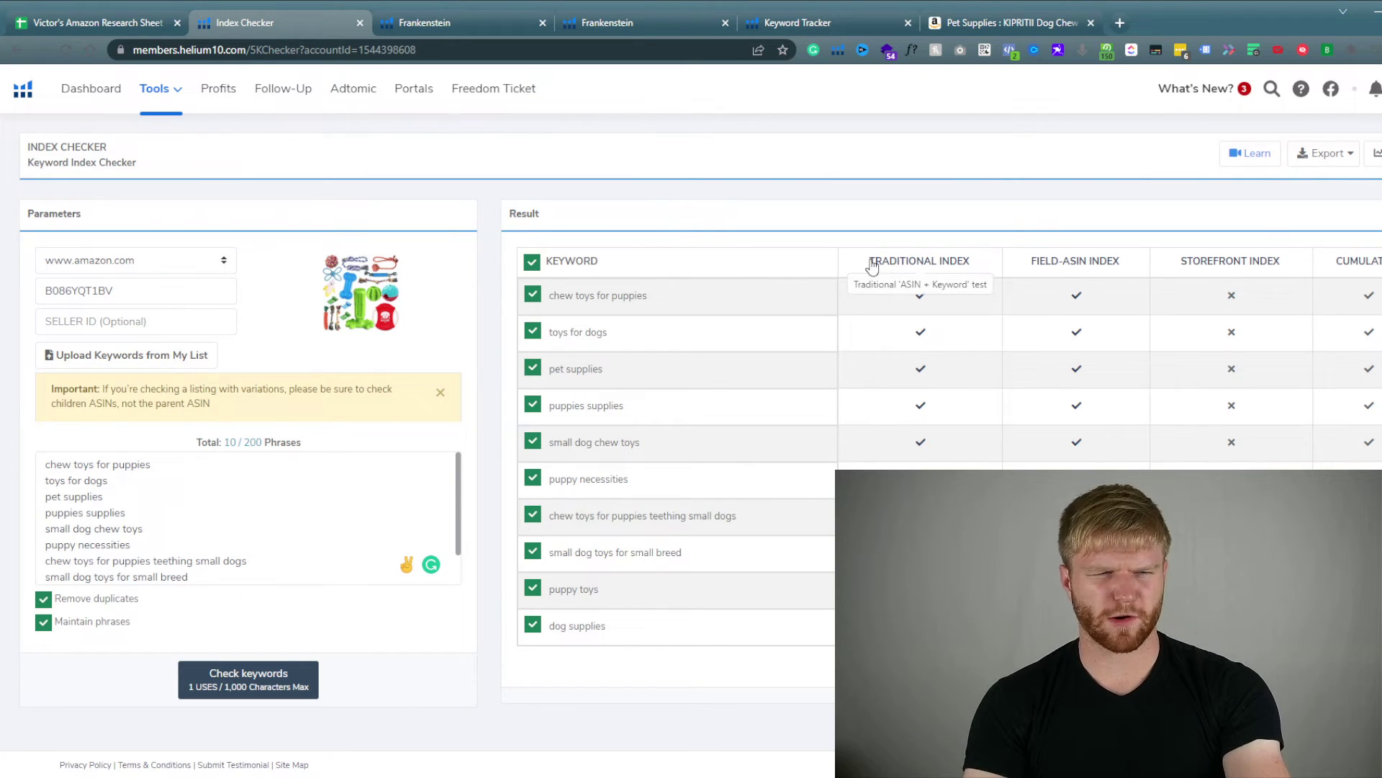
pyautogui.moveTo(1233, 267)
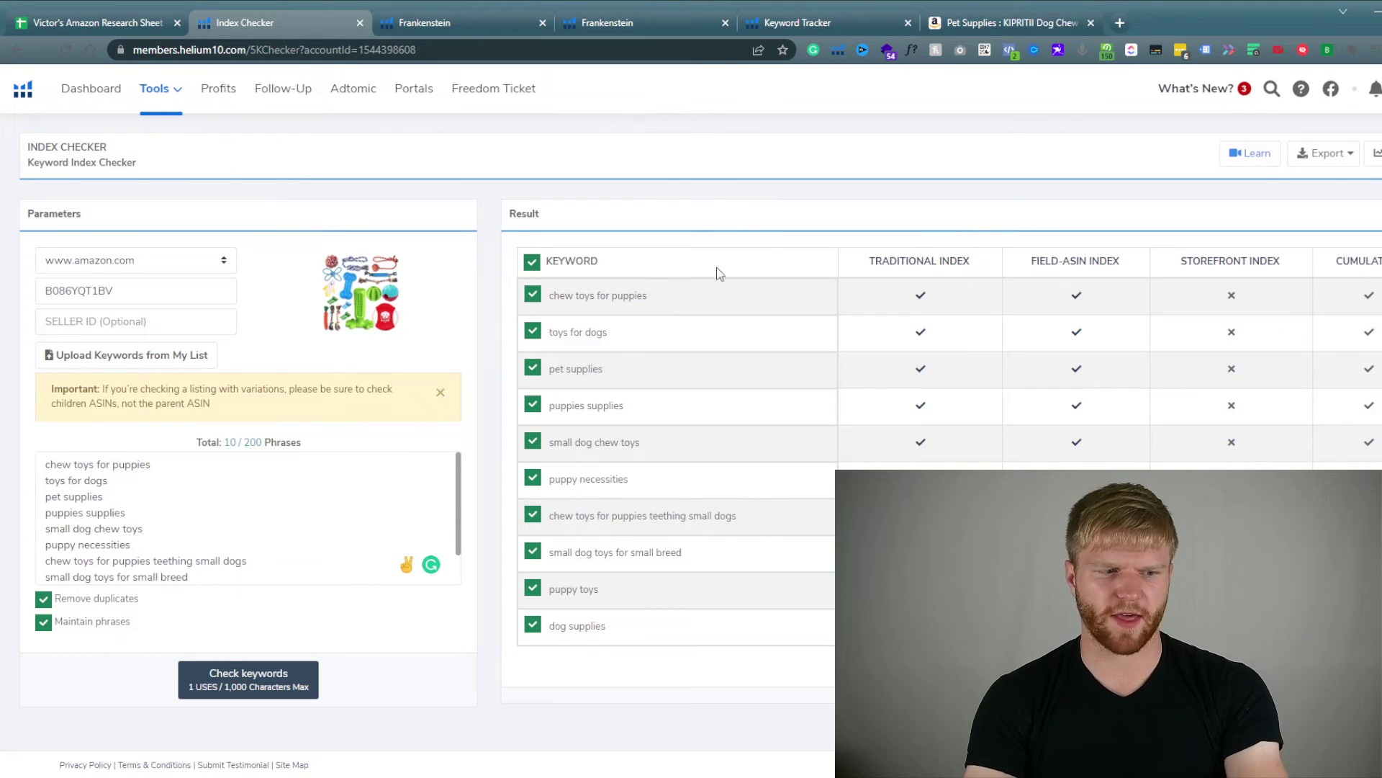
# Open Listing Analyzer and analyze the KIPRITII dog chew toys listing using its ASIN, B086YQT1BV, copied from the Amazon page address.
pyautogui.click(173, 97)
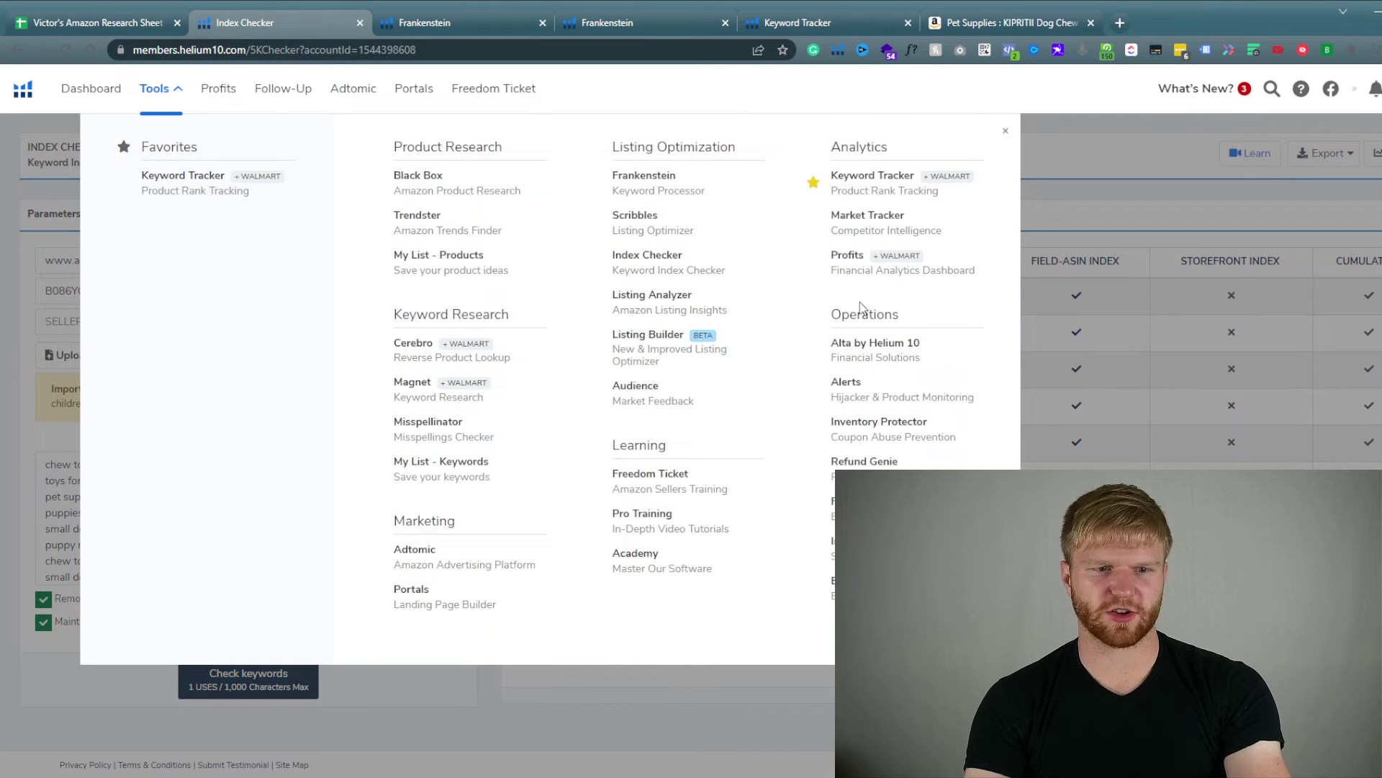
pyautogui.click(684, 311)
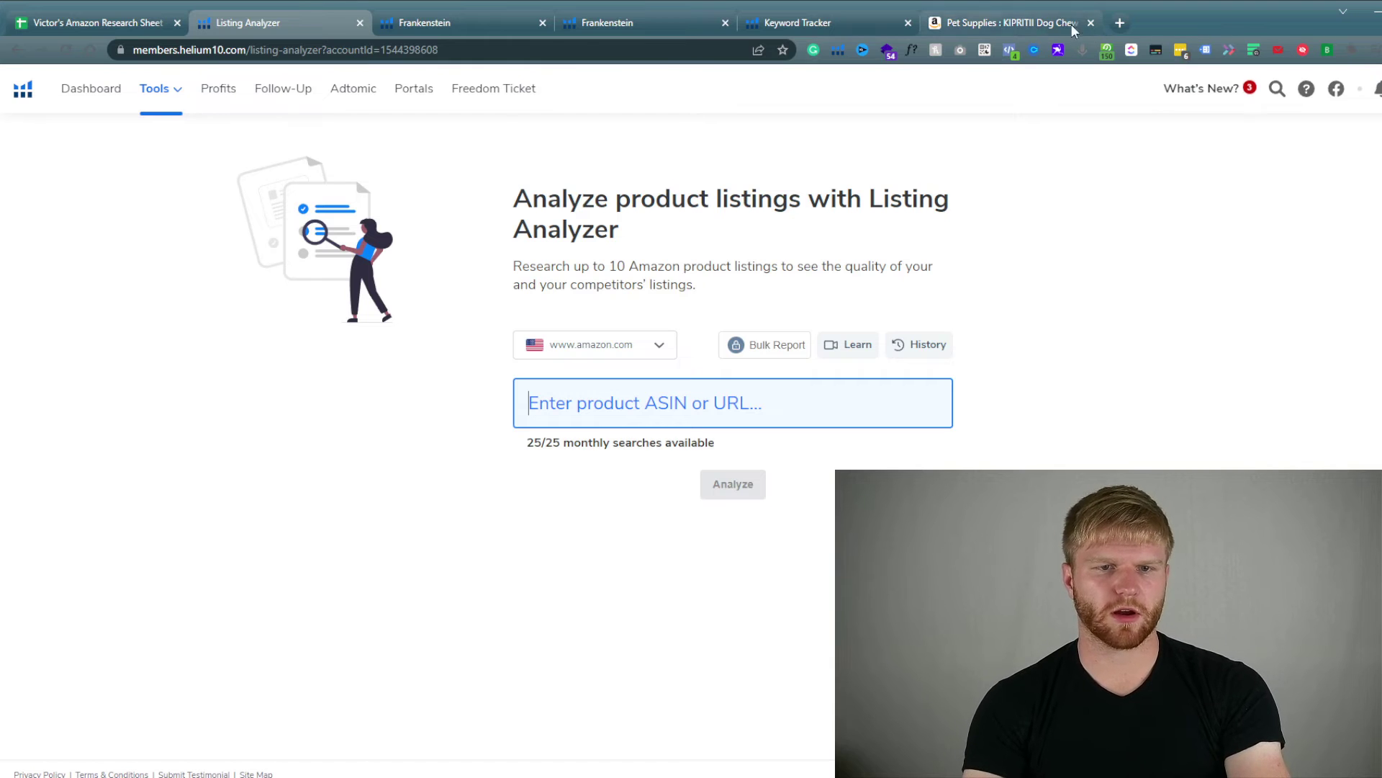
pyautogui.click(965, 23)
pyautogui.moveTo(407, 50); pyautogui.dragTo(470, 57)
pyautogui.hotkey('ctrl', 'c')
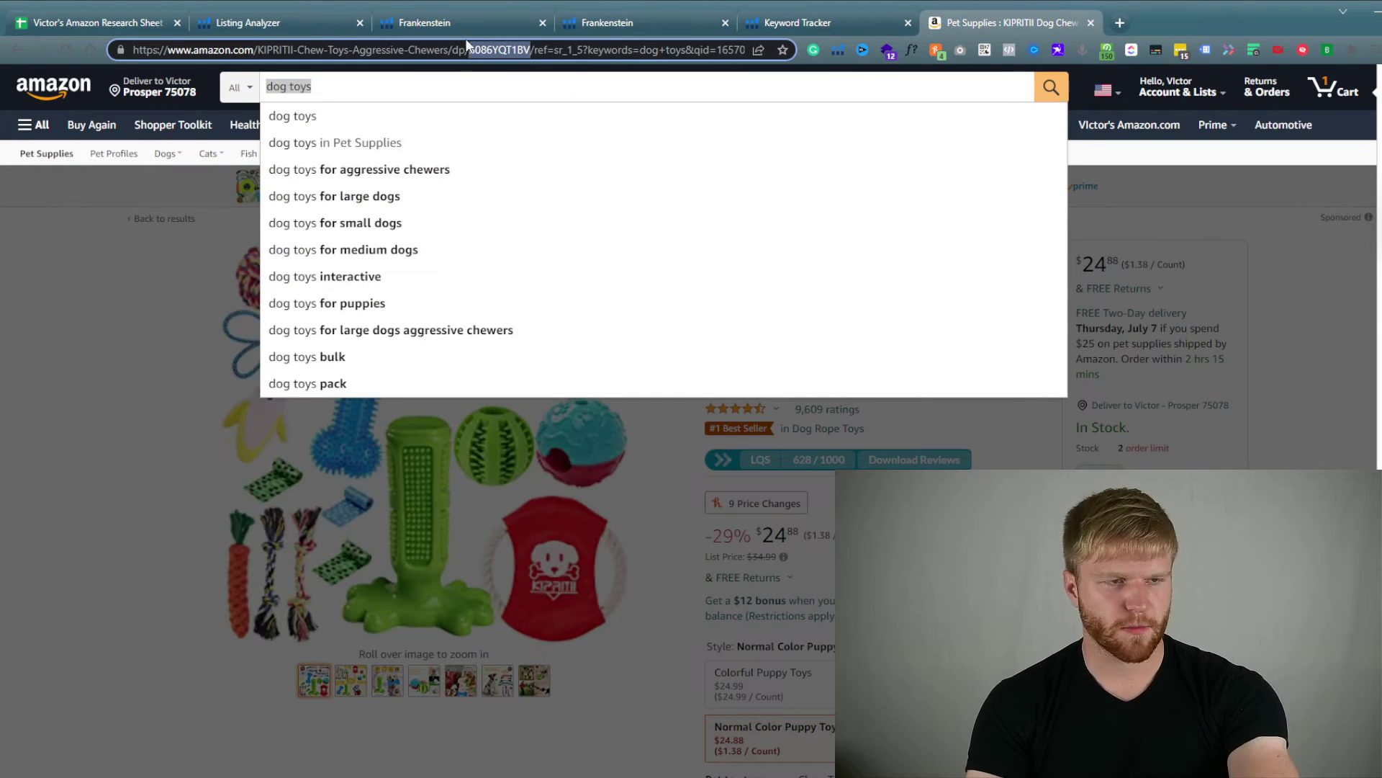
pyautogui.click(298, 18)
pyautogui.hotkey('ctrl', 'v')
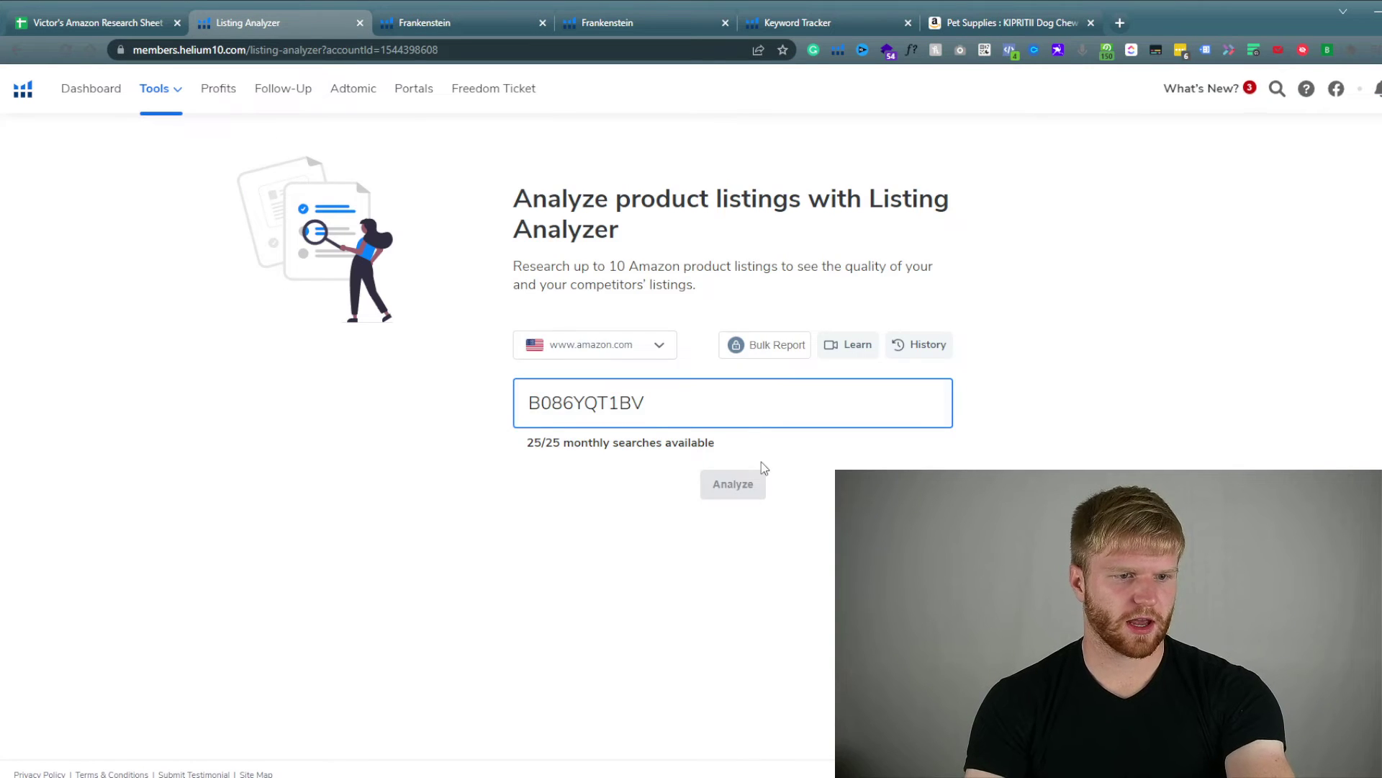
pyautogui.click(753, 489)
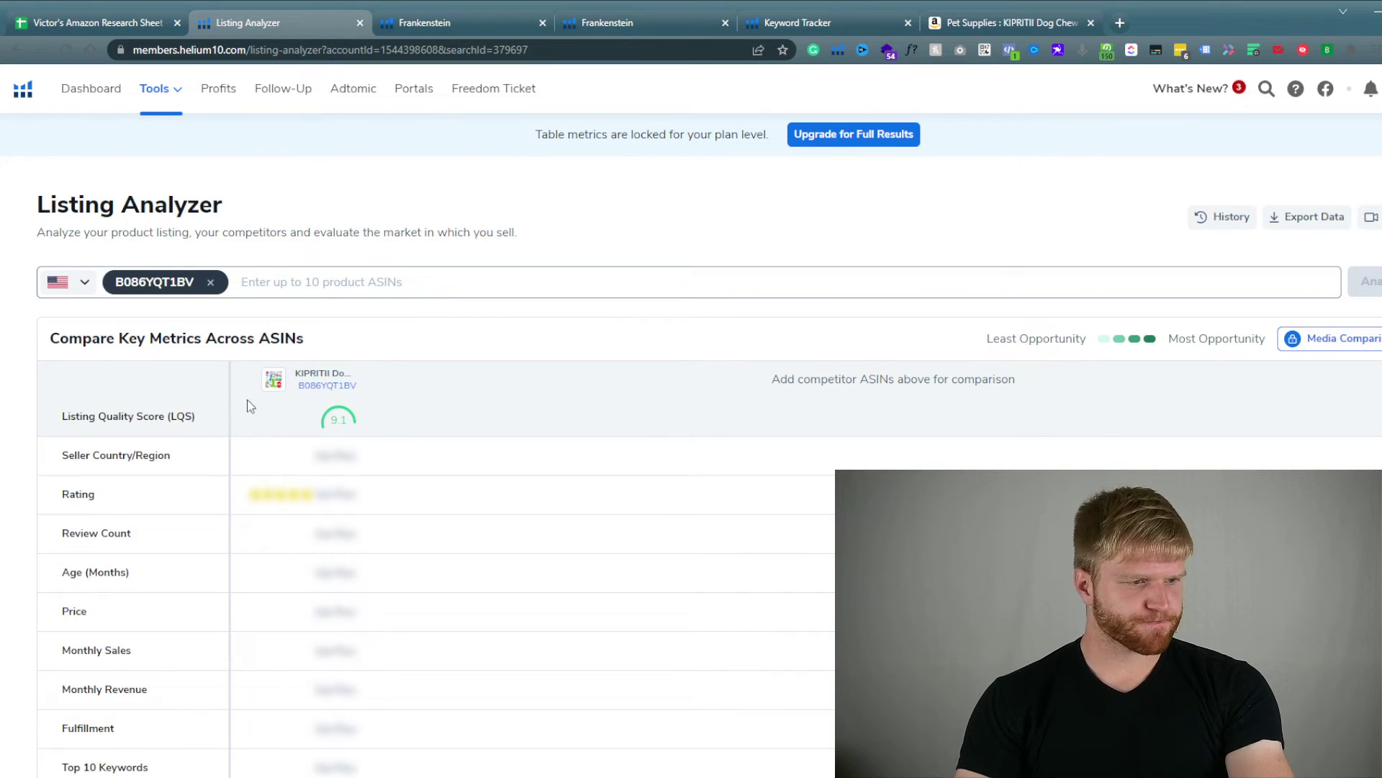
# Look over the key metrics comparison table and the Listing Quality Score analysis for the KIPRITII listing.
pyautogui.scroll(-1, 241, 385)
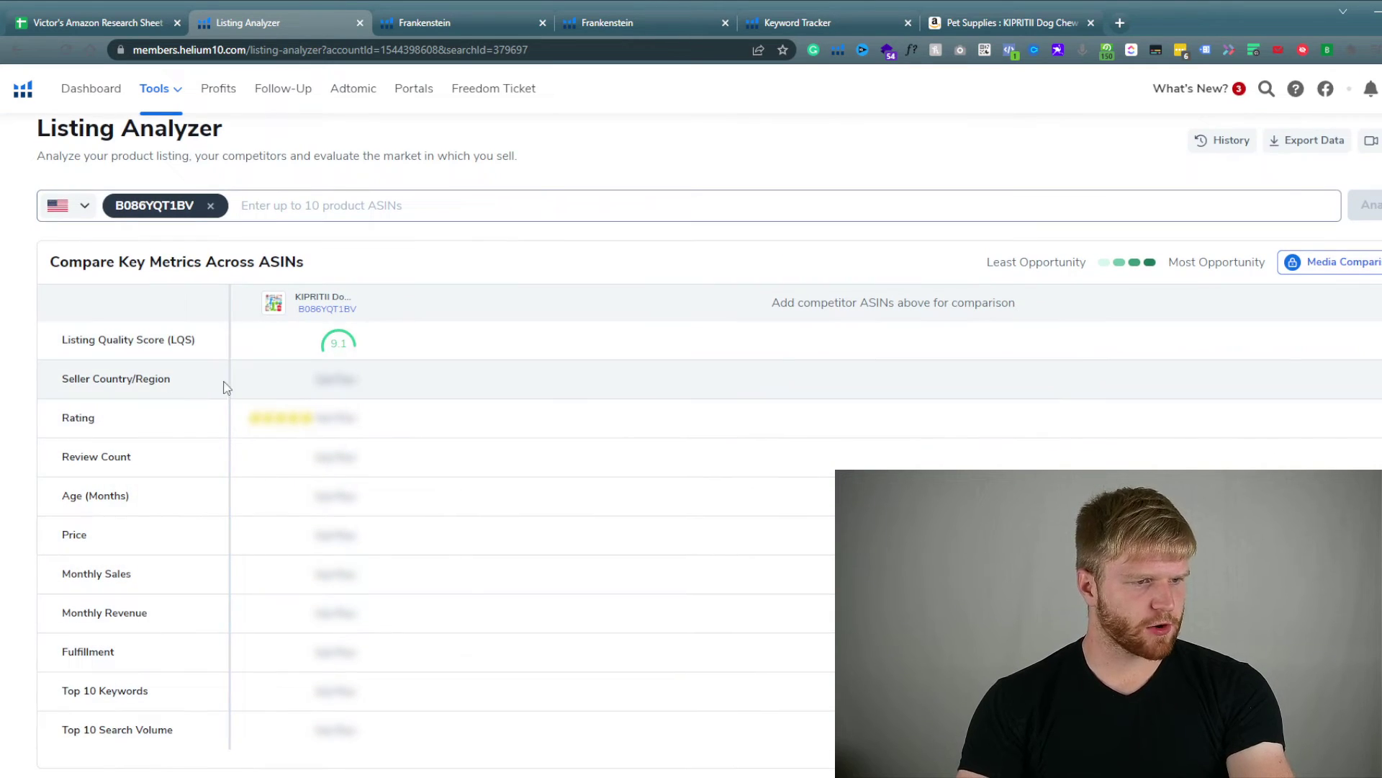
pyautogui.scroll(-2, 257, 389)
pyautogui.scroll(2, 261, 393)
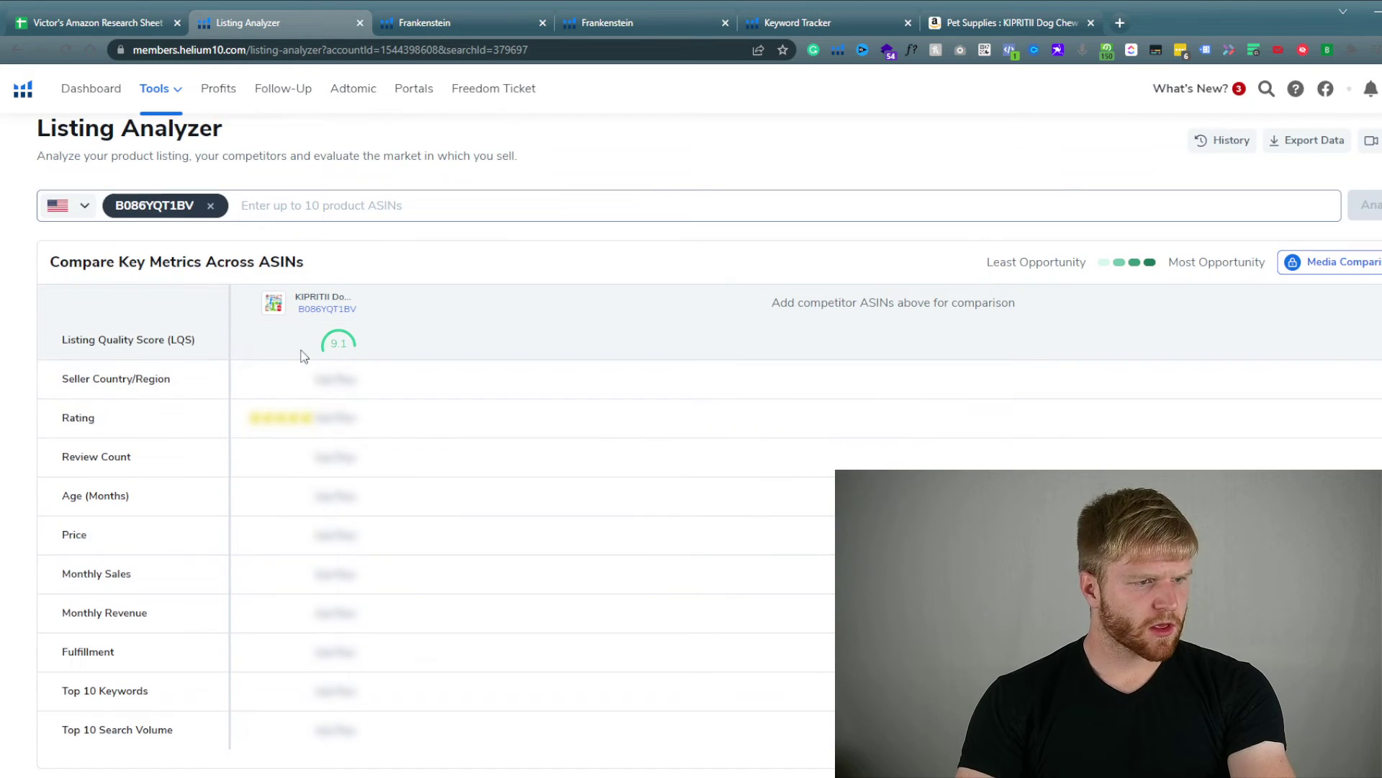
pyautogui.scroll(-5, 225, 333)
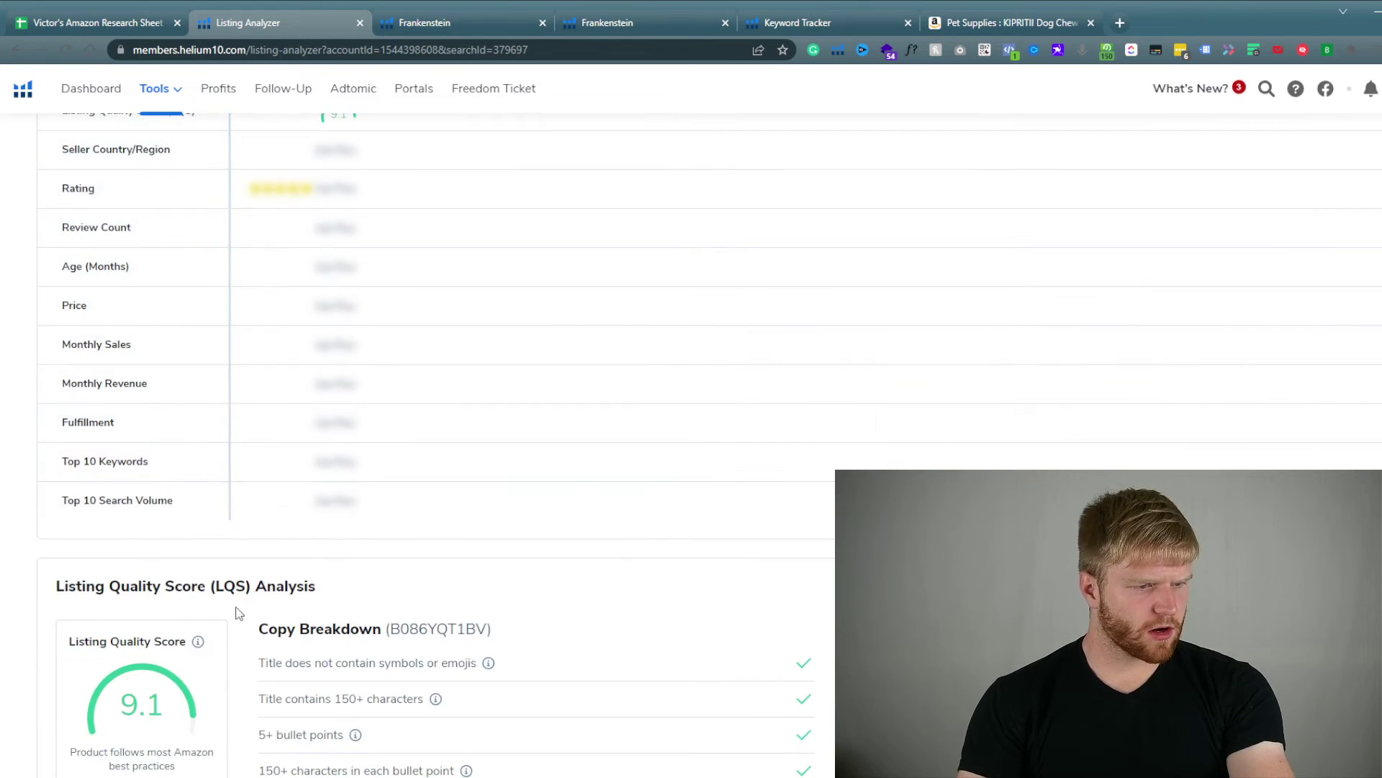
pyautogui.scroll(-2, 314, 527)
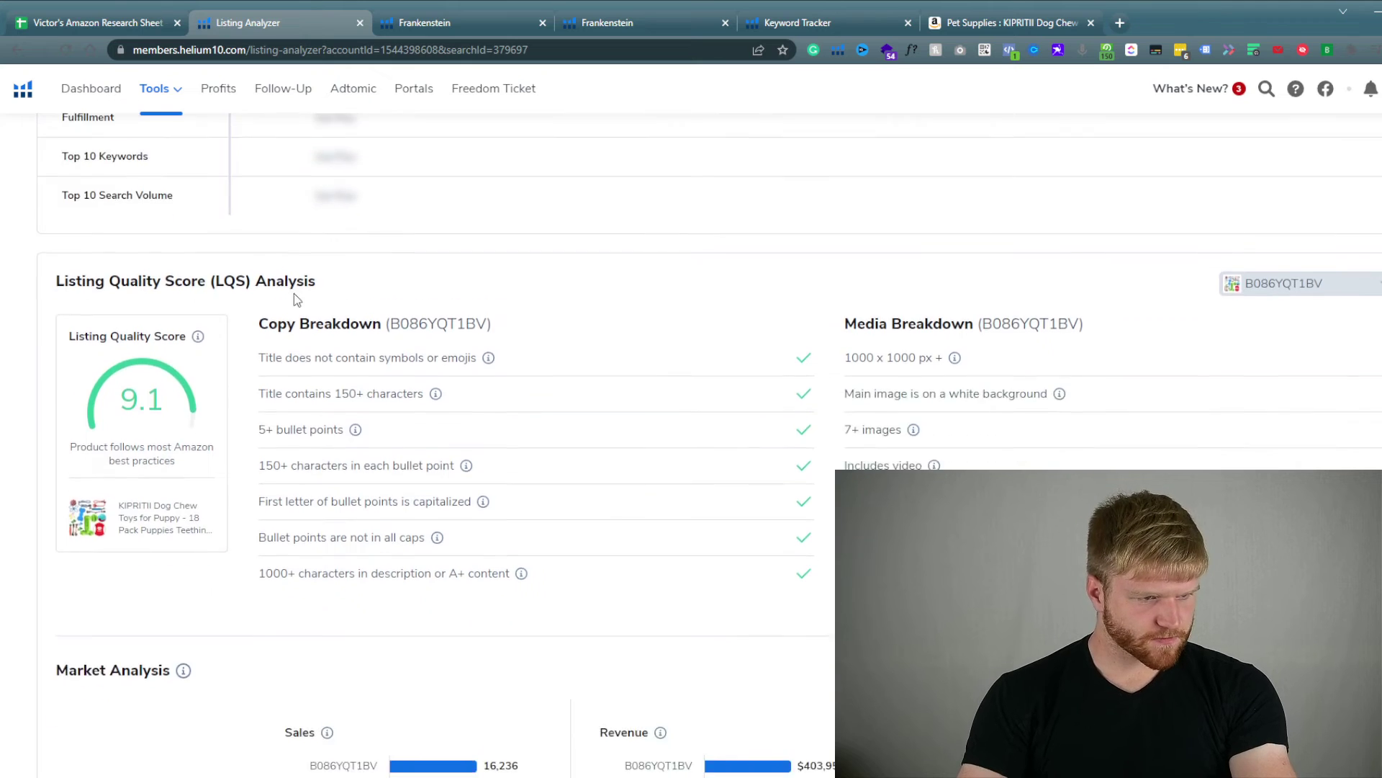
pyautogui.scroll(3, 293, 296)
pyautogui.scroll(3, 290, 299)
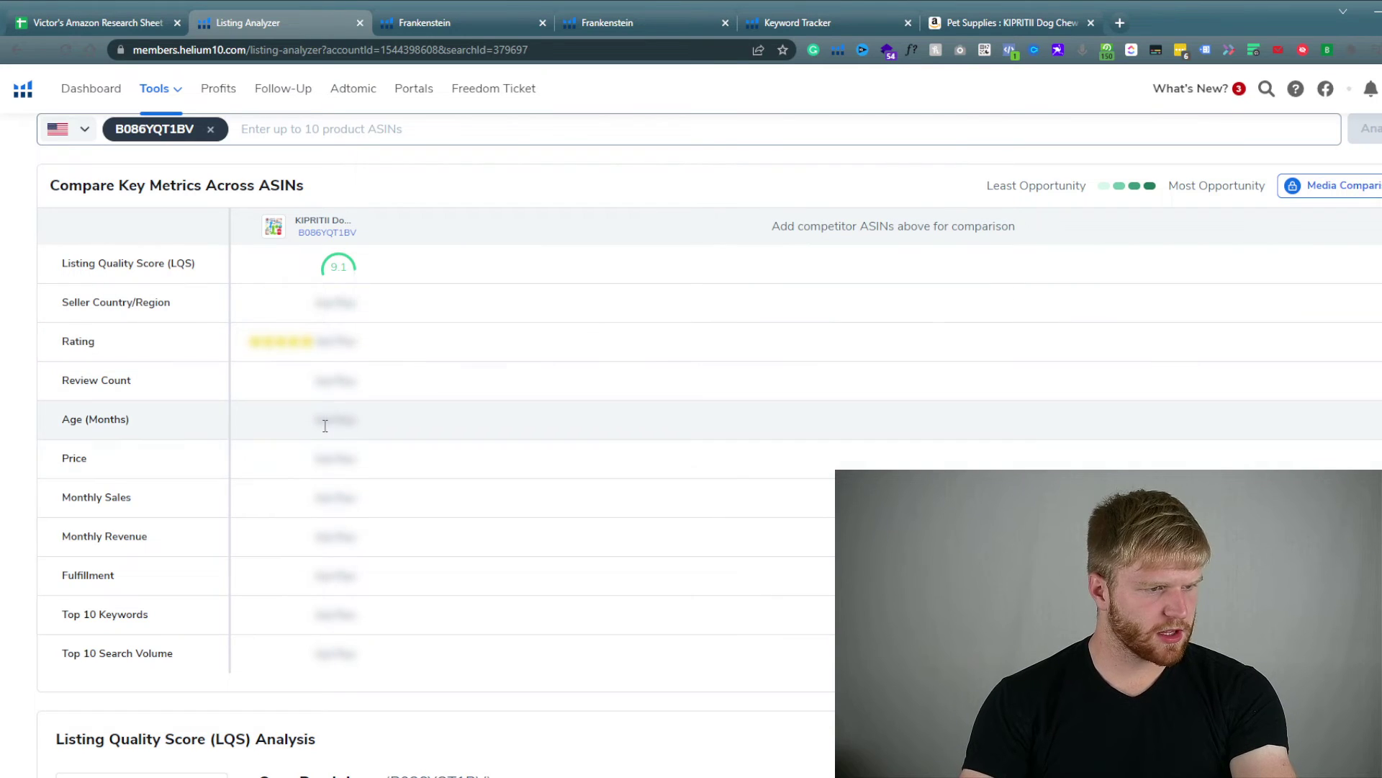
pyautogui.scroll(3, 369, 442)
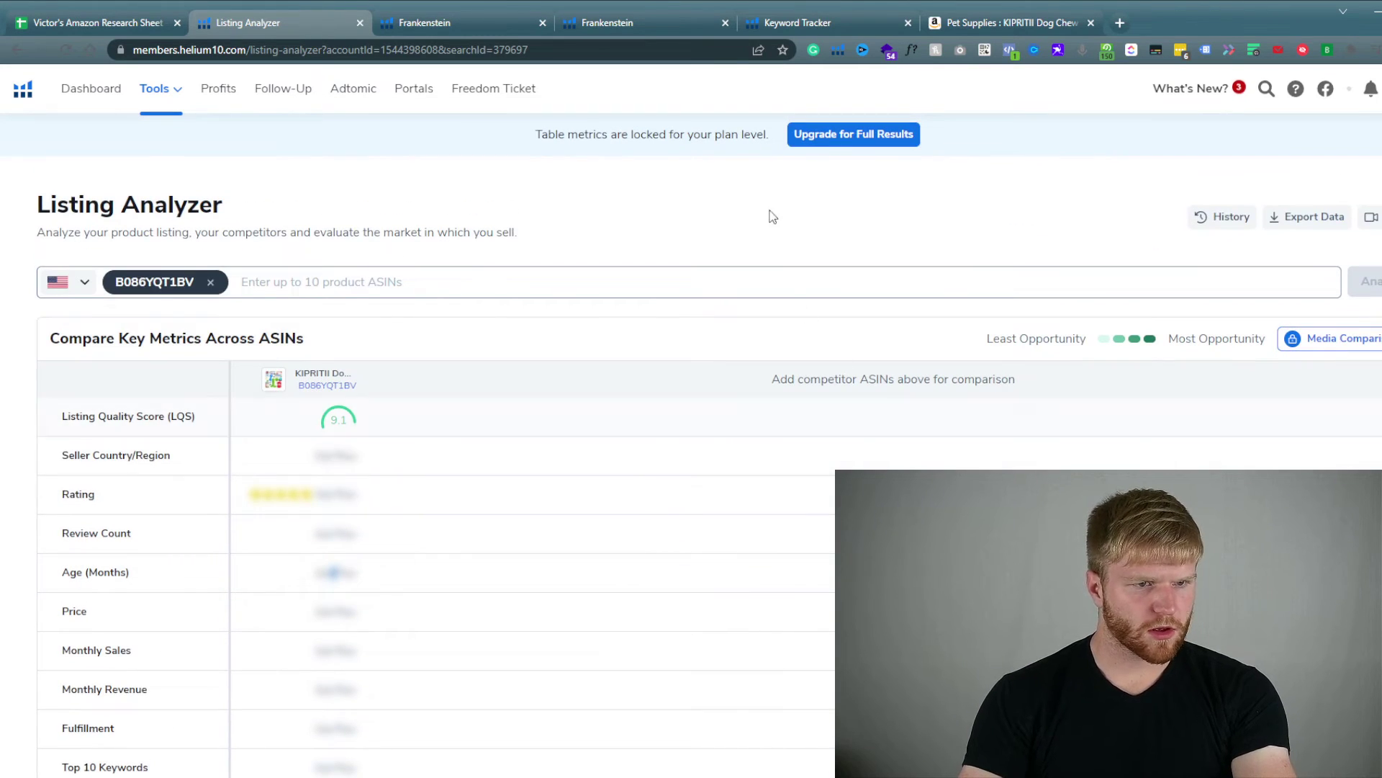
# Examine the listing's Market Analysis charts and highlight the quality criteria in the Copy Breakdown and Media Breakdown.
pyautogui.scroll(-13, 864, 278)
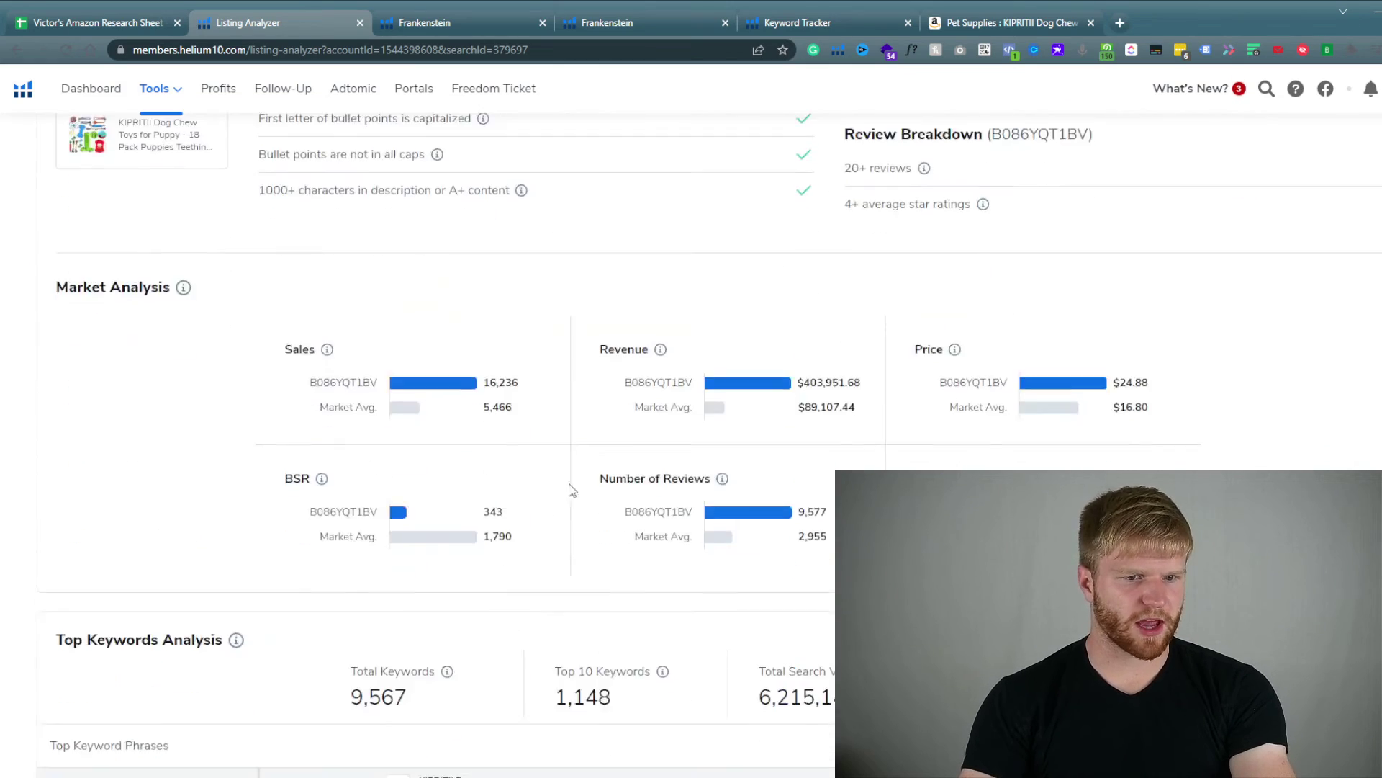
pyautogui.scroll(4, 576, 497)
pyautogui.scroll(3, 597, 511)
pyautogui.scroll(-4, 586, 432)
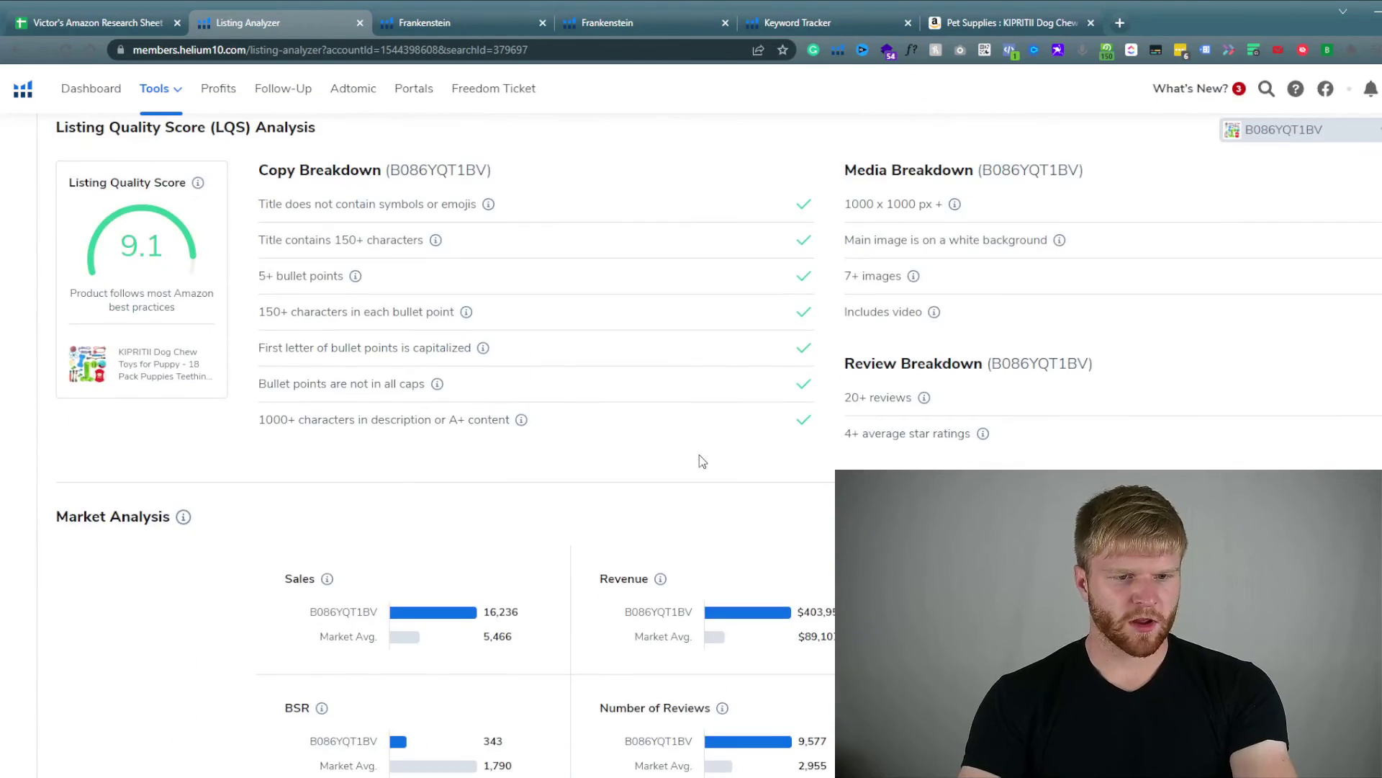
pyautogui.scroll(10, 266, 463)
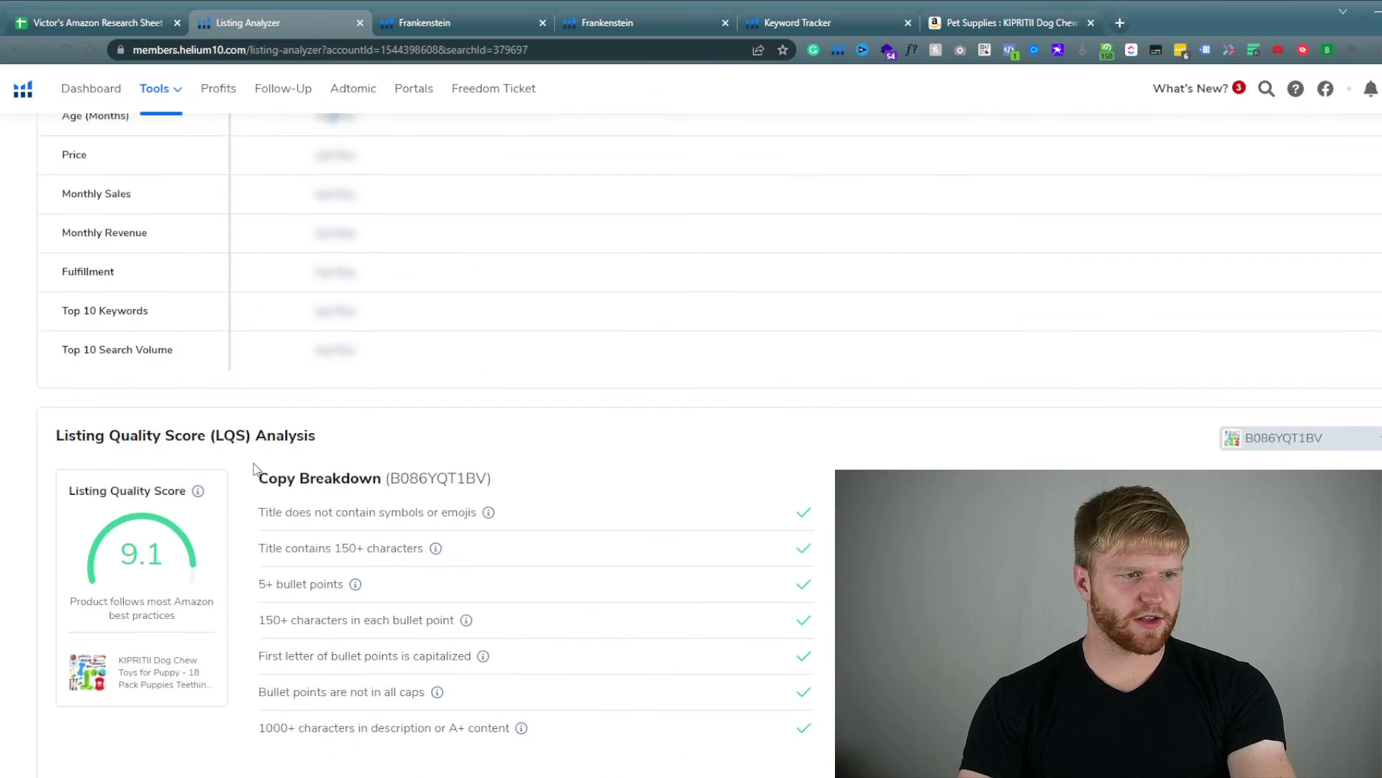
pyautogui.scroll(-11, 268, 447)
pyautogui.scroll(2, 277, 418)
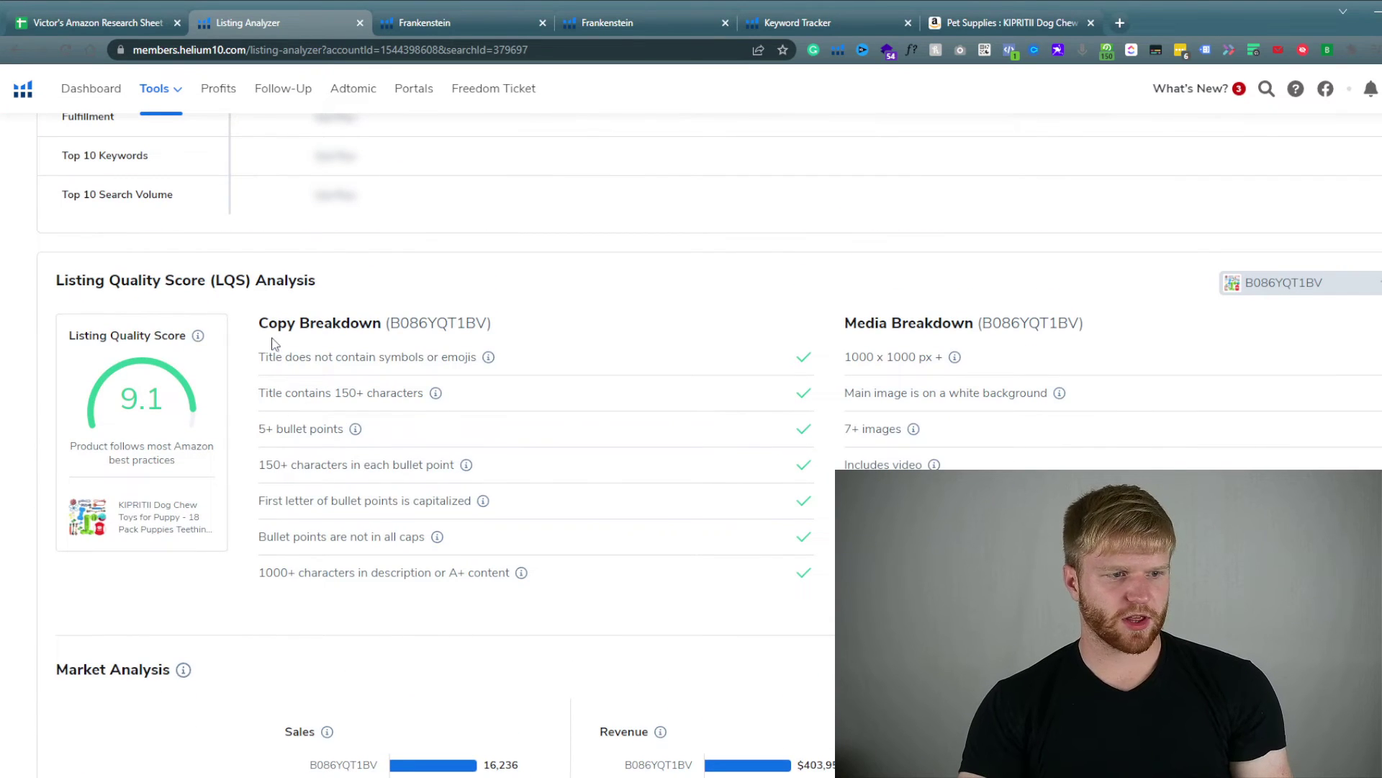
pyautogui.moveTo(259, 358); pyautogui.dragTo(1080, 561)
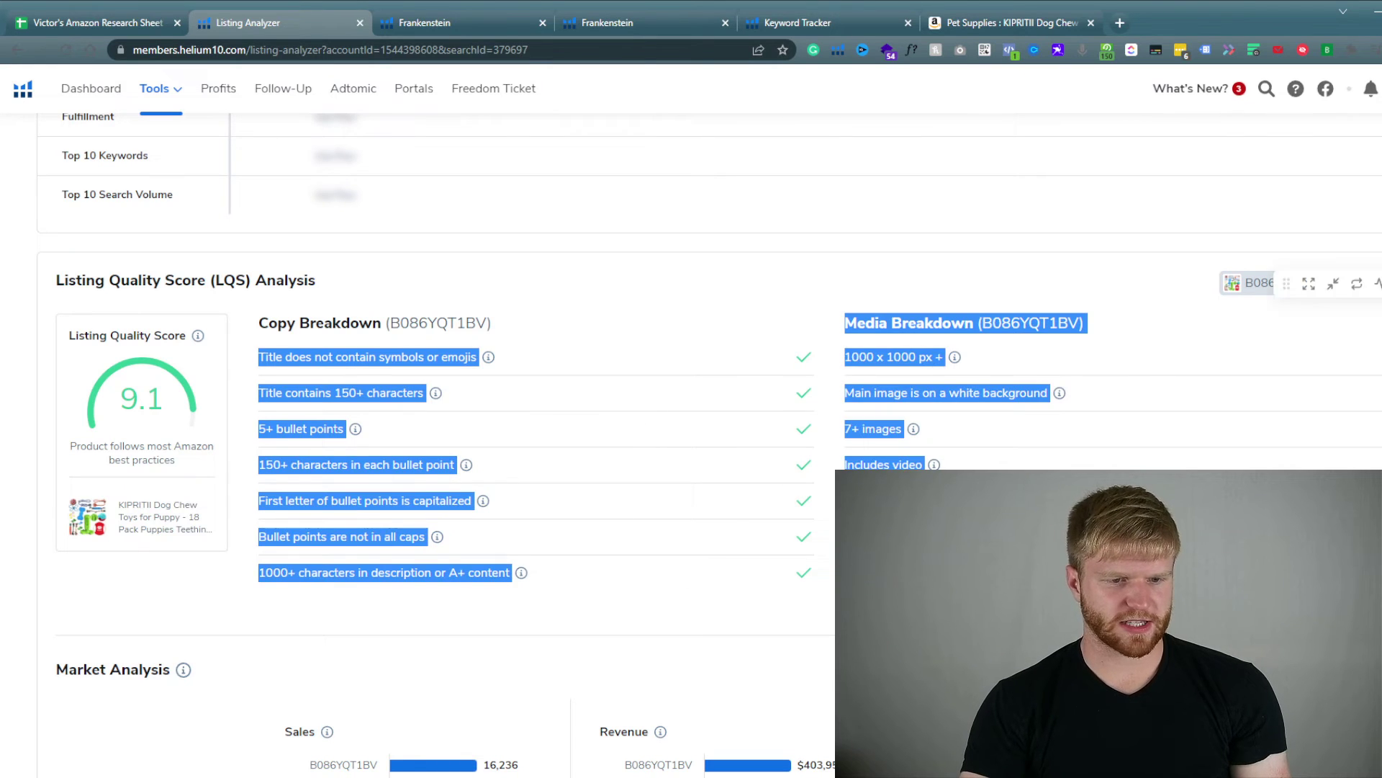
# Review the KIPRITII listing's key metrics and quality breakdown, and compare its Market Analysis charts with the market averages.
pyautogui.click(587, 425)
pyautogui.scroll(3, 575, 412)
pyautogui.scroll(4, 533, 403)
pyautogui.scroll(-4, 360, 382)
pyautogui.scroll(3, 295, 376)
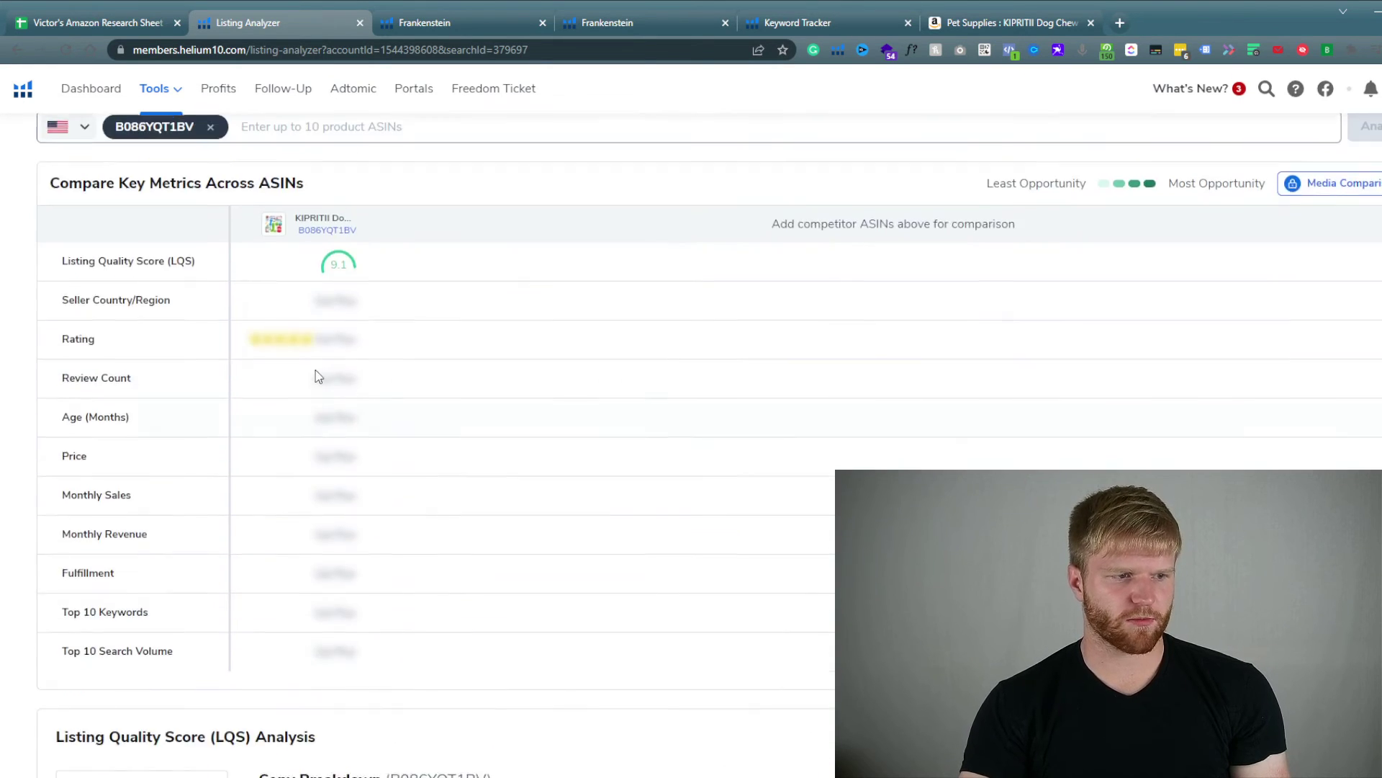
pyautogui.scroll(-10, 391, 481)
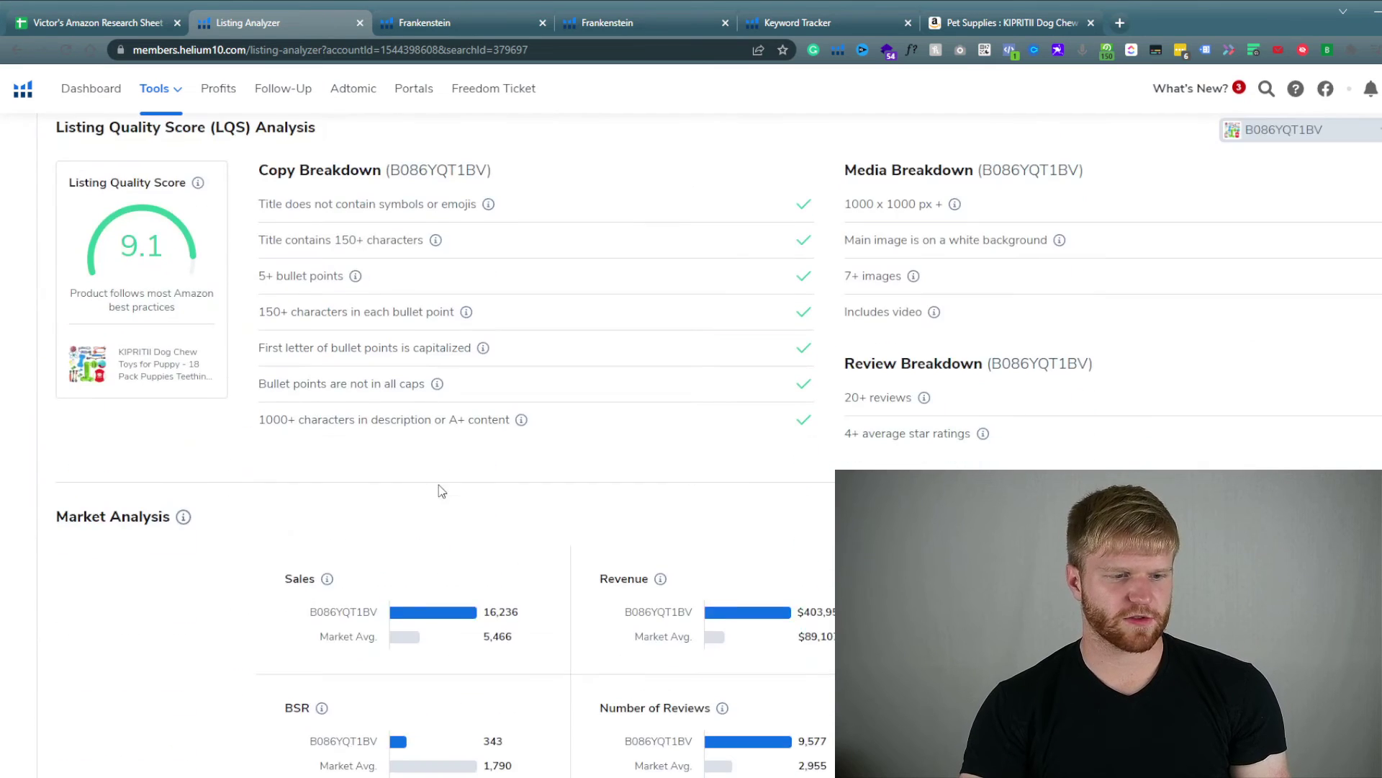
pyautogui.scroll(-1, 625, 449)
pyautogui.moveTo(304, 380); pyautogui.dragTo(1093, 433)
pyautogui.click(1093, 435)
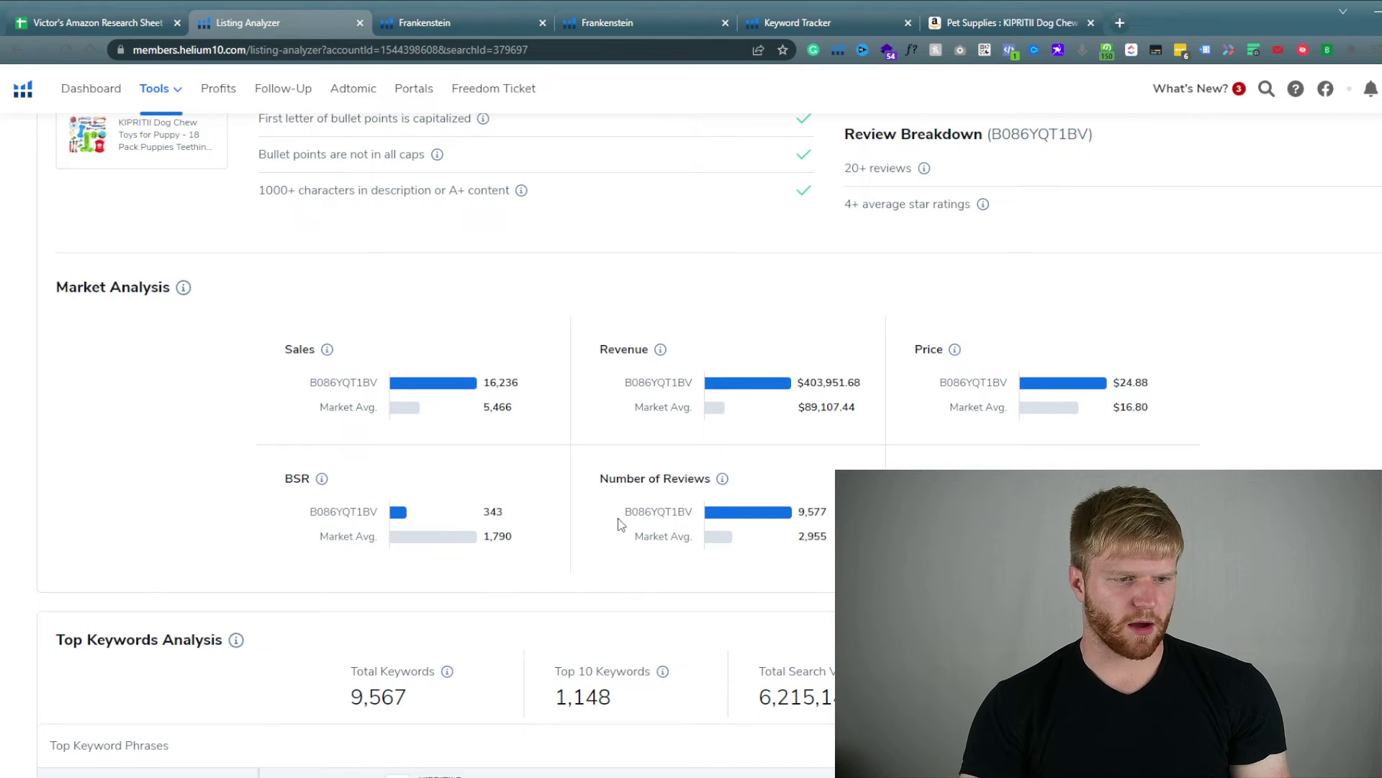
# Examine the Top Keywords Analysis totals and the keyword phrases with their search volumes and ranks for the KIPRITII listing.
pyautogui.scroll(-5, 643, 577)
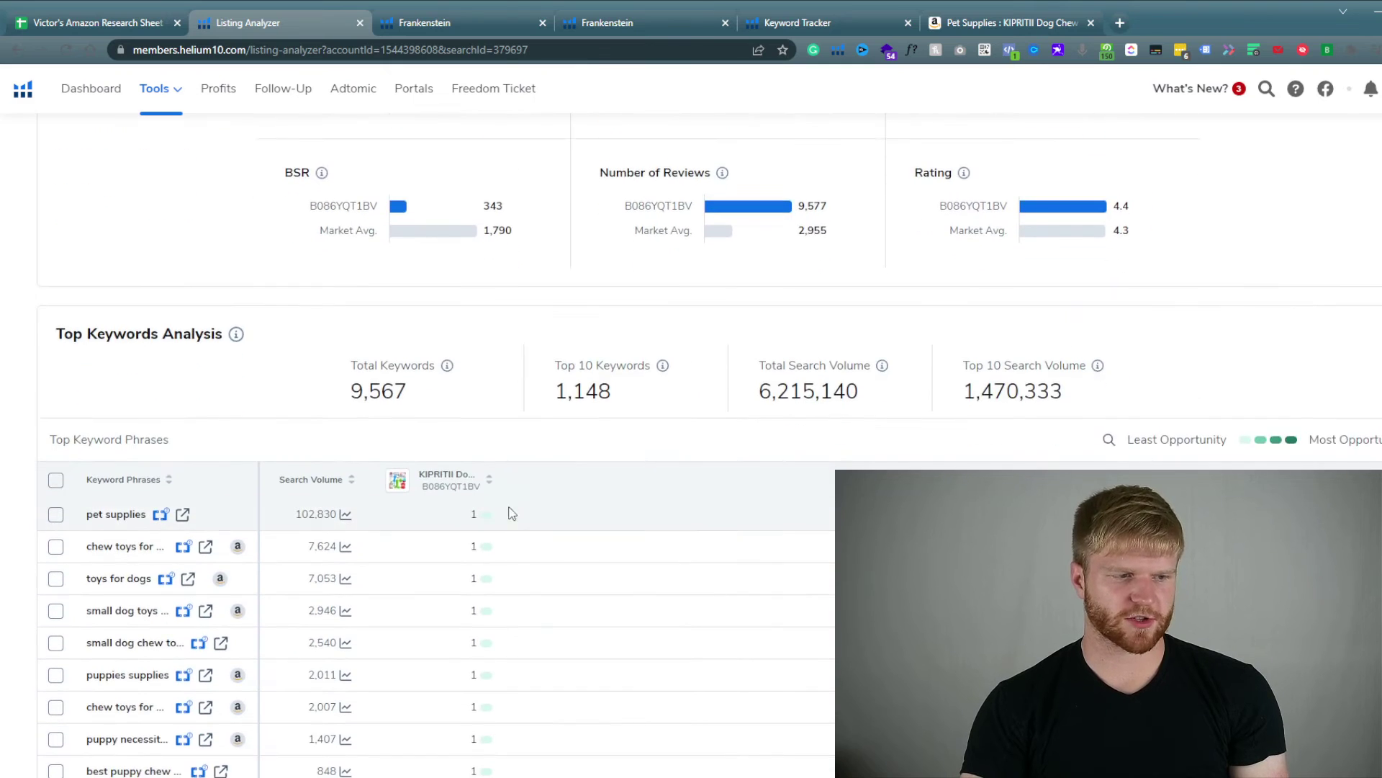
pyautogui.scroll(-1, 339, 370)
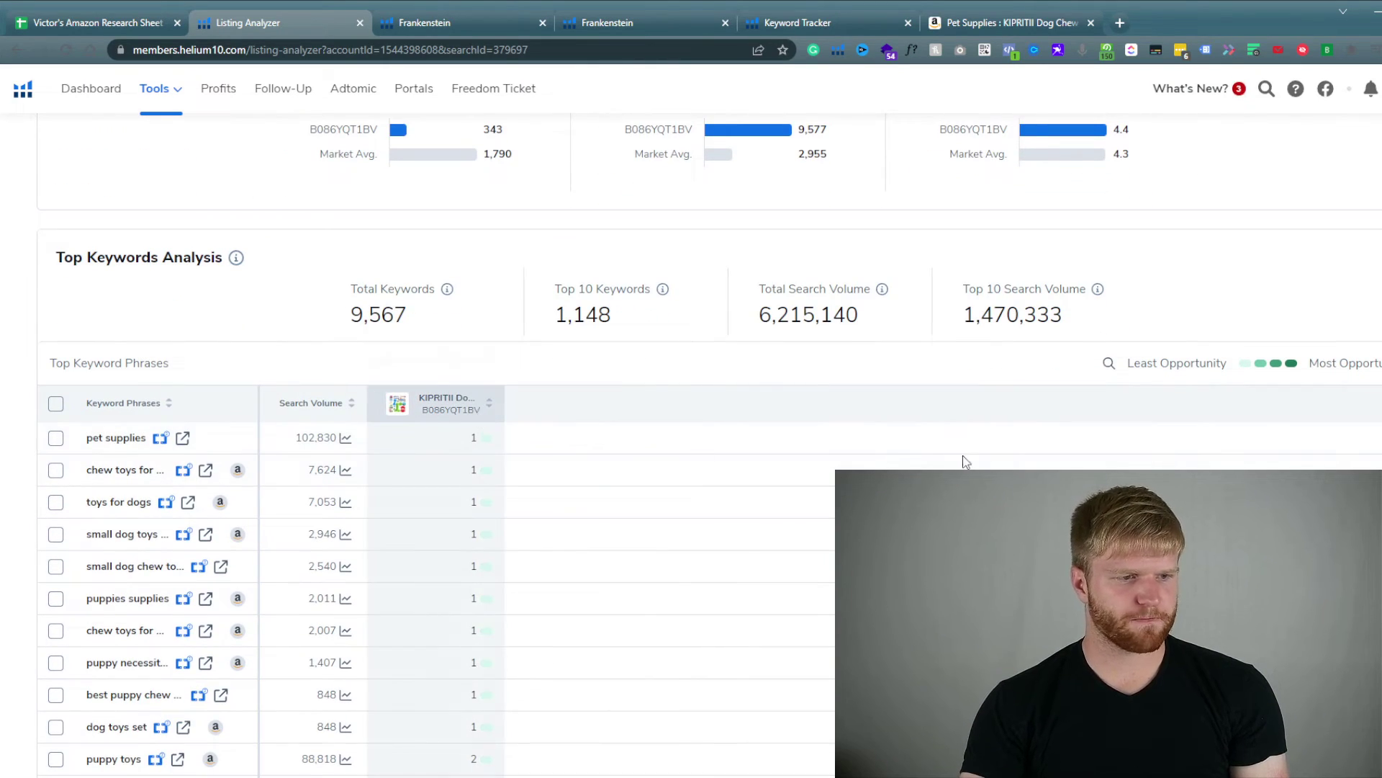
pyautogui.scroll(-4, 767, 460)
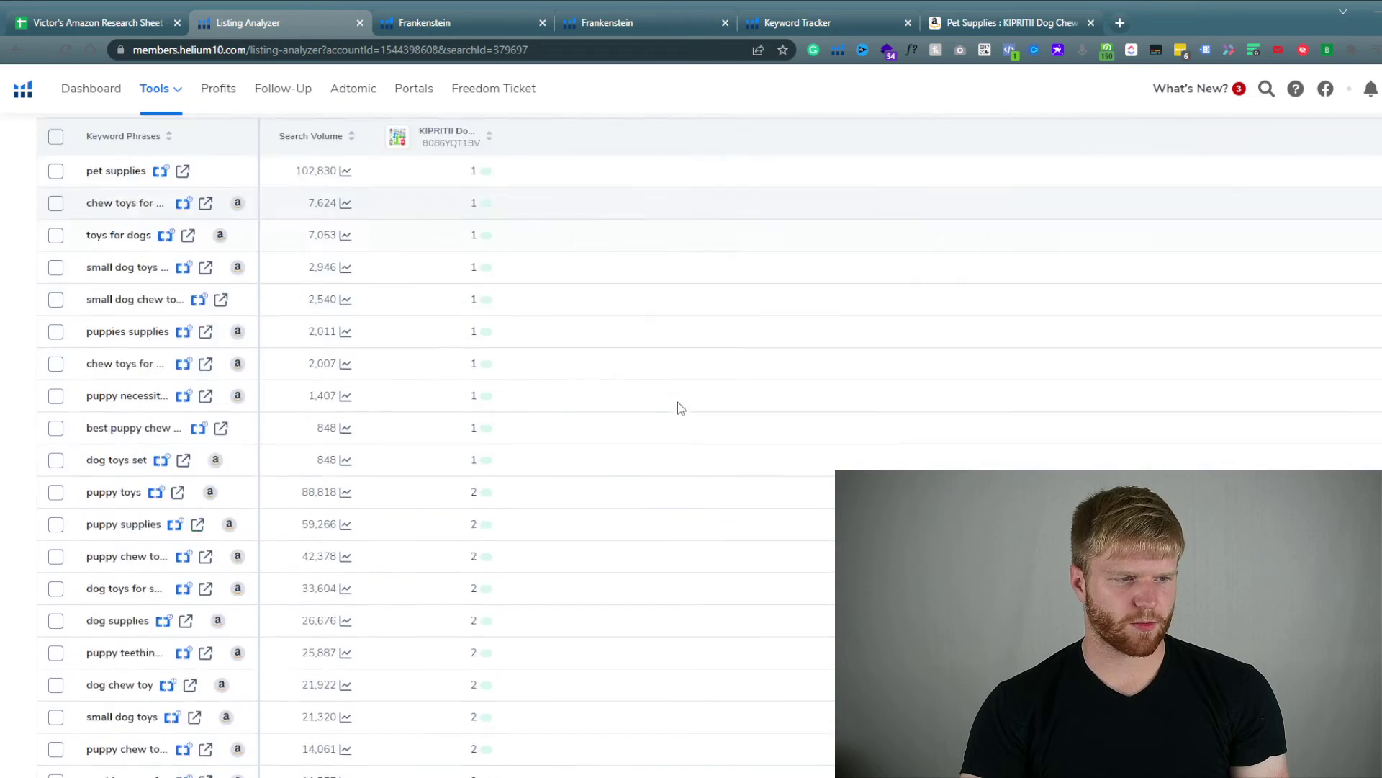
pyautogui.scroll(-5, 681, 417)
pyautogui.scroll(18, 685, 442)
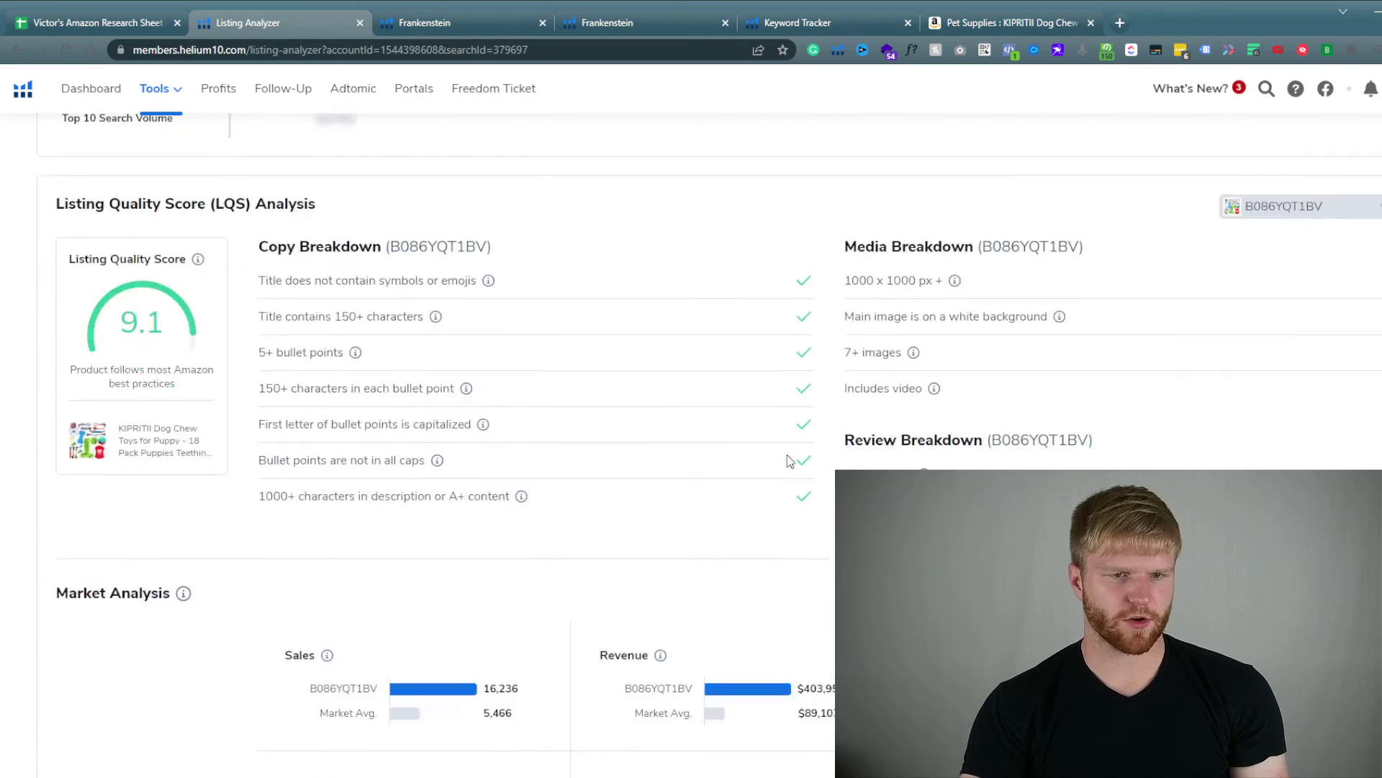
pyautogui.scroll(10, 442, 284)
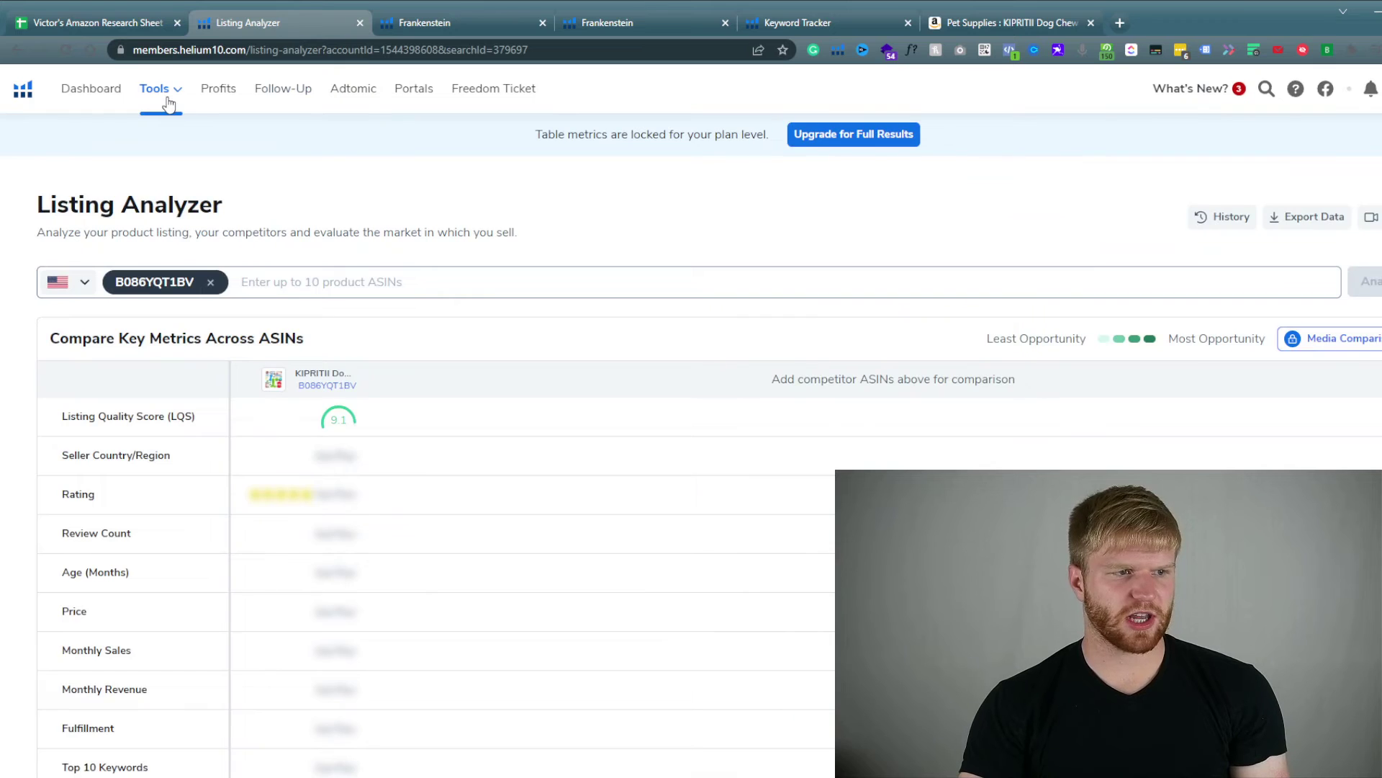
# Open Listing Builder and select the most recently updated "New listing" draft.
pyautogui.click(168, 105)
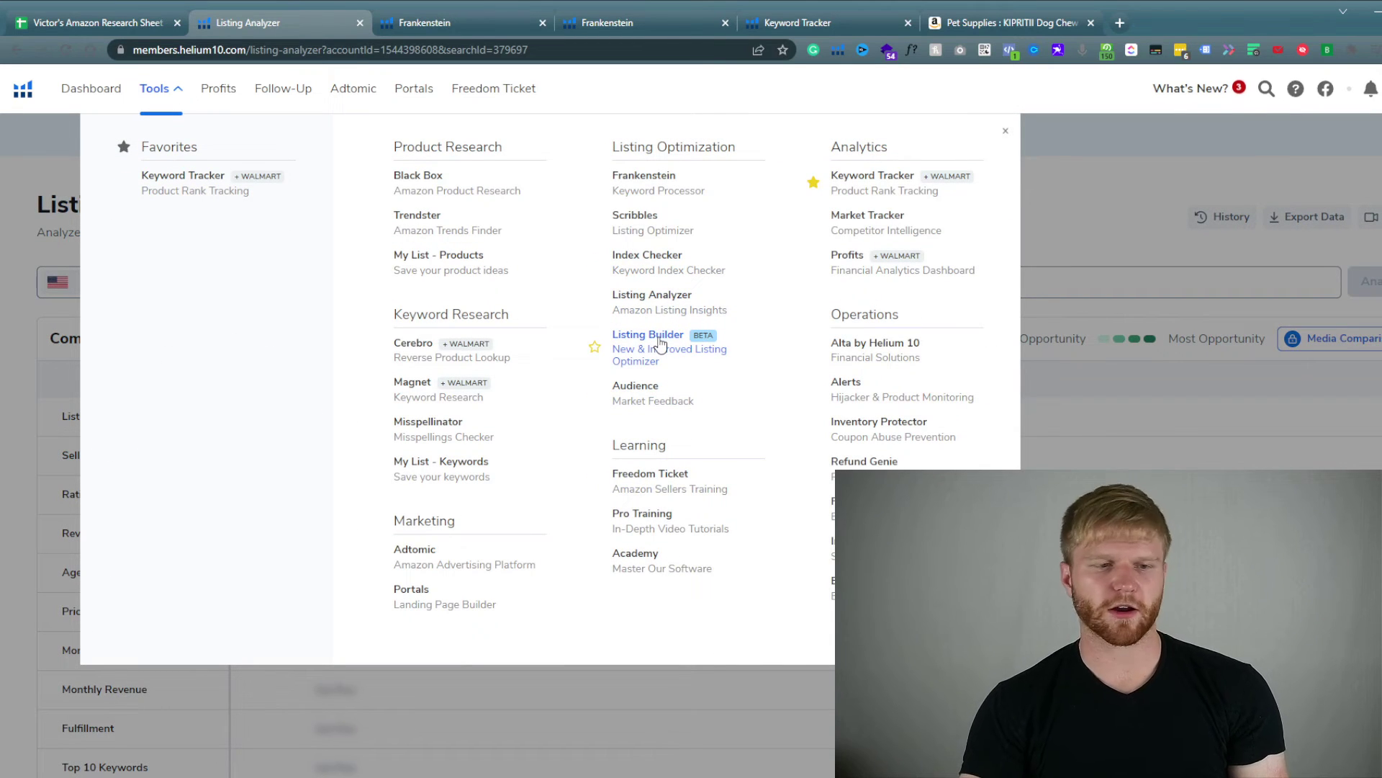
pyautogui.click(669, 360)
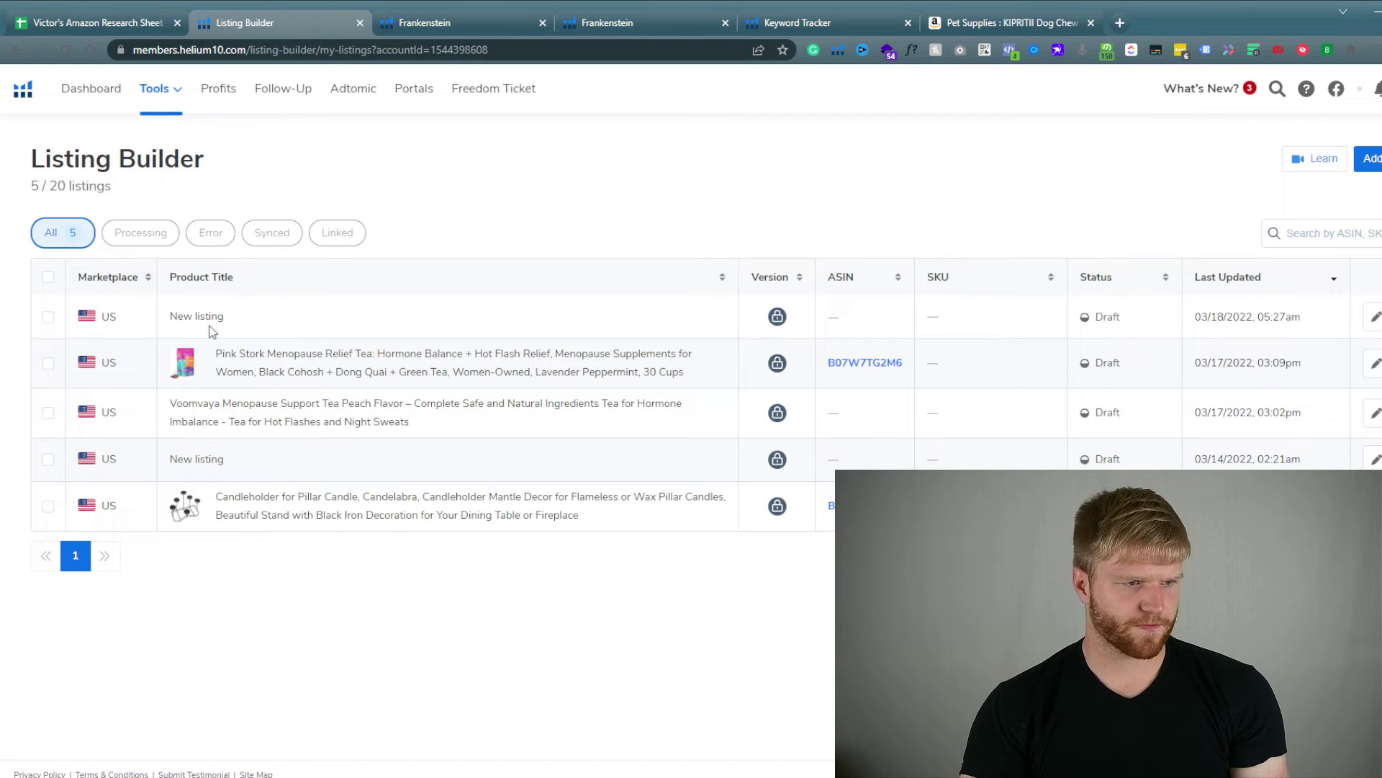
pyautogui.click(49, 317)
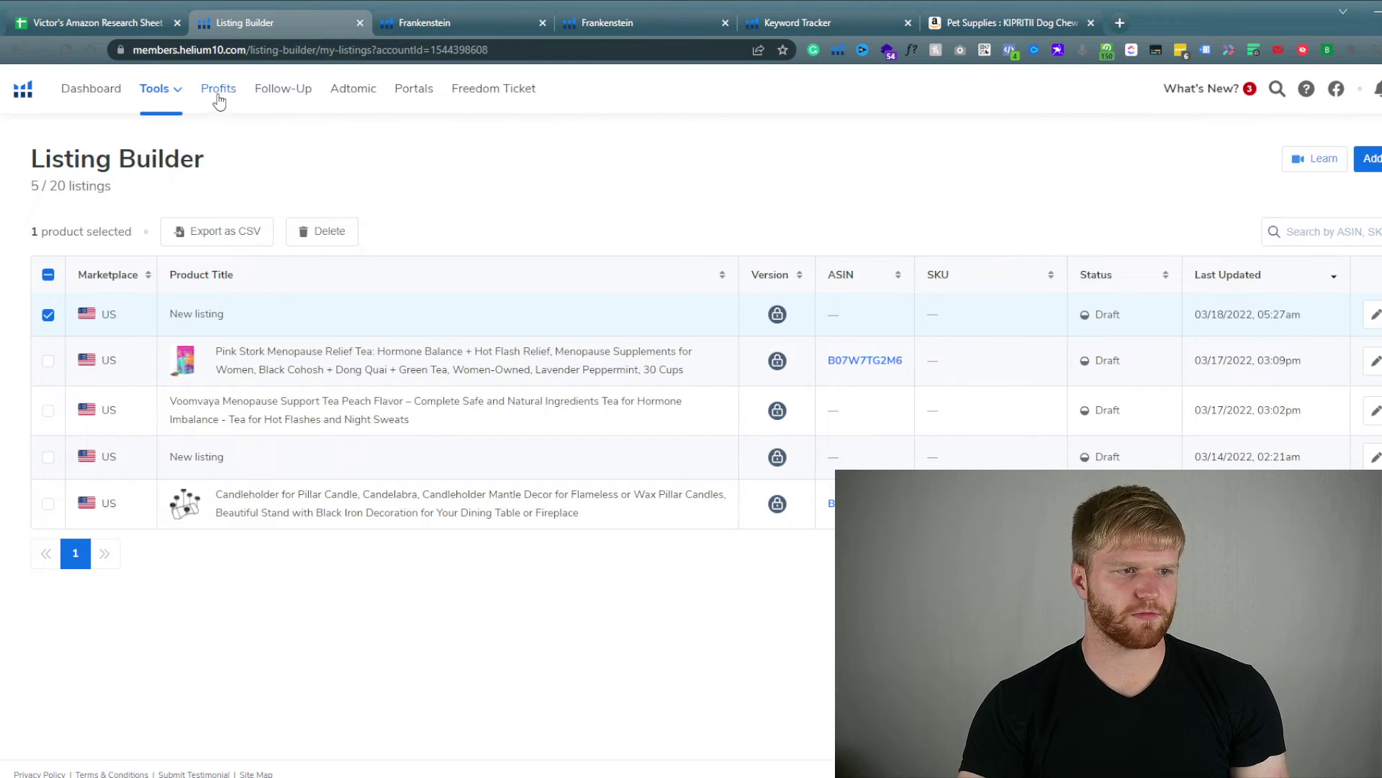
# Open the Audience market feedback tool and read its introduction, poll pricing and feature overview.
pyautogui.click(171, 90)
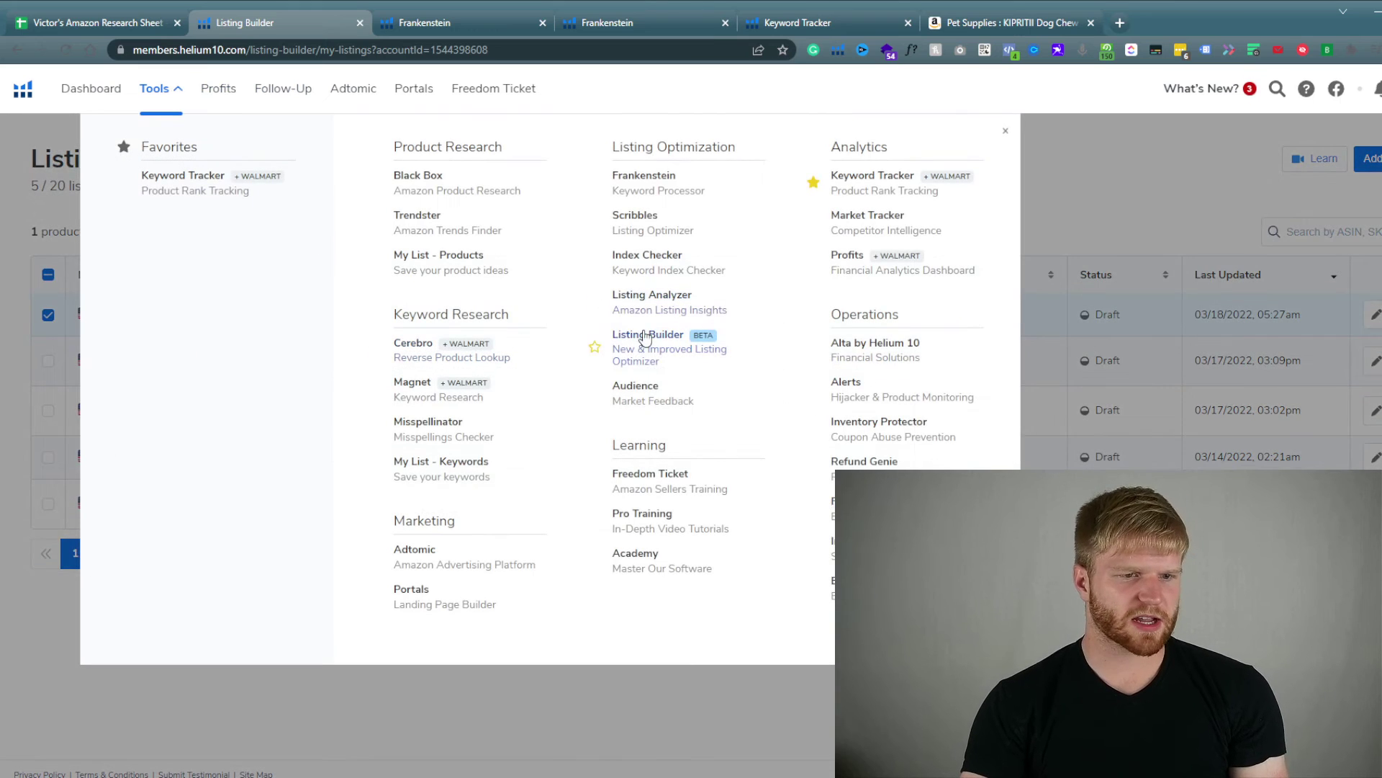
pyautogui.click(653, 402)
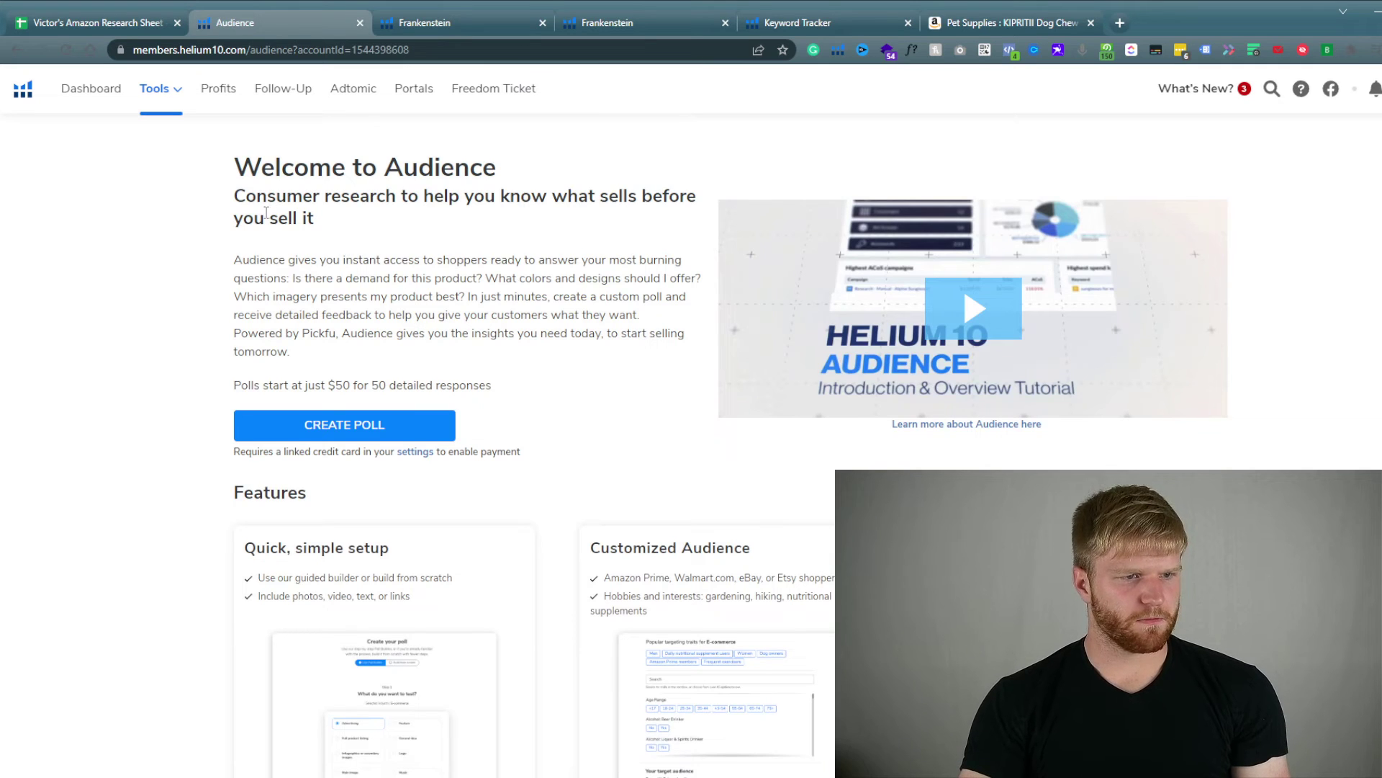
pyautogui.moveTo(246, 196); pyautogui.dragTo(601, 279)
pyautogui.click(266, 269)
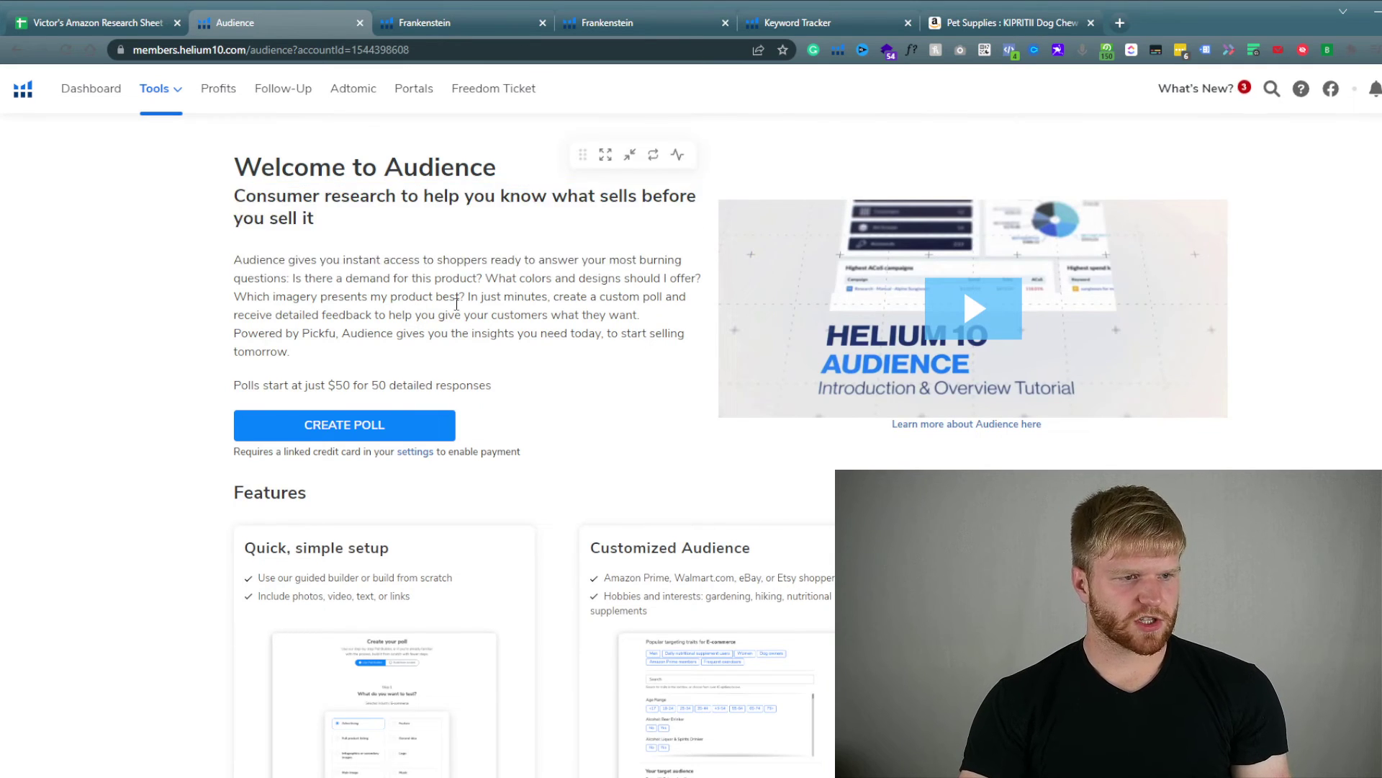
pyautogui.moveTo(254, 261); pyautogui.dragTo(537, 267)
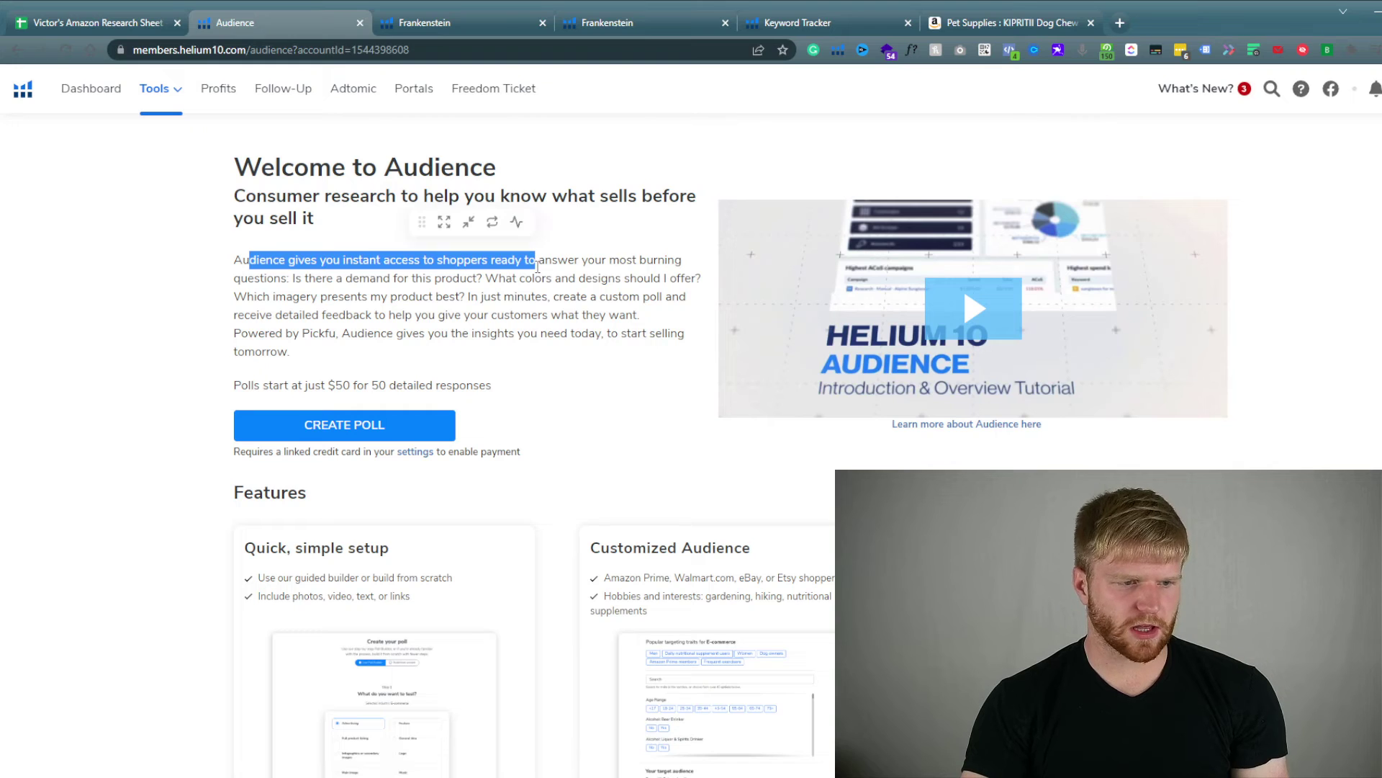
pyautogui.click(380, 299)
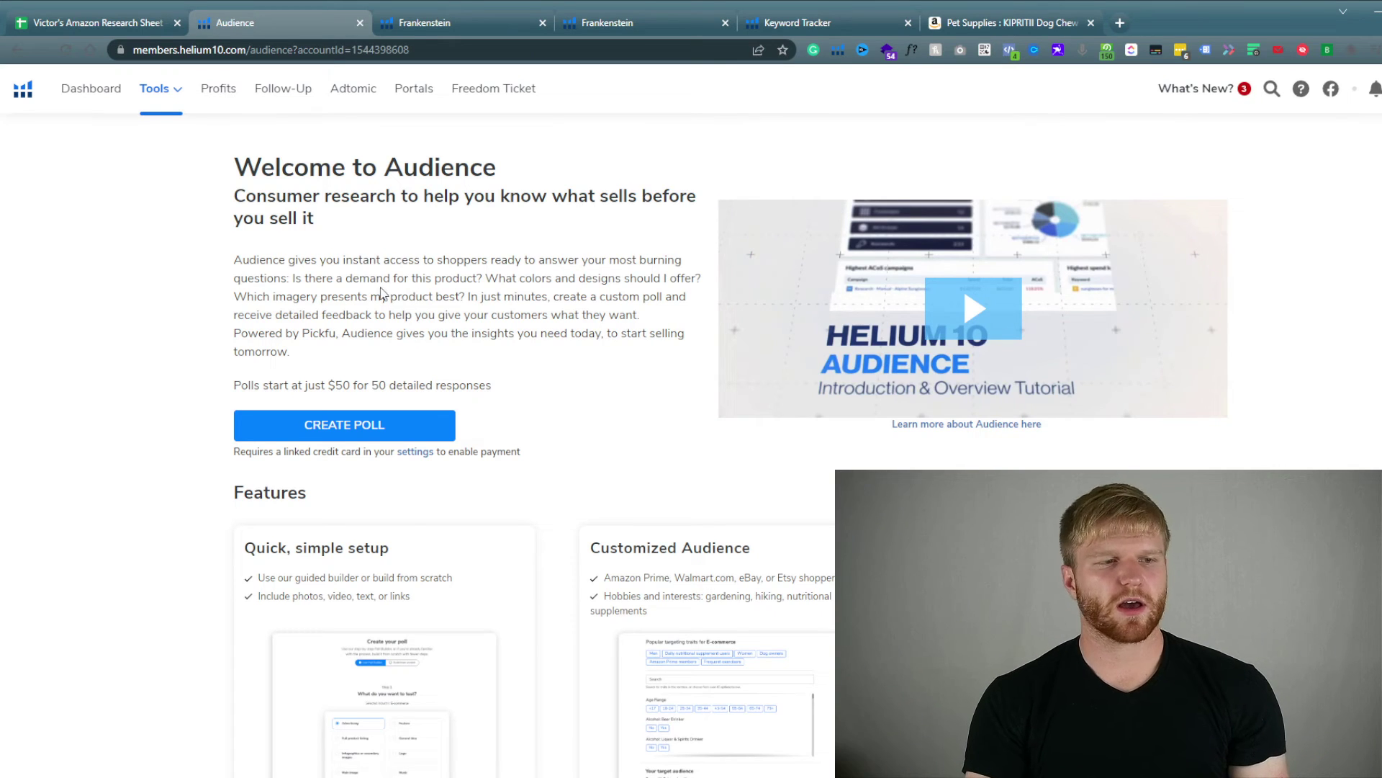
pyautogui.scroll(-1, 330, 331)
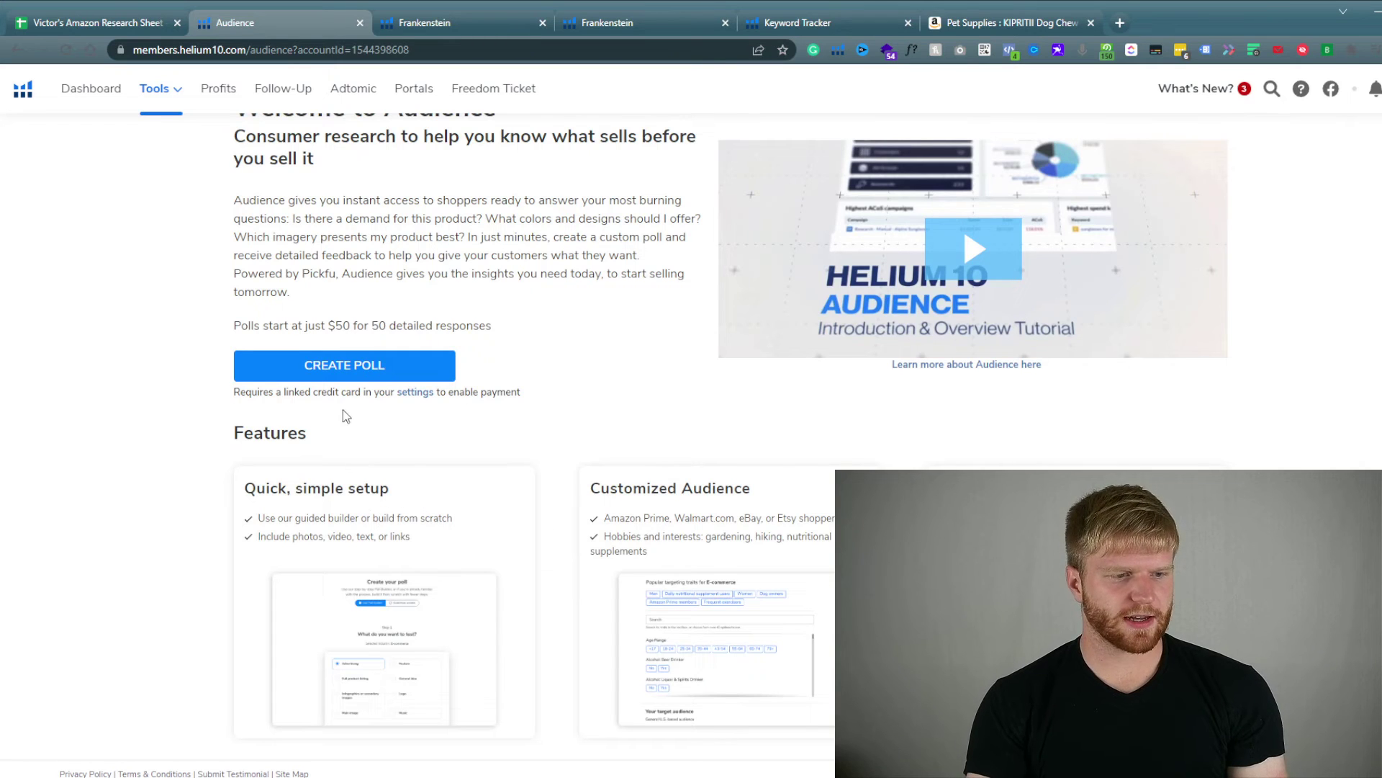
pyautogui.scroll(1, 777, 524)
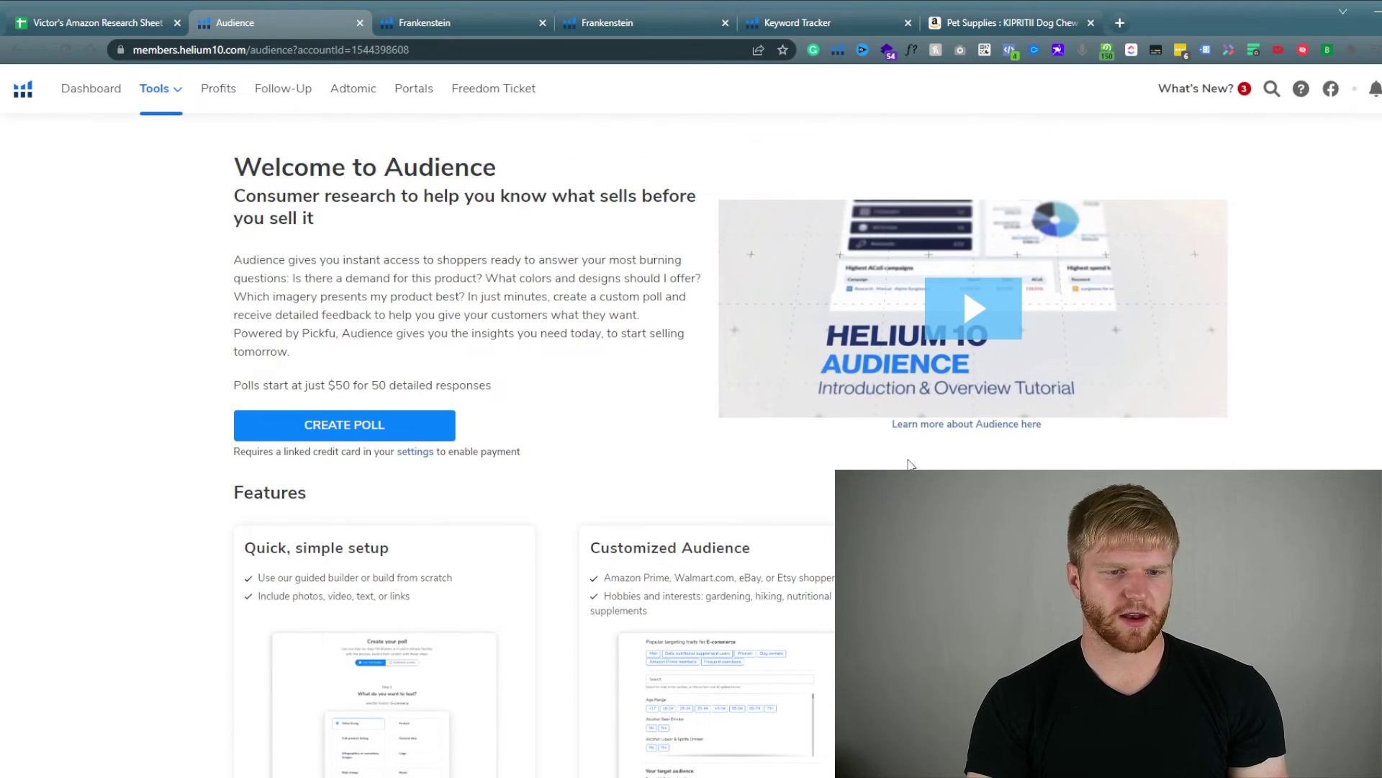
# Open Keyword Tracker and examine the tracked keywords of the iron gummies supplement, B07P71VKBK.
pyautogui.click(171, 103)
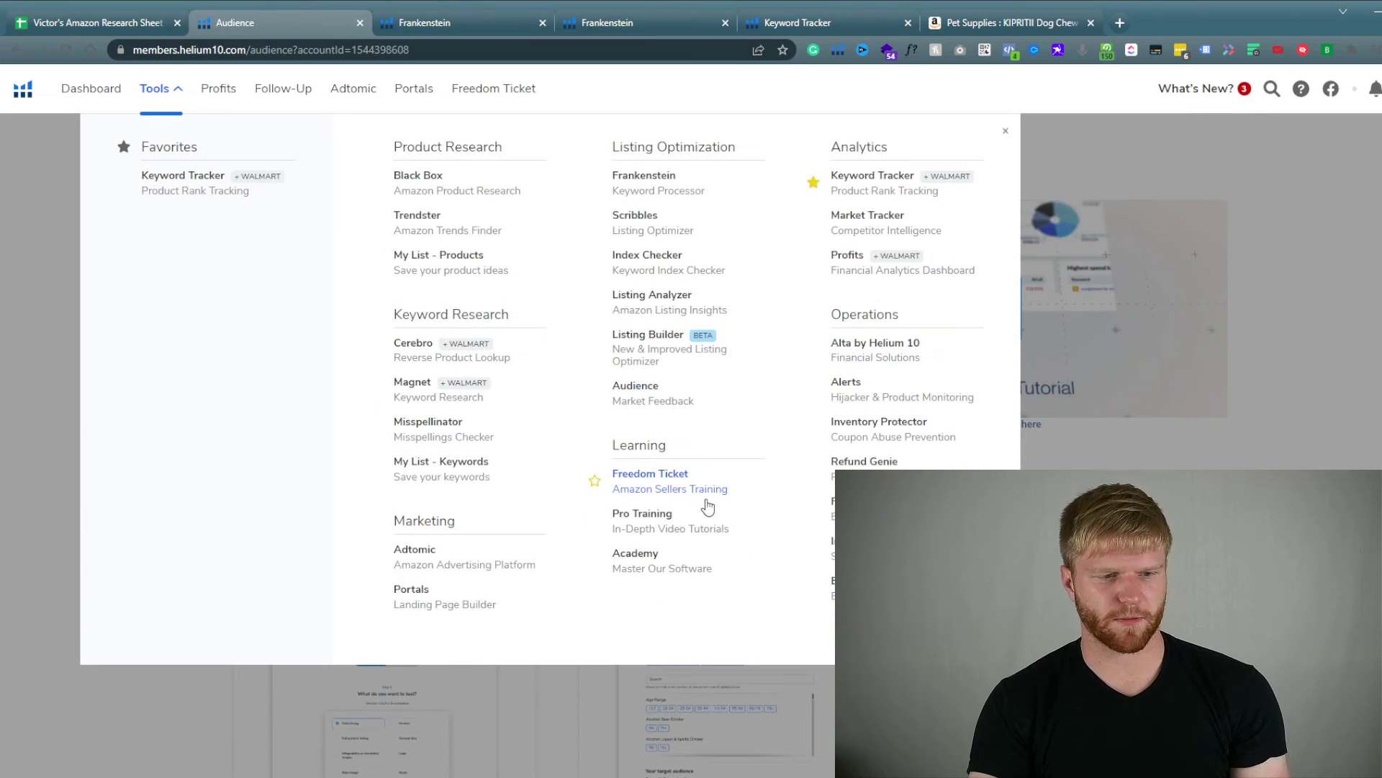
pyautogui.click(888, 191)
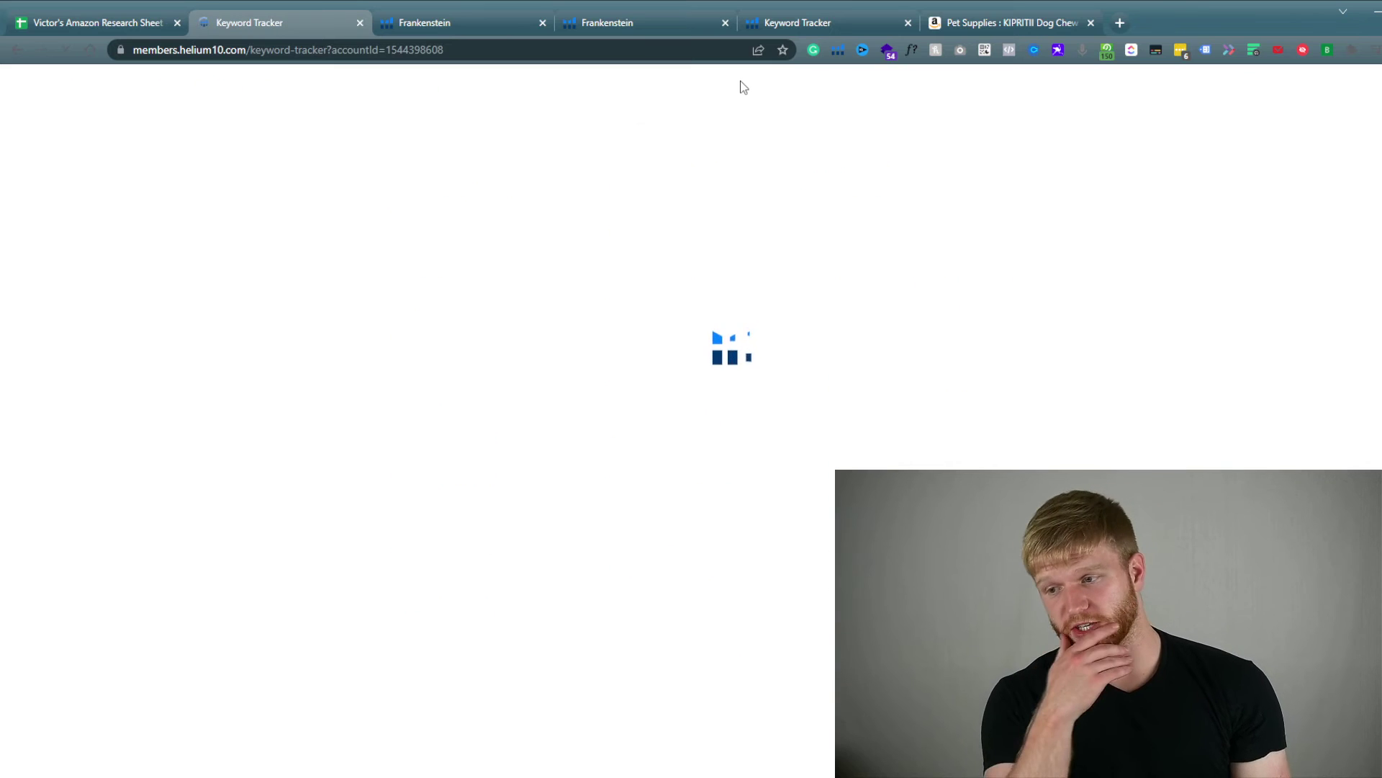
pyautogui.click(784, 20)
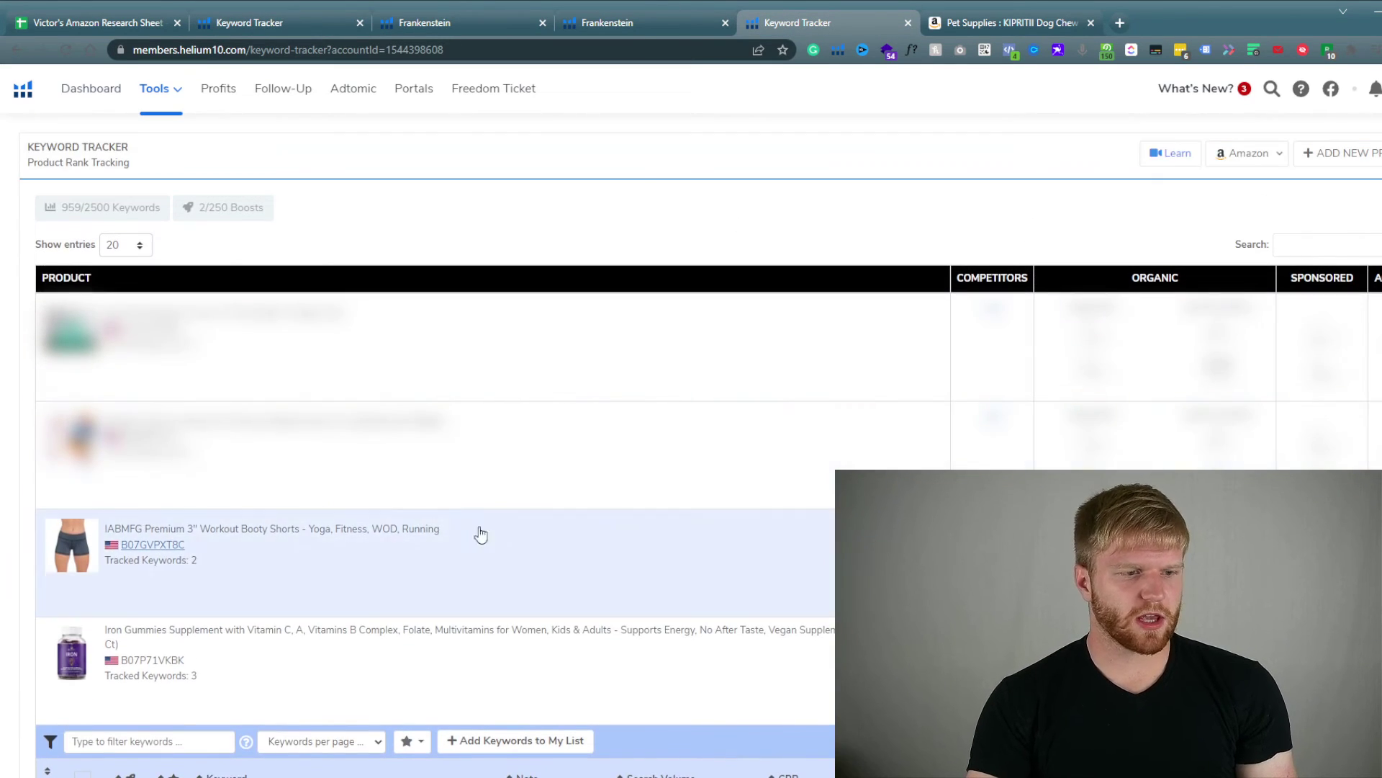
pyautogui.scroll(-4, 422, 550)
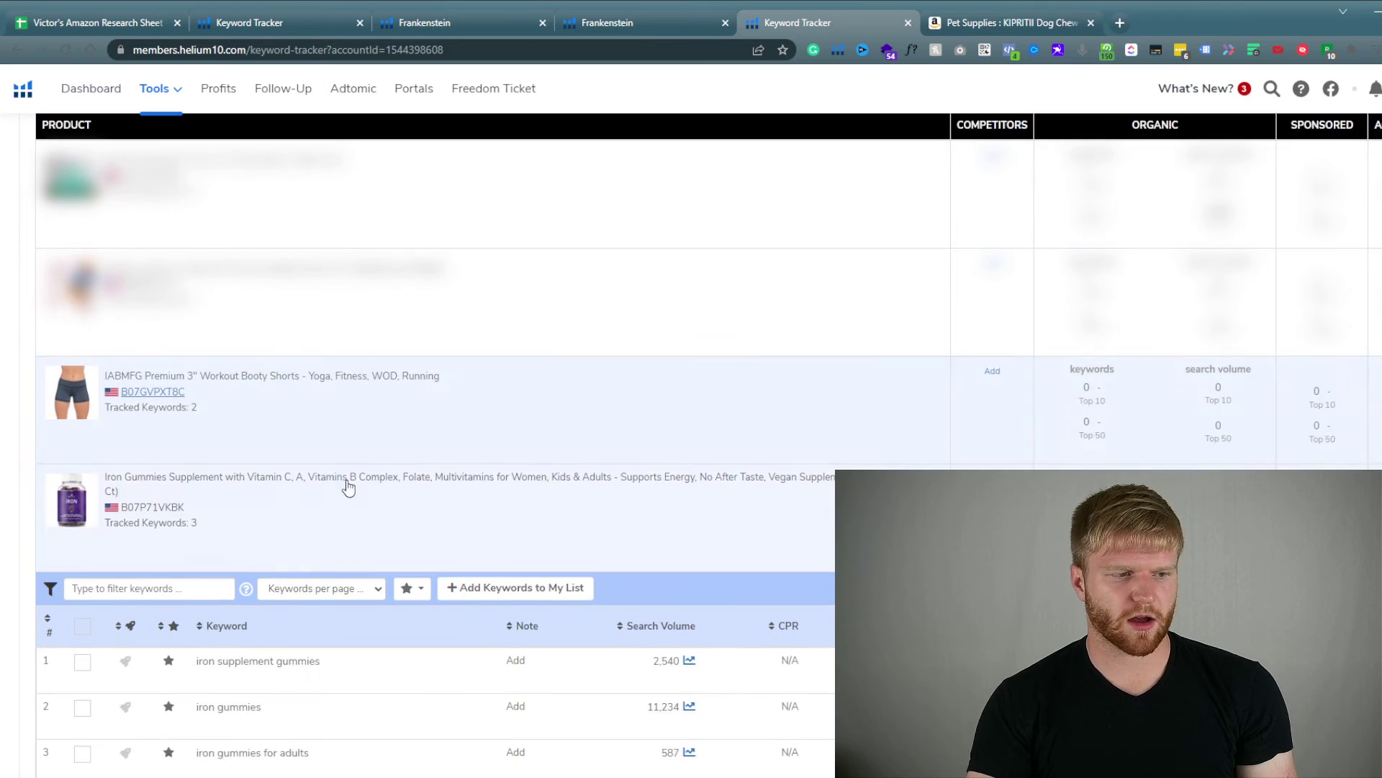
pyautogui.scroll(-1, 613, 630)
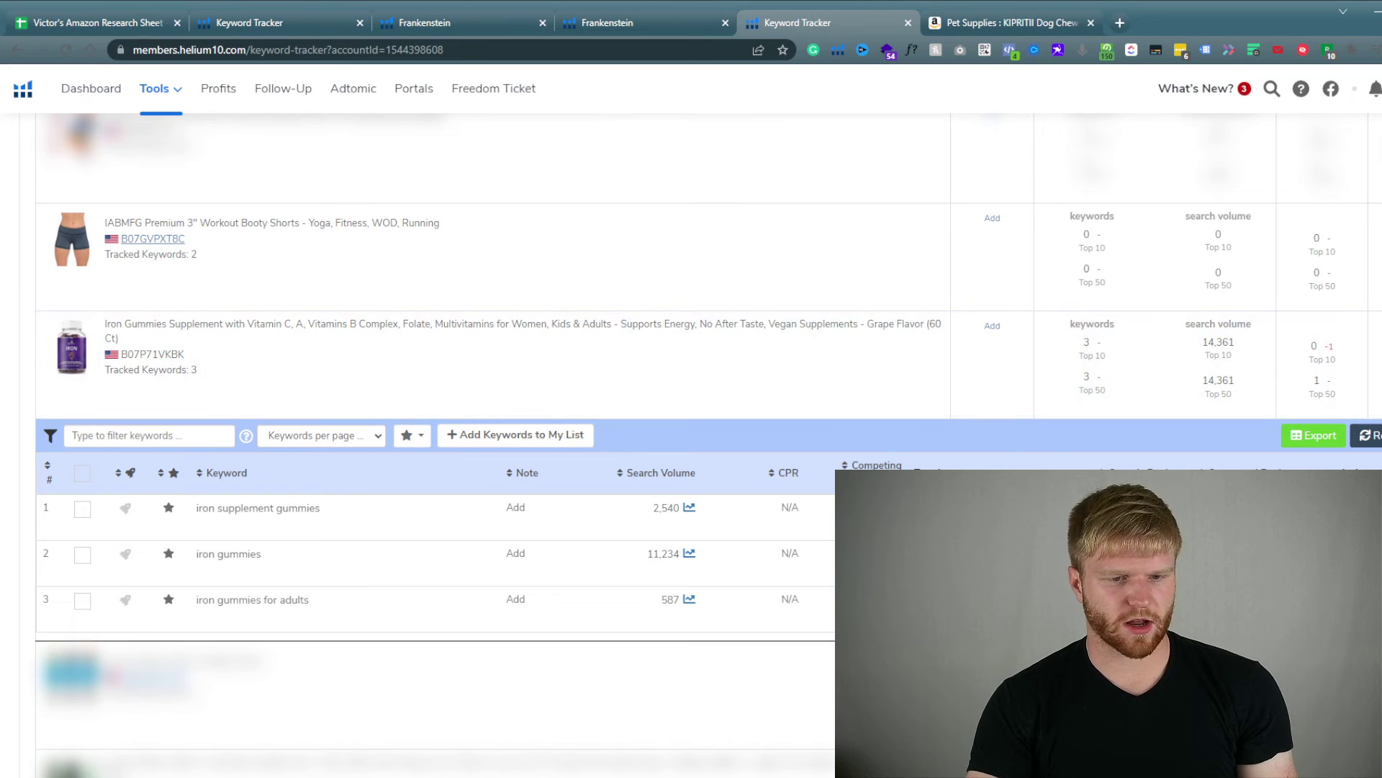
# View the rank history chart for the keyword "iron gummies" over 1 Year, and close the chart.
pyautogui.click(689, 553)
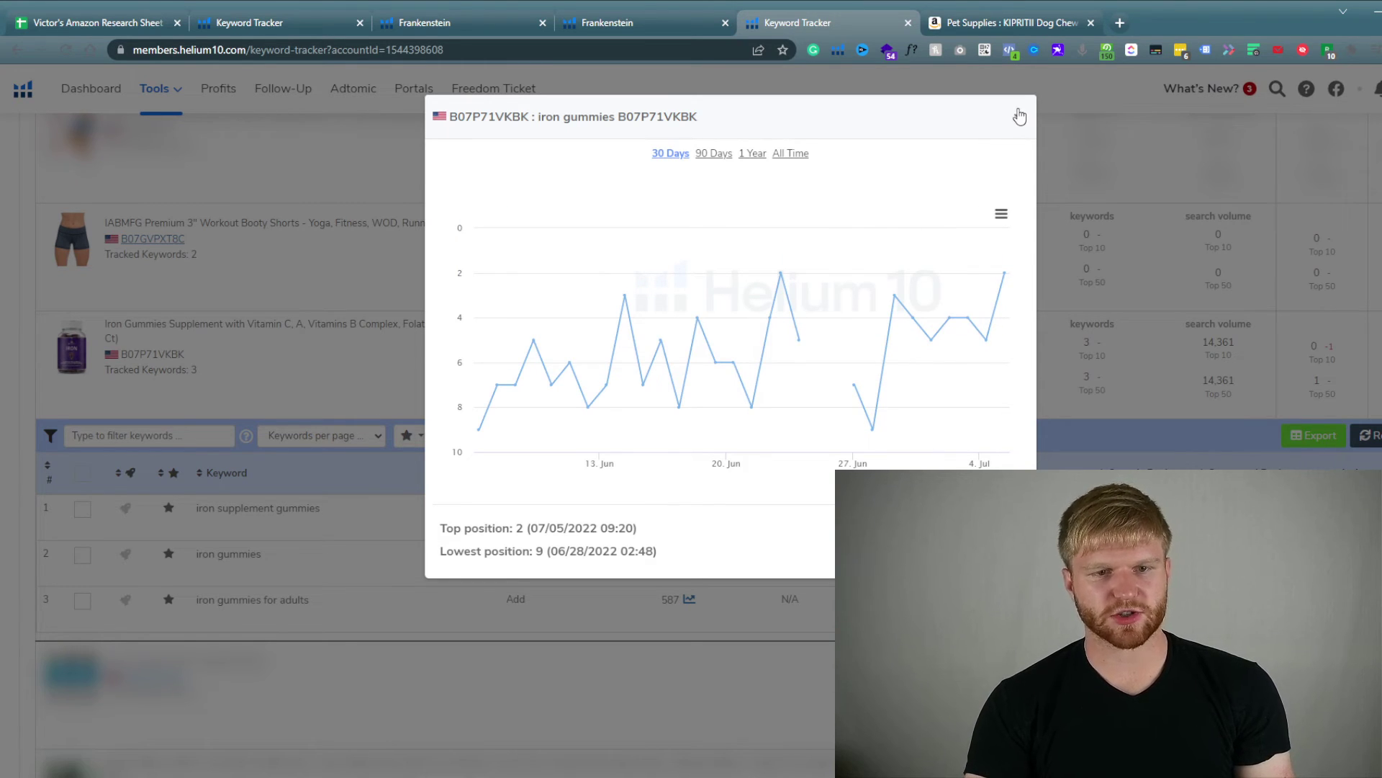
pyautogui.click(761, 155)
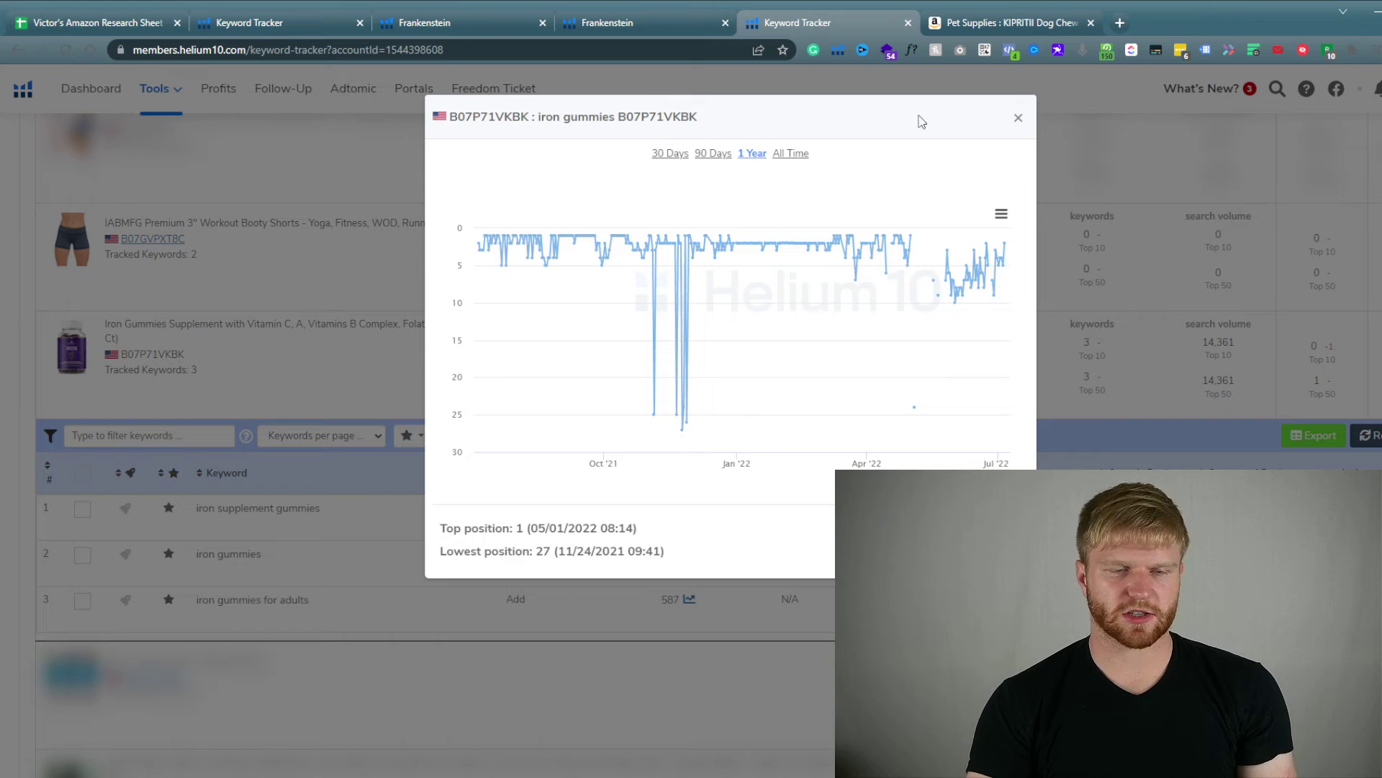
pyautogui.click(1025, 123)
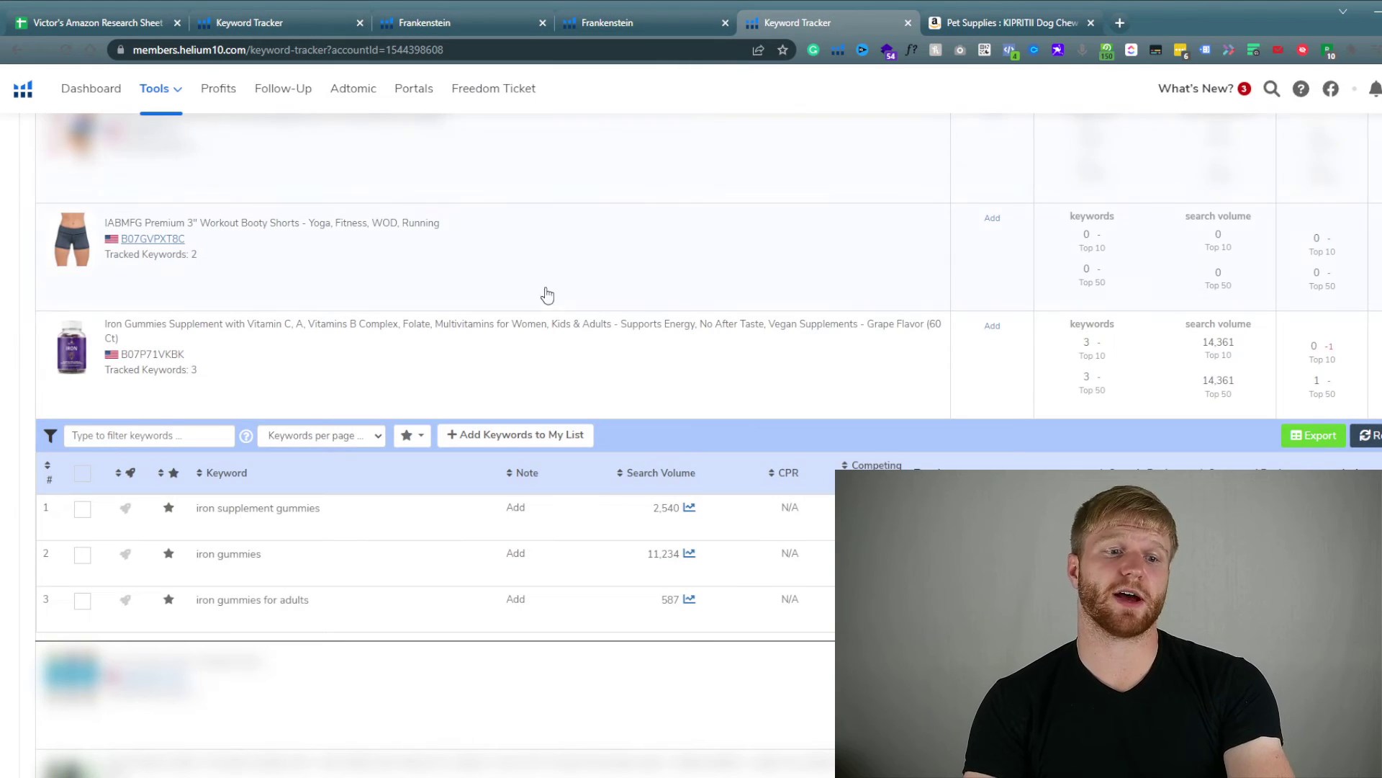
# Look over the tracked products list and the organic and sponsored rank columns for the iron gummies keywords.
pyautogui.scroll(4, 395, 487)
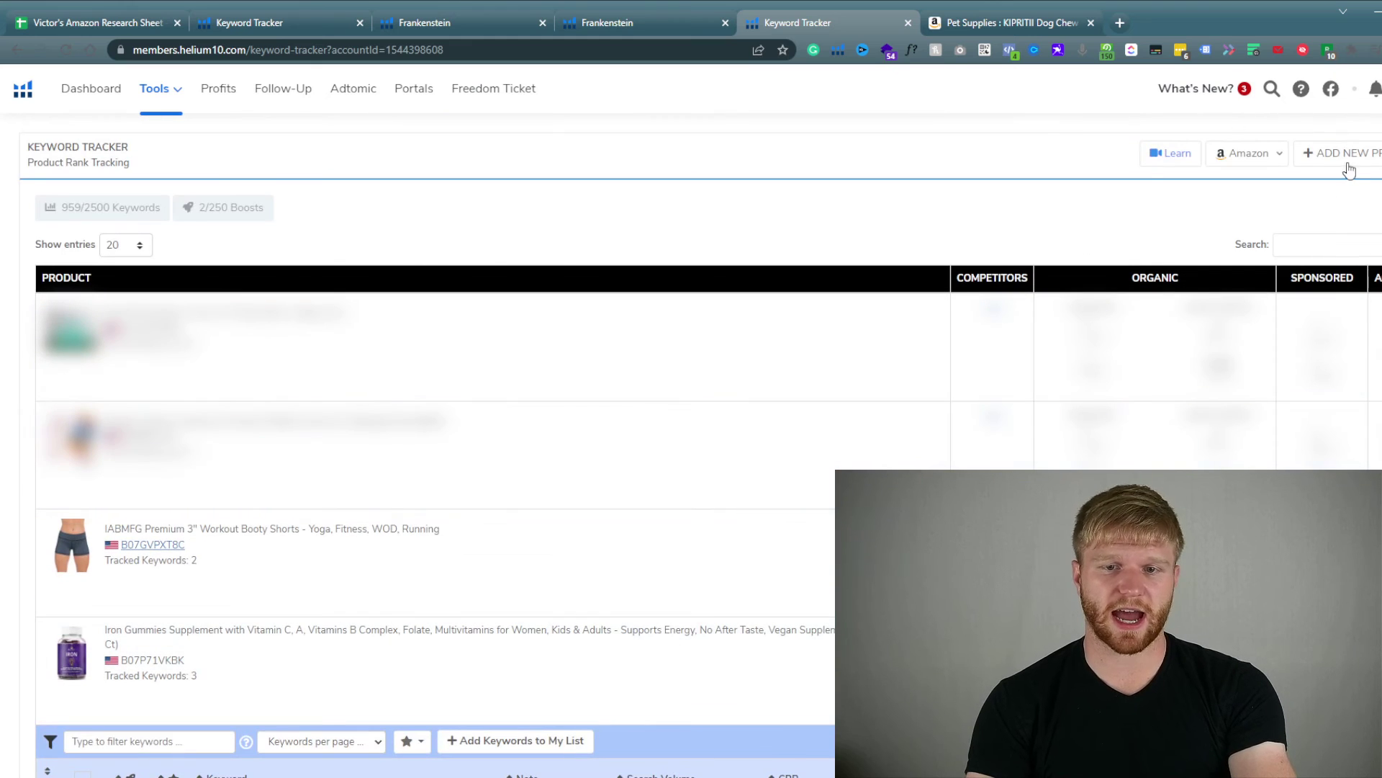
pyautogui.scroll(-2, 1162, 407)
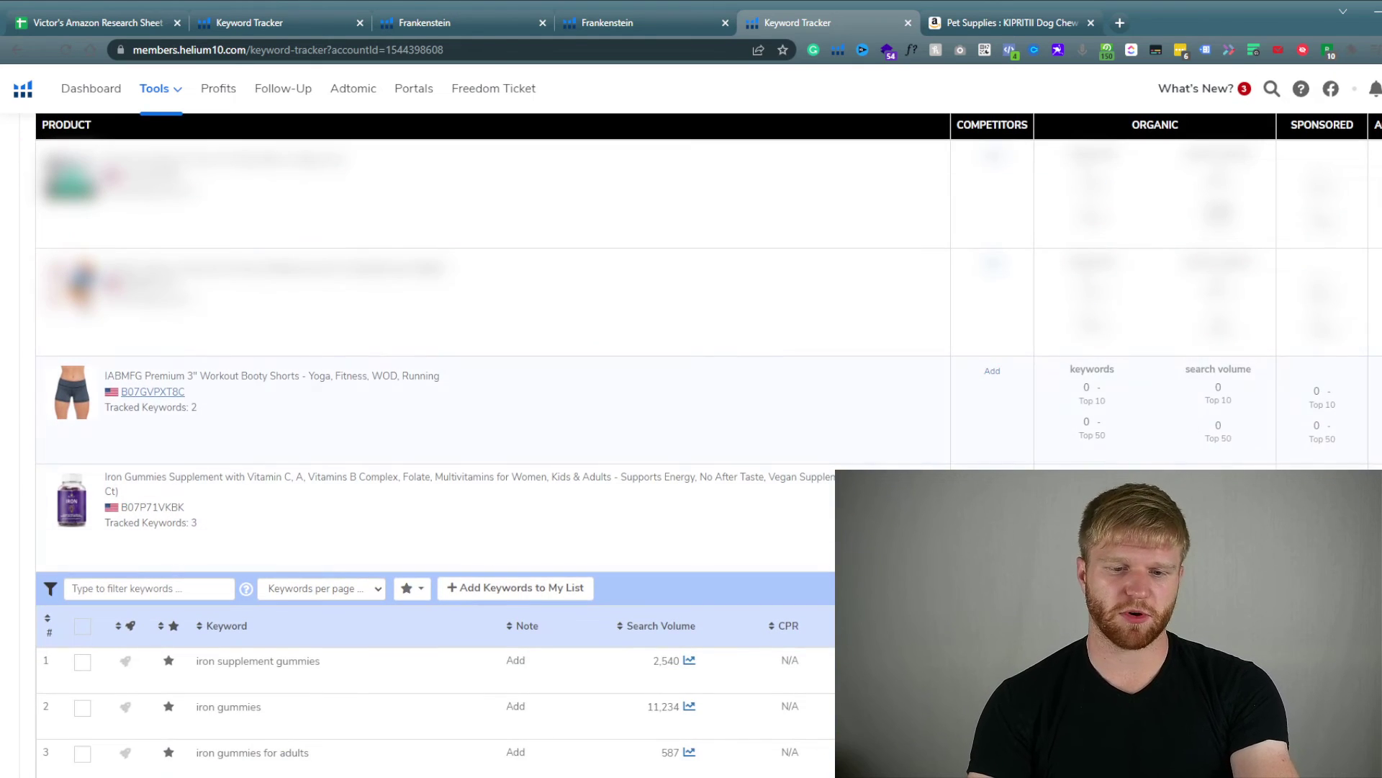
pyautogui.scroll(-3, 769, 686)
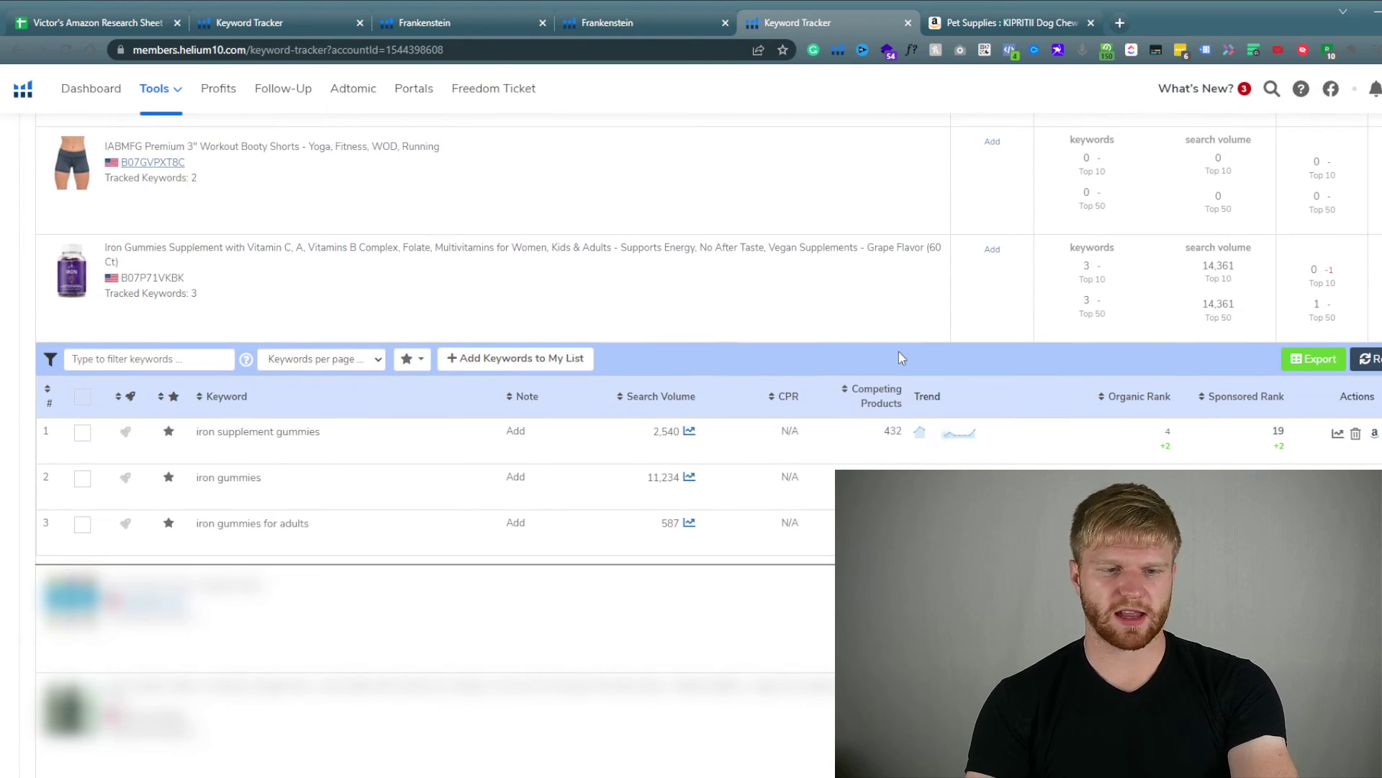
pyautogui.scroll(5, 417, 240)
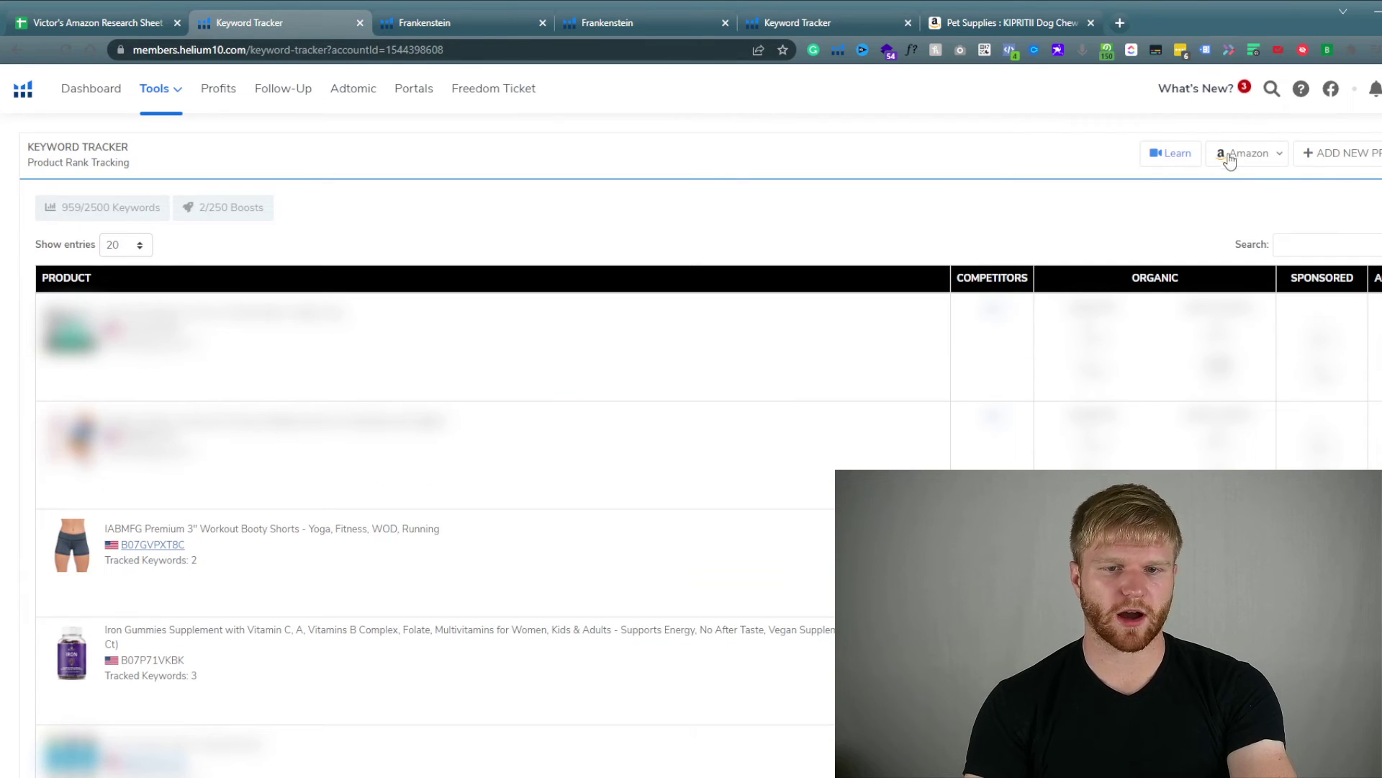
# Open Market Tracker and bring up the form for creating a new market.
pyautogui.click(155, 89)
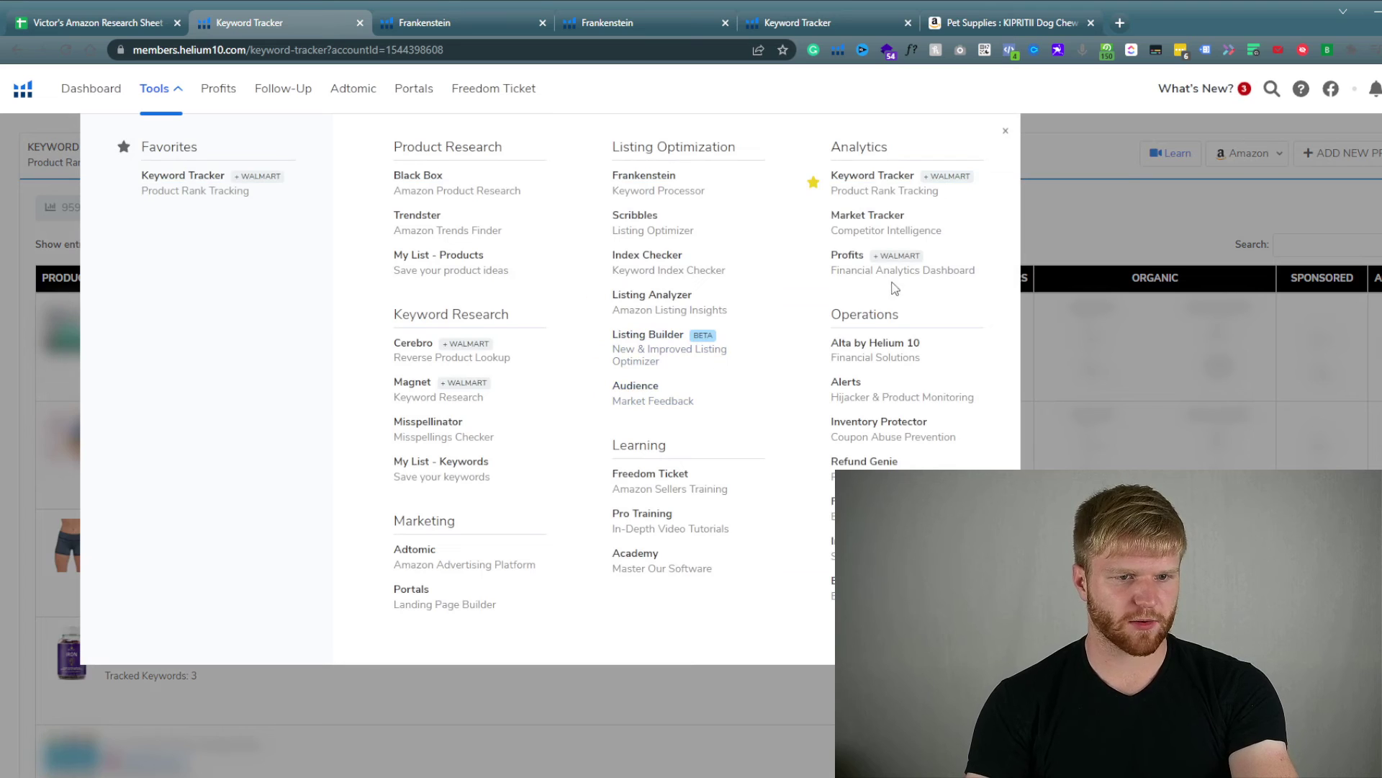
pyautogui.click(912, 230)
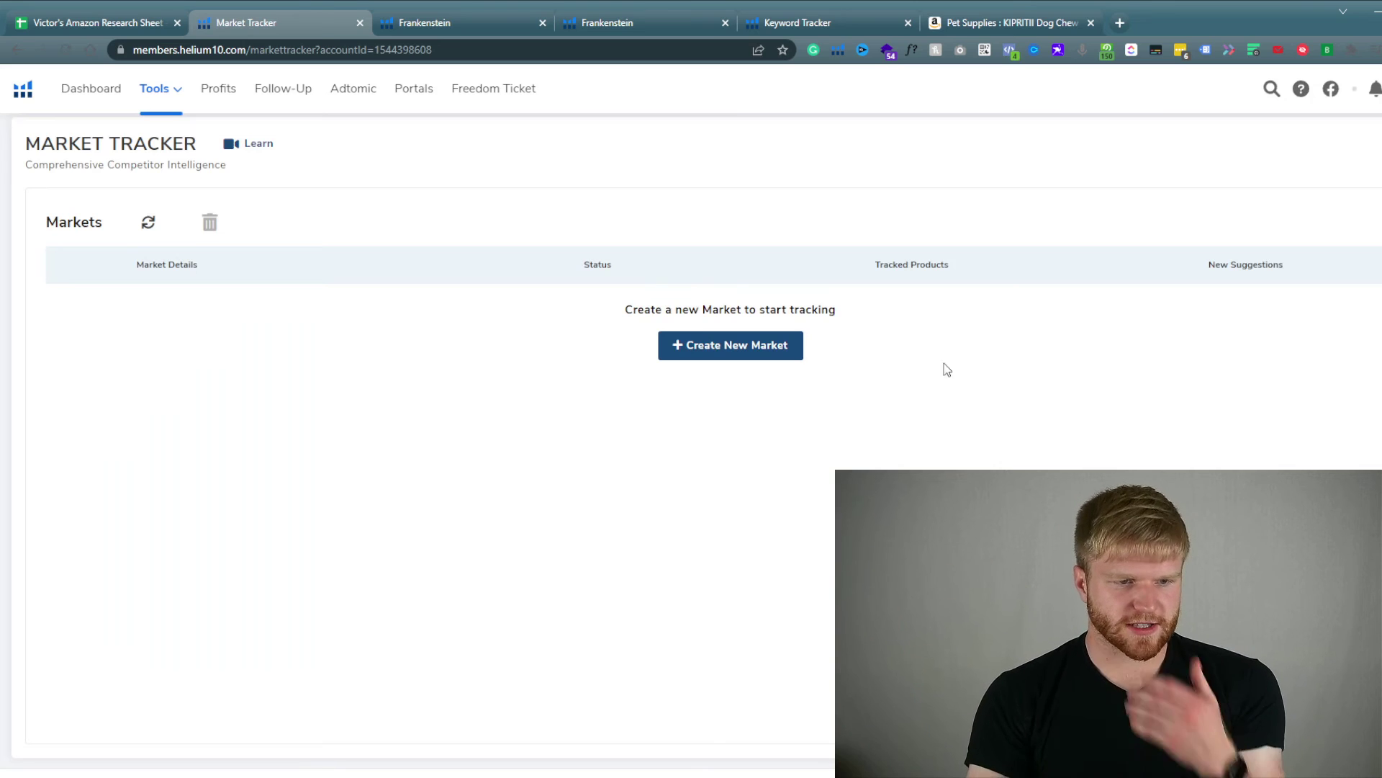
pyautogui.click(769, 347)
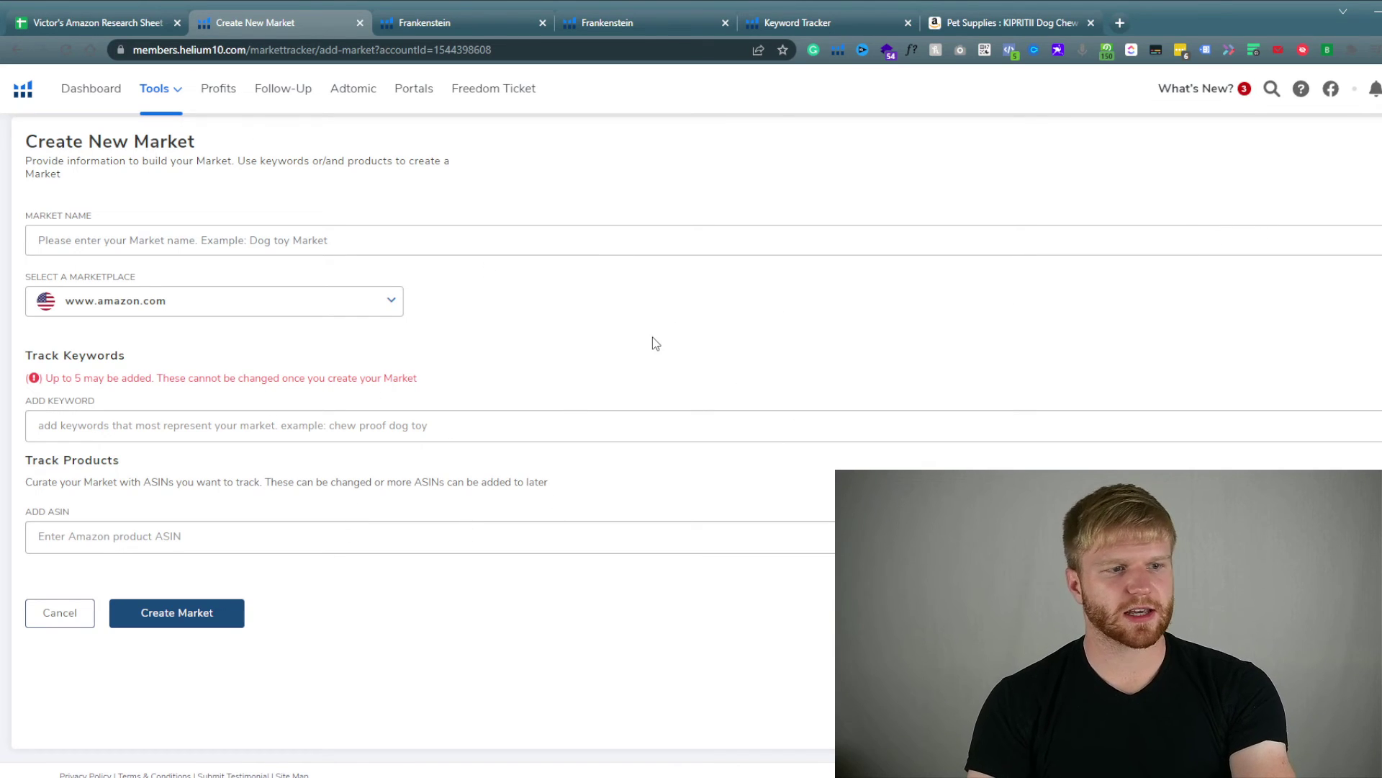
# Open the Alta by Helium 10 financial solutions page.
pyautogui.click(167, 100)
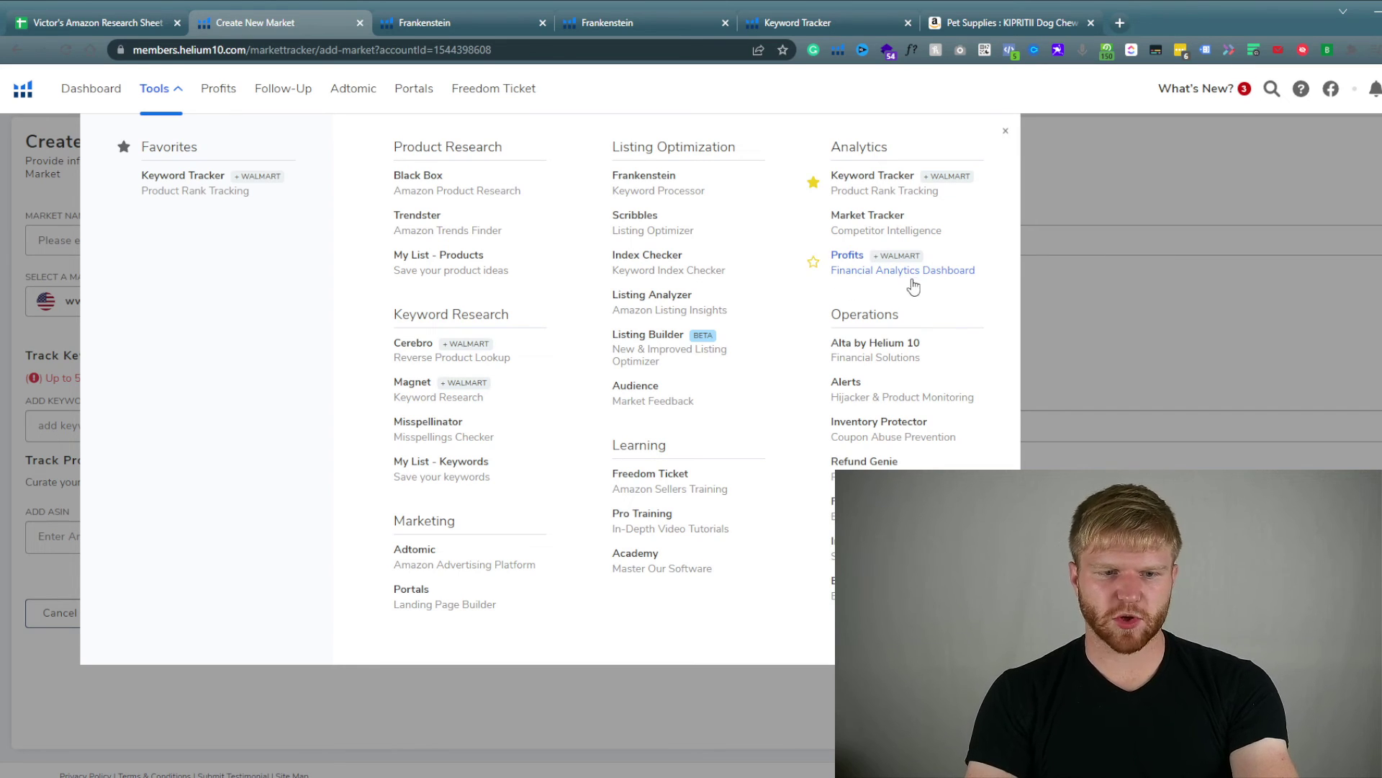
pyautogui.click(895, 355)
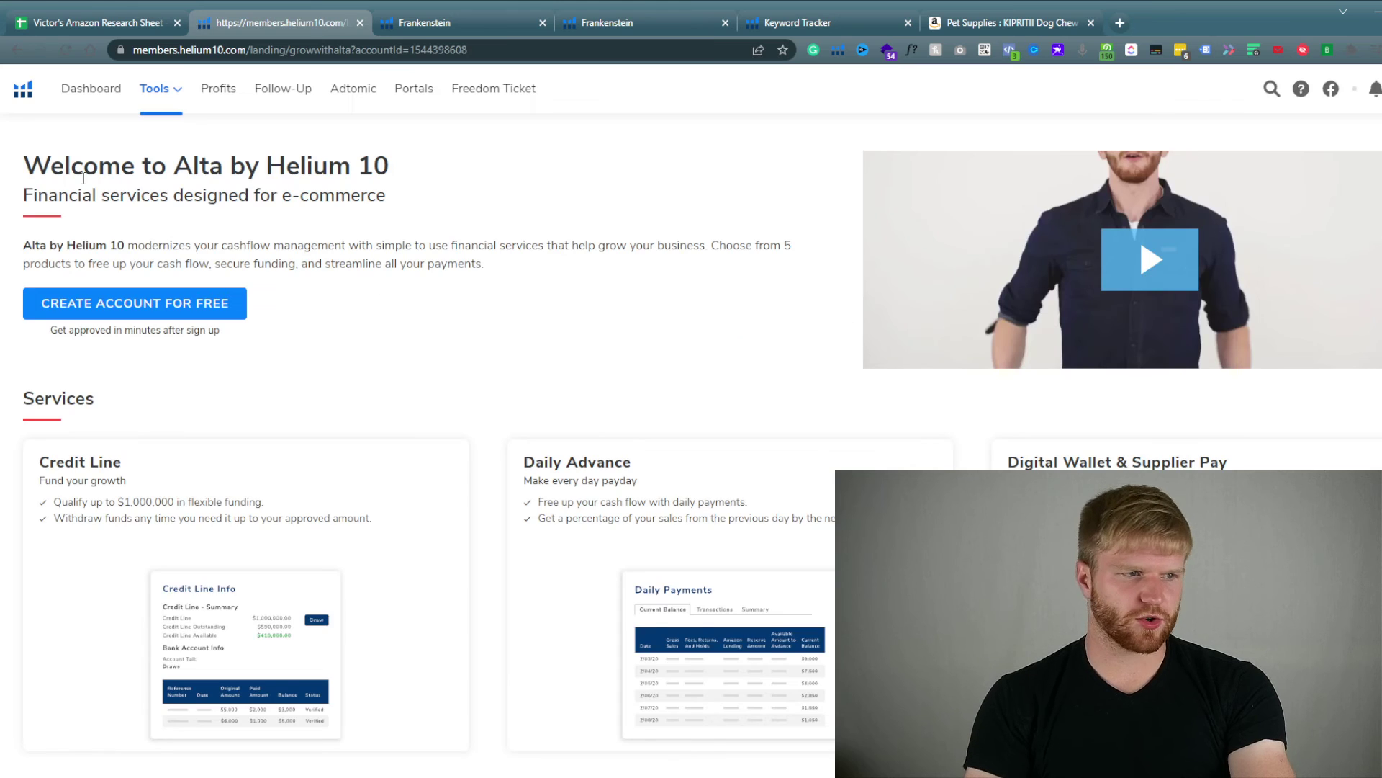
# Highlight the introductory paragraph describing Alta by Helium 10's cash flow services, read it, and clear the selection.
pyautogui.moveTo(22, 250); pyautogui.dragTo(774, 268)
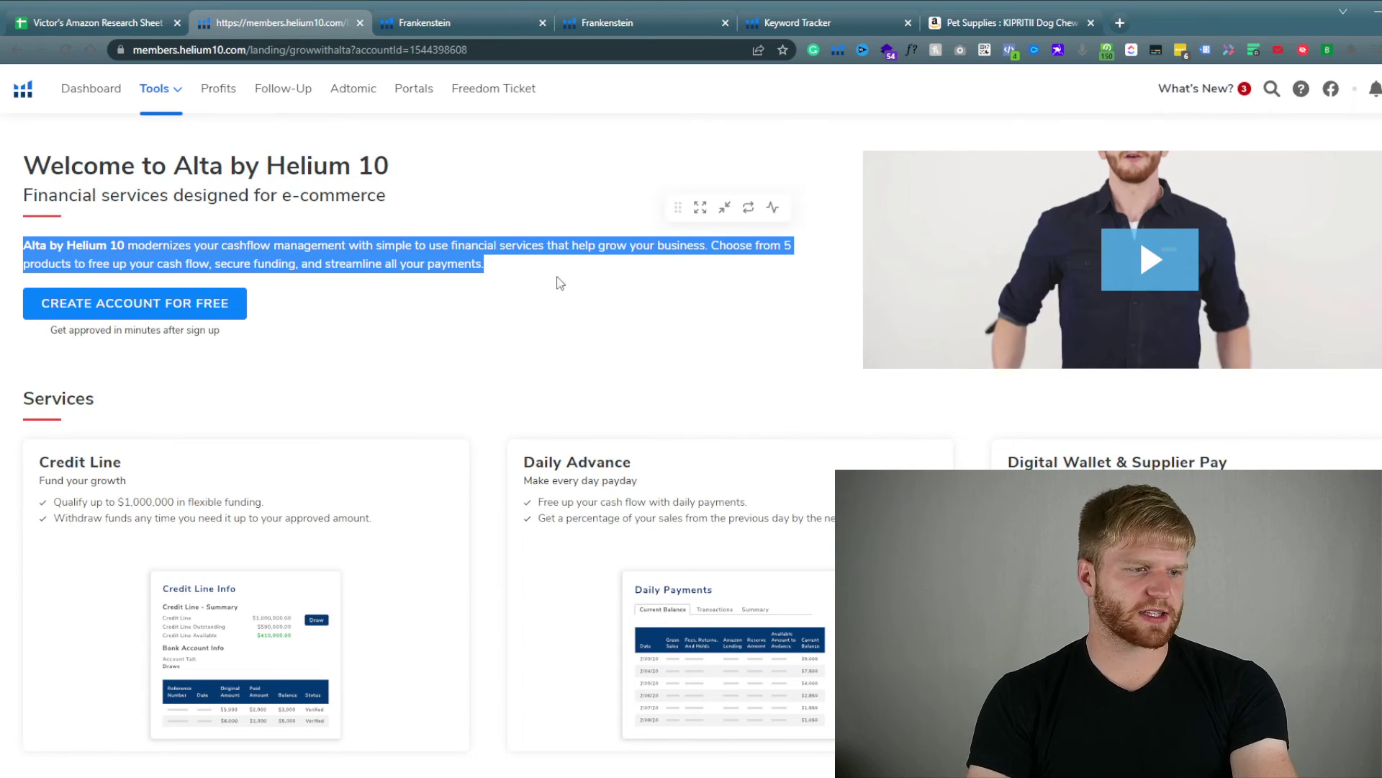
pyautogui.scroll(-1, 521, 301)
pyautogui.scroll(1, 329, 146)
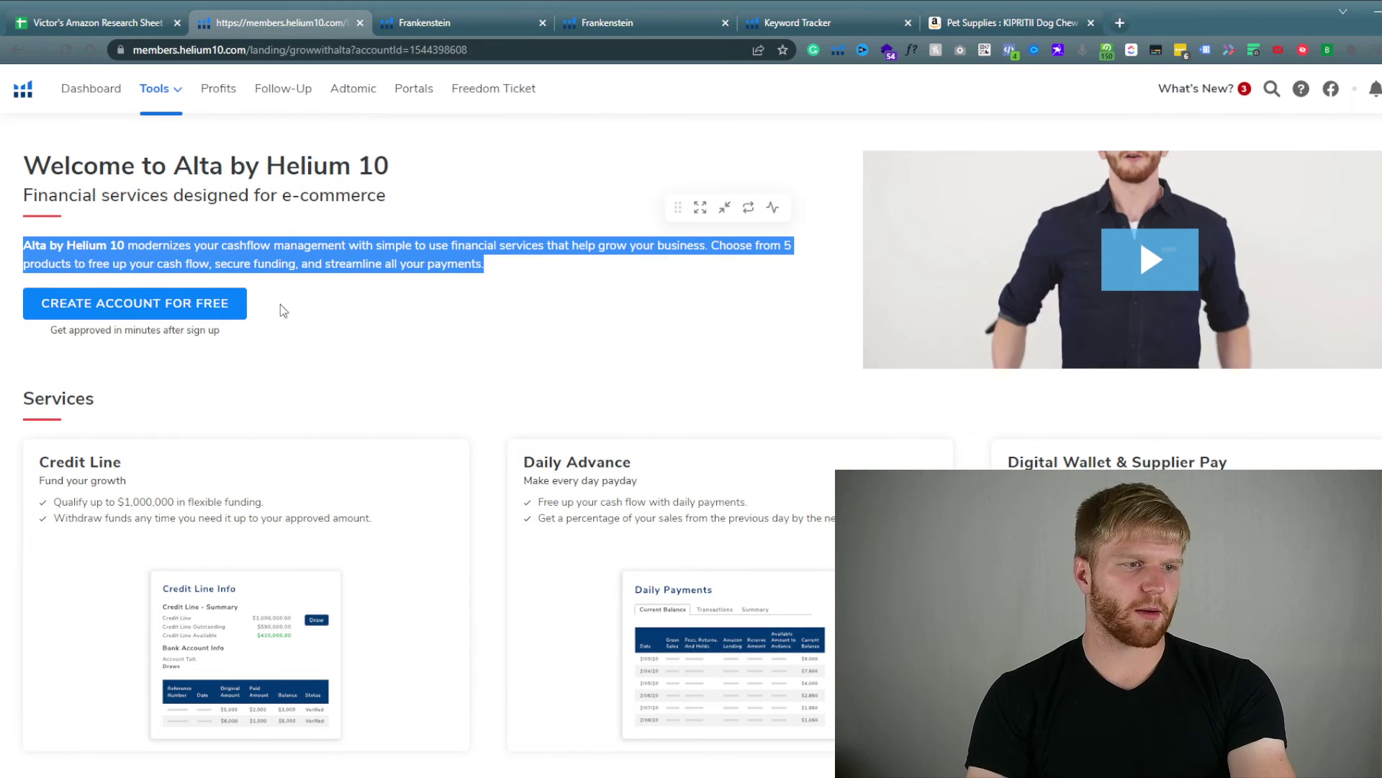
pyautogui.click(346, 282)
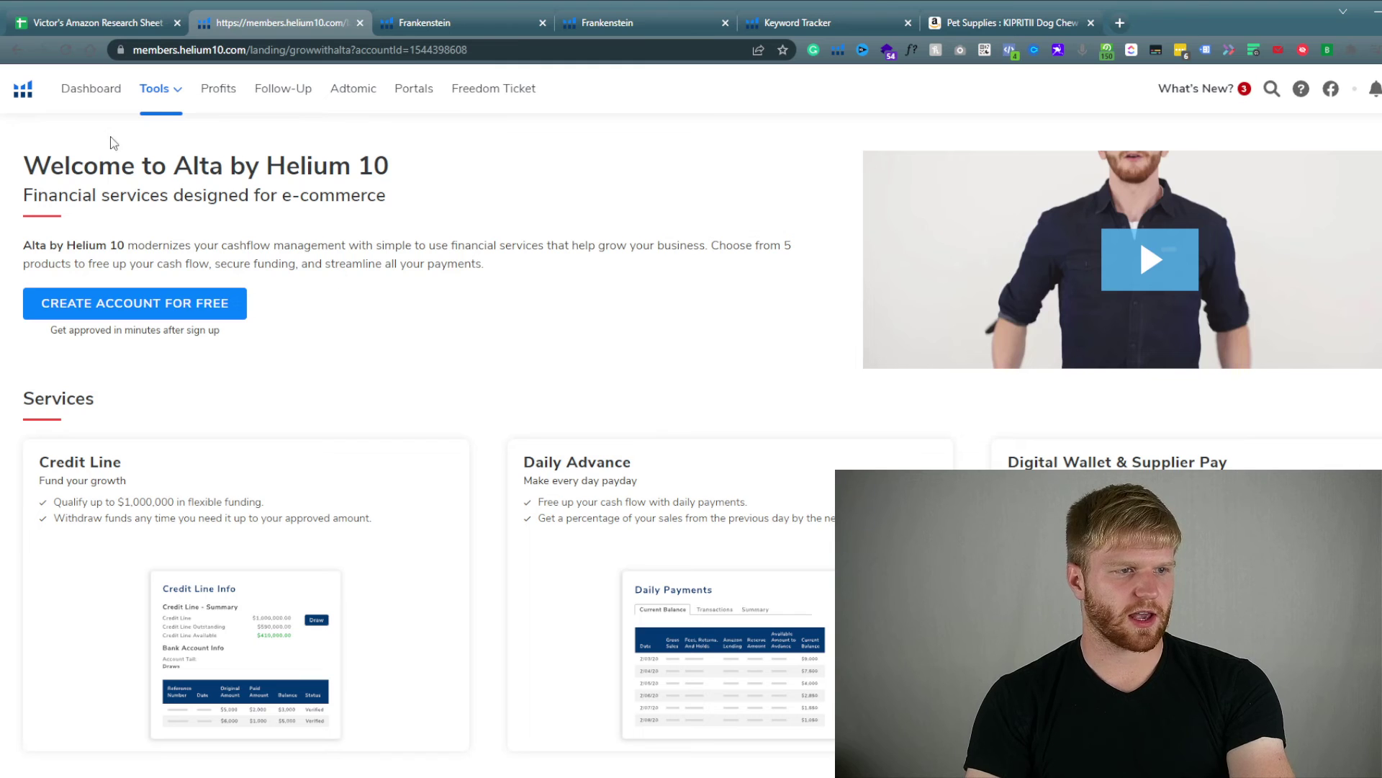
# Open the Alerts tool for hijacker and product monitoring.
pyautogui.click(154, 90)
pyautogui.scroll(-1, 882, 389)
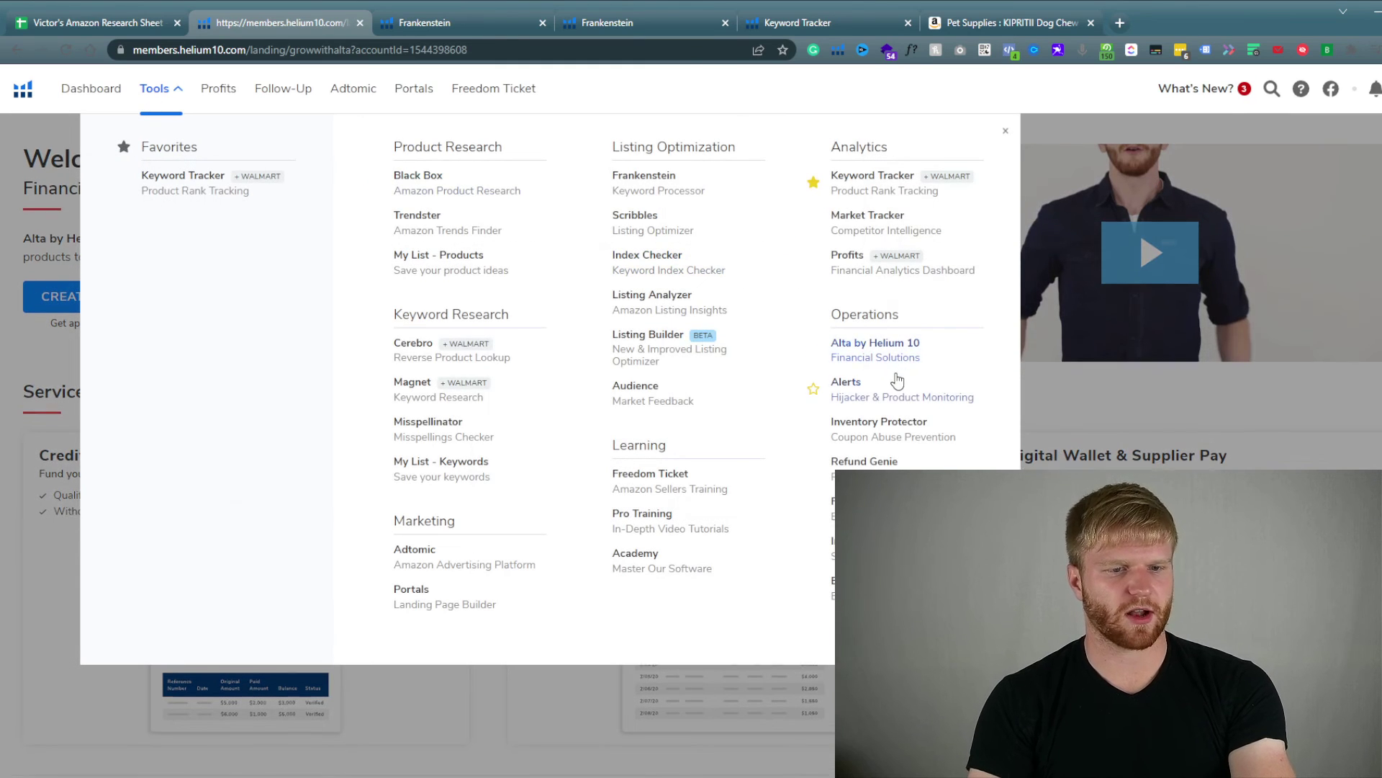
pyautogui.click(884, 398)
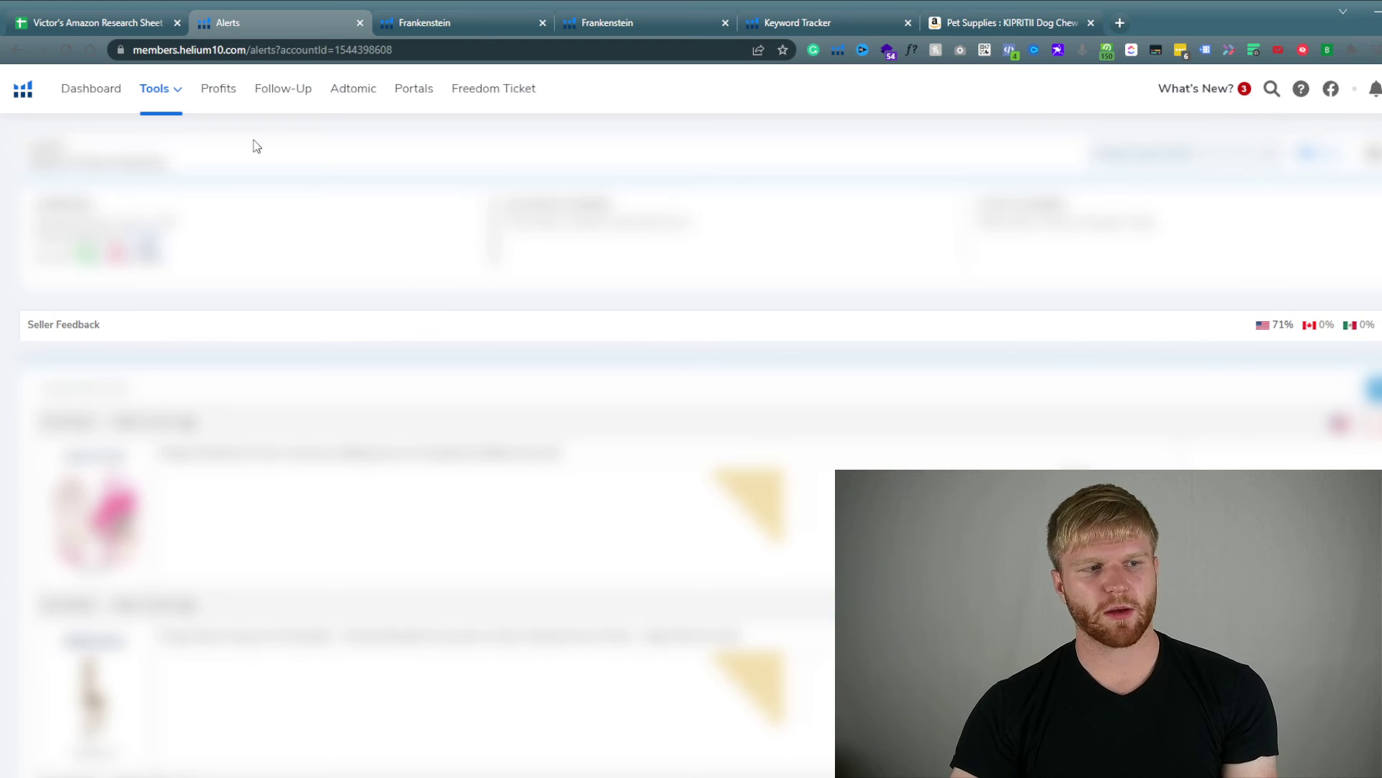
# View the Inventory Protector coupon abuse prevention tool, and open the Refund Genie reimbursement assistance page.
pyautogui.click(164, 91)
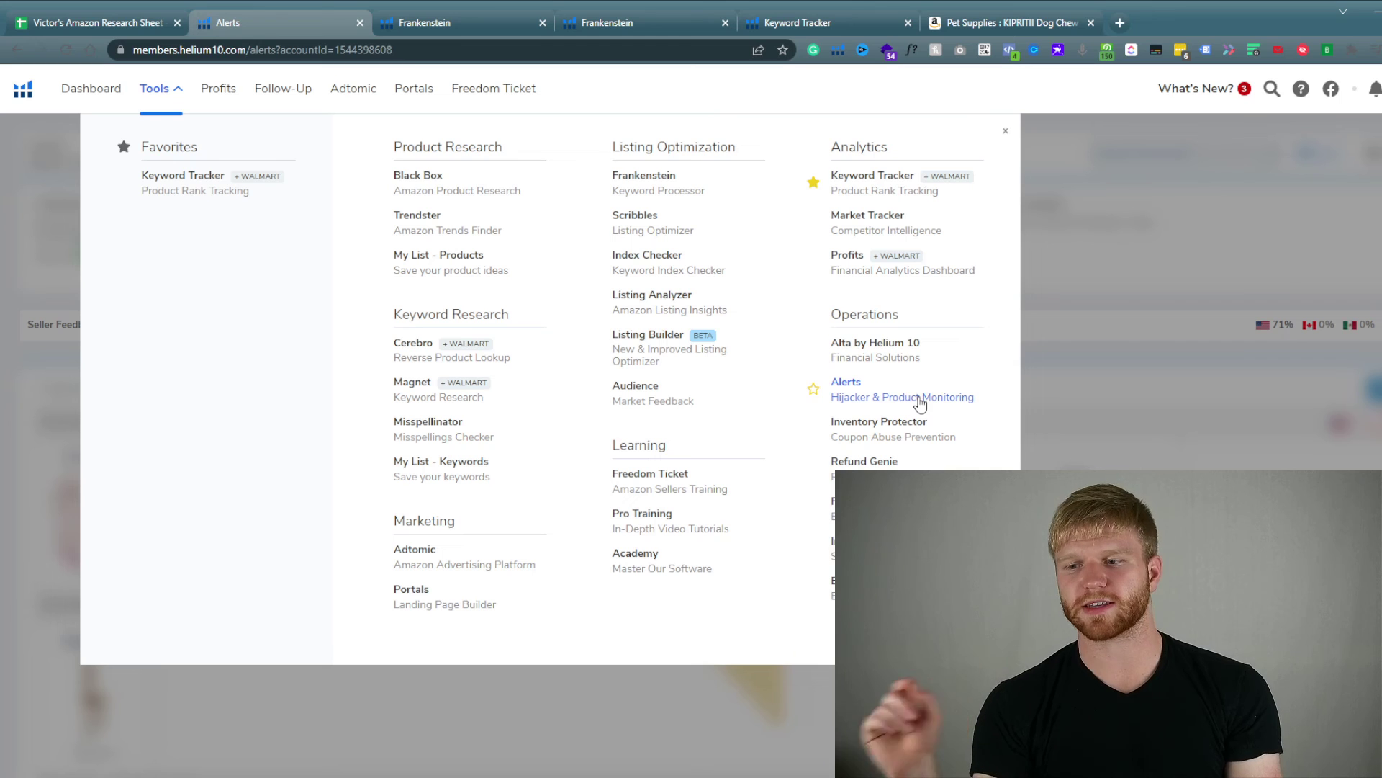
pyautogui.click(934, 445)
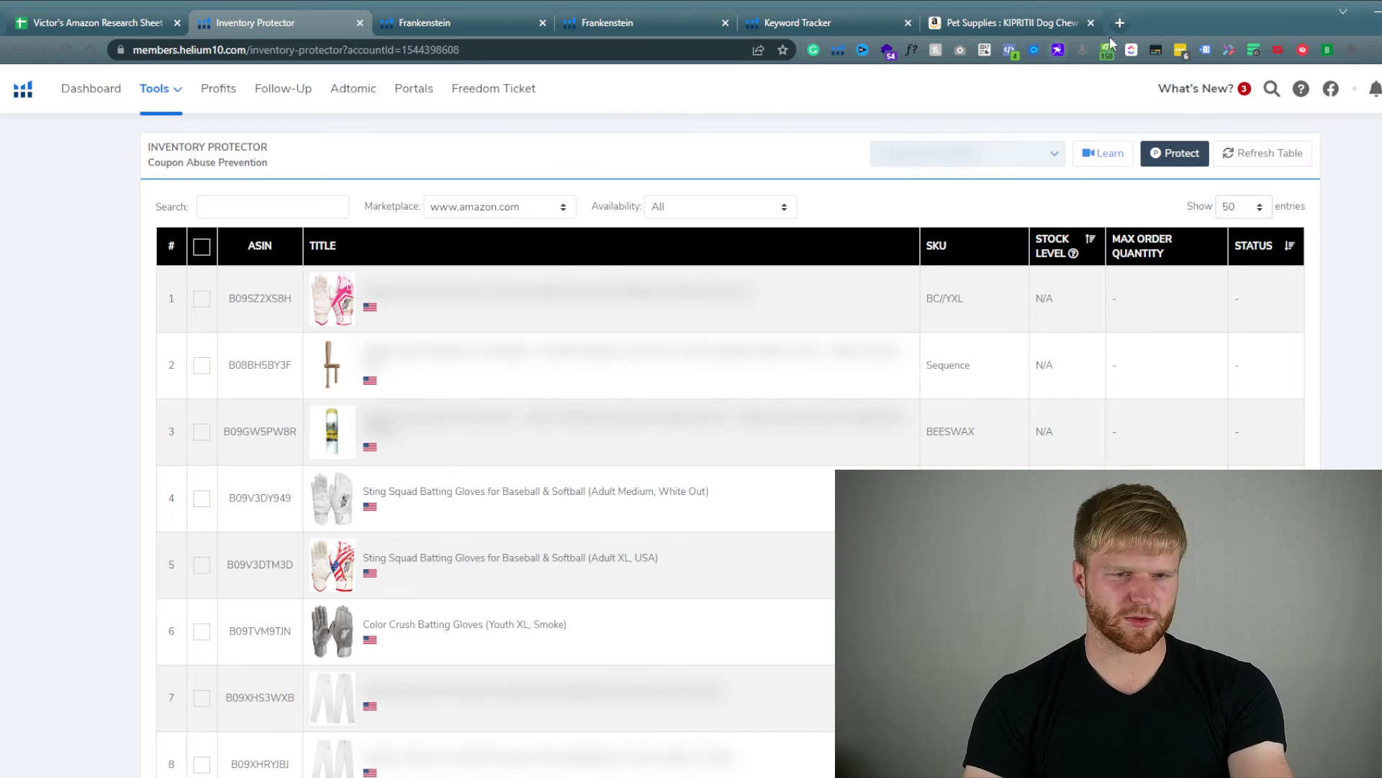
pyautogui.click(164, 107)
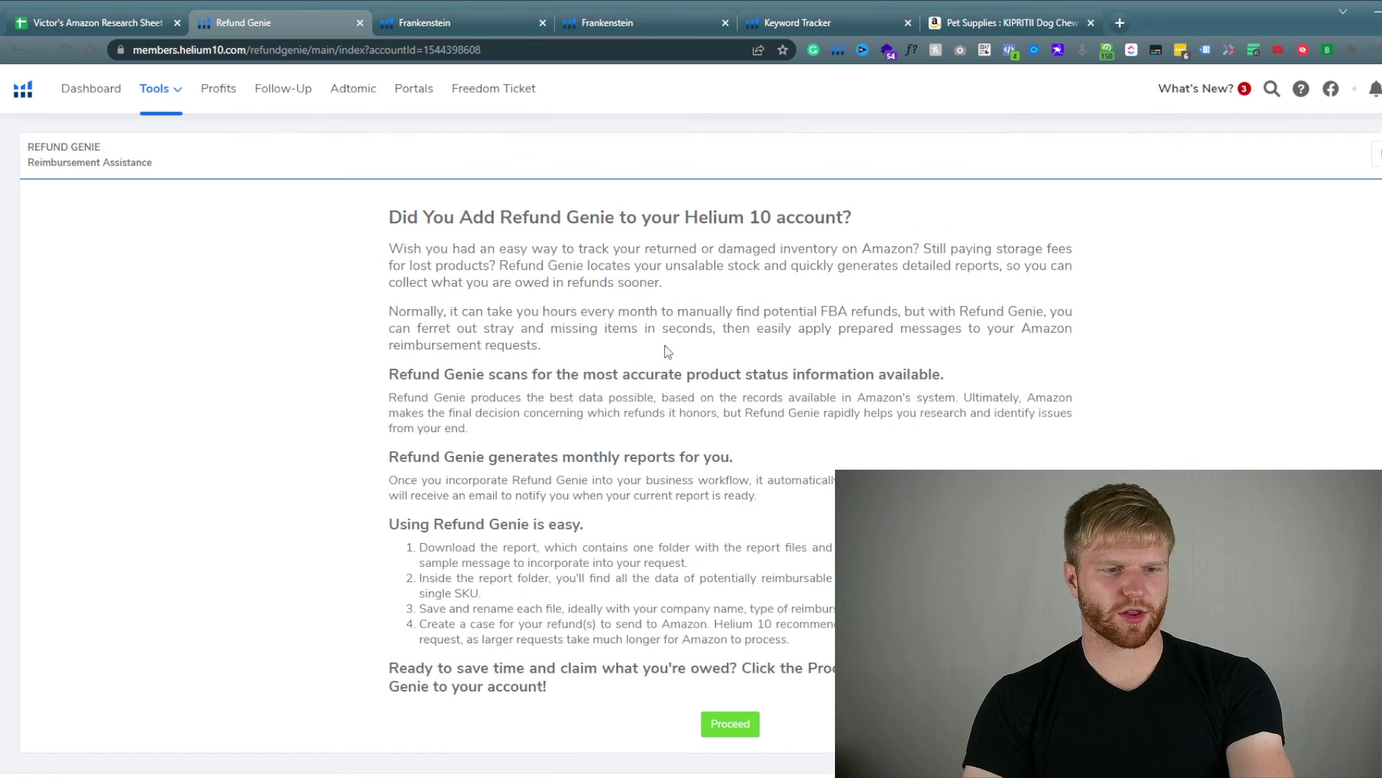
# Open the Follow-Up dashboard and look over its tracked product ratings, reviews requested, messages sent and placed orders charts.
pyautogui.click(182, 99)
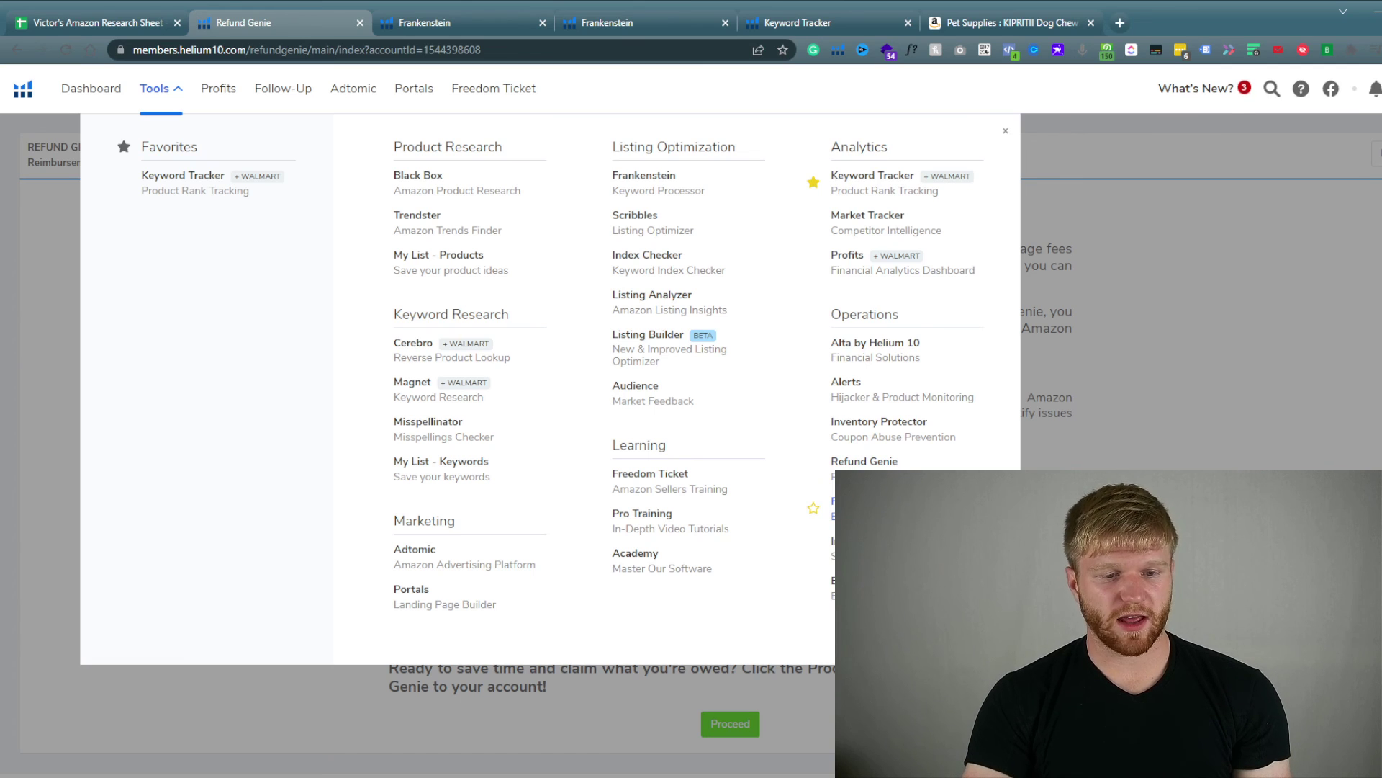
pyautogui.click(849, 508)
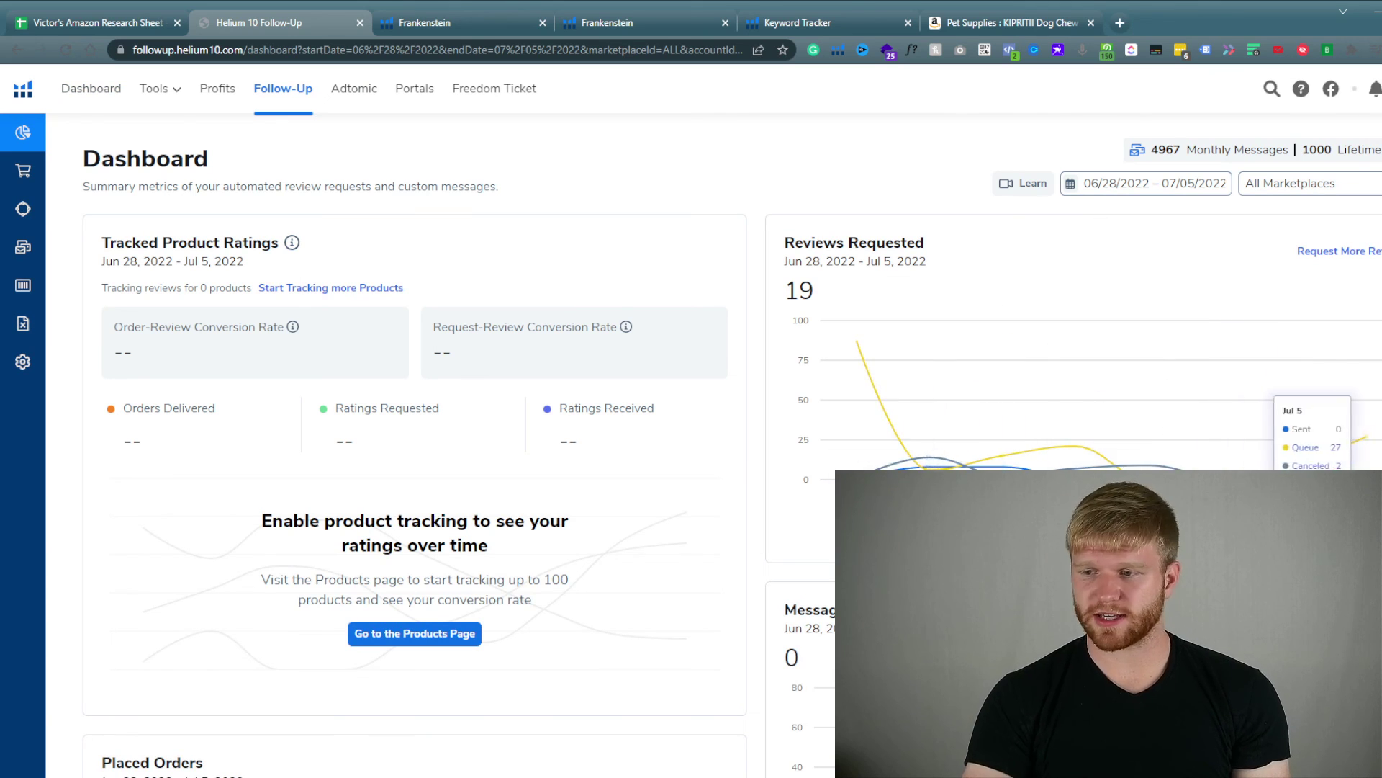
pyautogui.scroll(-1, 765, 396)
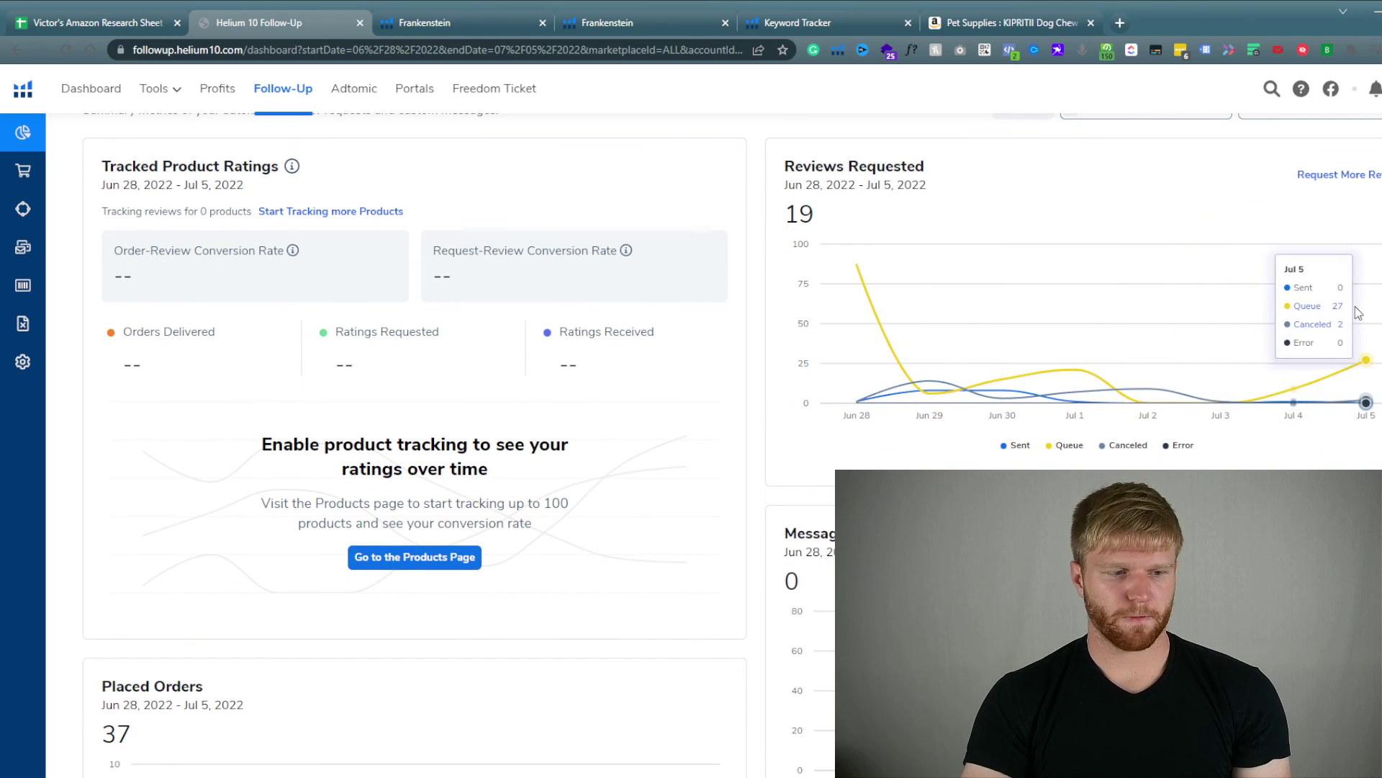
pyautogui.scroll(1, 792, 310)
pyautogui.scroll(-2, 598, 308)
pyautogui.scroll(-2, 626, 324)
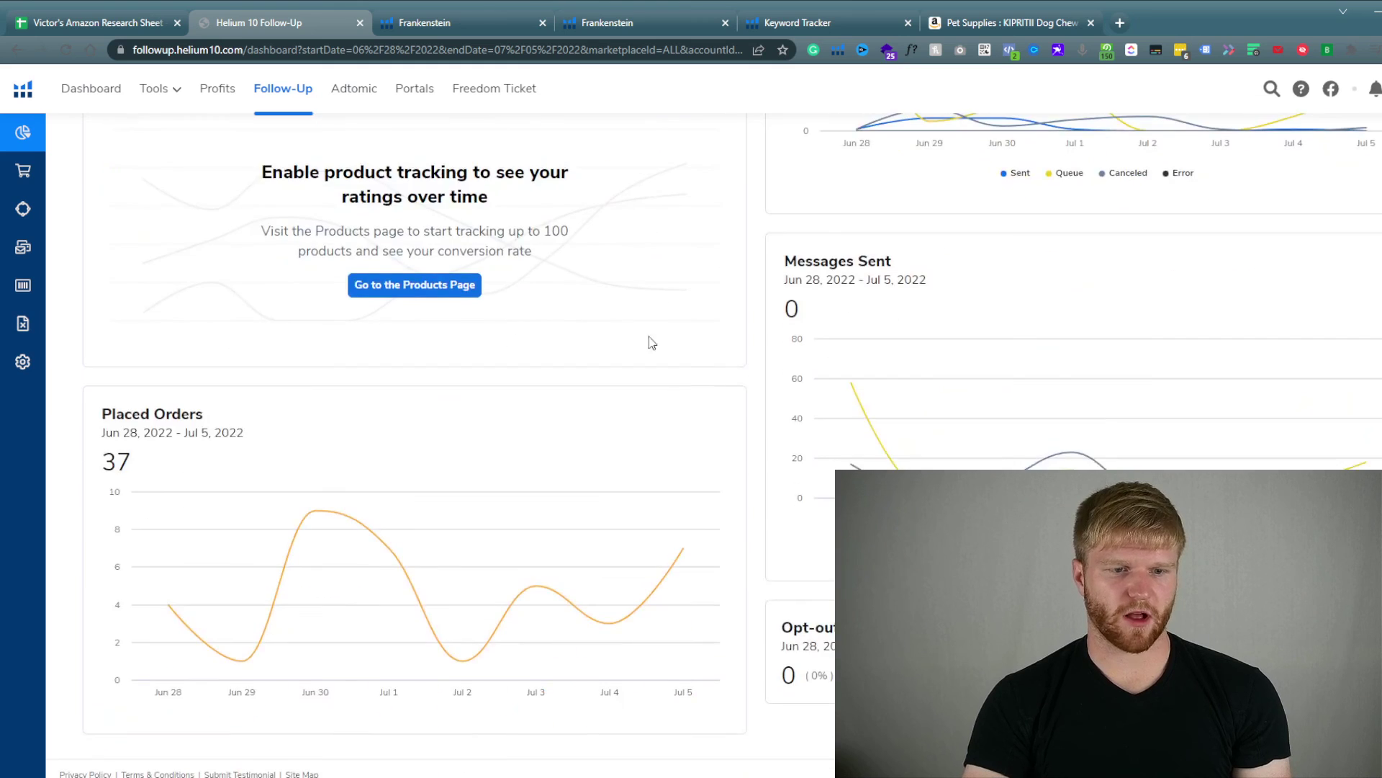
pyautogui.scroll(4, 756, 360)
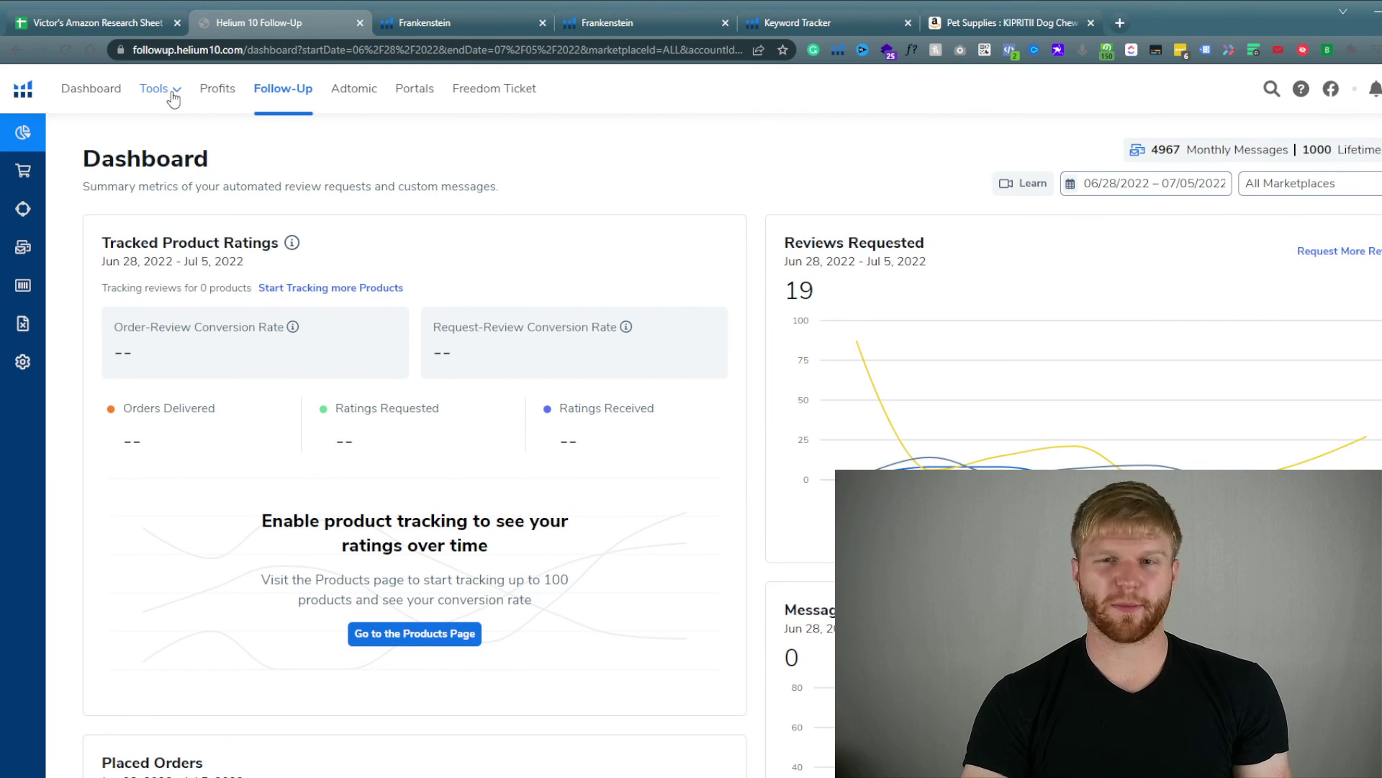
# Open the Inventory Management welcome page and look over its overview.
pyautogui.click(172, 97)
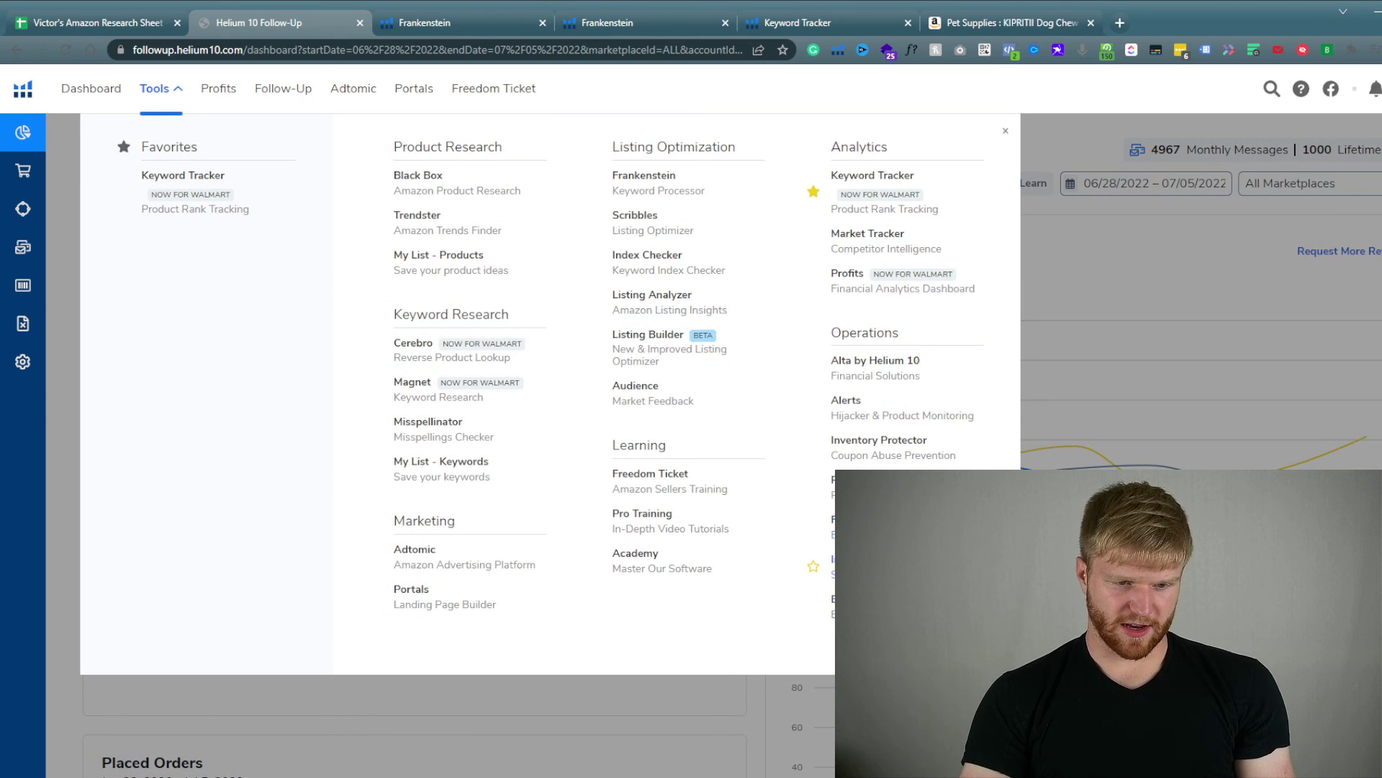
pyautogui.click(860, 561)
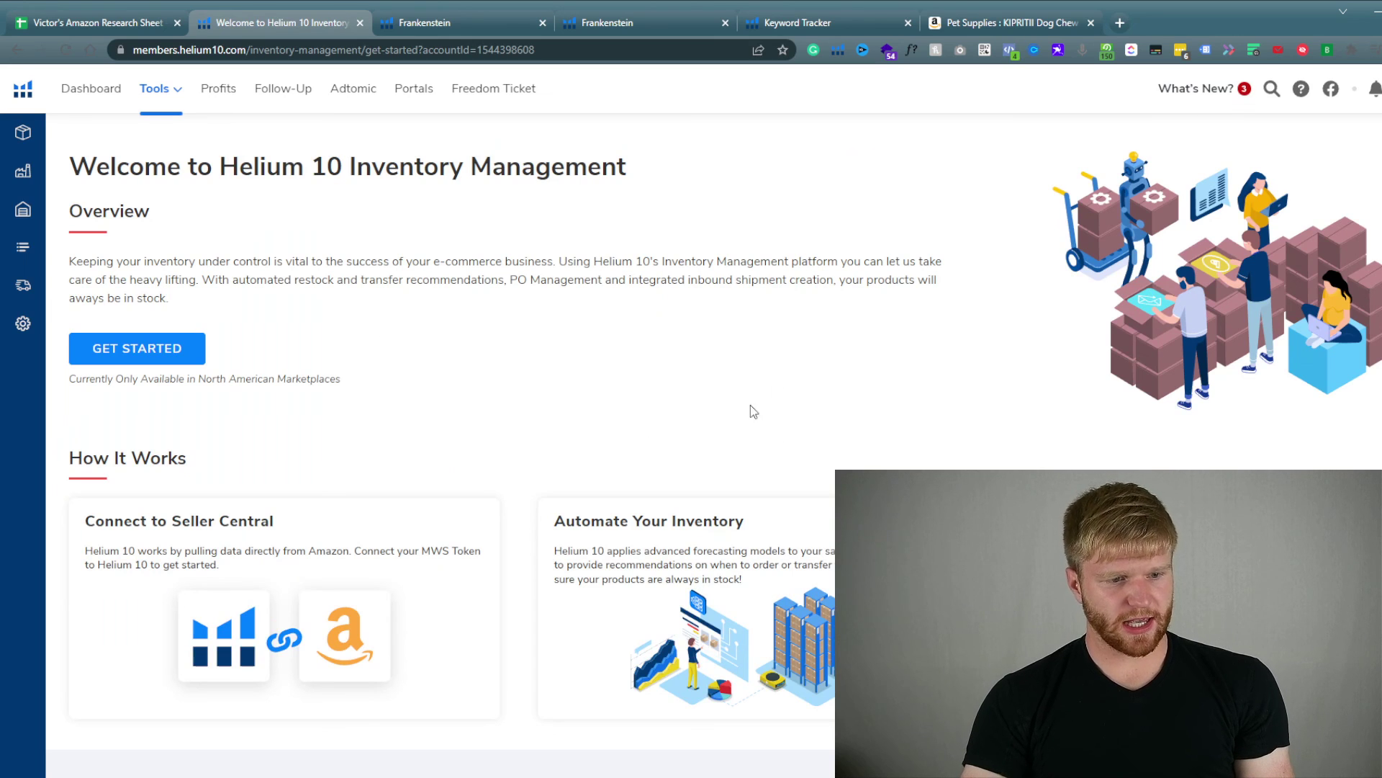
pyautogui.click(165, 107)
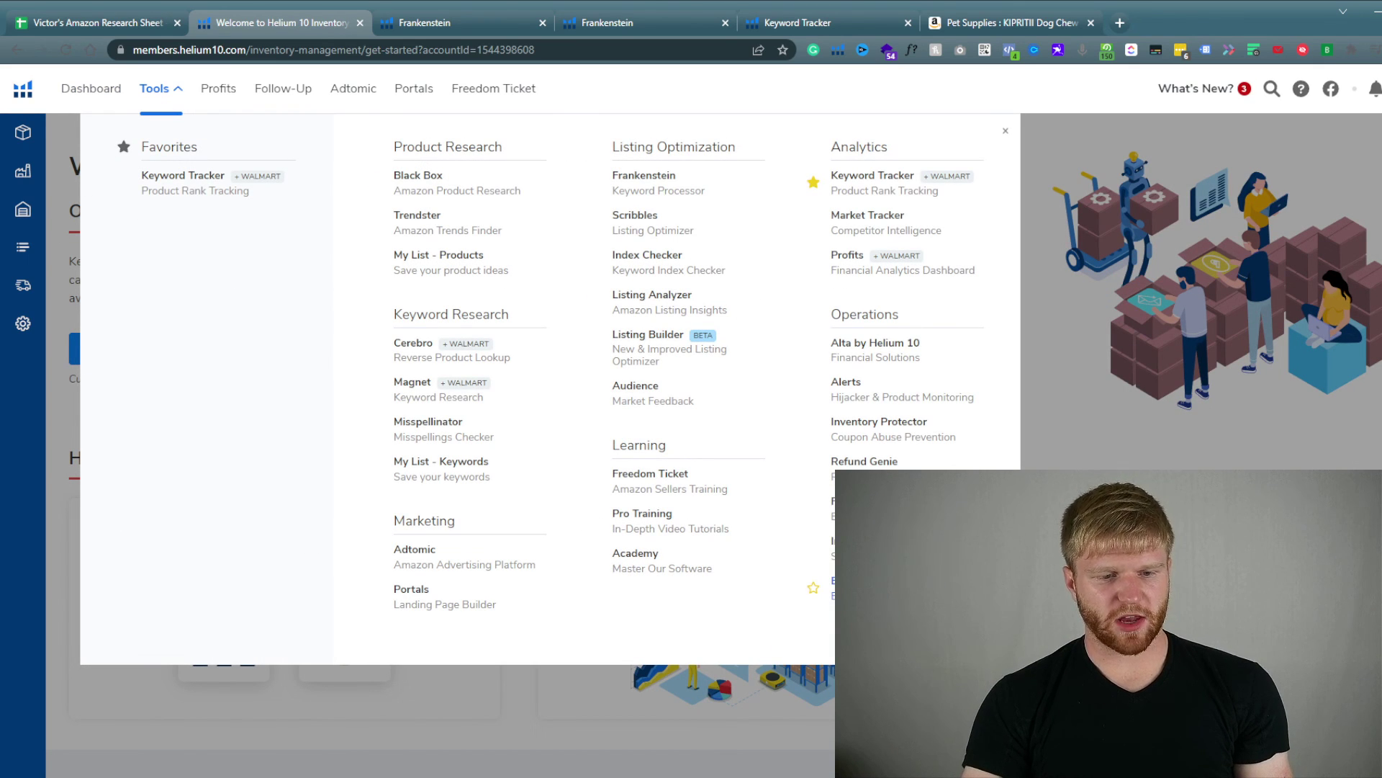
pyautogui.click(1131, 445)
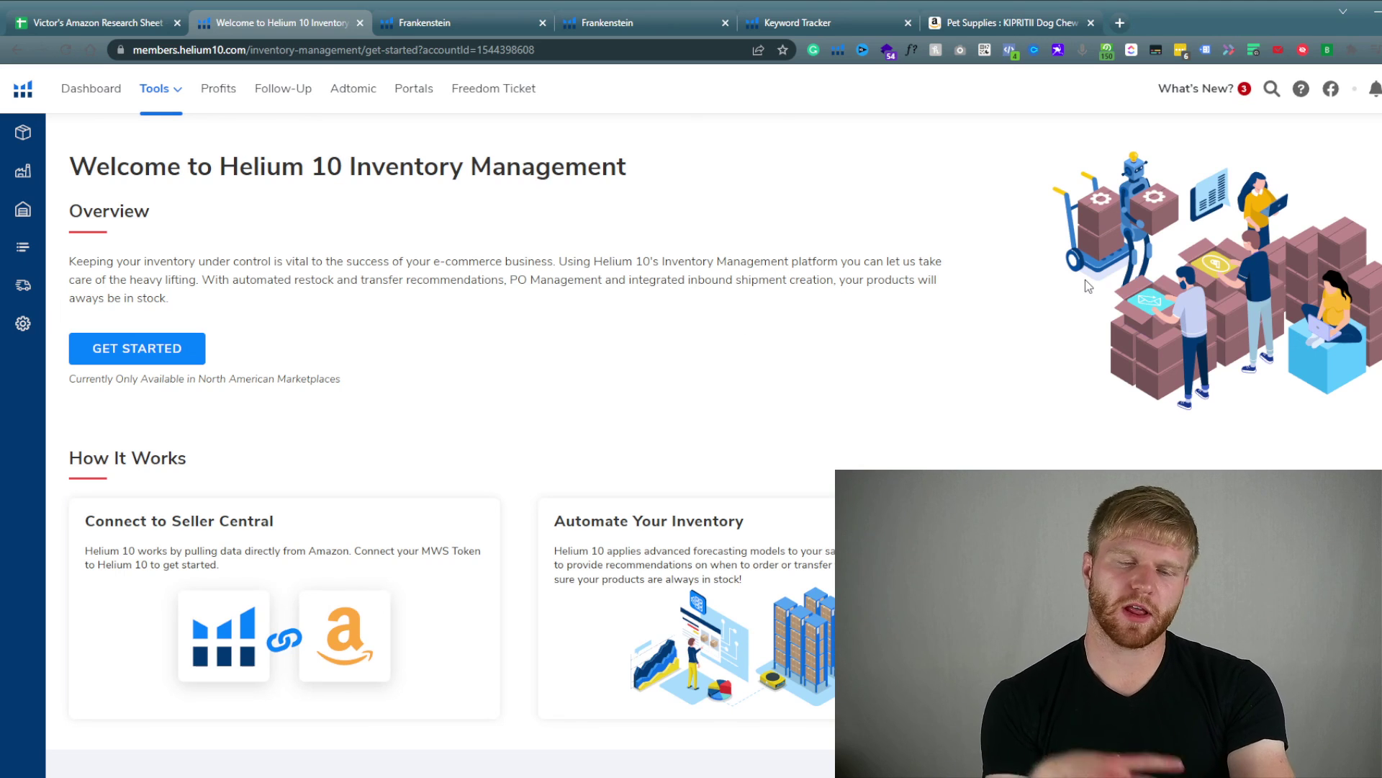
# Switch to the Amazon research spreadsheet in Google Sheets to view the recommended seller tools.
pyautogui.click(57, 24)
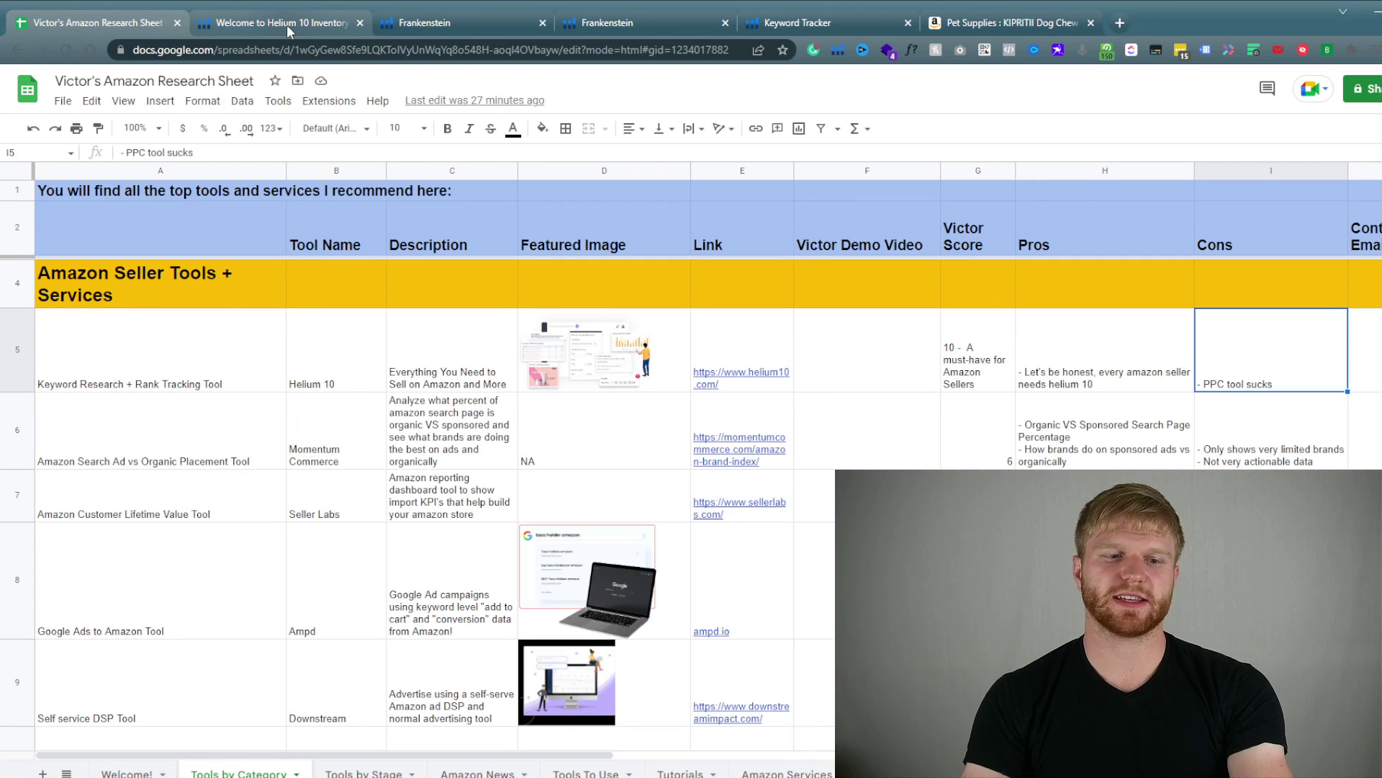